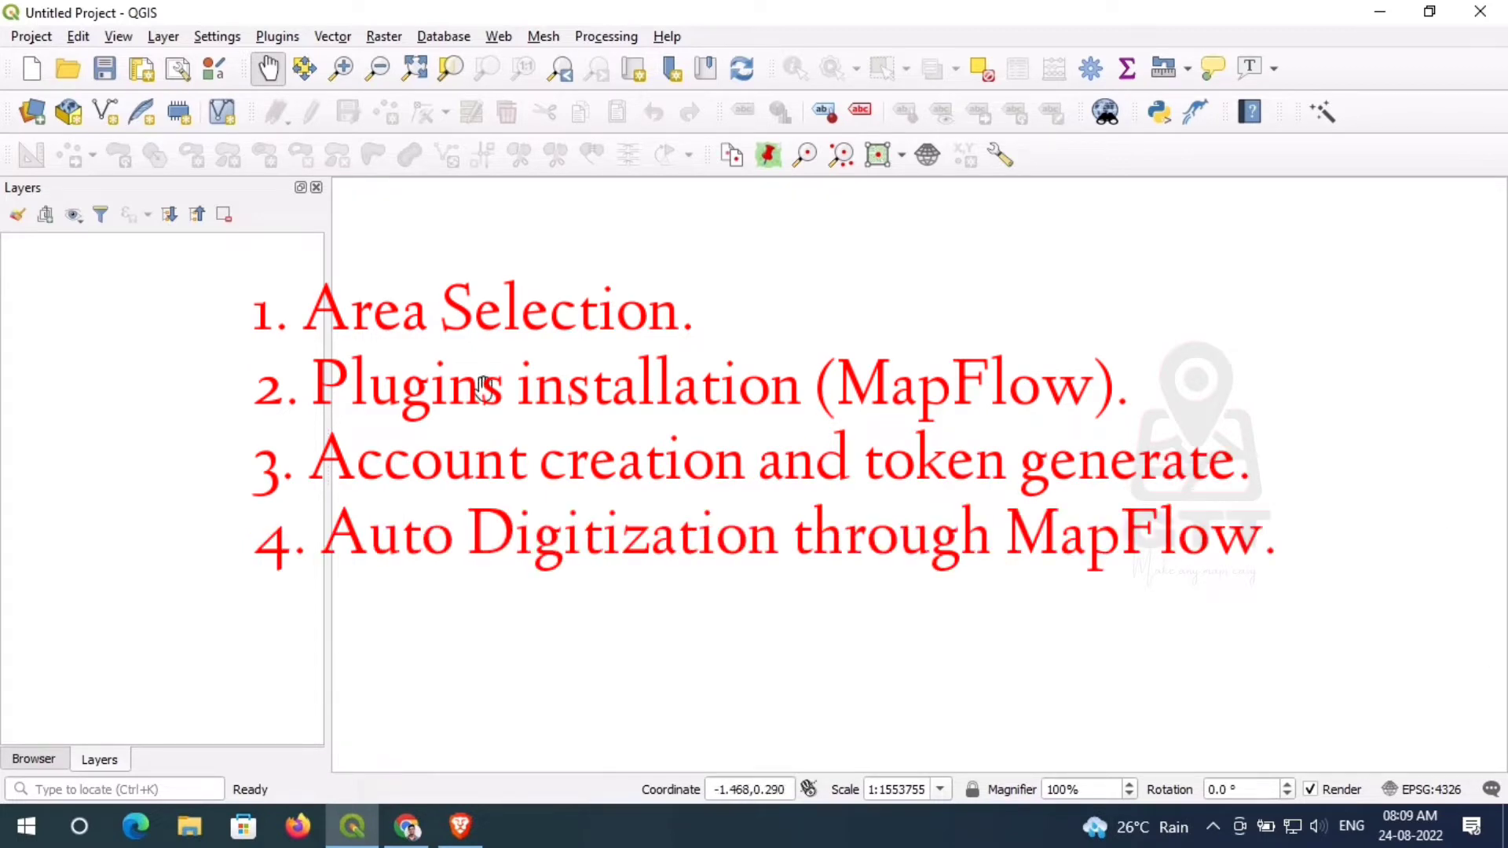
# - Show the Browser panel listing drives, databases and the XYZ Tiles google sat and OpenStreetMap connections
pyautogui.click(32, 762)
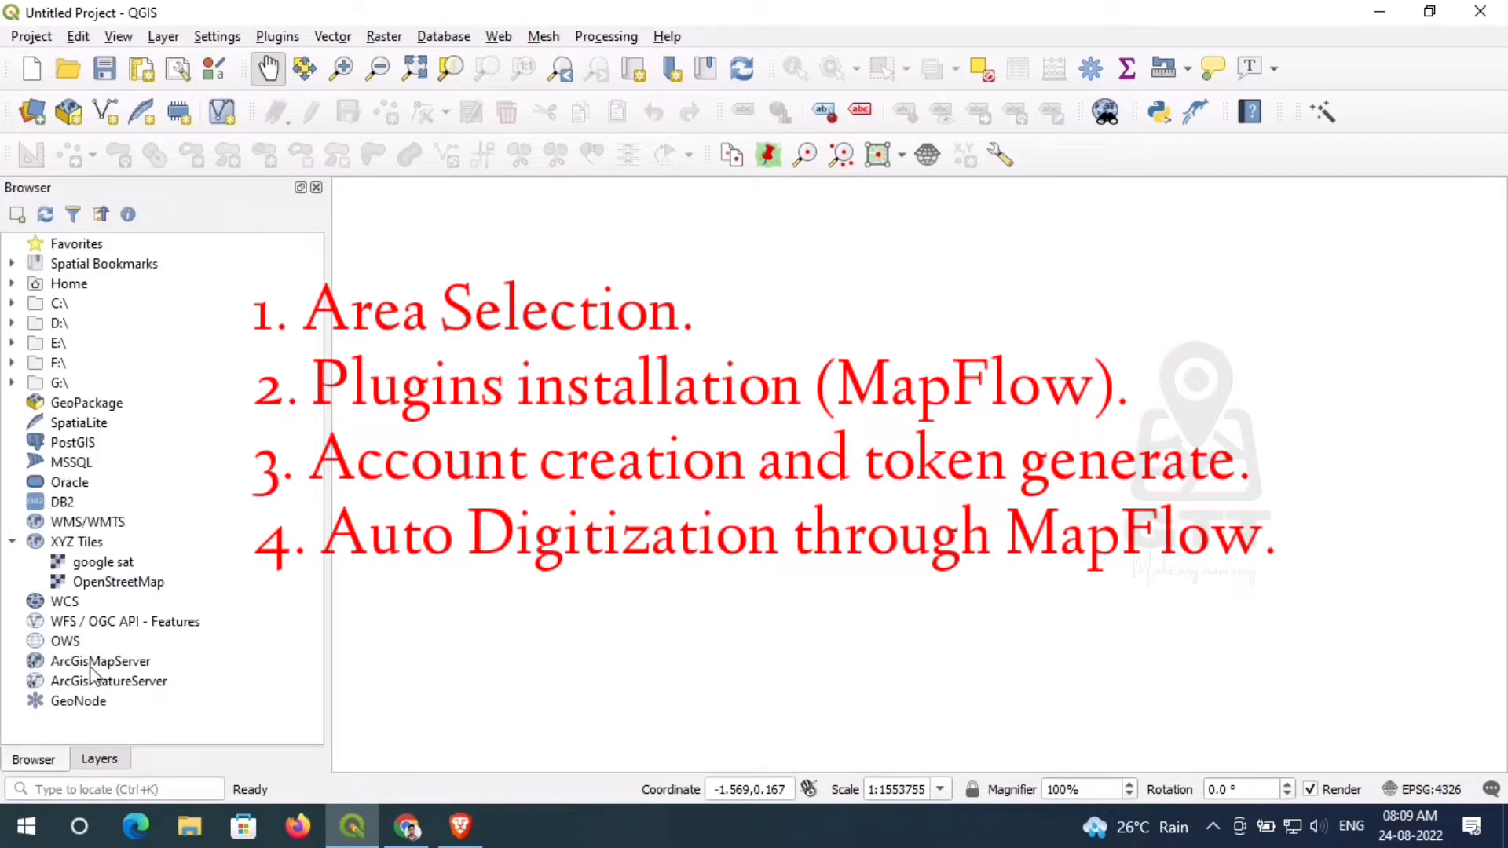
# - Add the OpenStreetMap and google sat XYZ tile layers and zoom onto North America
pyautogui.moveTo(132, 587); pyautogui.dragTo(657, 572)
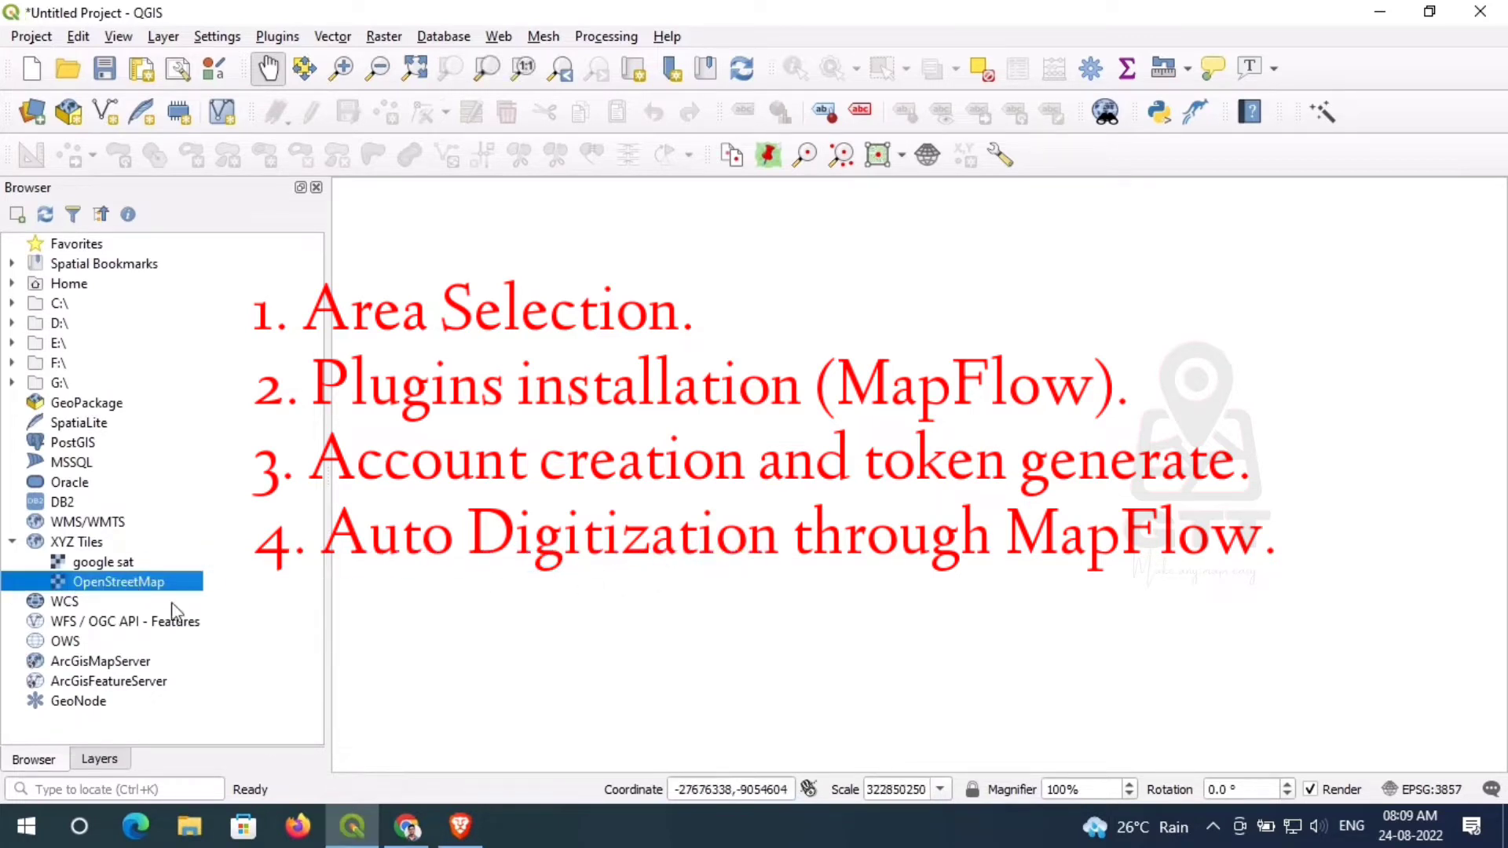
pyautogui.moveTo(101, 562); pyautogui.dragTo(805, 549)
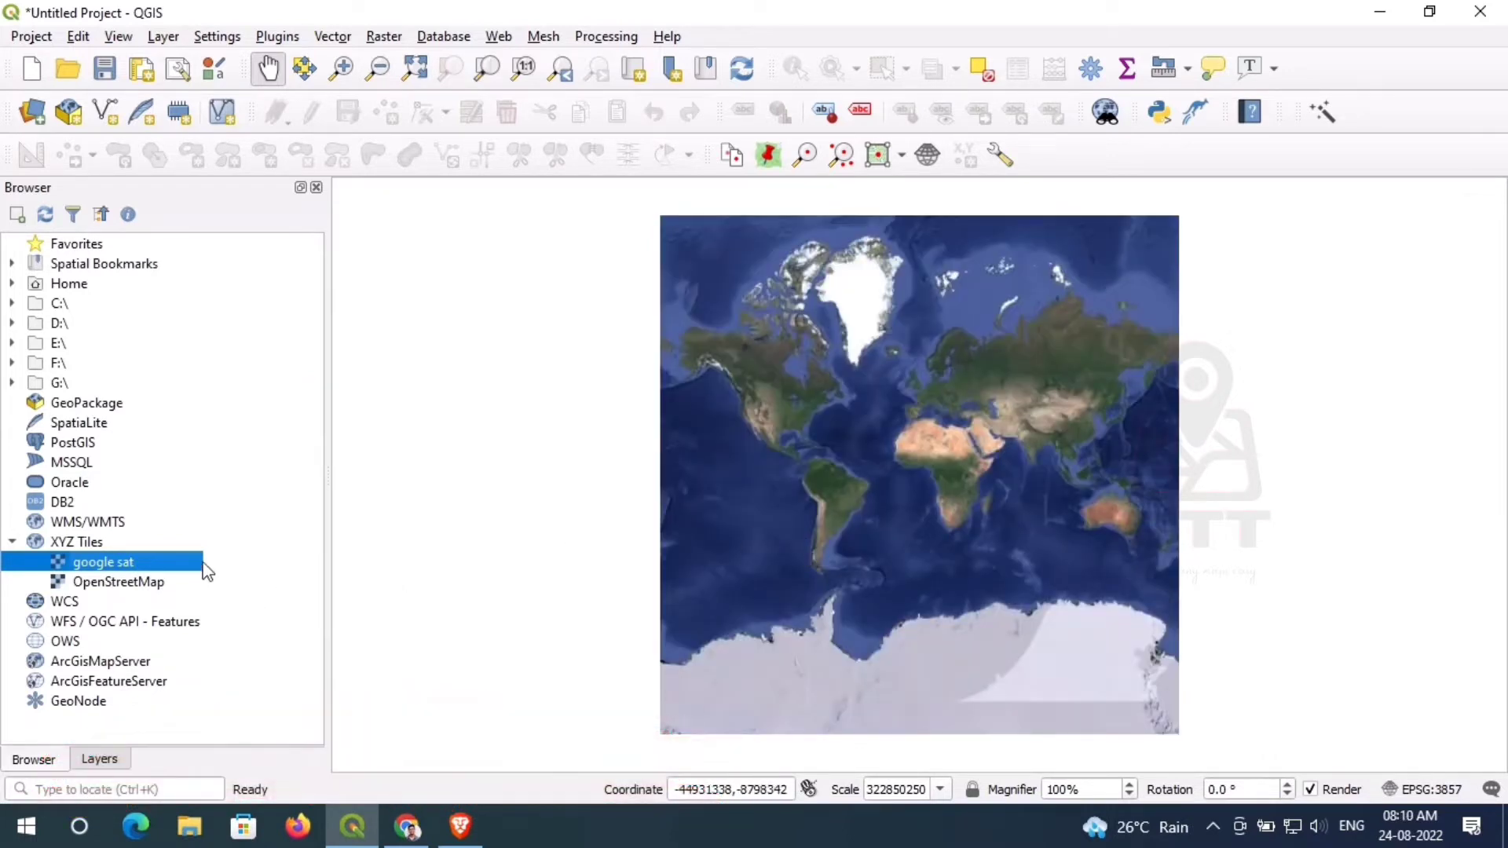
pyautogui.click(99, 760)
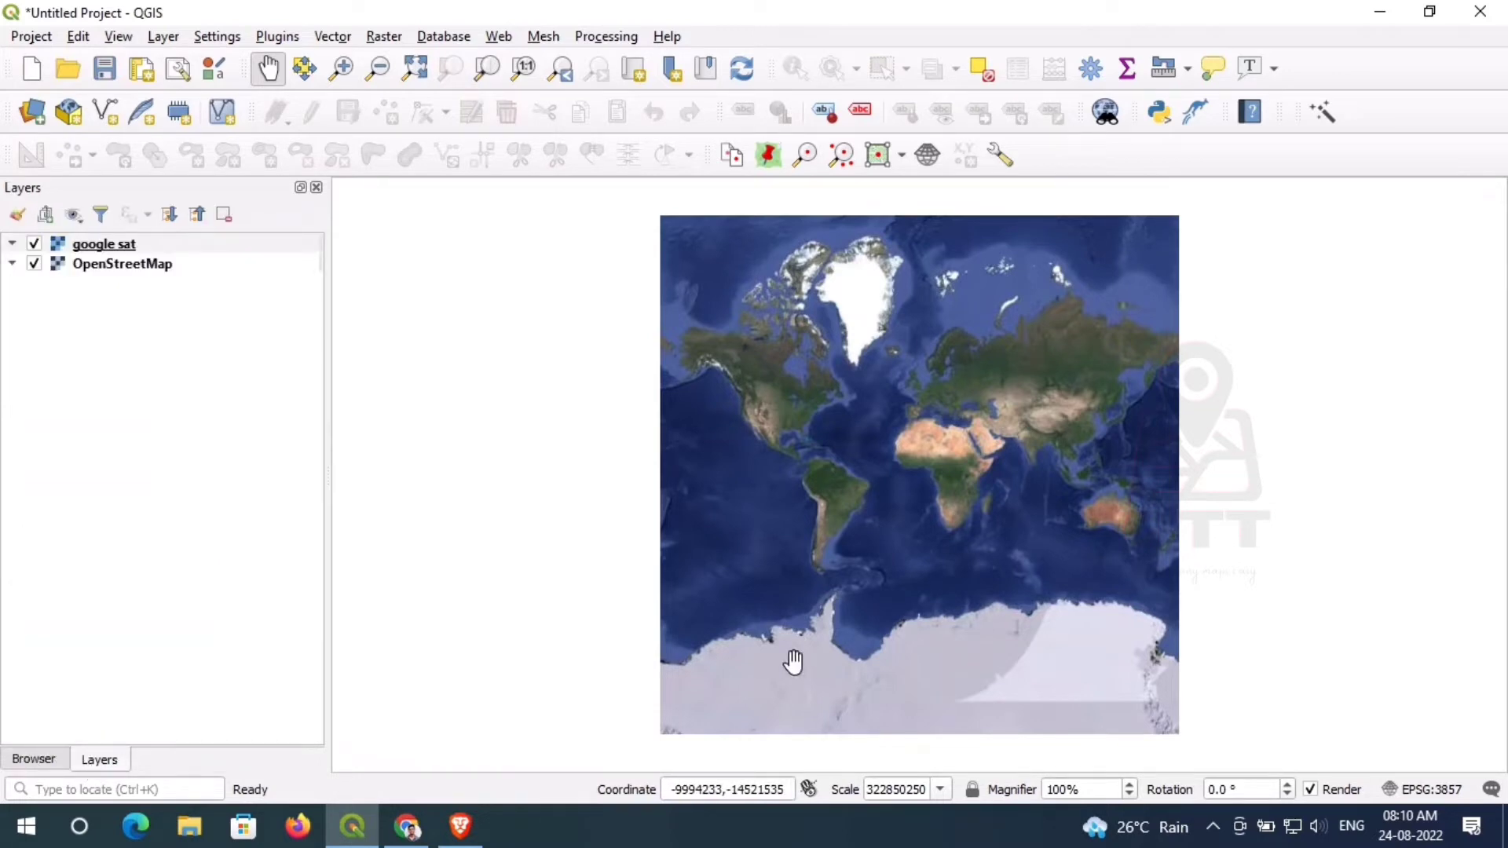
pyautogui.scroll(2, 734, 408)
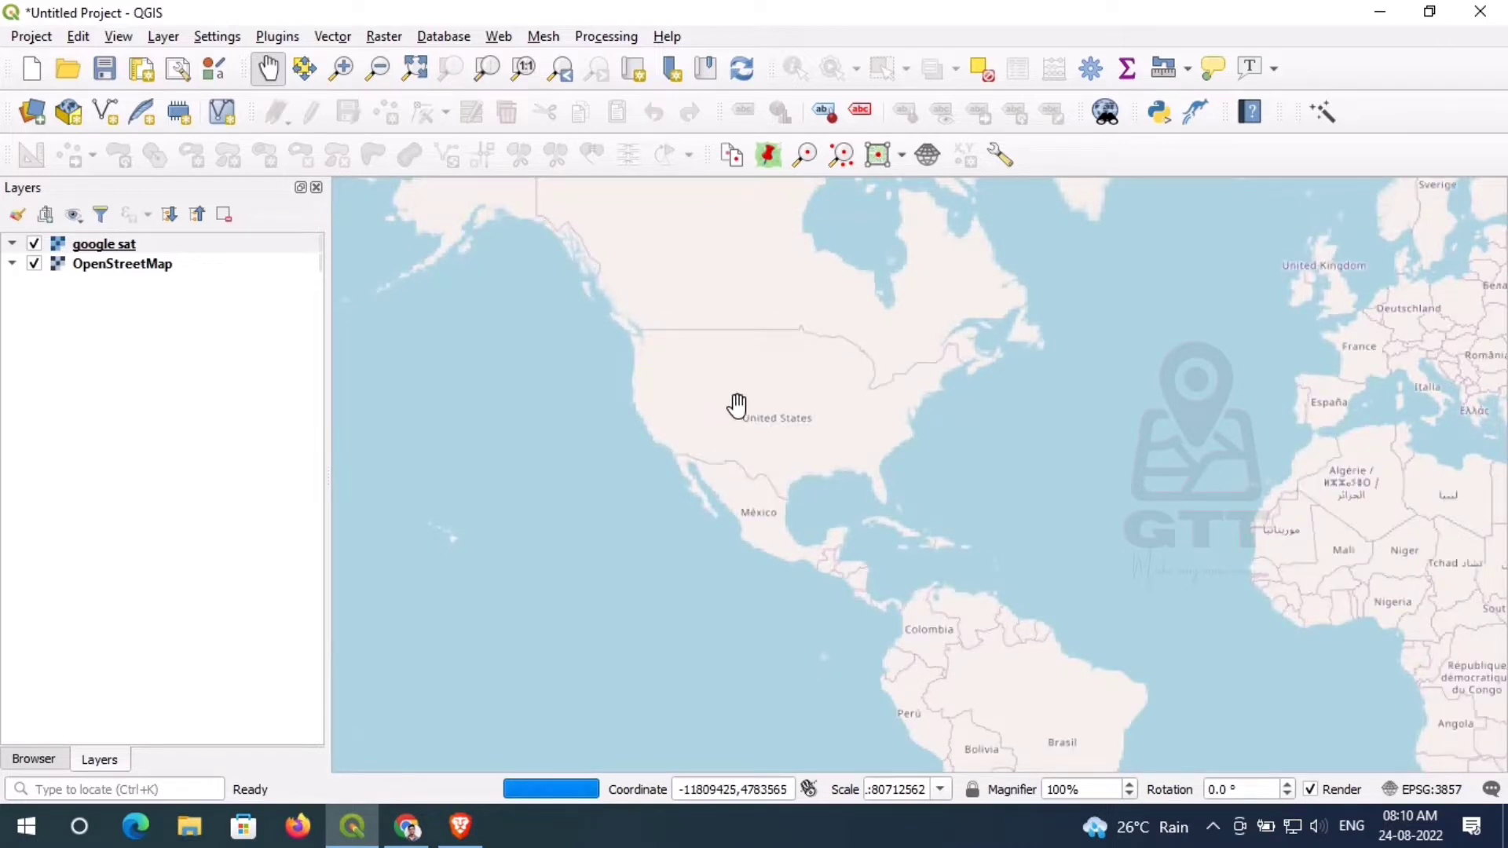
pyautogui.scroll(1, 797, 403)
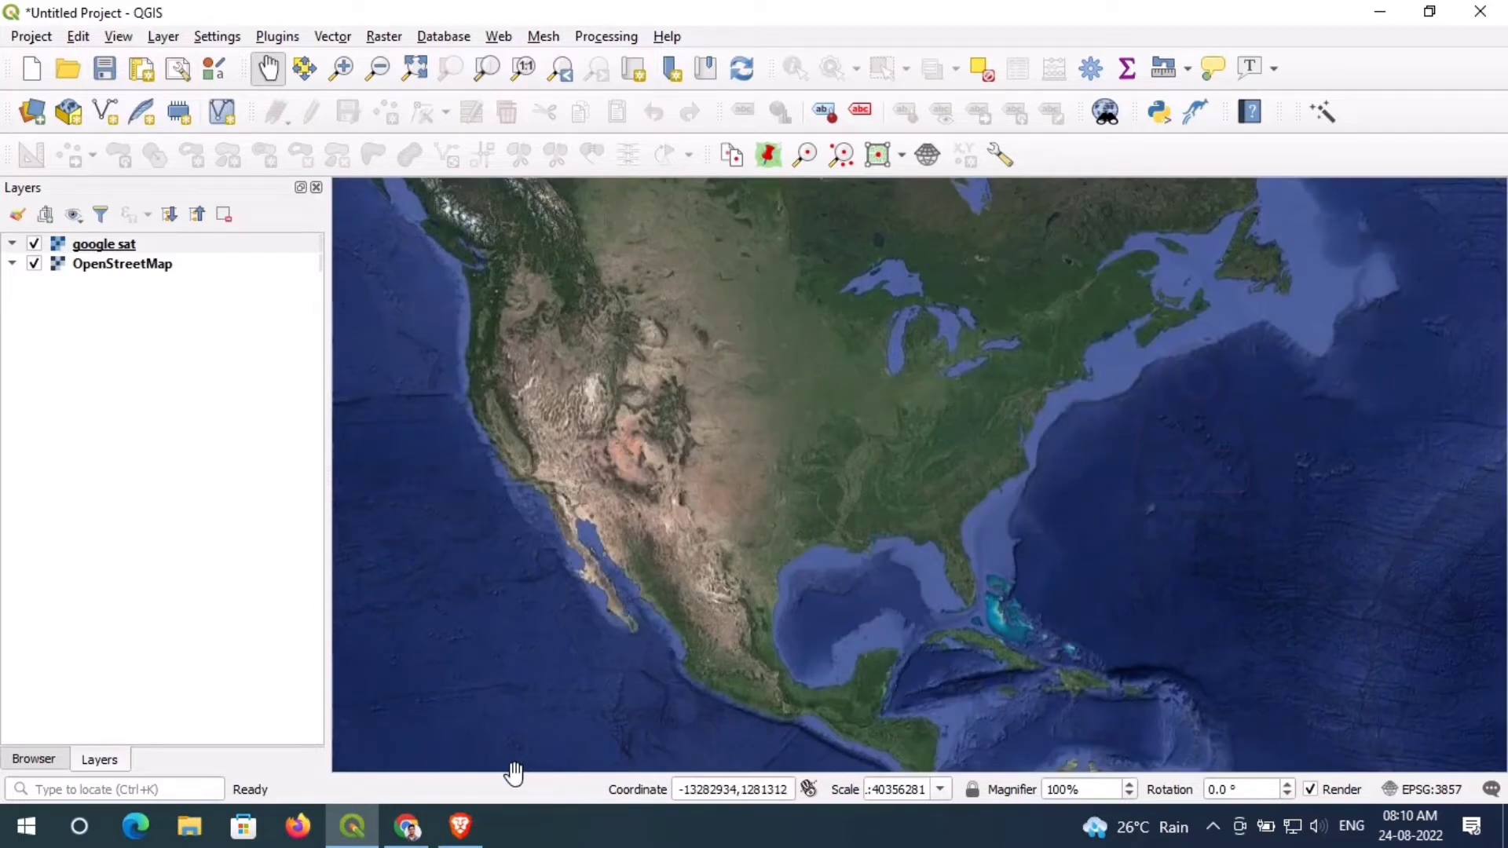
pyautogui.click(805, 157)
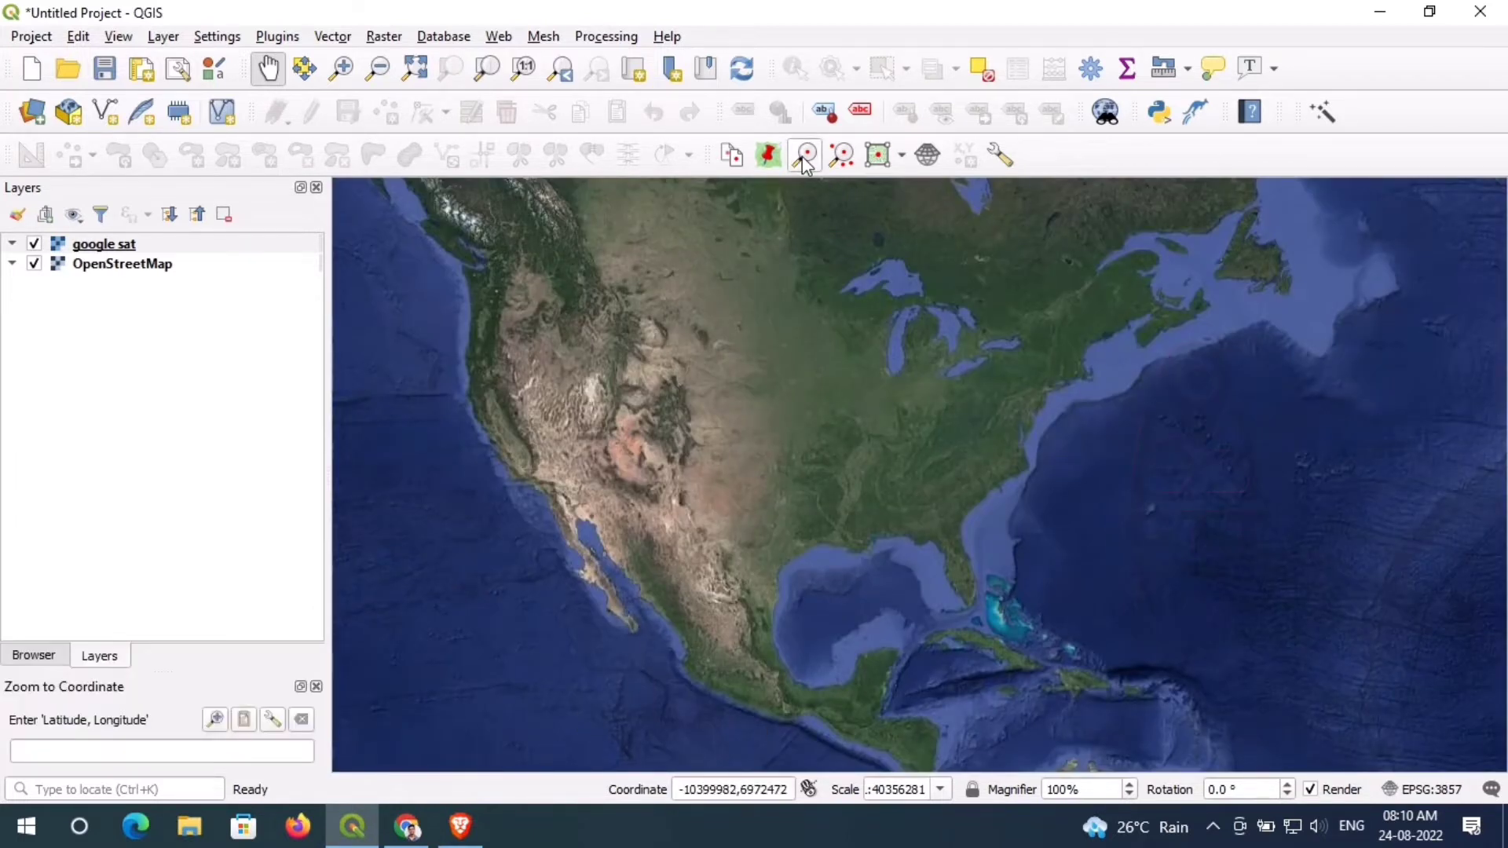
# - Centre the map on 41.76204196, -93.58455276 at 1:4926 and hide the OpenStreetMap layer
pyautogui.click(104, 742)
pyautogui.write('41.76204196, -93.58455276')
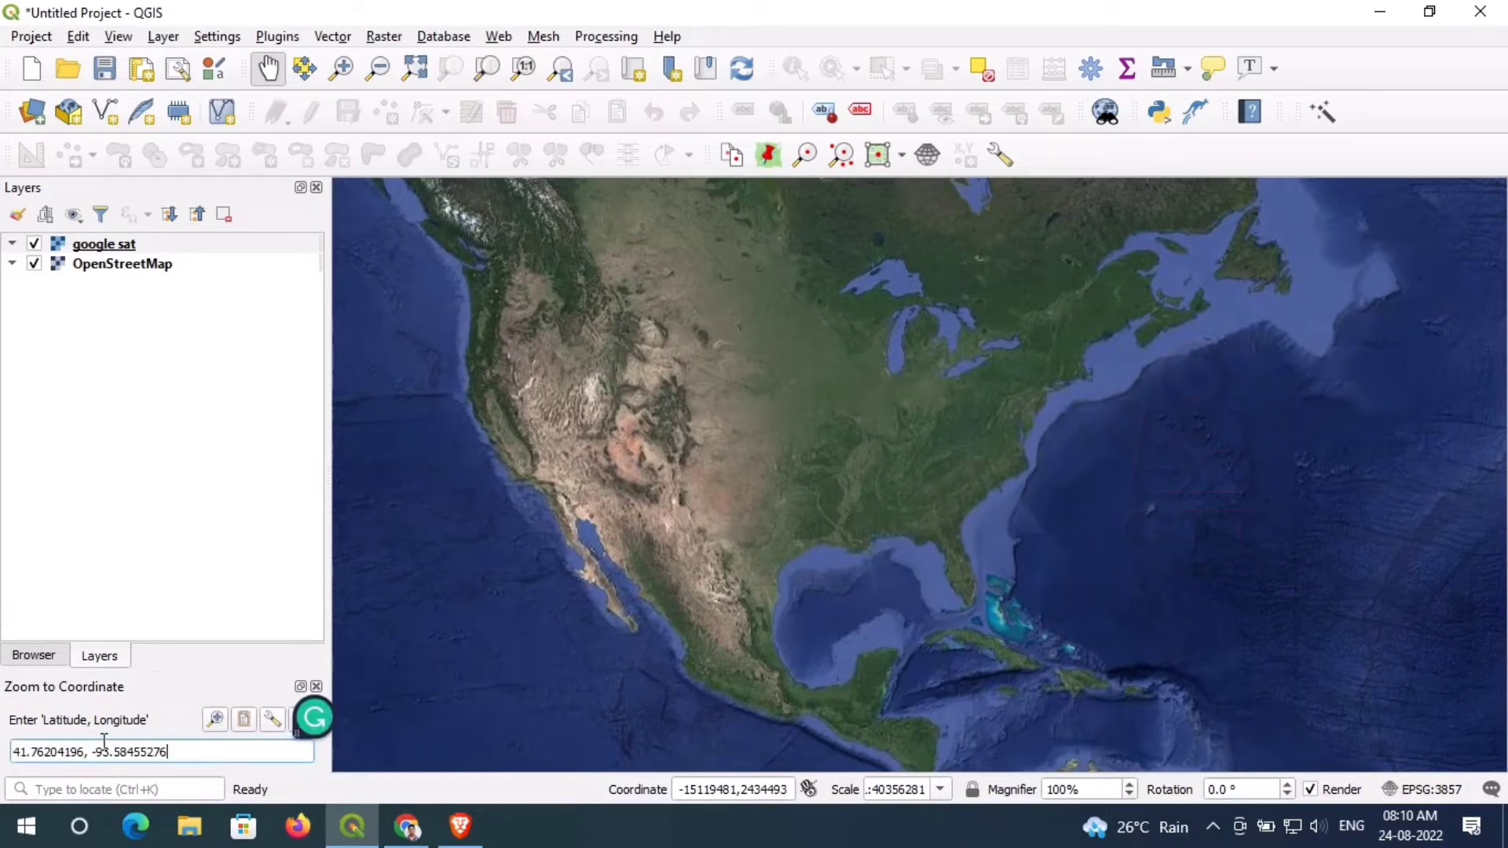
pyautogui.press('Return')
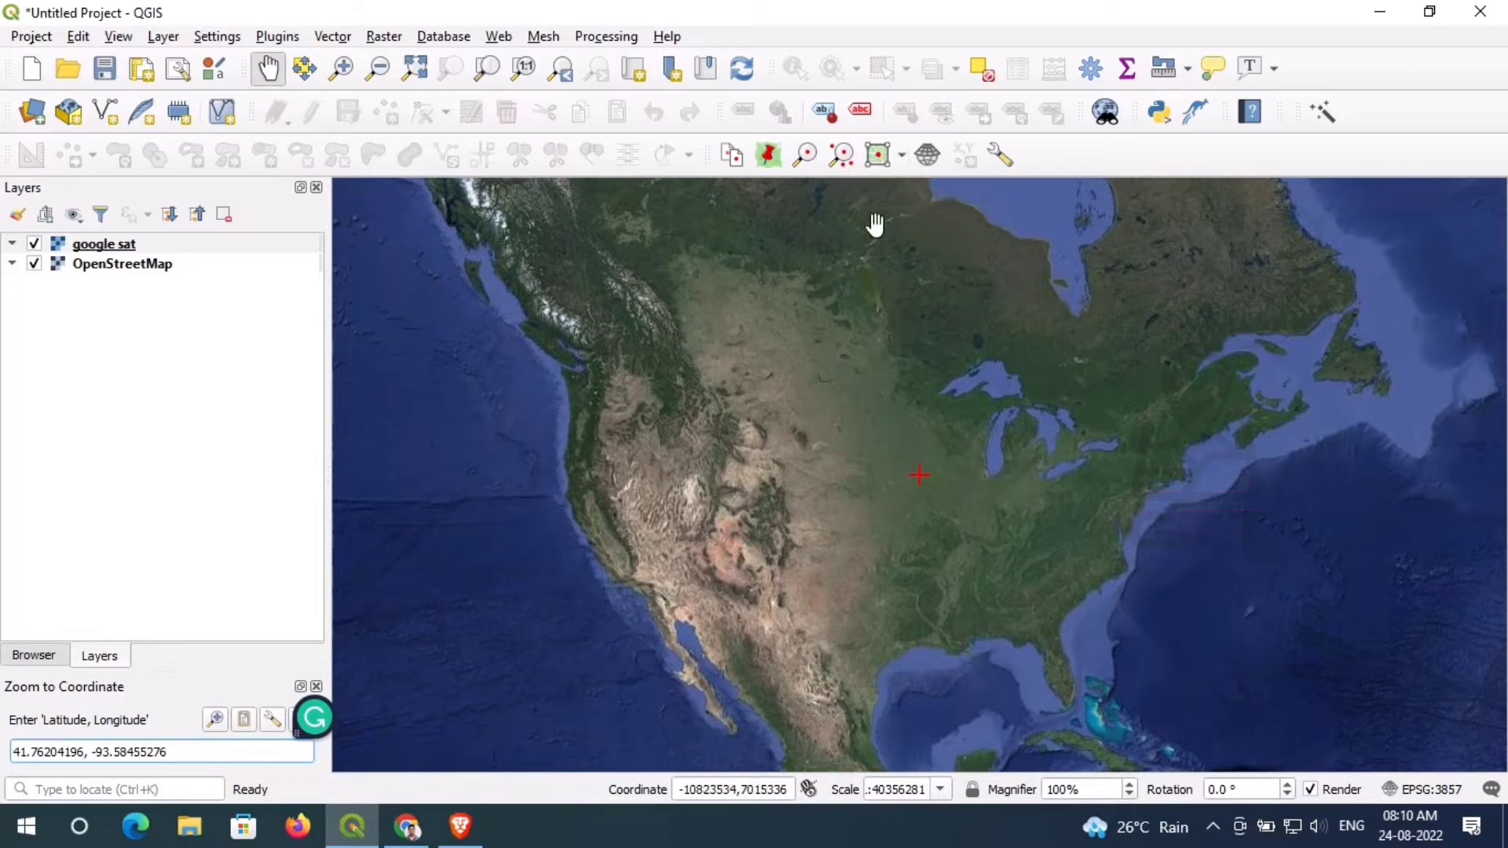
pyautogui.click(879, 156)
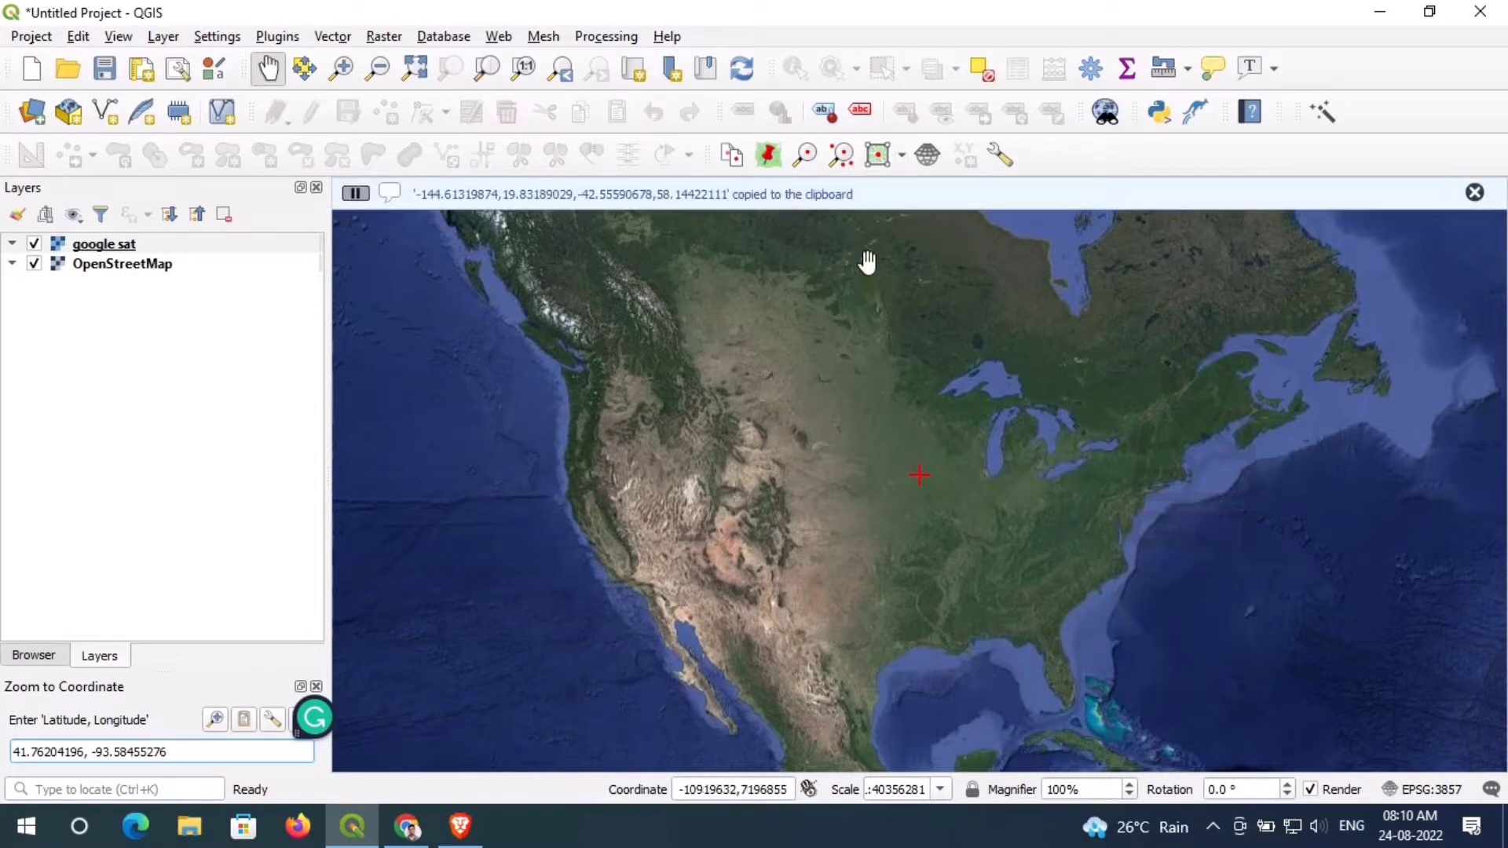
pyautogui.press('Return')
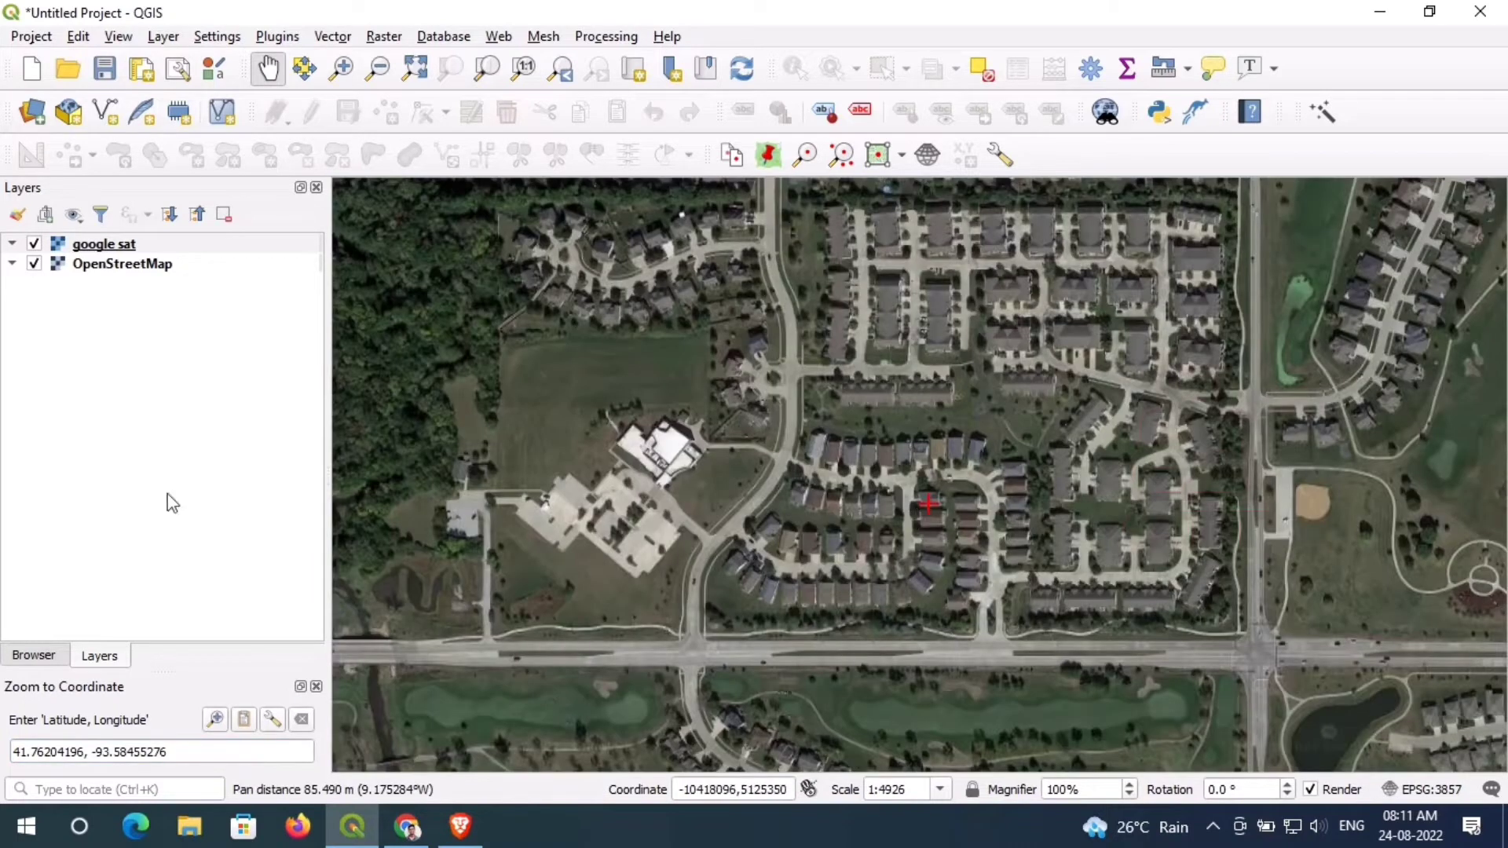
pyautogui.click(34, 265)
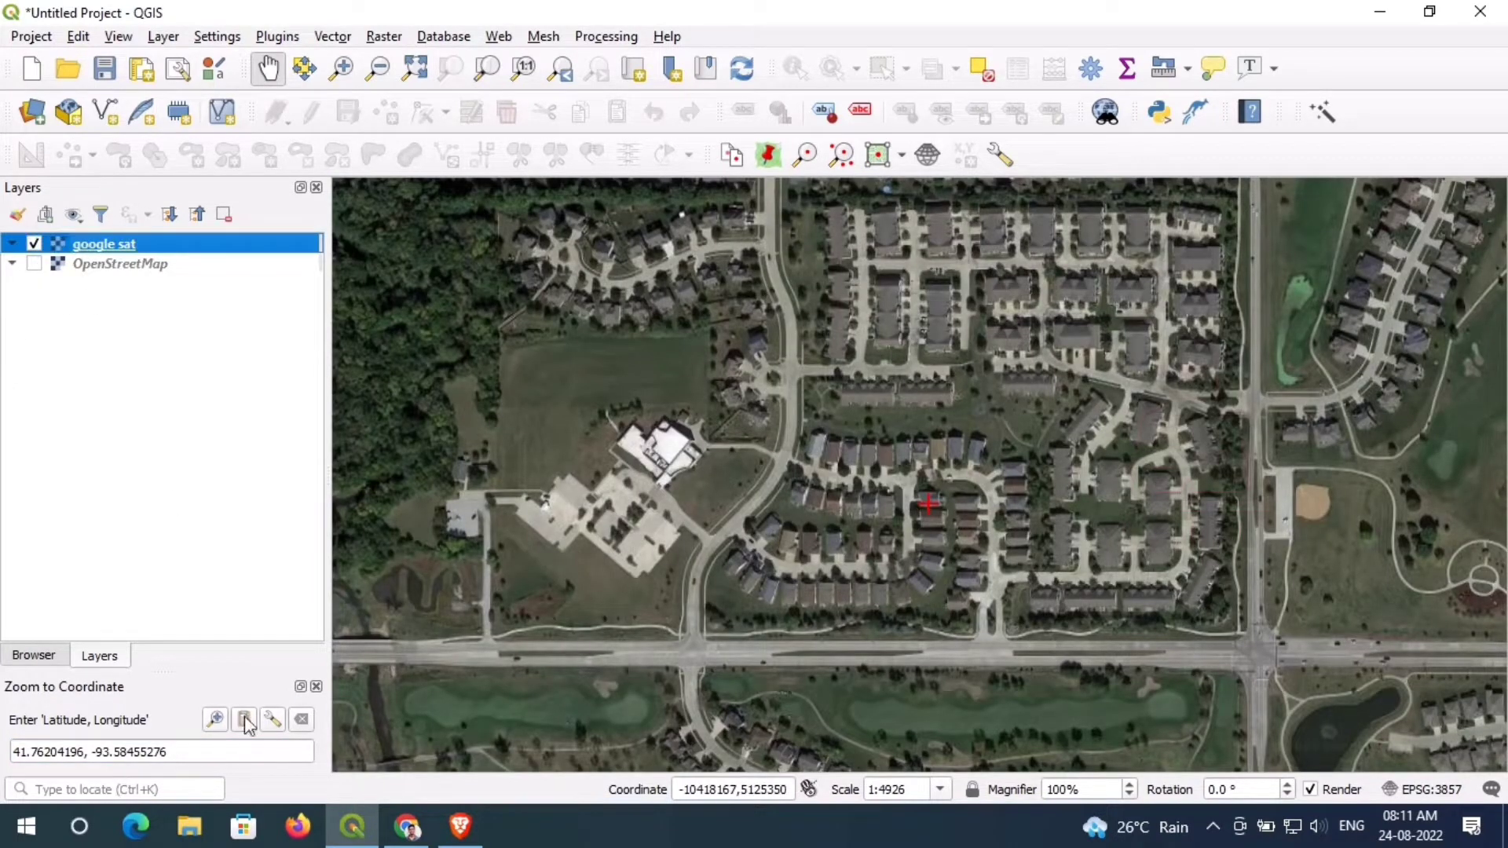
# - Close the coordinate panel and frame the neighbourhood and golf course at 1:9853
pyautogui.click(317, 687)
pyautogui.click(783, 556)
pyautogui.moveTo(784, 556); pyautogui.dragTo(824, 593)
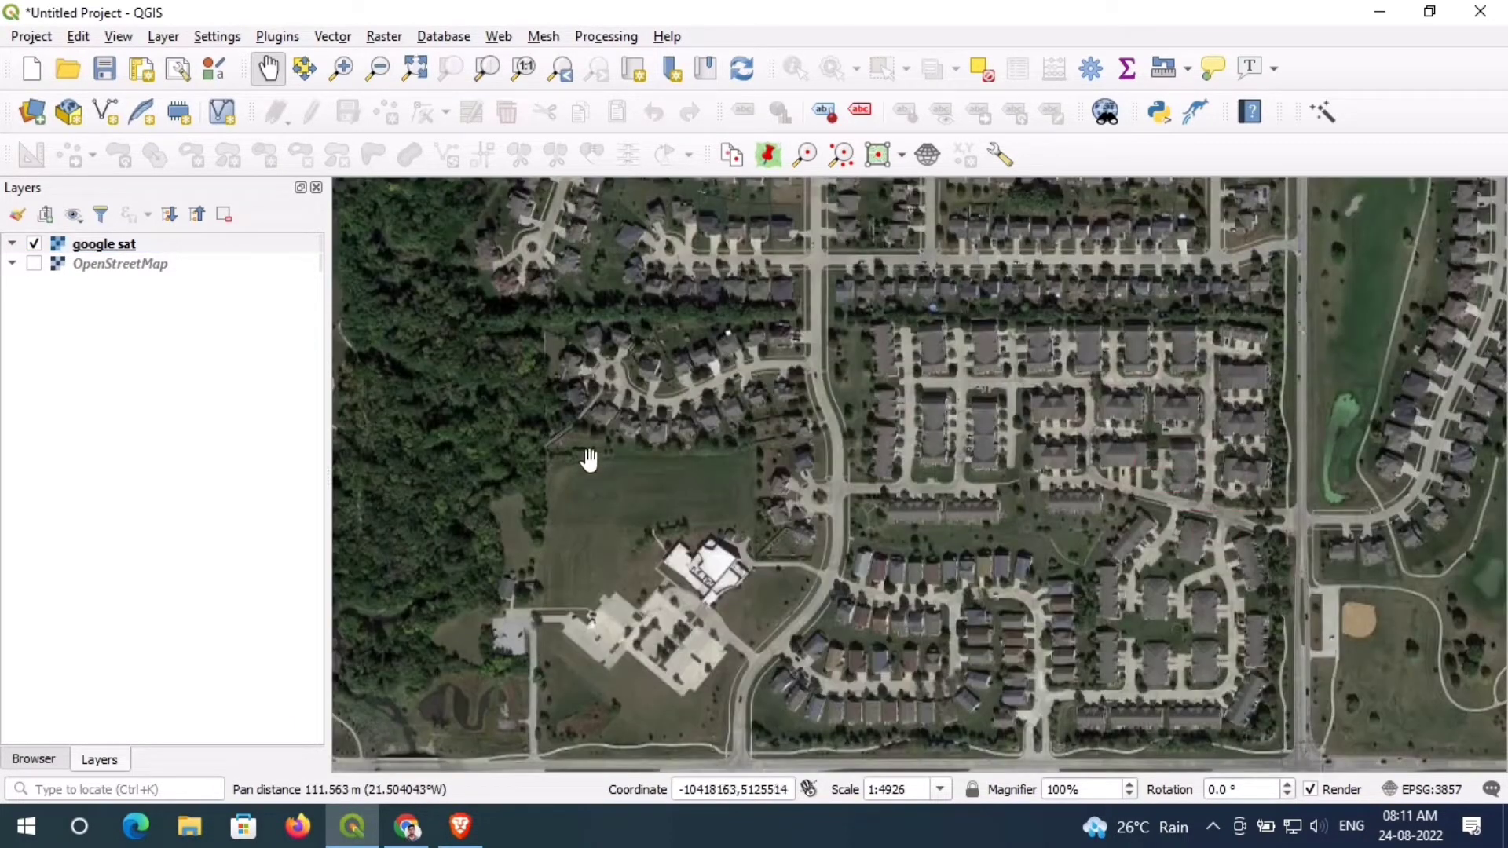
pyautogui.moveTo(586, 495); pyautogui.dragTo(491, 729)
pyautogui.moveTo(555, 539); pyautogui.dragTo(633, 509)
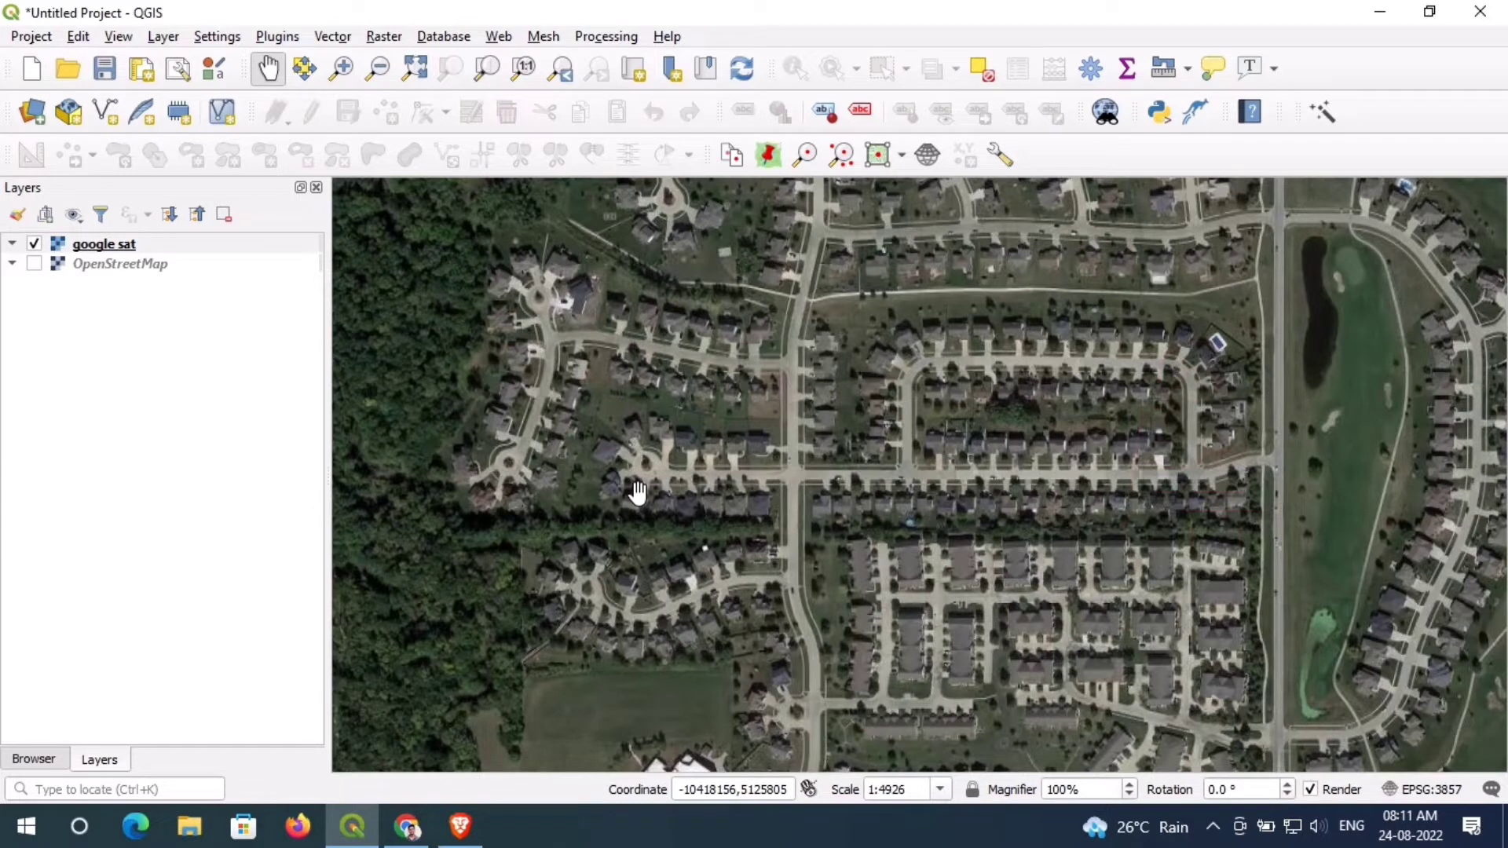
pyautogui.scroll(-1, 637, 493)
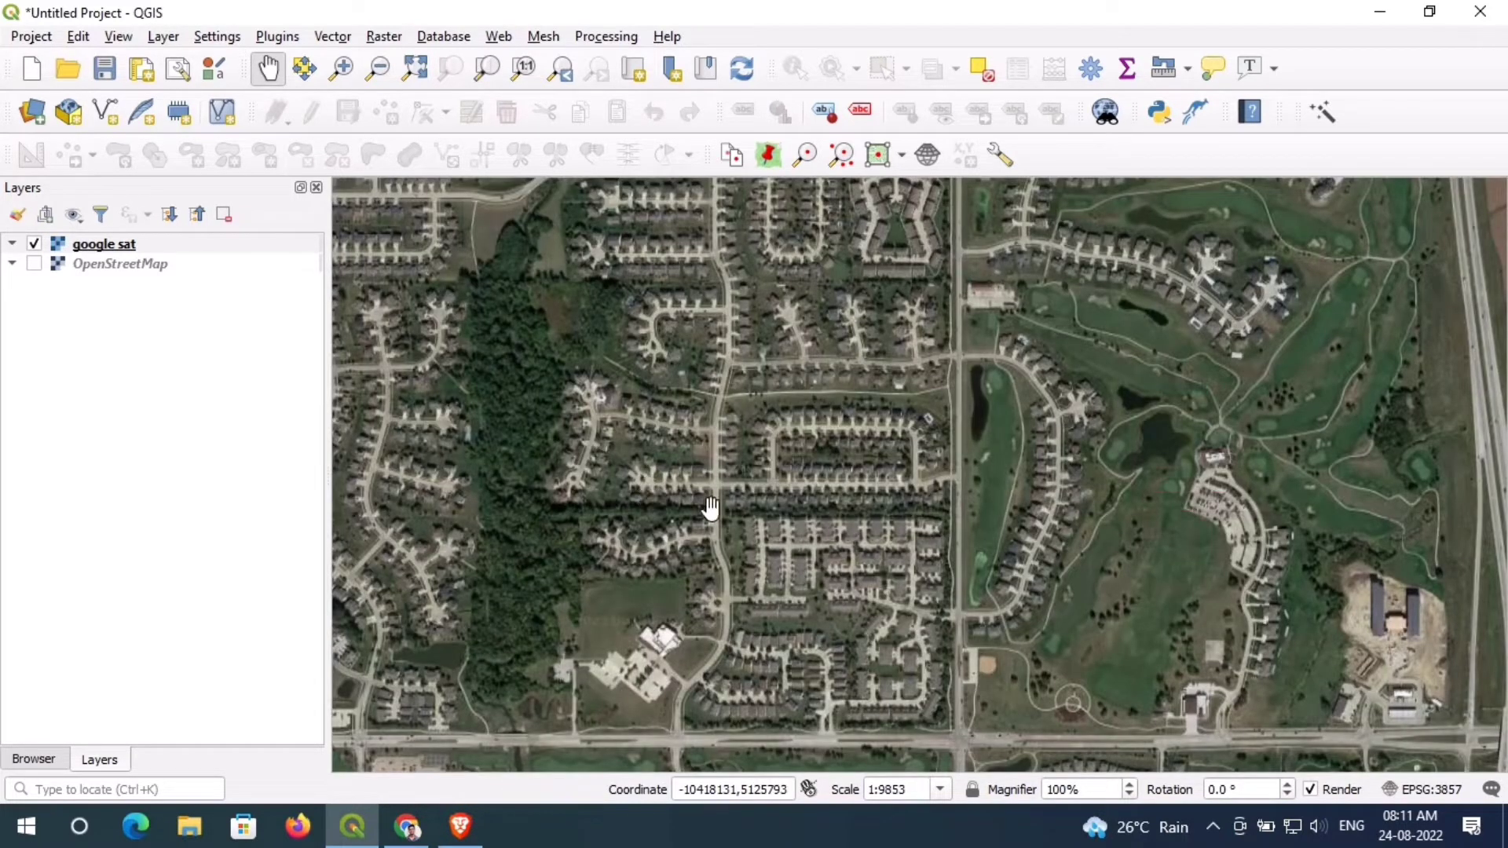
pyautogui.scroll(1, 644, 496)
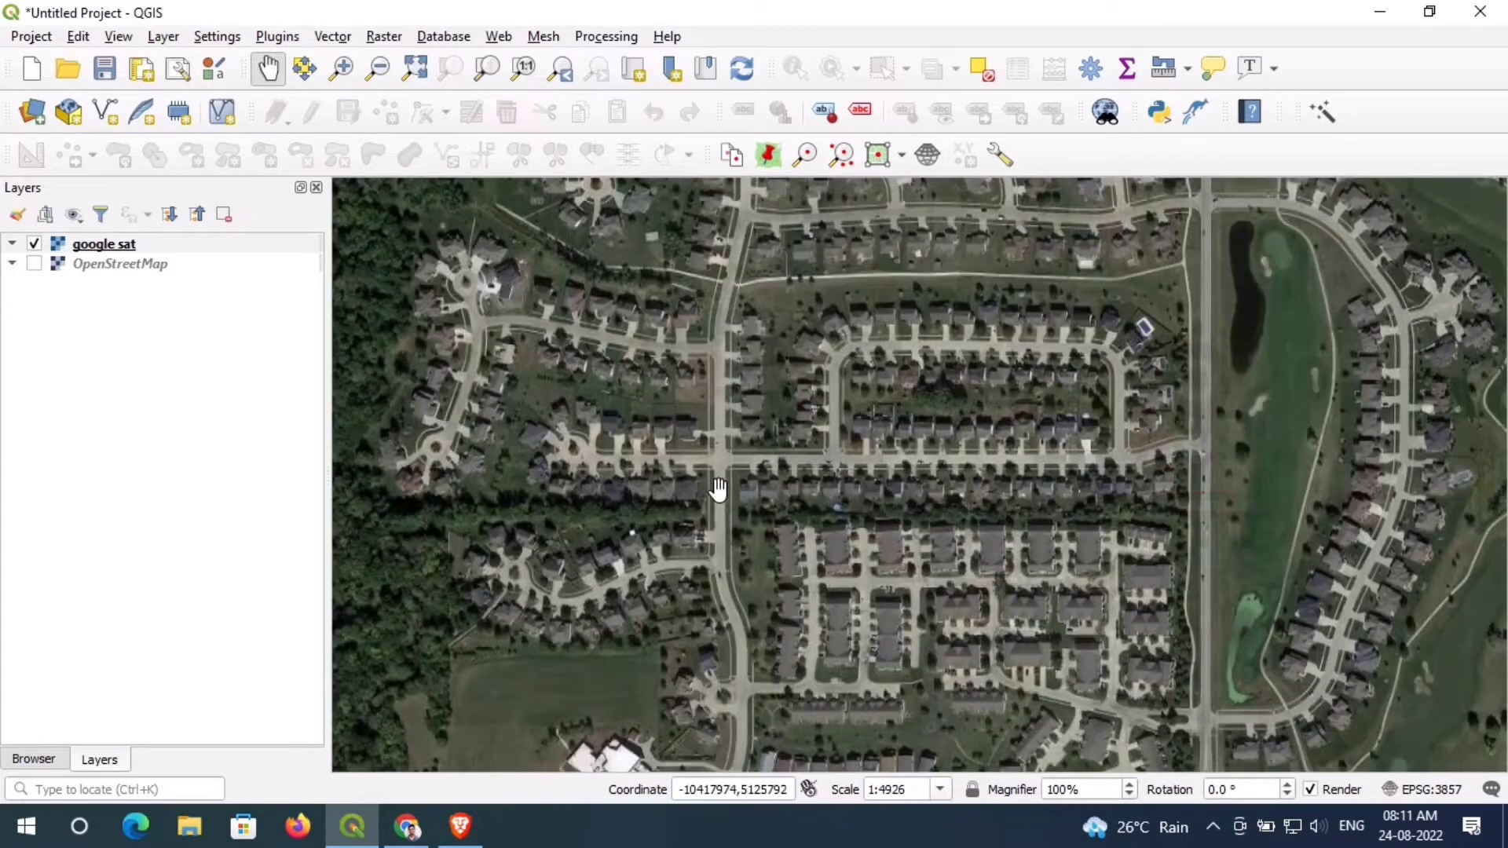
pyautogui.moveTo(717, 492); pyautogui.dragTo(755, 395)
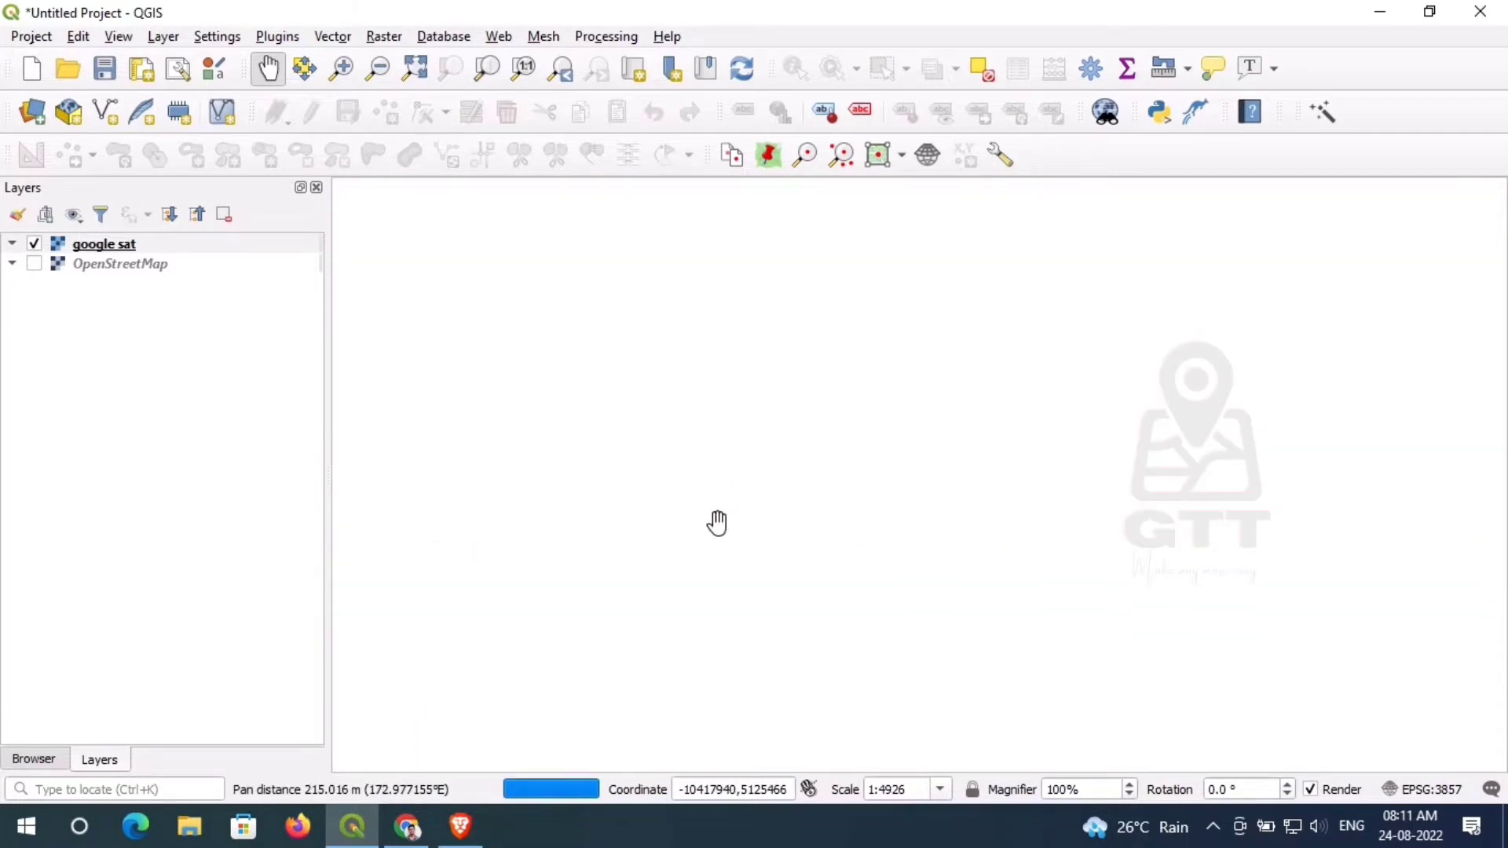
pyautogui.scroll(-1, 717, 521)
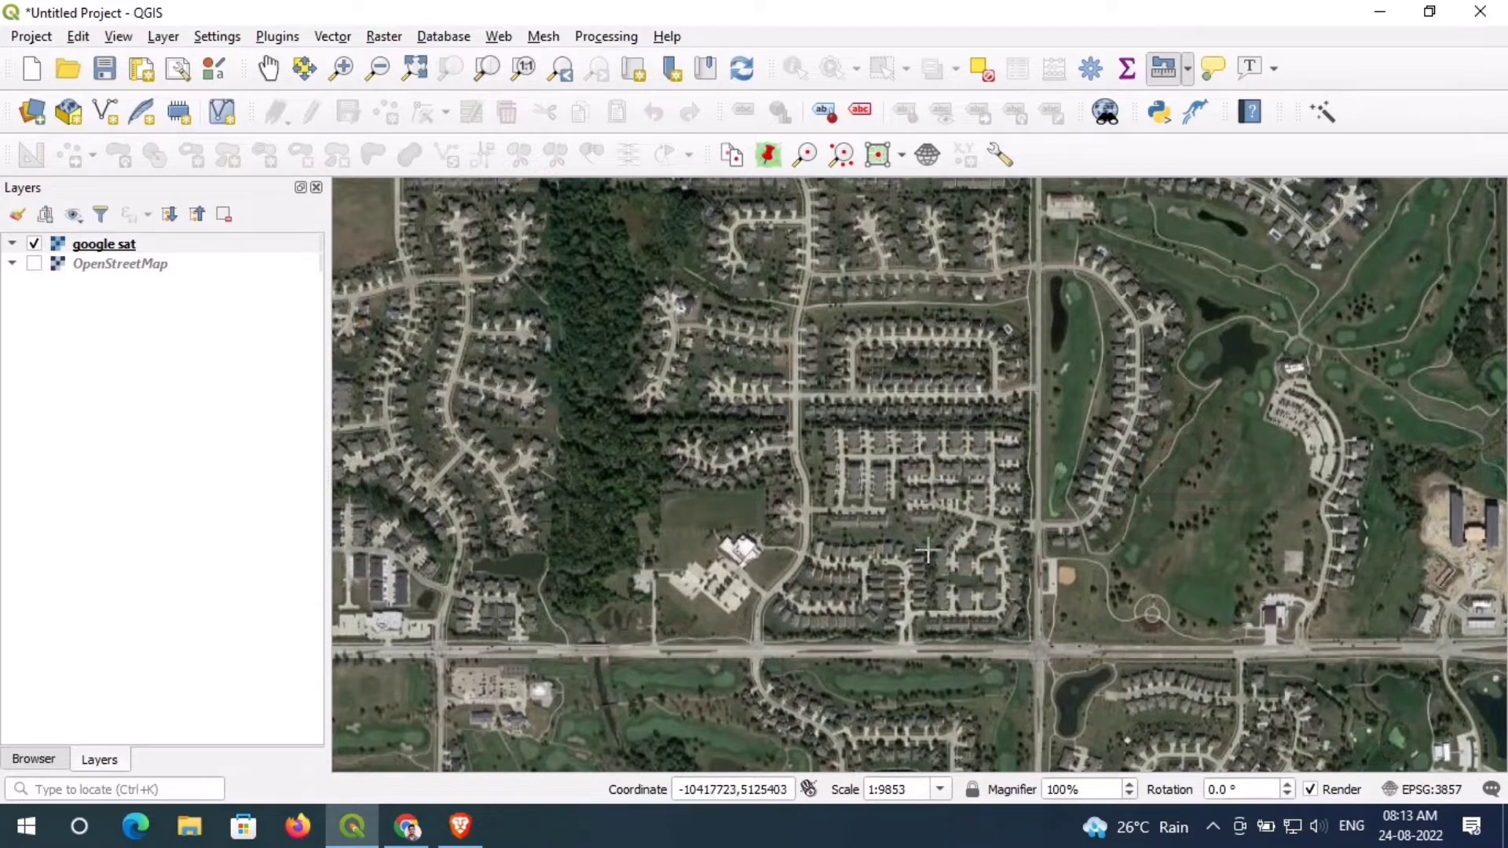
pyautogui.hotkey('ctrl', 's')
# - Start a new shapefile layer and create a Parcel folder inside mapflow for it
pyautogui.click(103, 112)
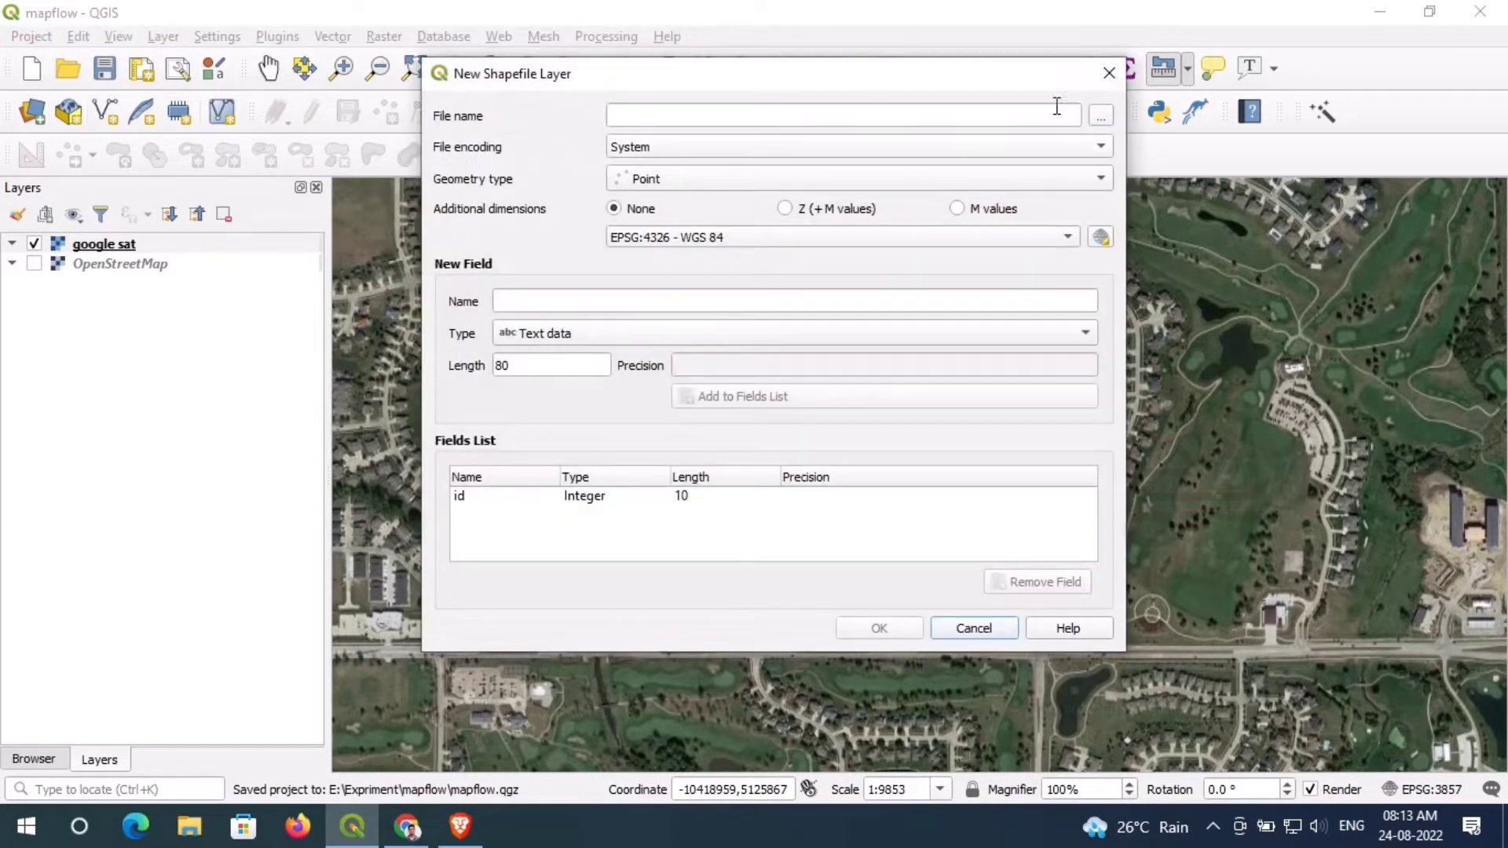
pyautogui.click(1096, 122)
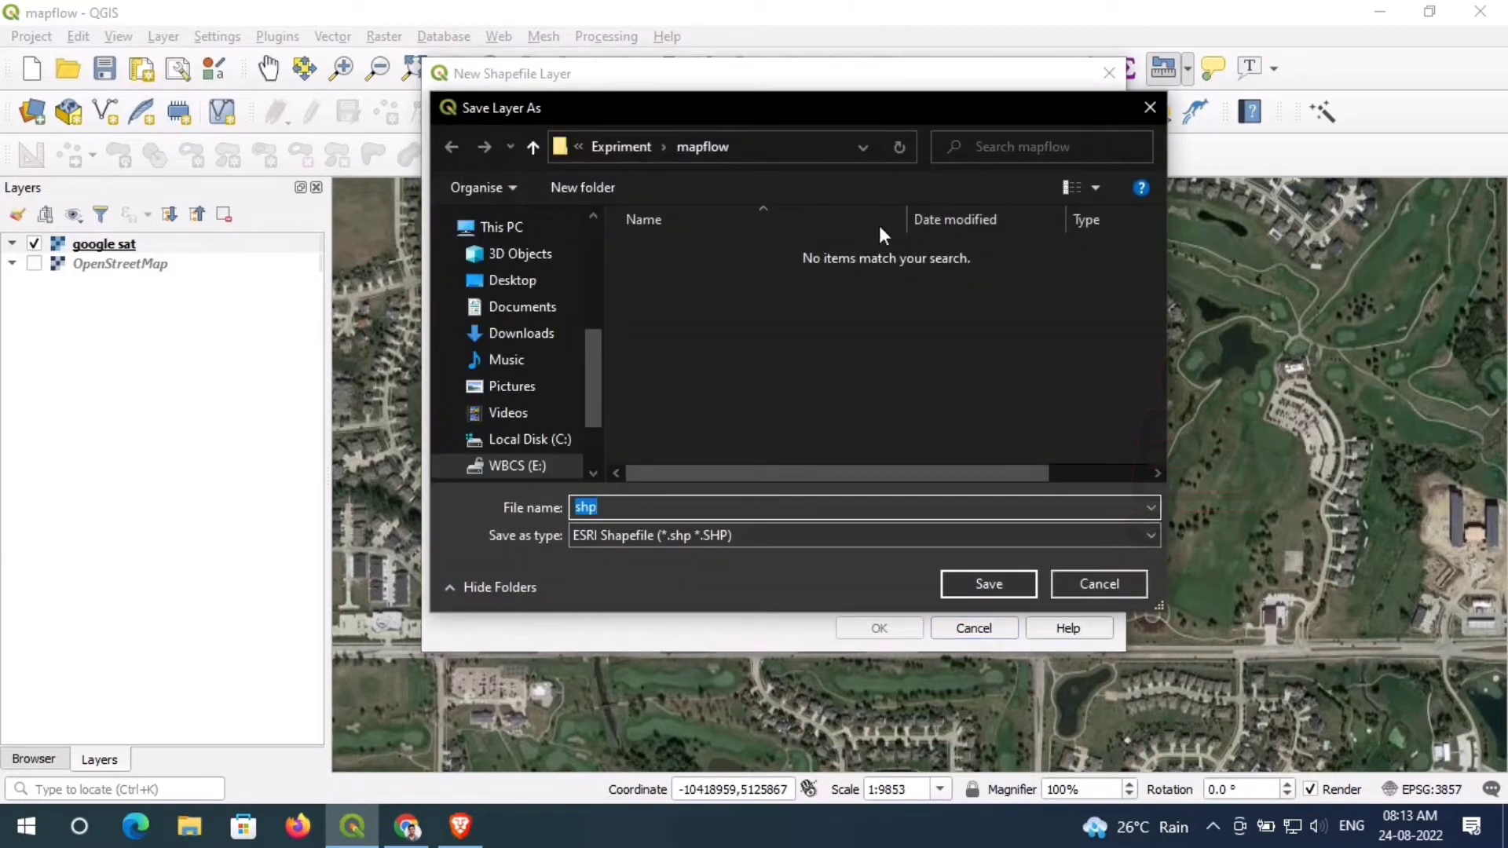
pyautogui.click(735, 309)
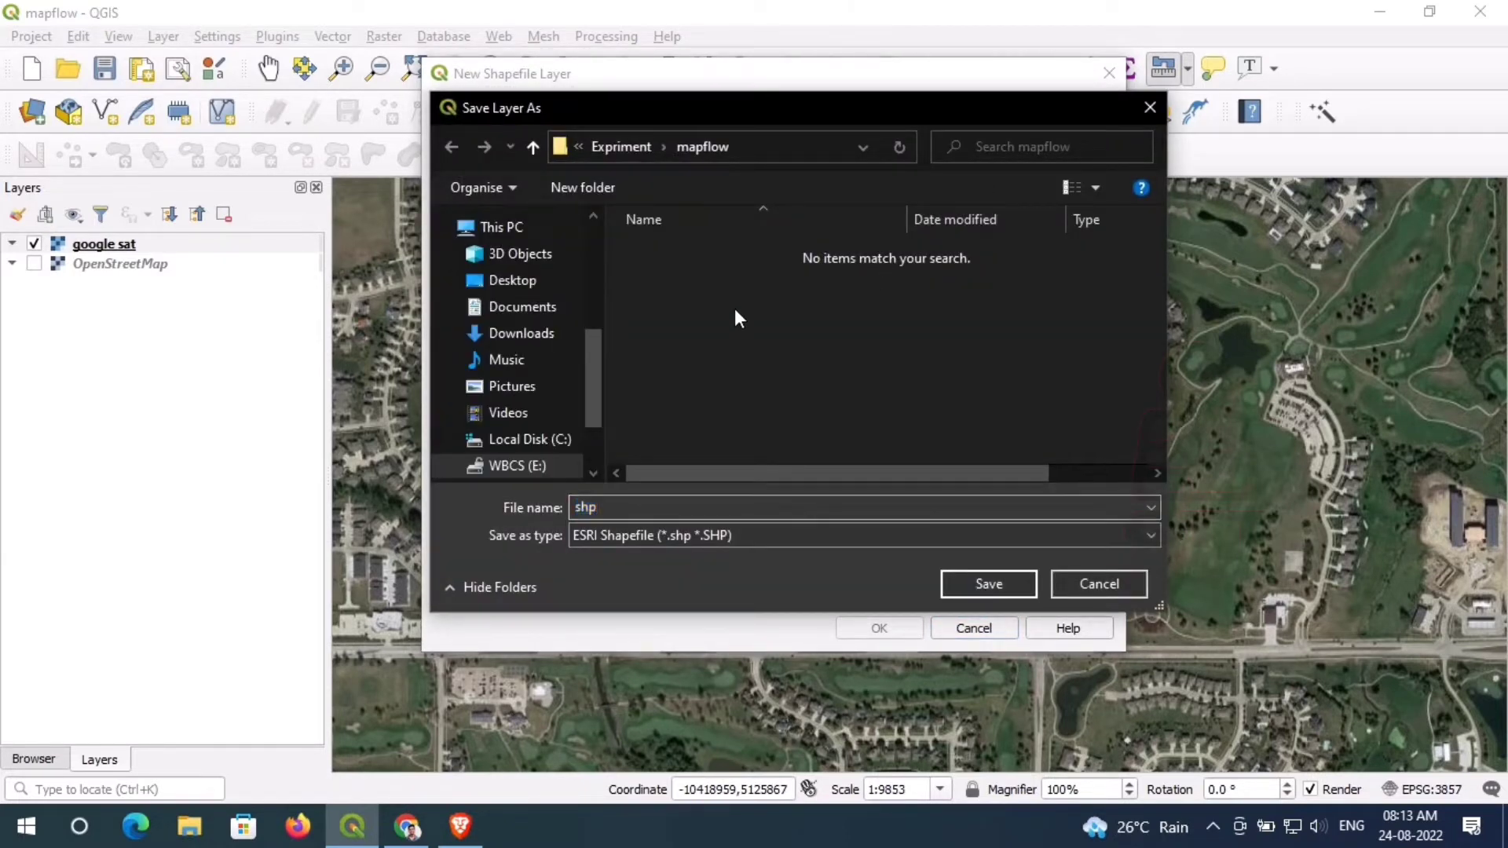
pyautogui.hotkey('ctrl', 'shift', 'n')
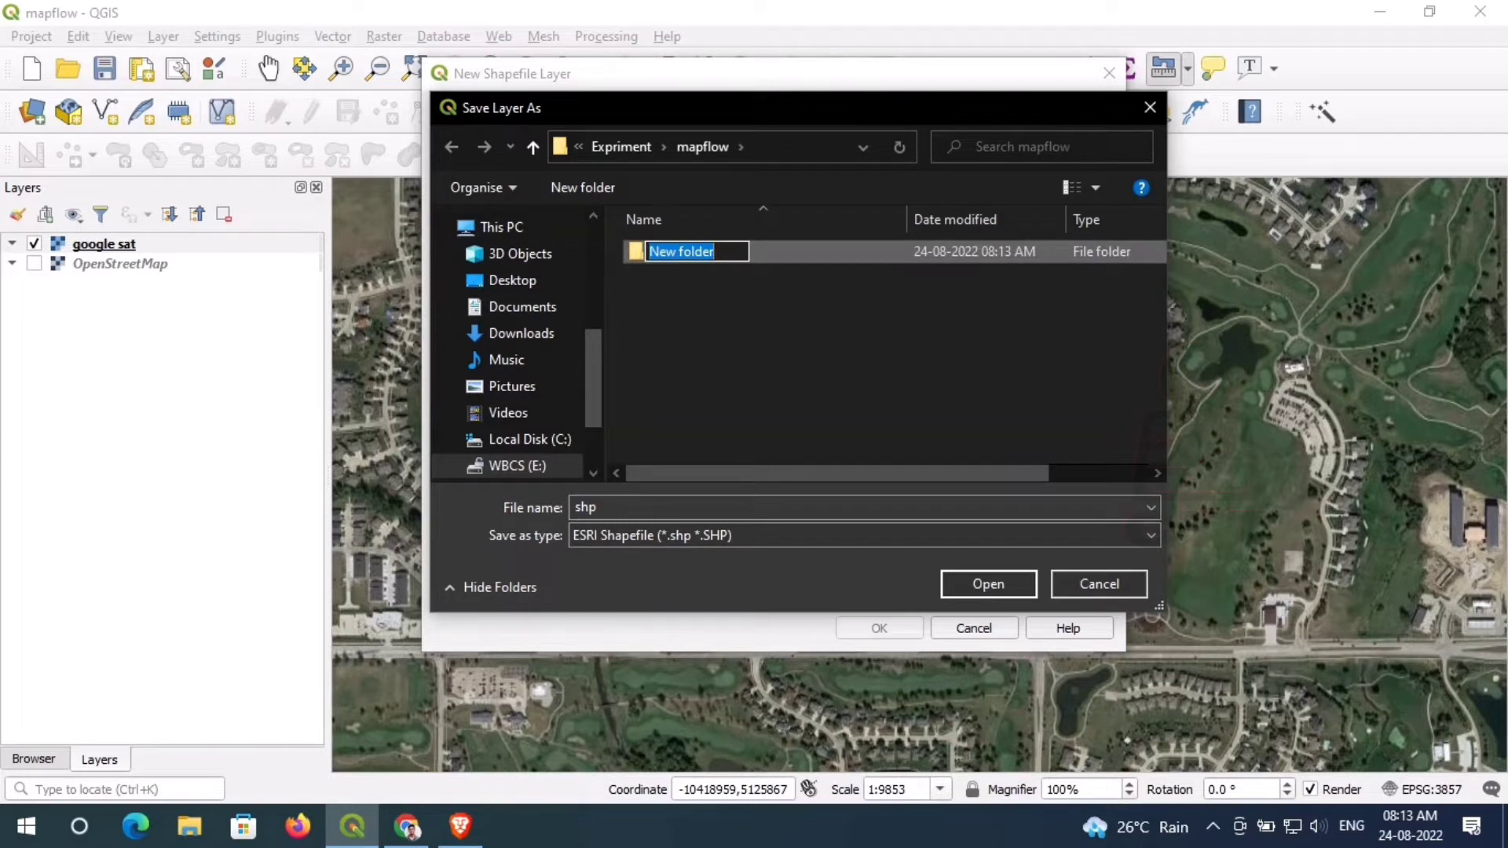
pyautogui.write('Parcel')
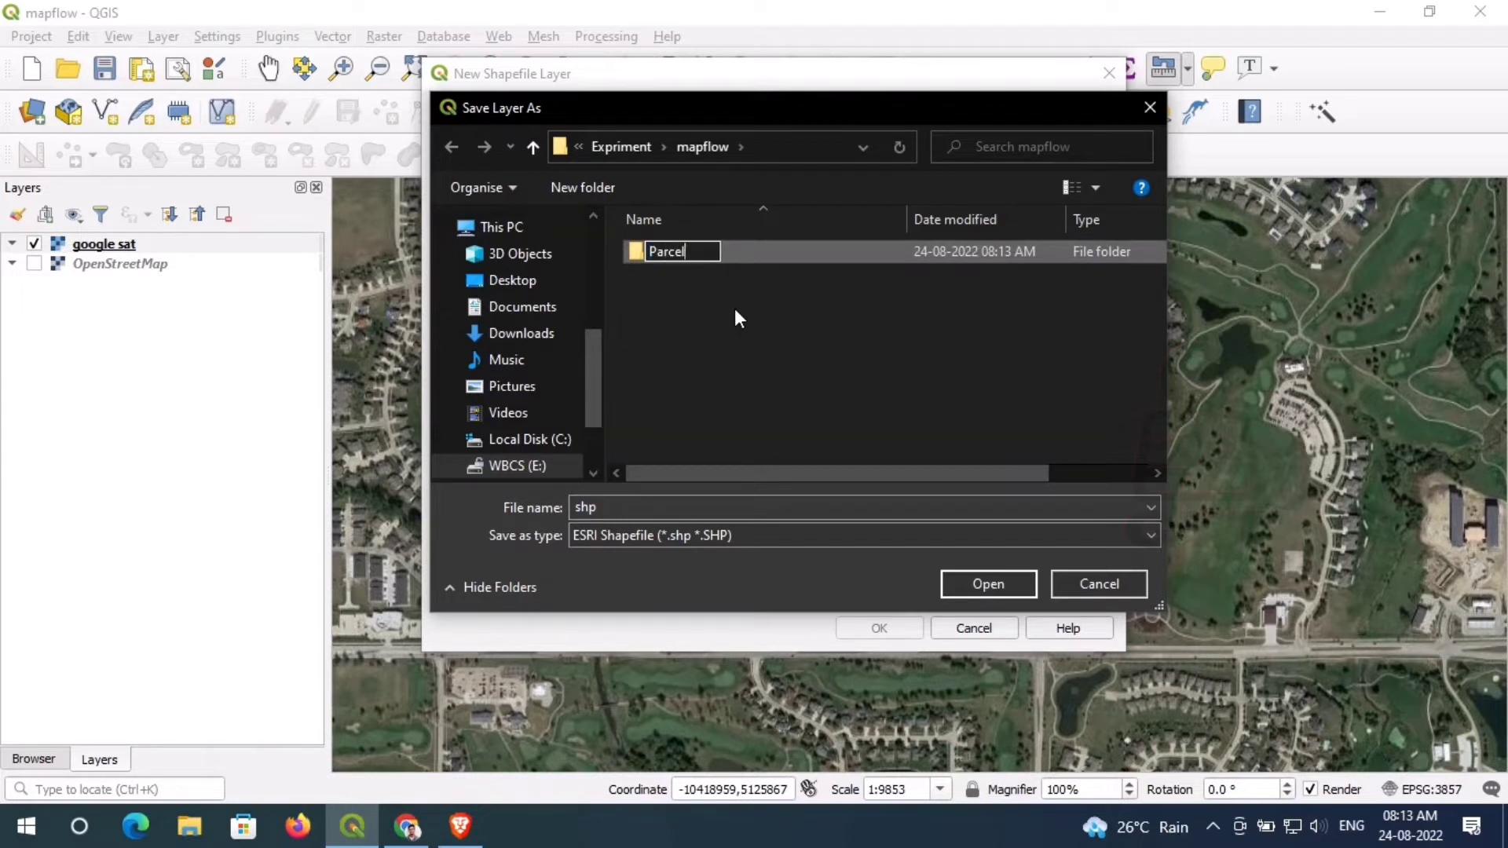
pyautogui.press('Return')
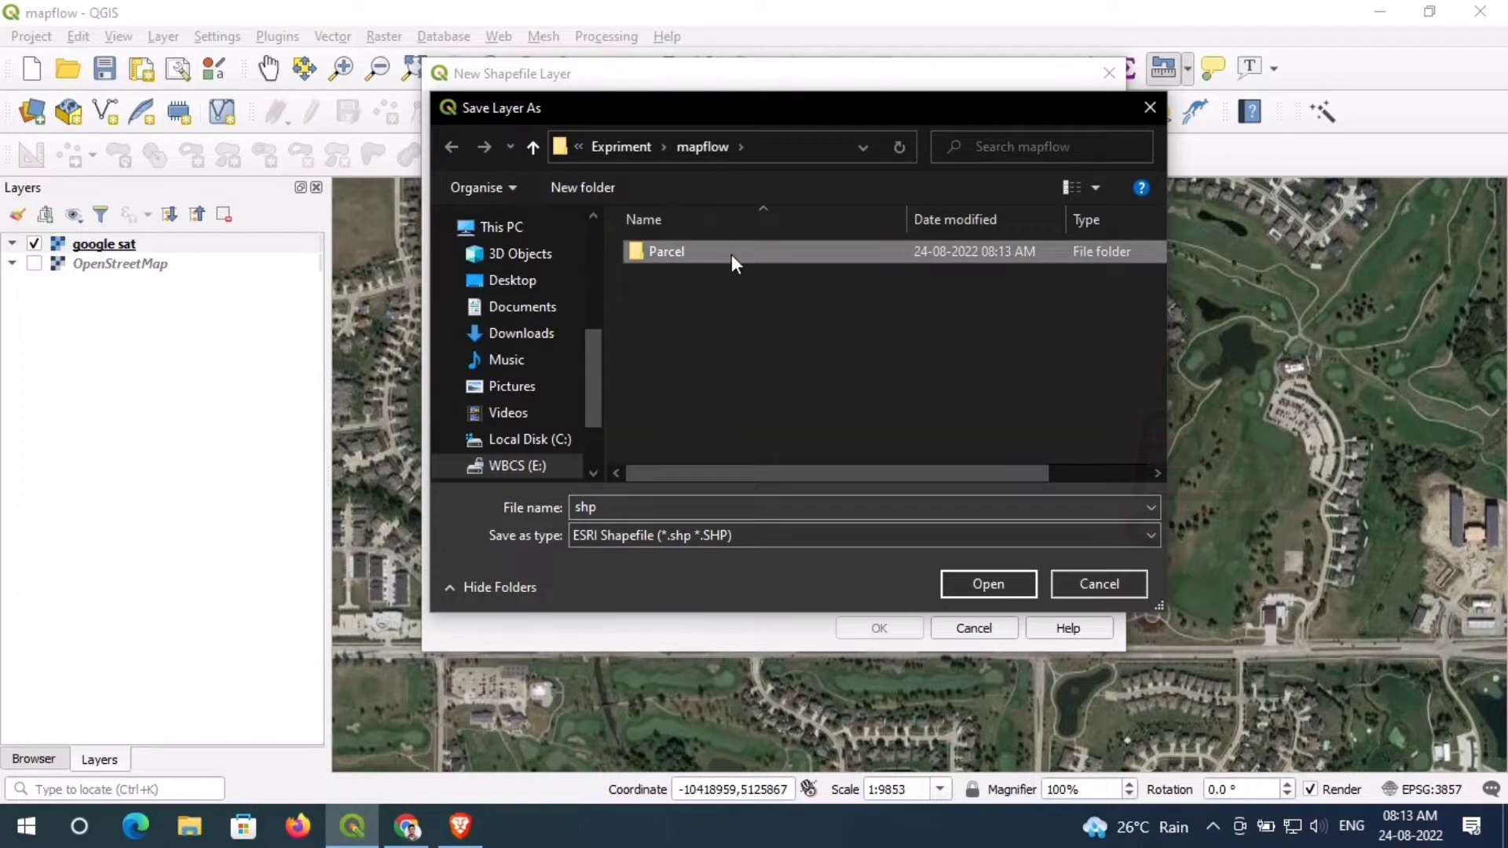
# - Save the layer as Aoi.shp in Parcel with Polygon geometry and create it
pyautogui.doubleClick(732, 255)
pyautogui.click(698, 506)
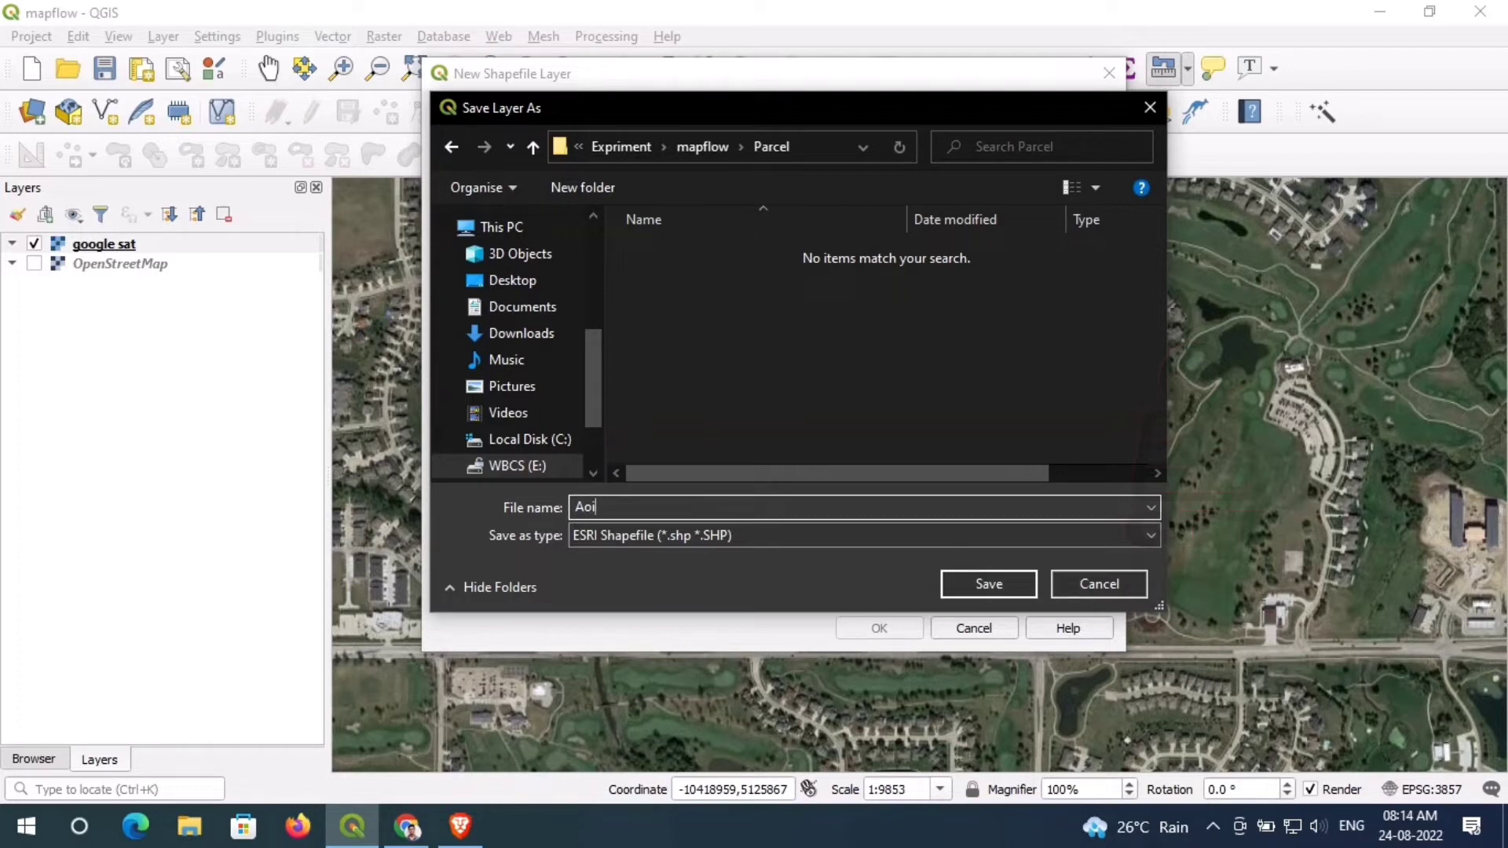
pyautogui.click(972, 586)
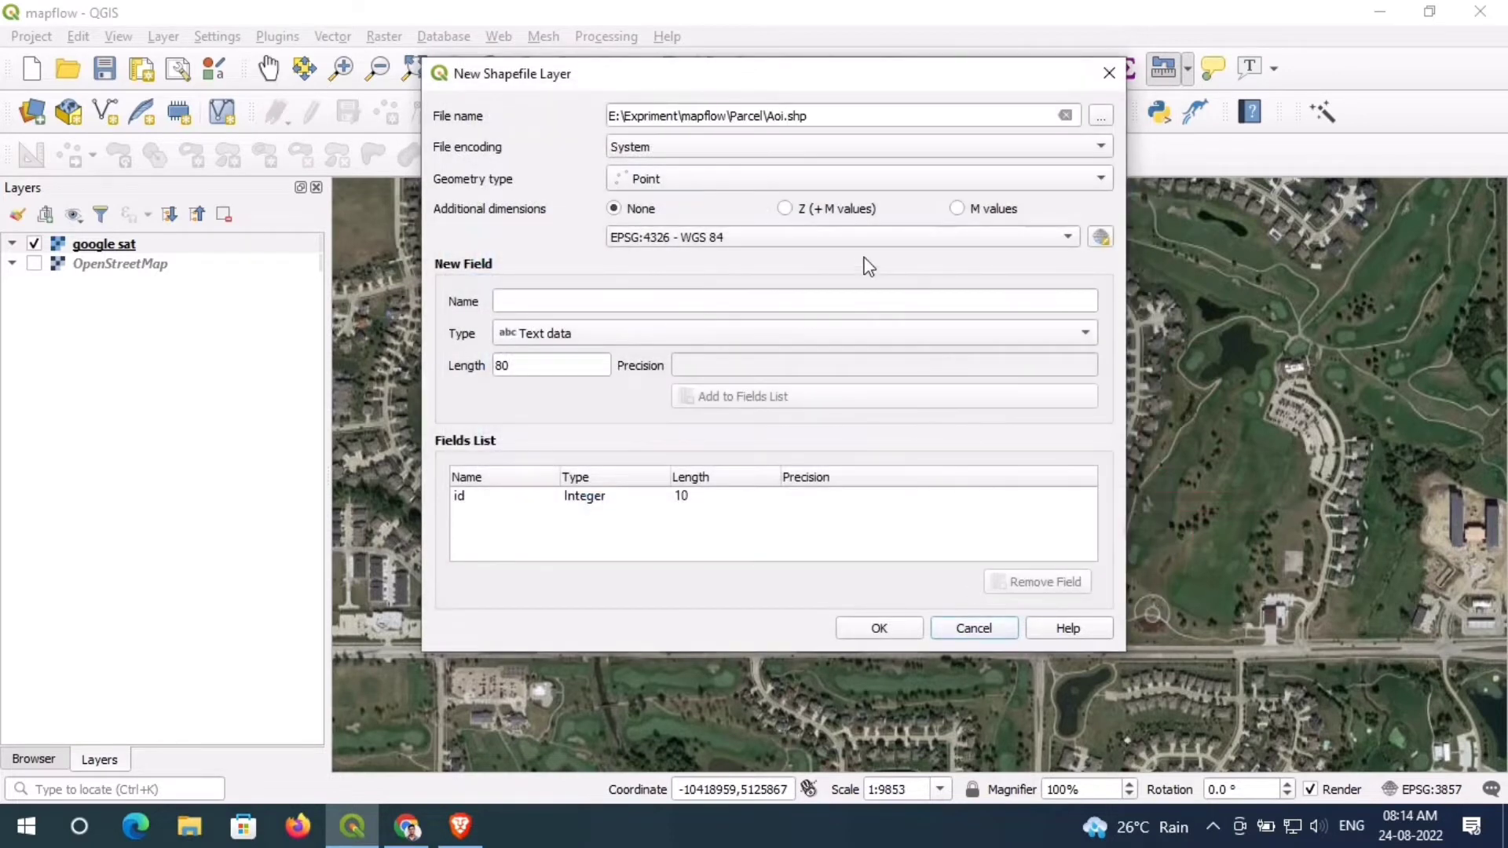
pyautogui.click(628, 173)
pyautogui.click(662, 246)
pyautogui.click(880, 629)
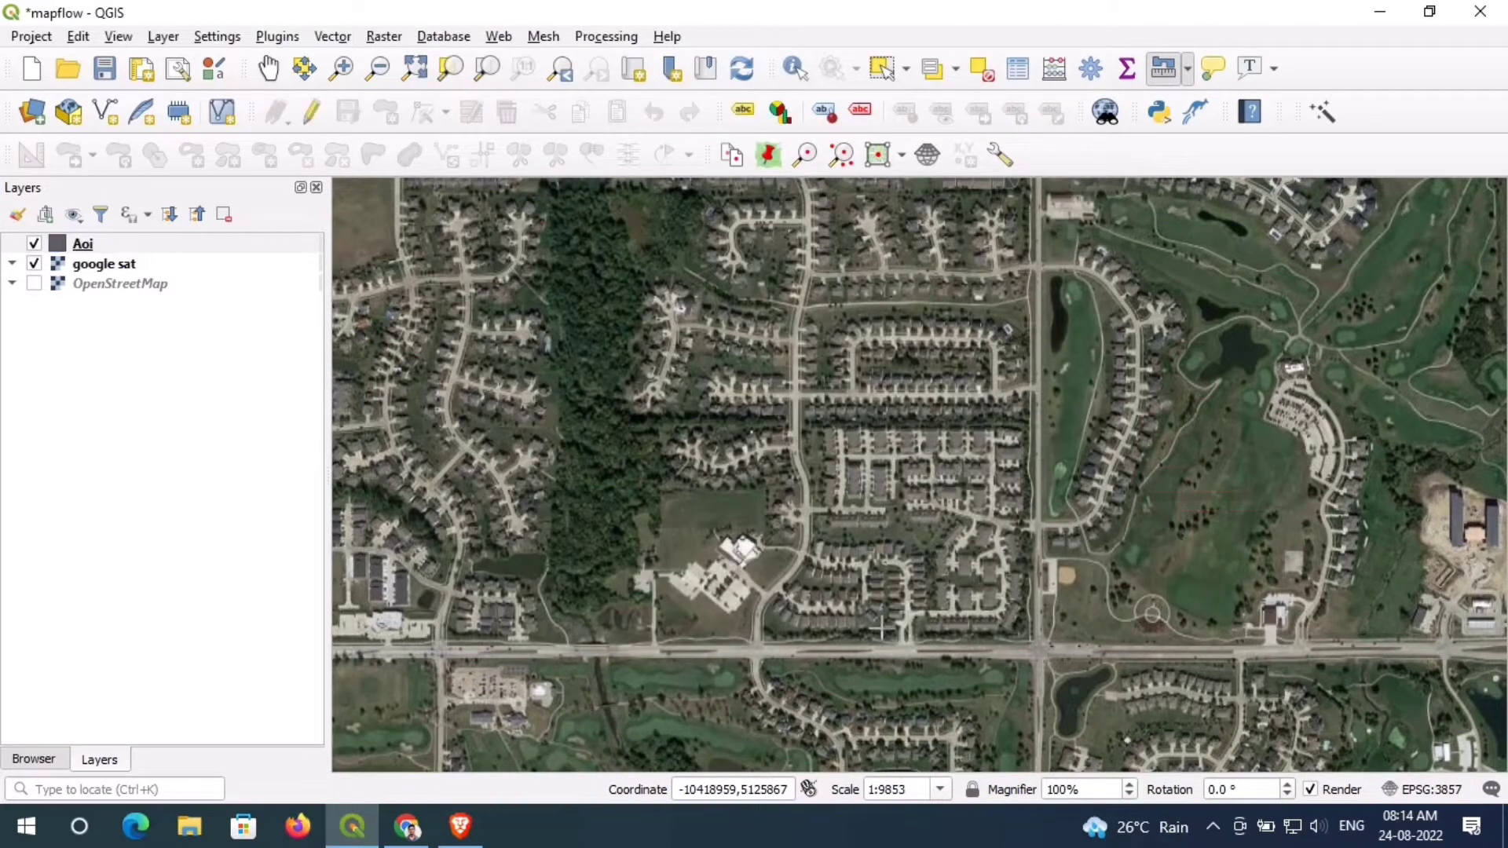
# - Apply the 'outline red' symbol to the Aoi layer and switch it into editing mode
pyautogui.click(84, 246)
pyautogui.rightClick(84, 246)
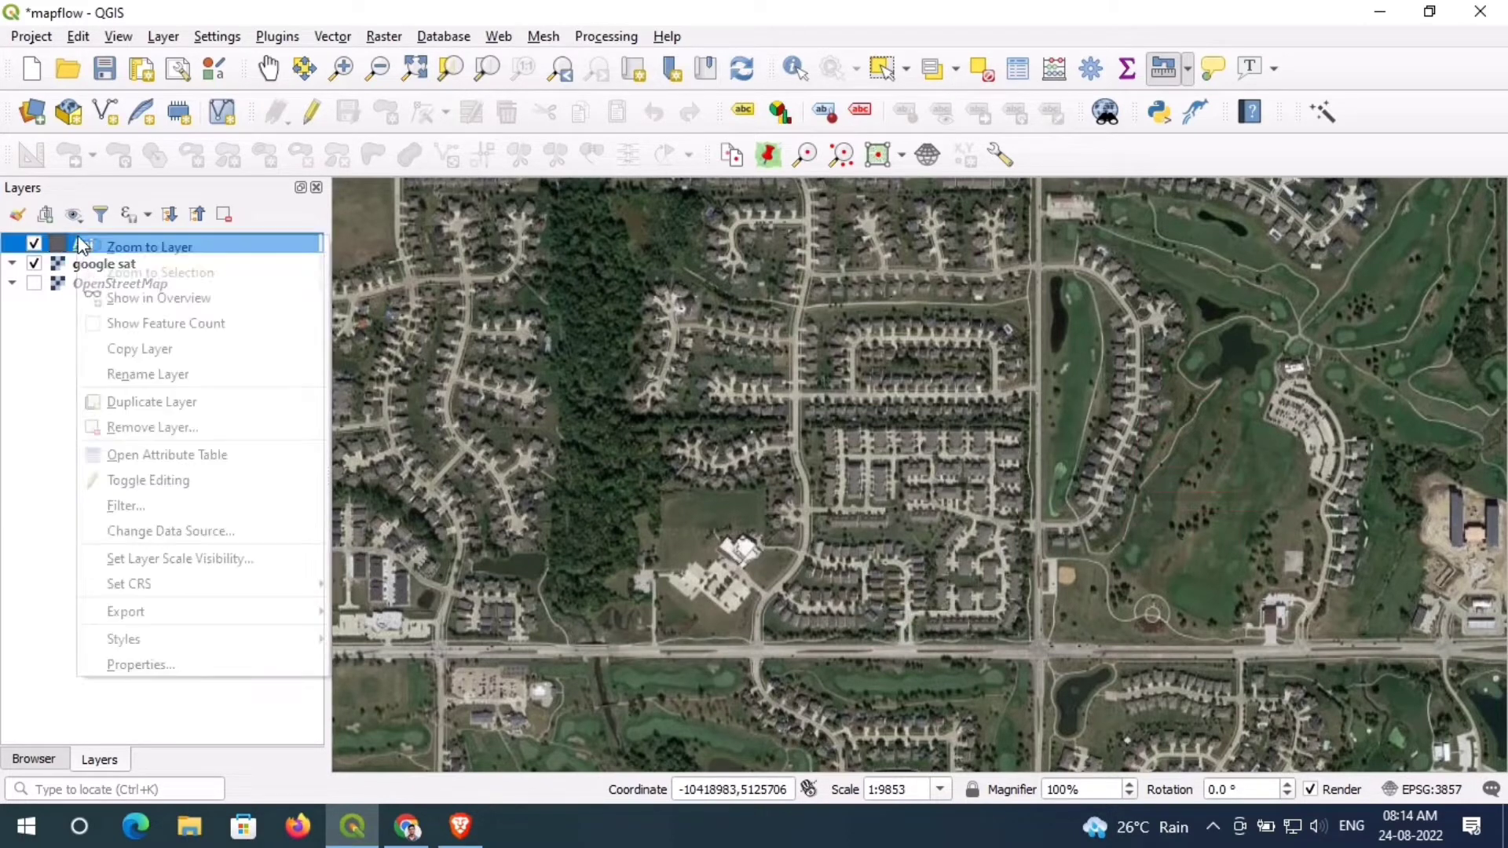
pyautogui.click(165, 666)
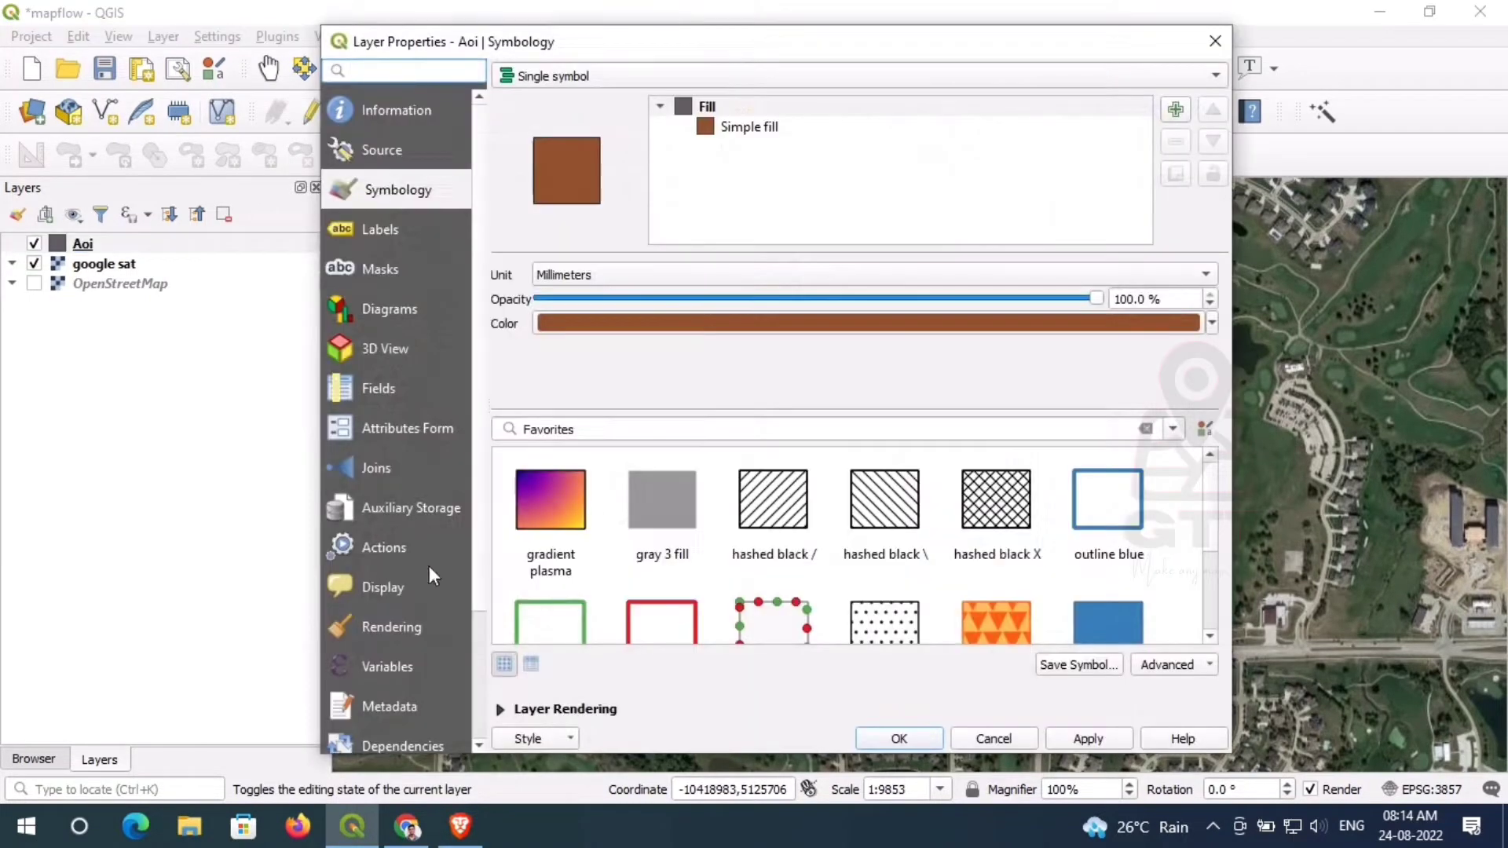
pyautogui.click(674, 630)
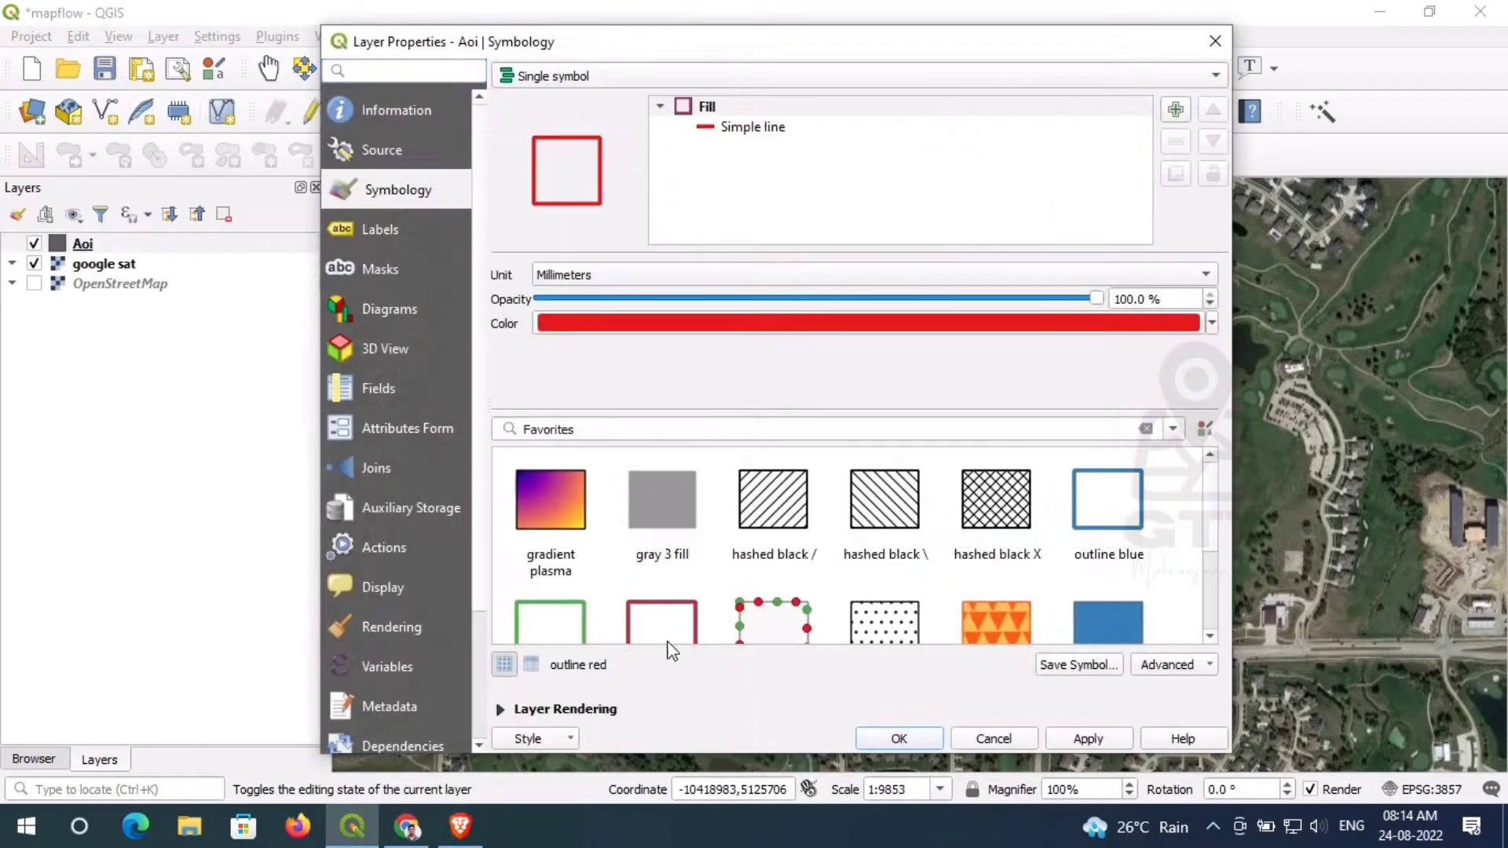
pyautogui.click(868, 739)
pyautogui.click(303, 117)
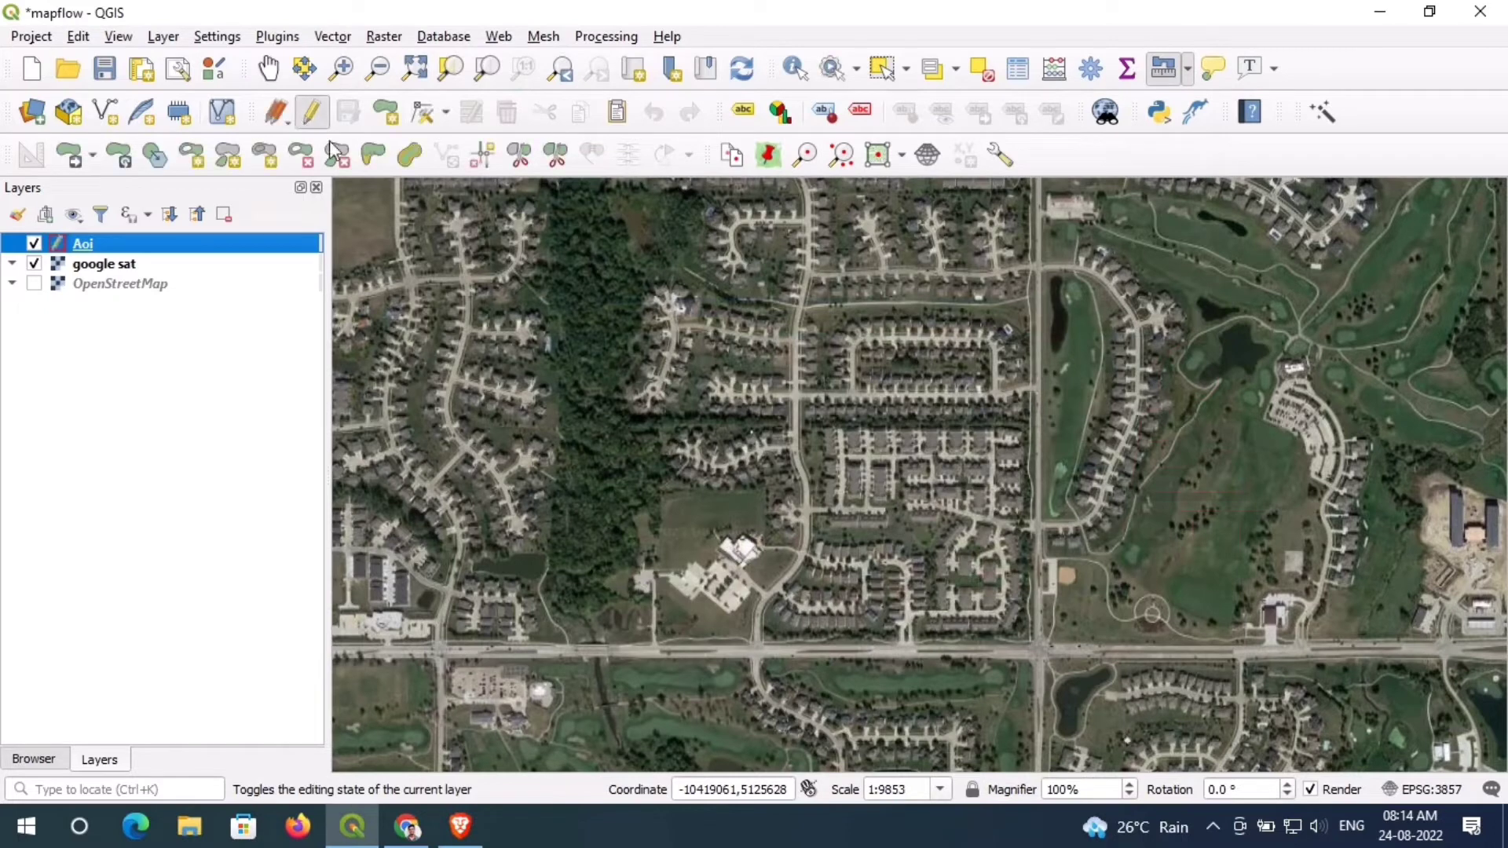
pyautogui.click(385, 112)
# - Place the first Aoi polygon corners along the western and top edges of the neighbourhood
pyautogui.scroll(2, 1021, 660)
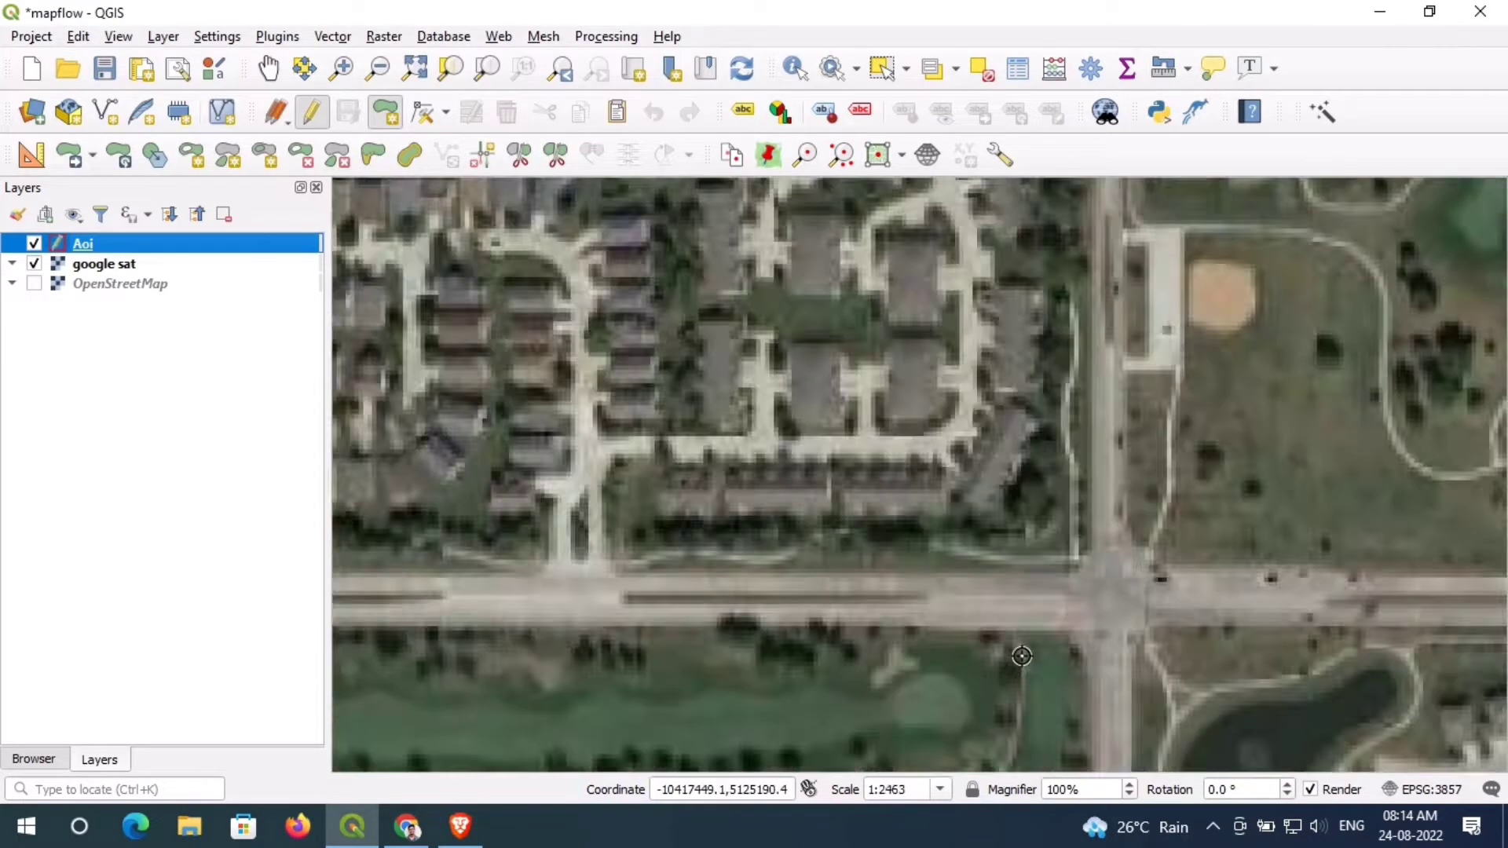
pyautogui.scroll(1, 1078, 579)
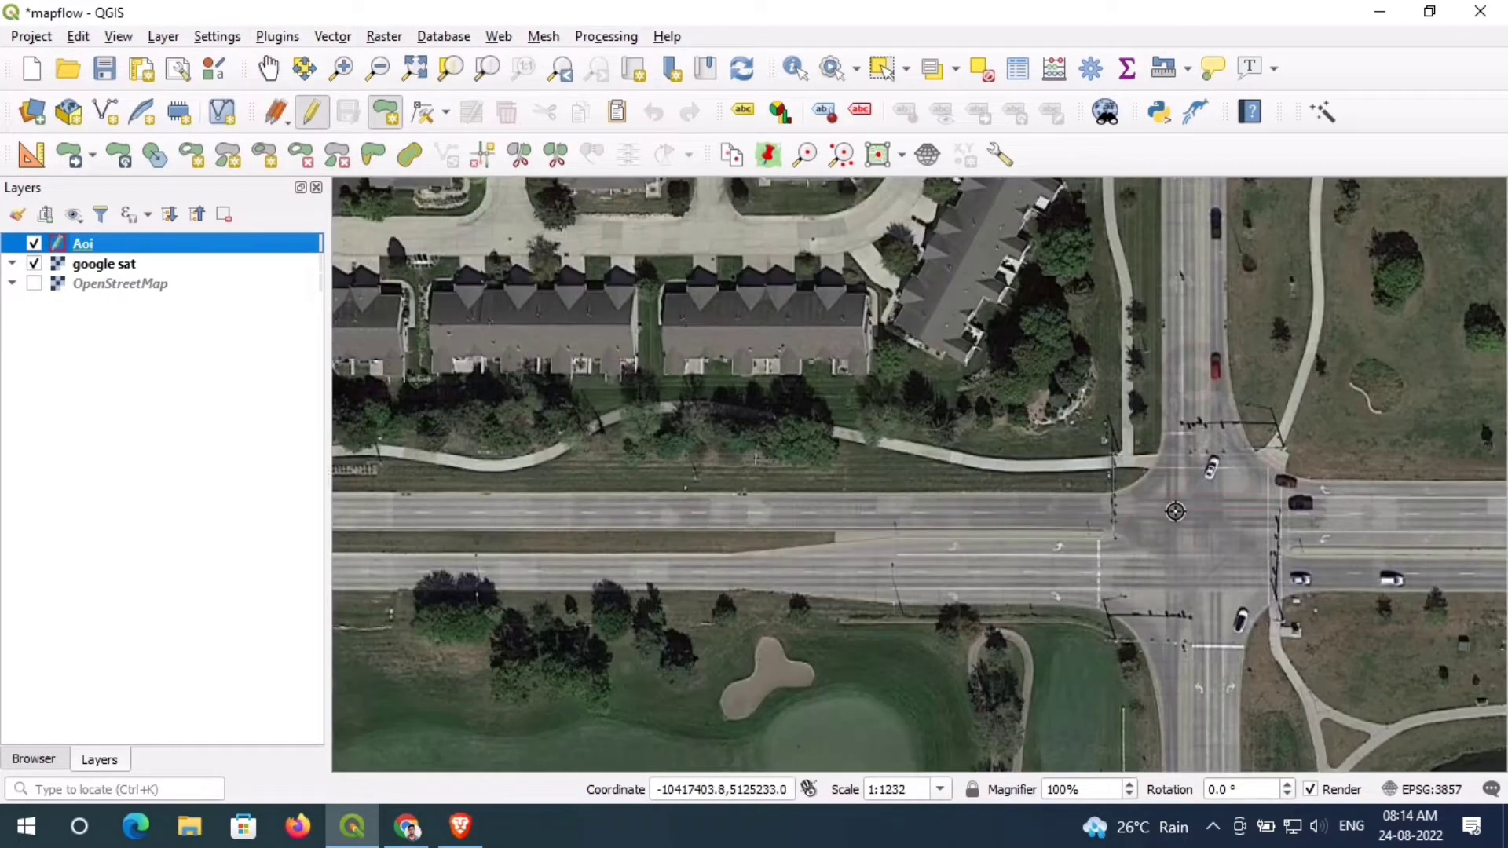
pyautogui.click(1197, 514)
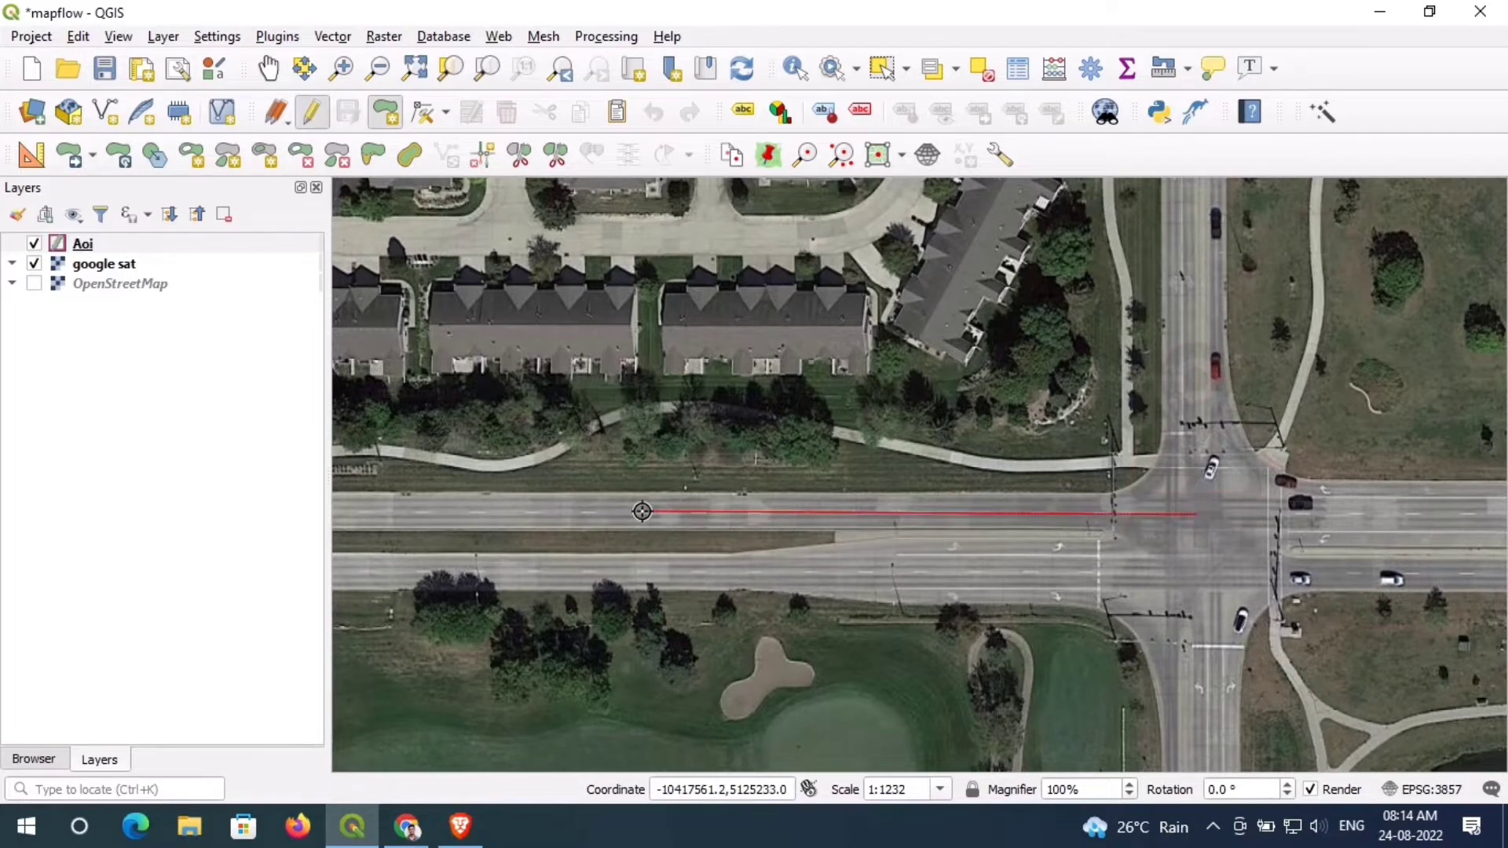
pyautogui.scroll(-1, 643, 511)
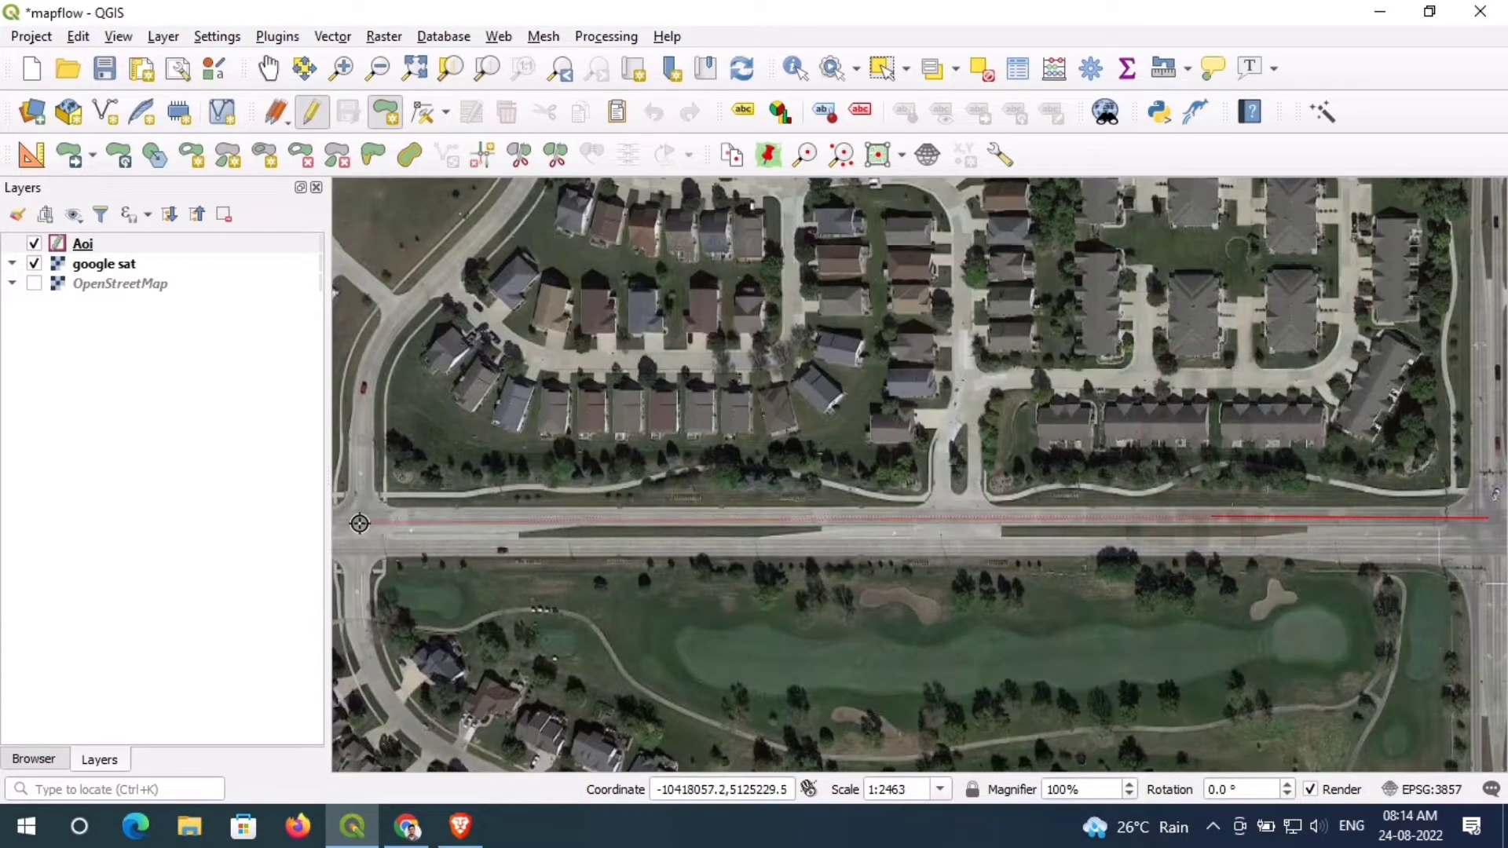
pyautogui.press('Left')
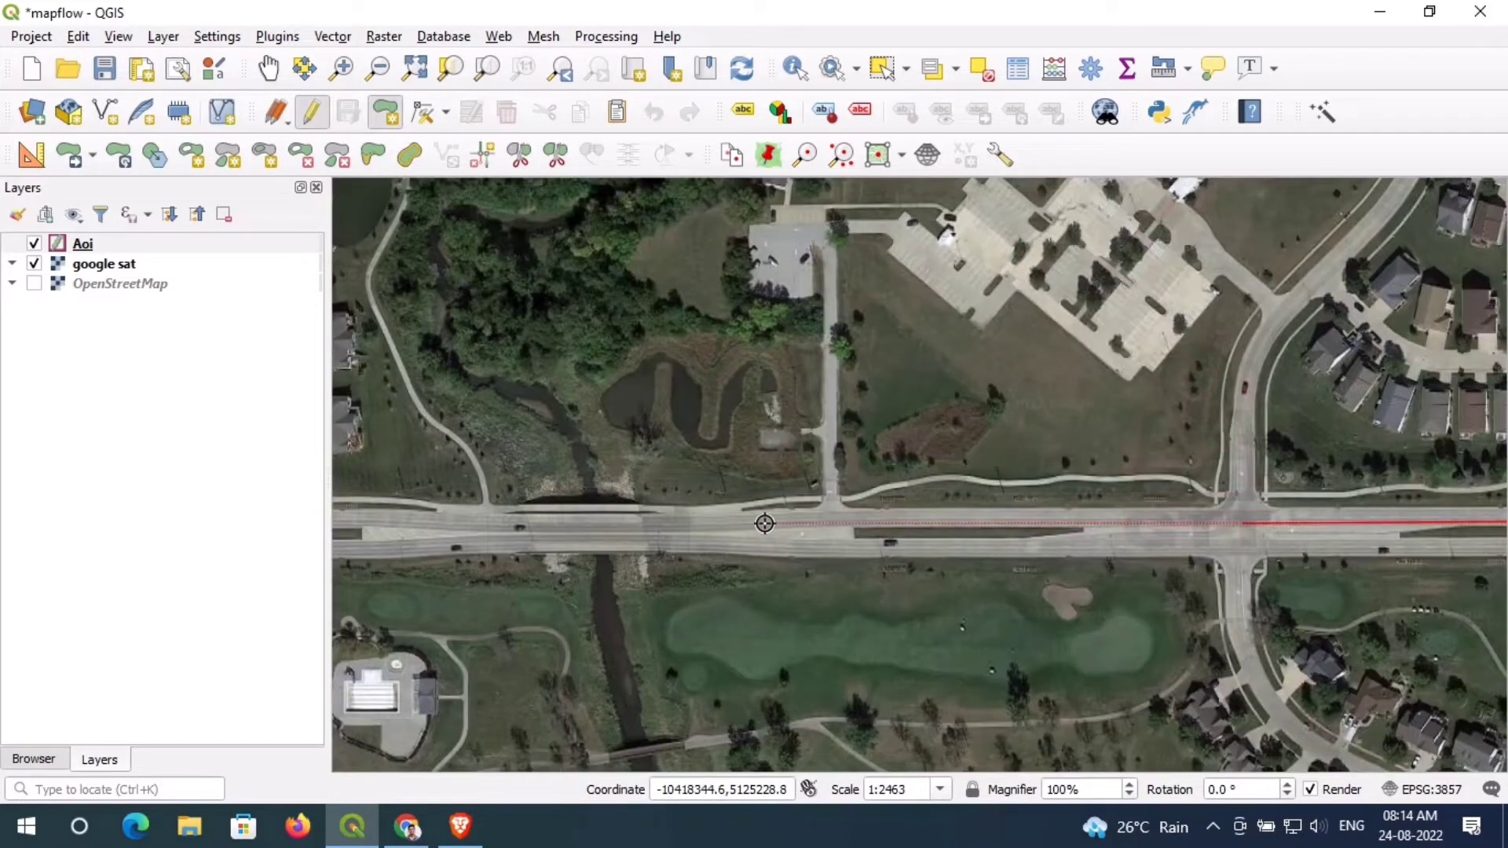
pyautogui.click(764, 522)
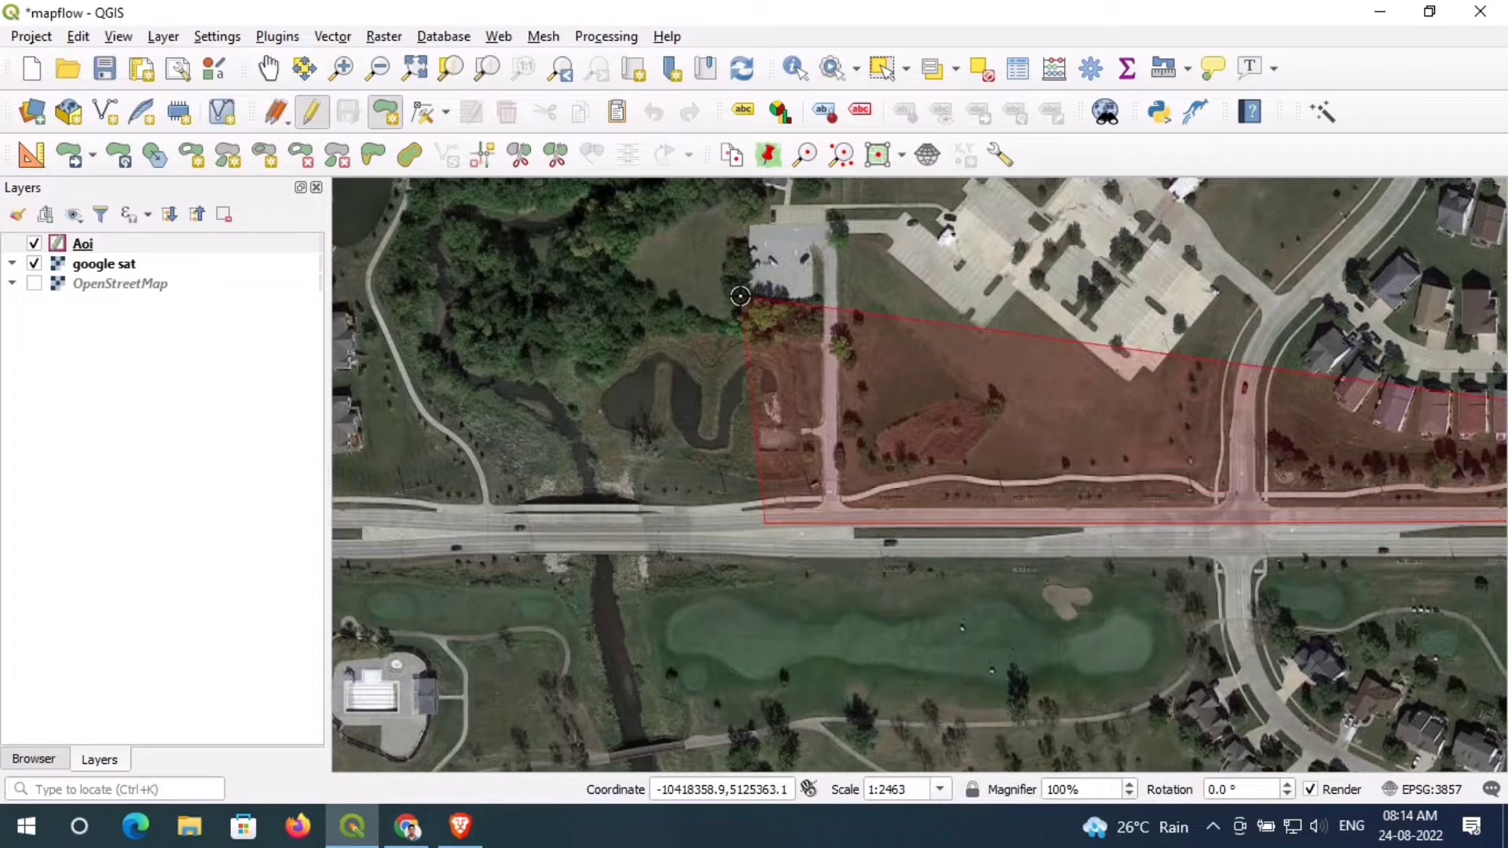
pyautogui.click(739, 296)
pyautogui.scroll(-1, 740, 297)
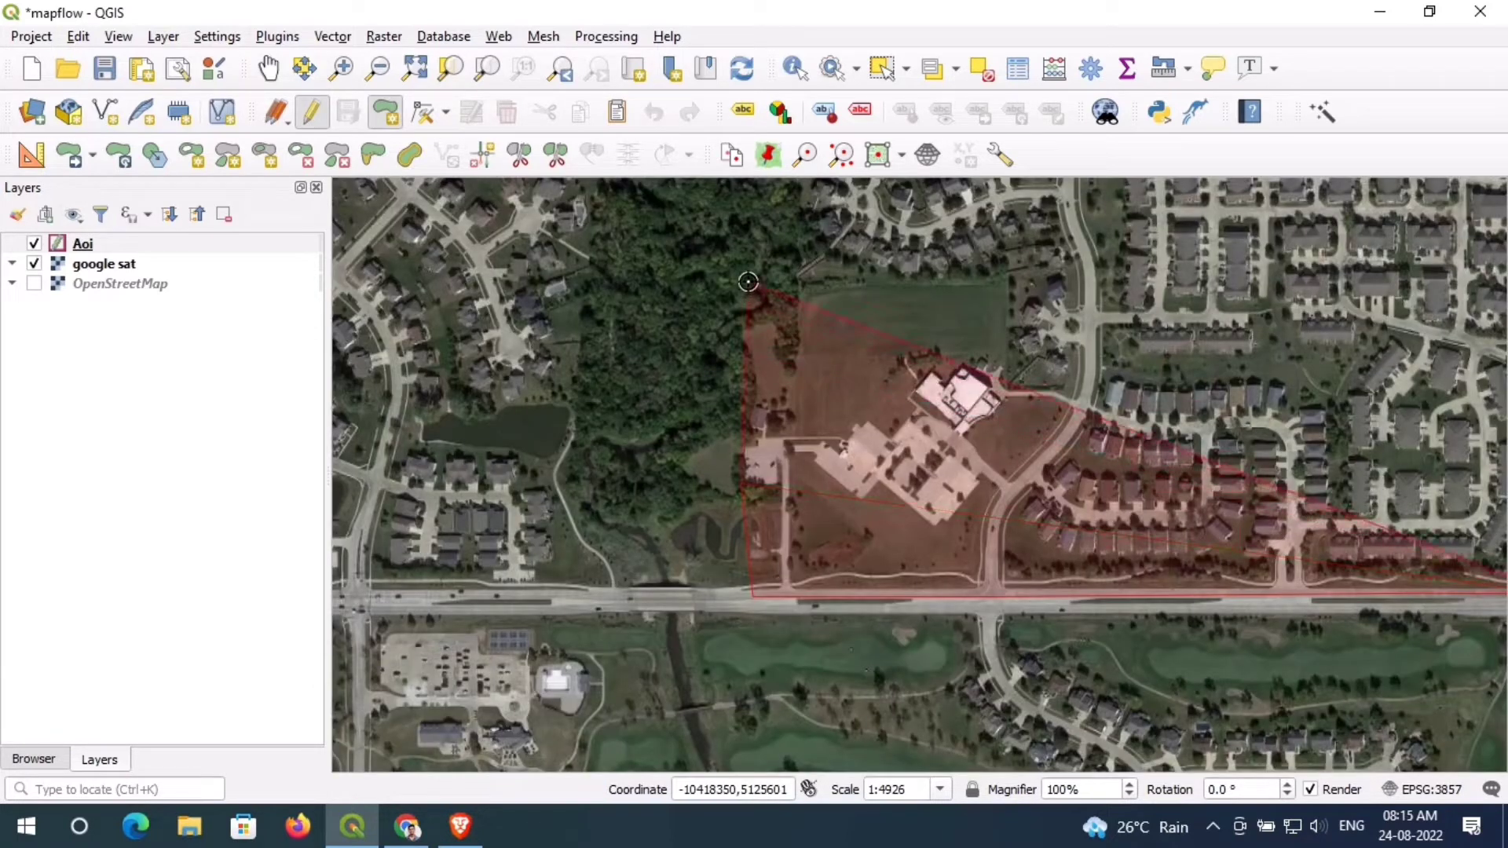
pyautogui.click(747, 280)
pyautogui.scroll(1, 997, 276)
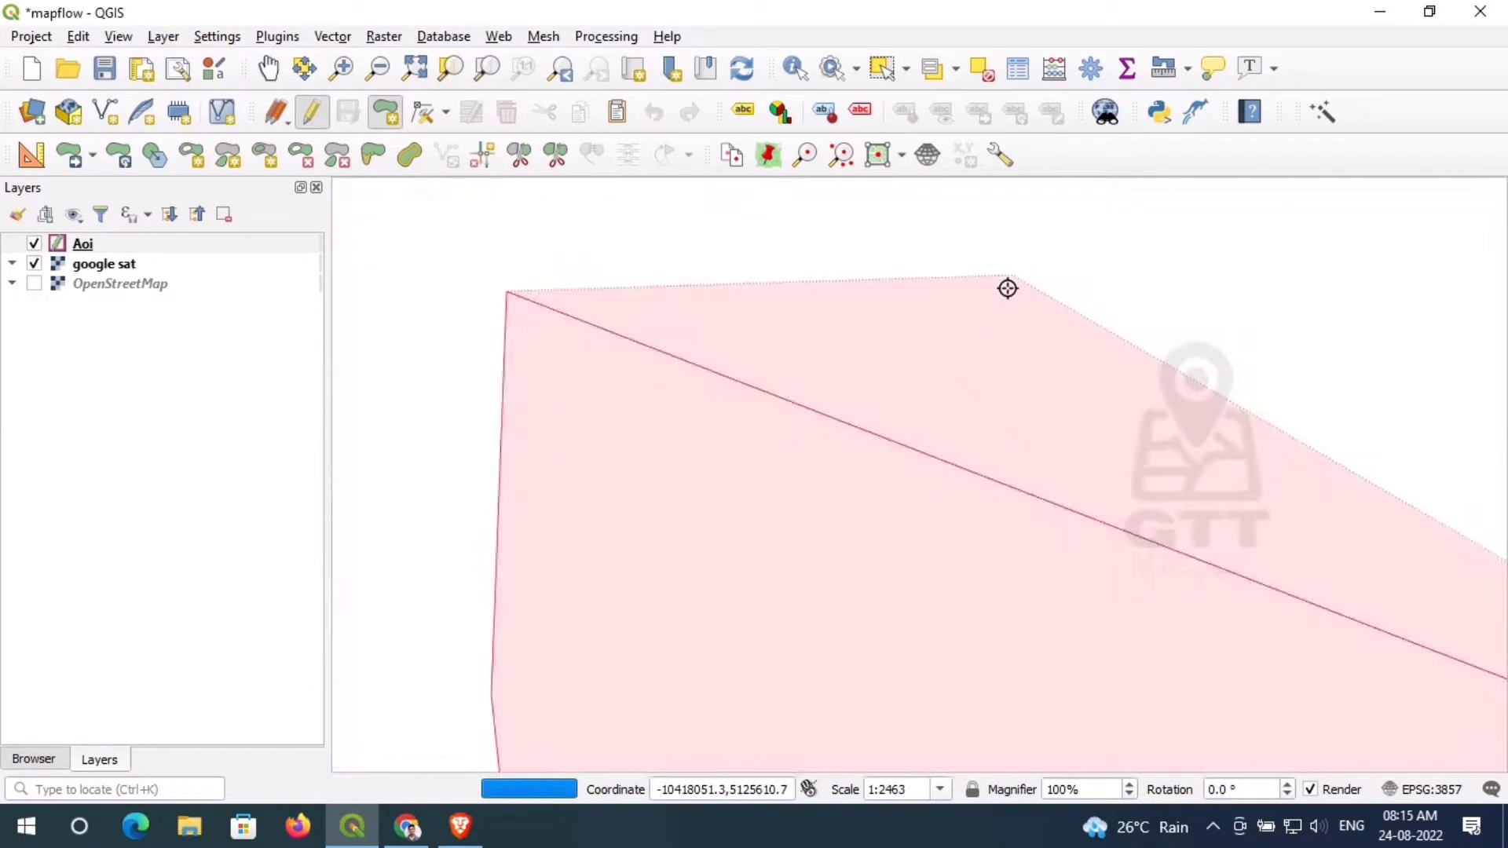
pyautogui.click(992, 285)
# - Continue the boundary north to the road intersection, then down the eastern edge
pyautogui.moveTo(1183, 245); pyautogui.dragTo(848, 472)
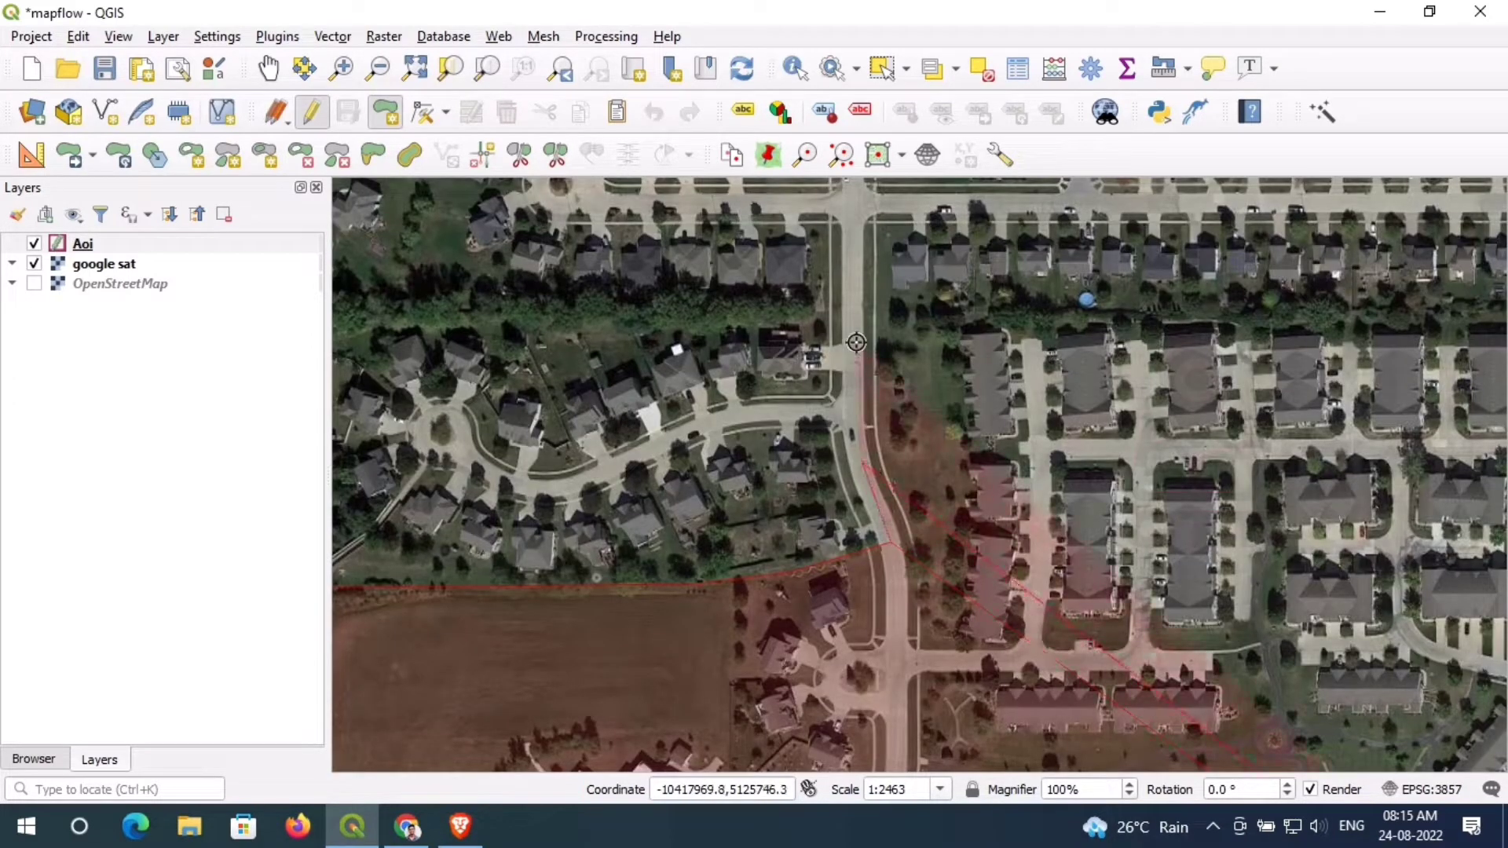
pyautogui.moveTo(851, 229); pyautogui.dragTo(831, 511)
pyautogui.scroll(-1, 863, 468)
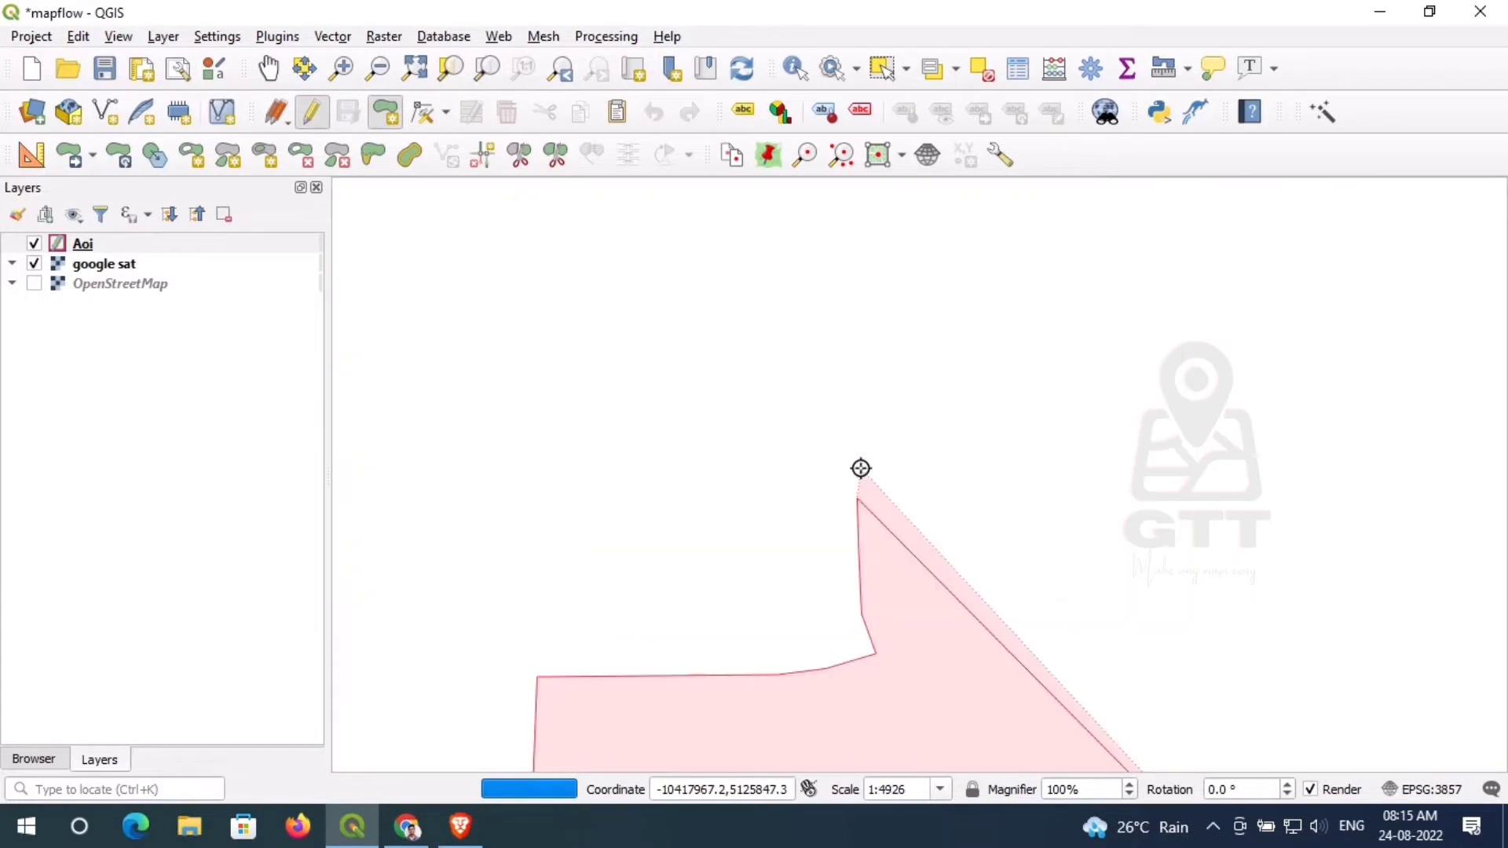
pyautogui.scroll(1, 855, 384)
pyautogui.moveTo(873, 184); pyautogui.dragTo(875, 491)
pyautogui.scroll(-1, 912, 498)
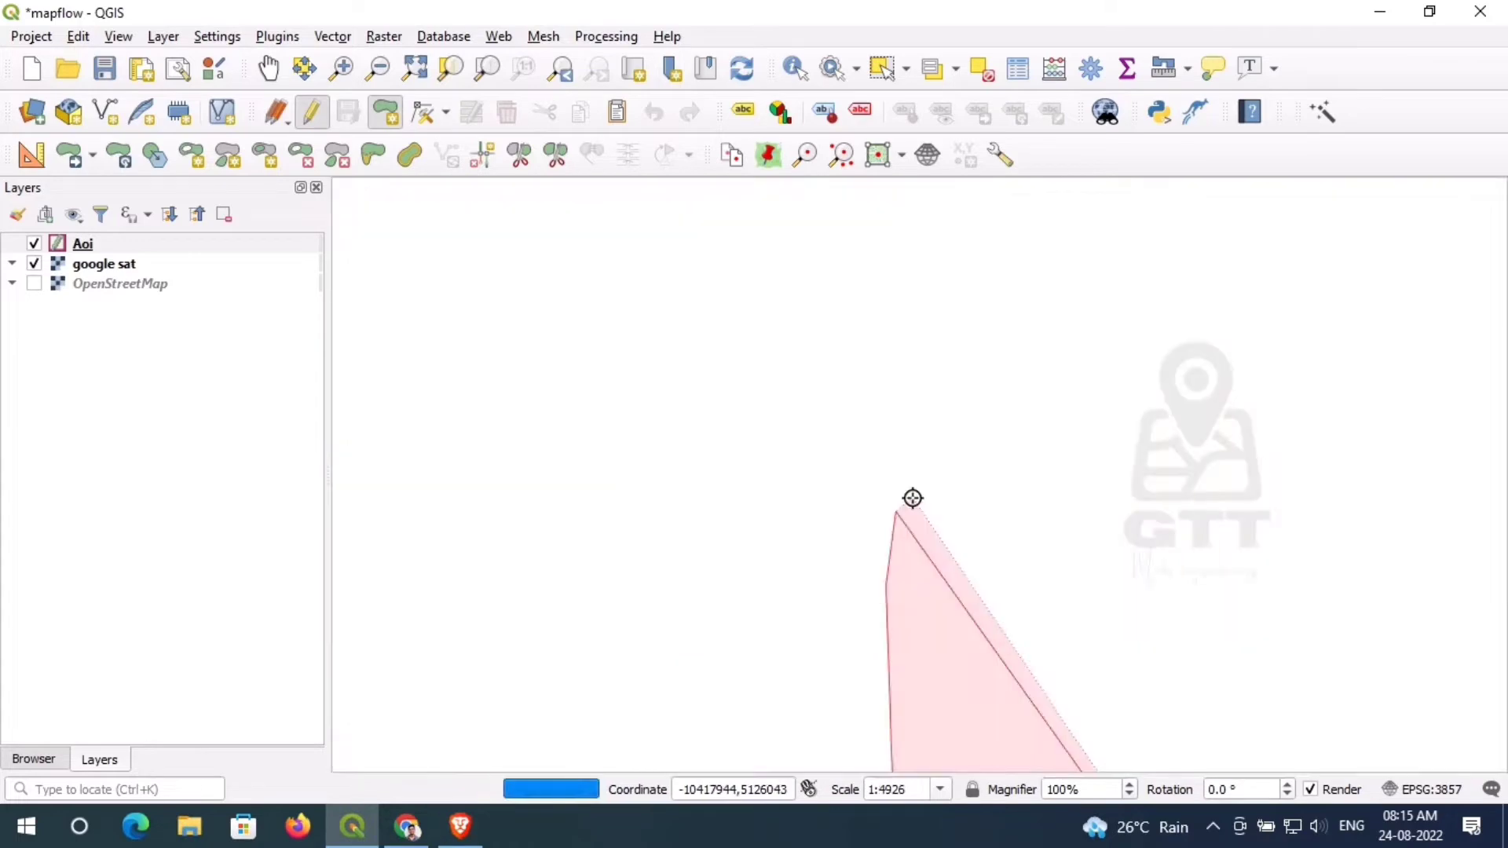
pyautogui.scroll(1, 898, 498)
pyautogui.click(890, 499)
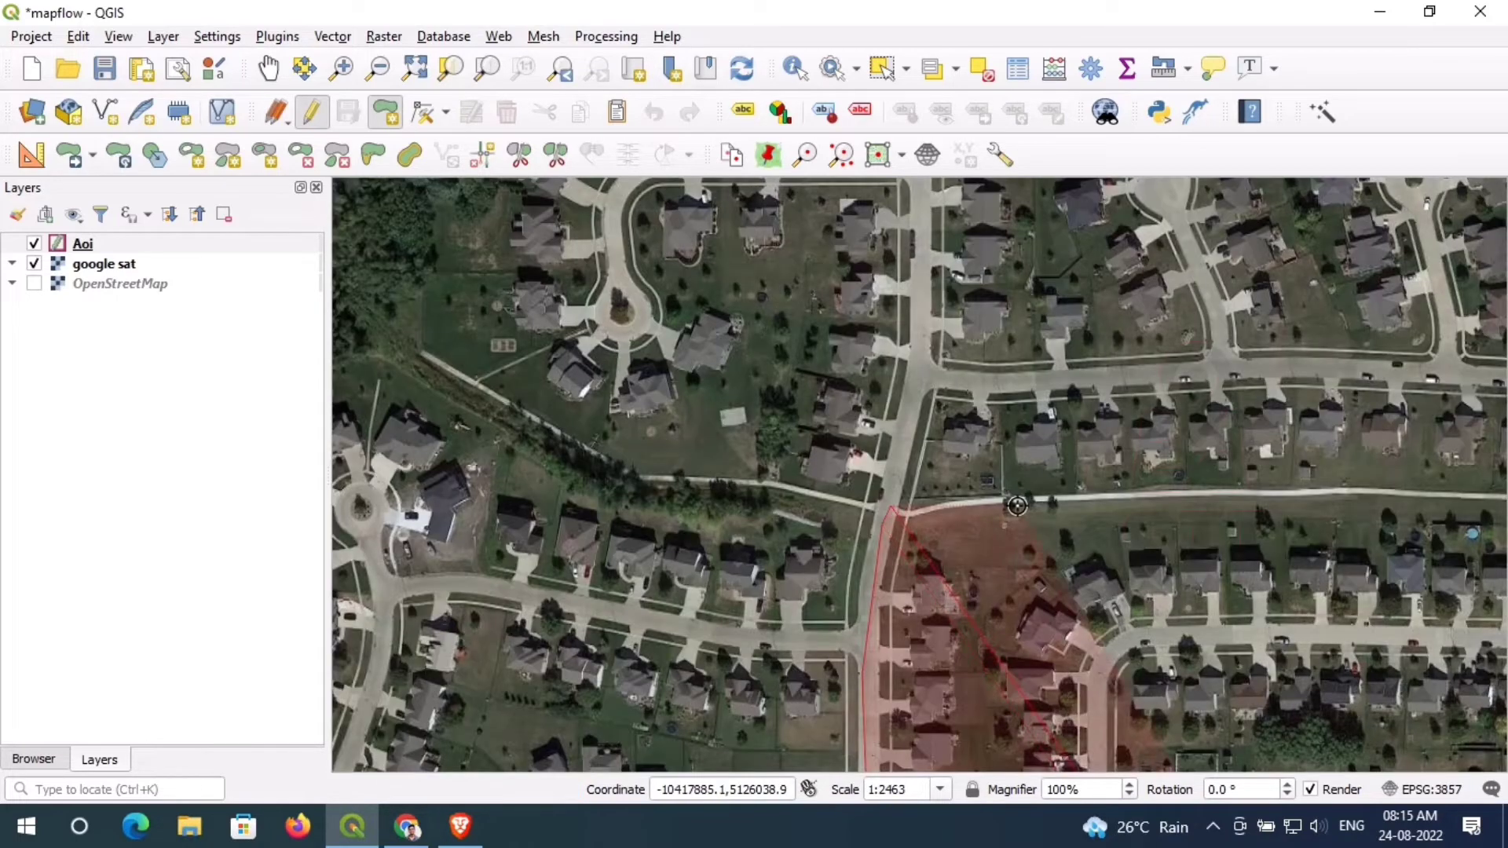
pyautogui.press('Right')
pyautogui.press('Right')
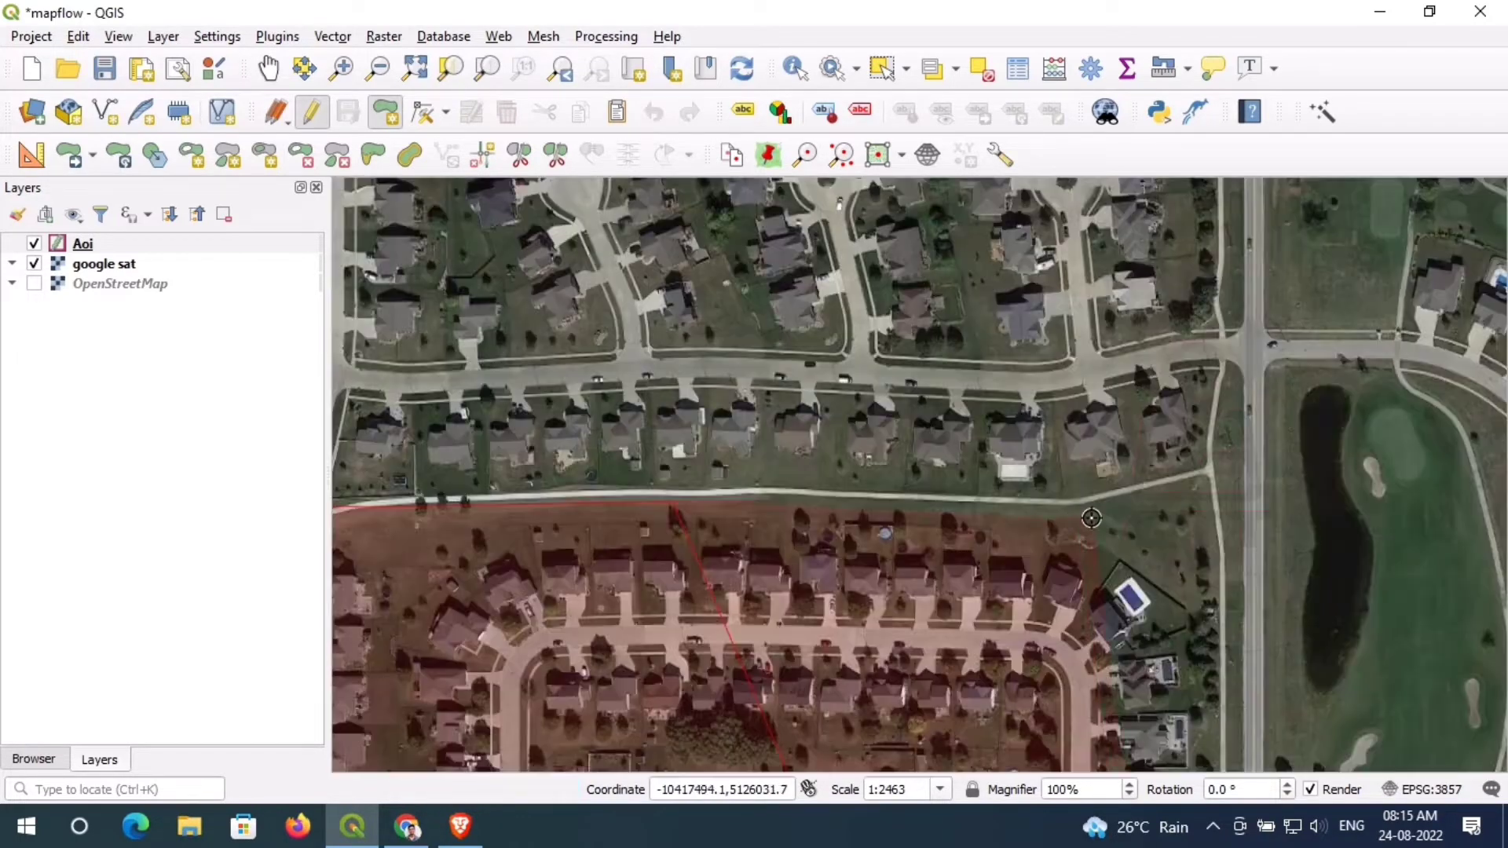
pyautogui.press('Down')
pyautogui.press('Down')
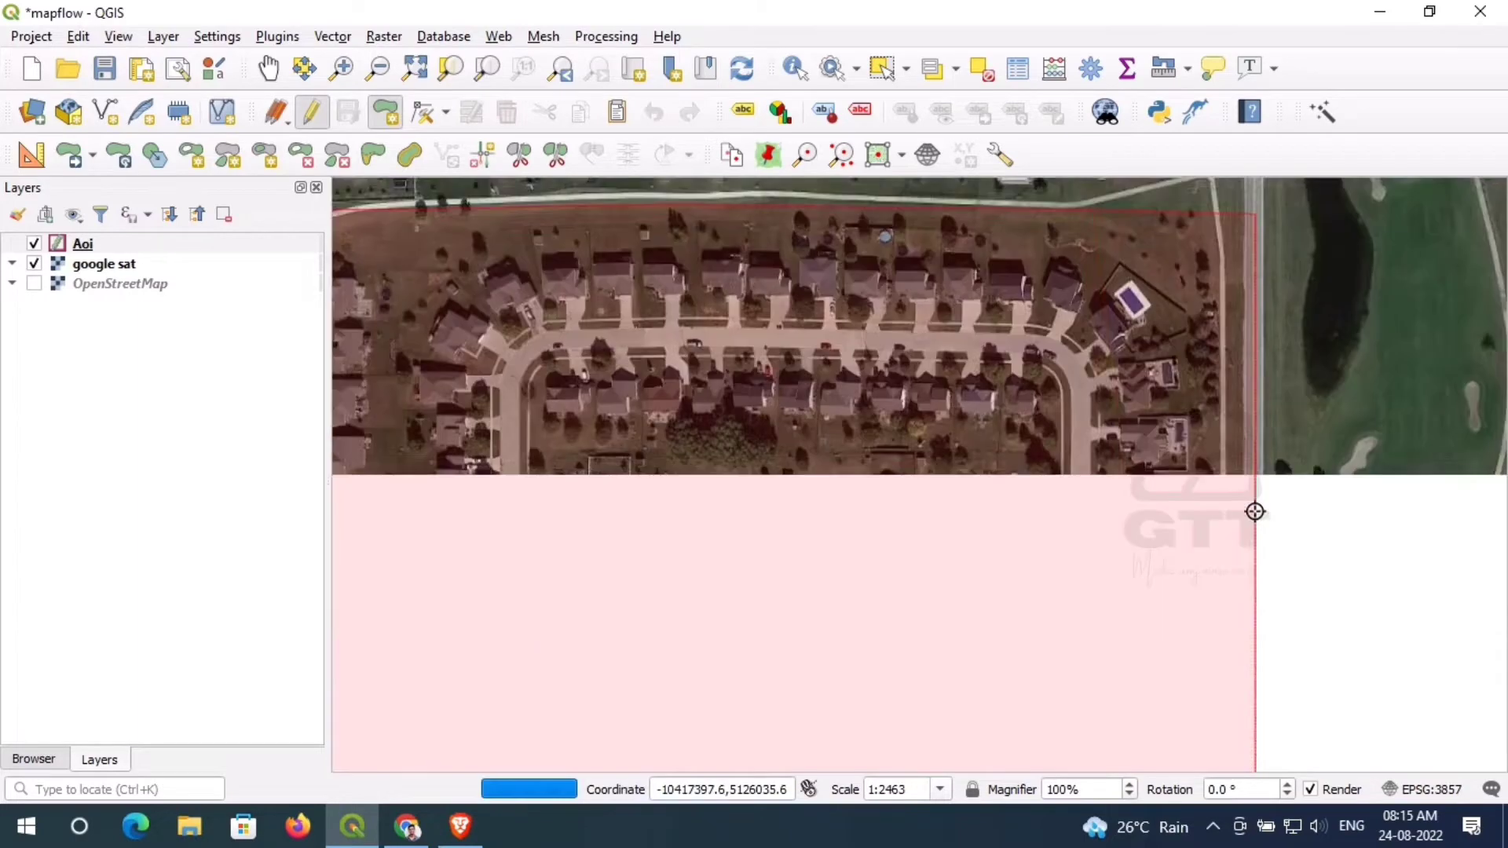
pyautogui.scroll(1, 1231, 495)
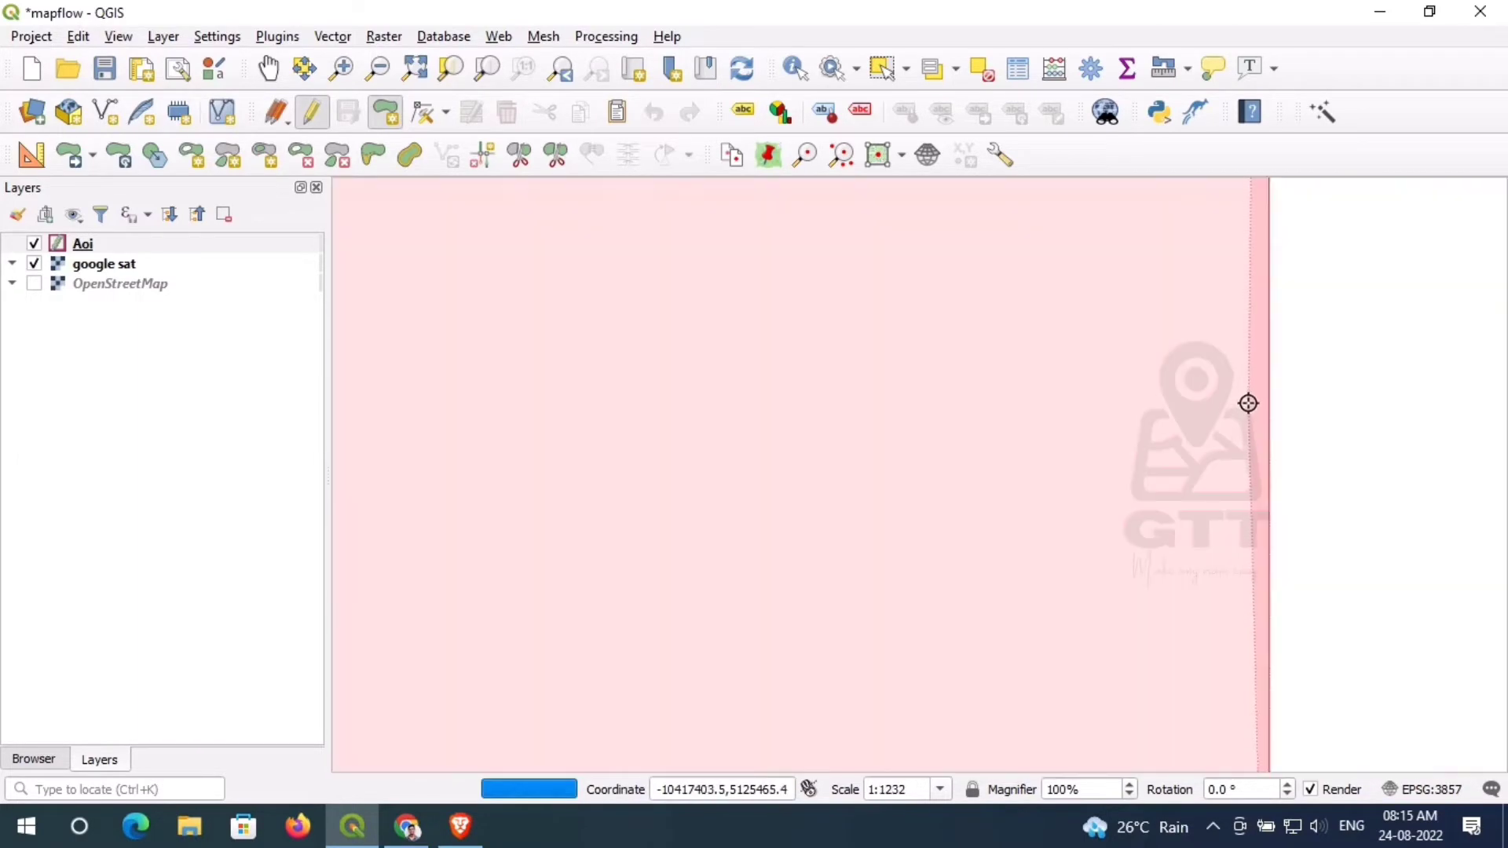
pyautogui.press('Down')
pyautogui.press('Down')
pyautogui.press('Down')
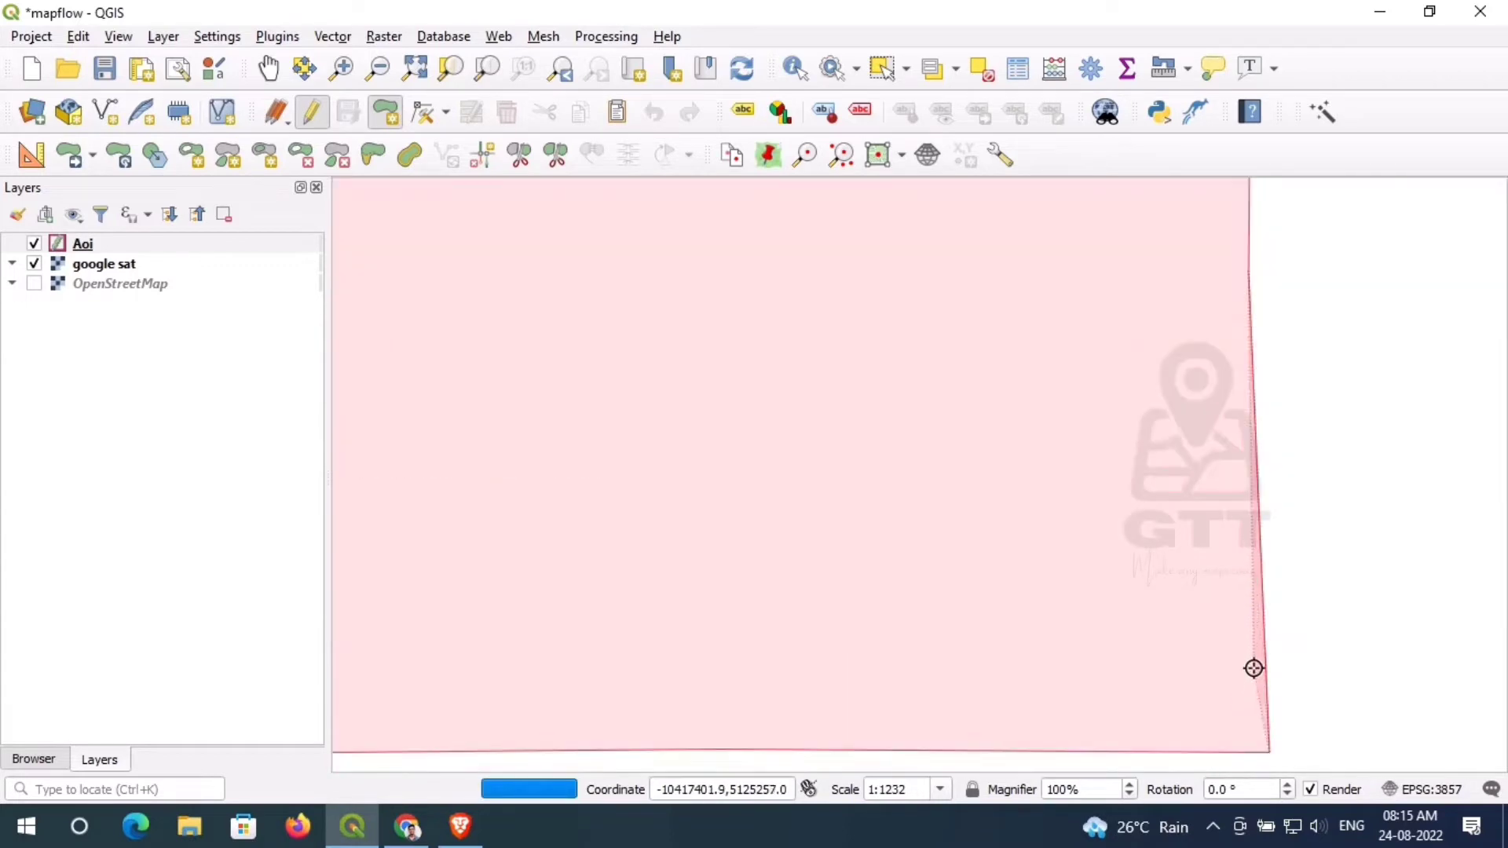
# - Finish the Aoi polygon and accept its attributes
pyautogui.rightClick(1252, 706)
pyautogui.click(775, 462)
pyautogui.scroll(-2, 1193, 569)
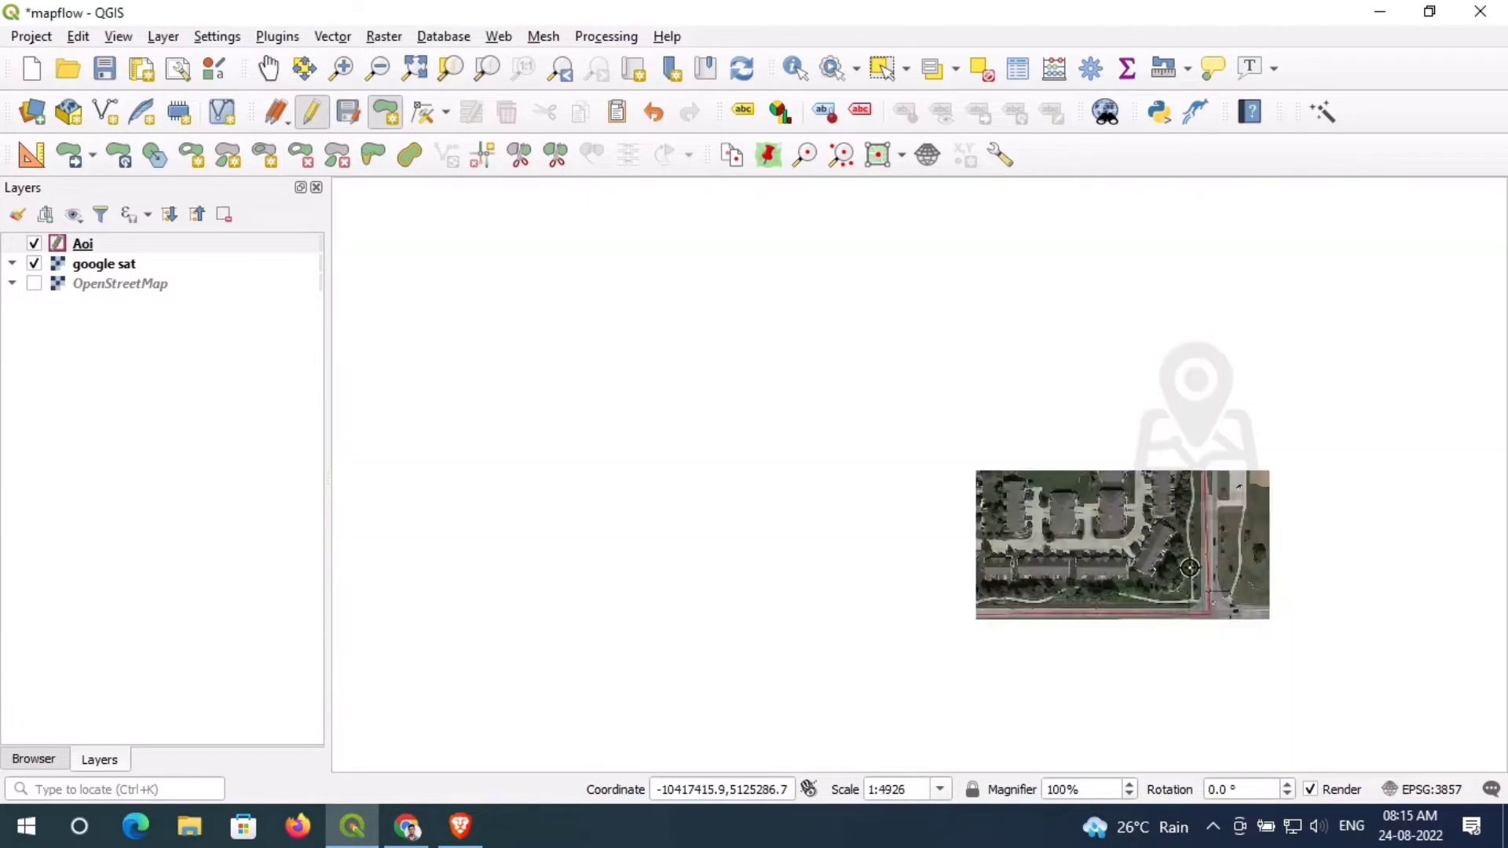
pyautogui.press('Up')
pyautogui.press('Up')
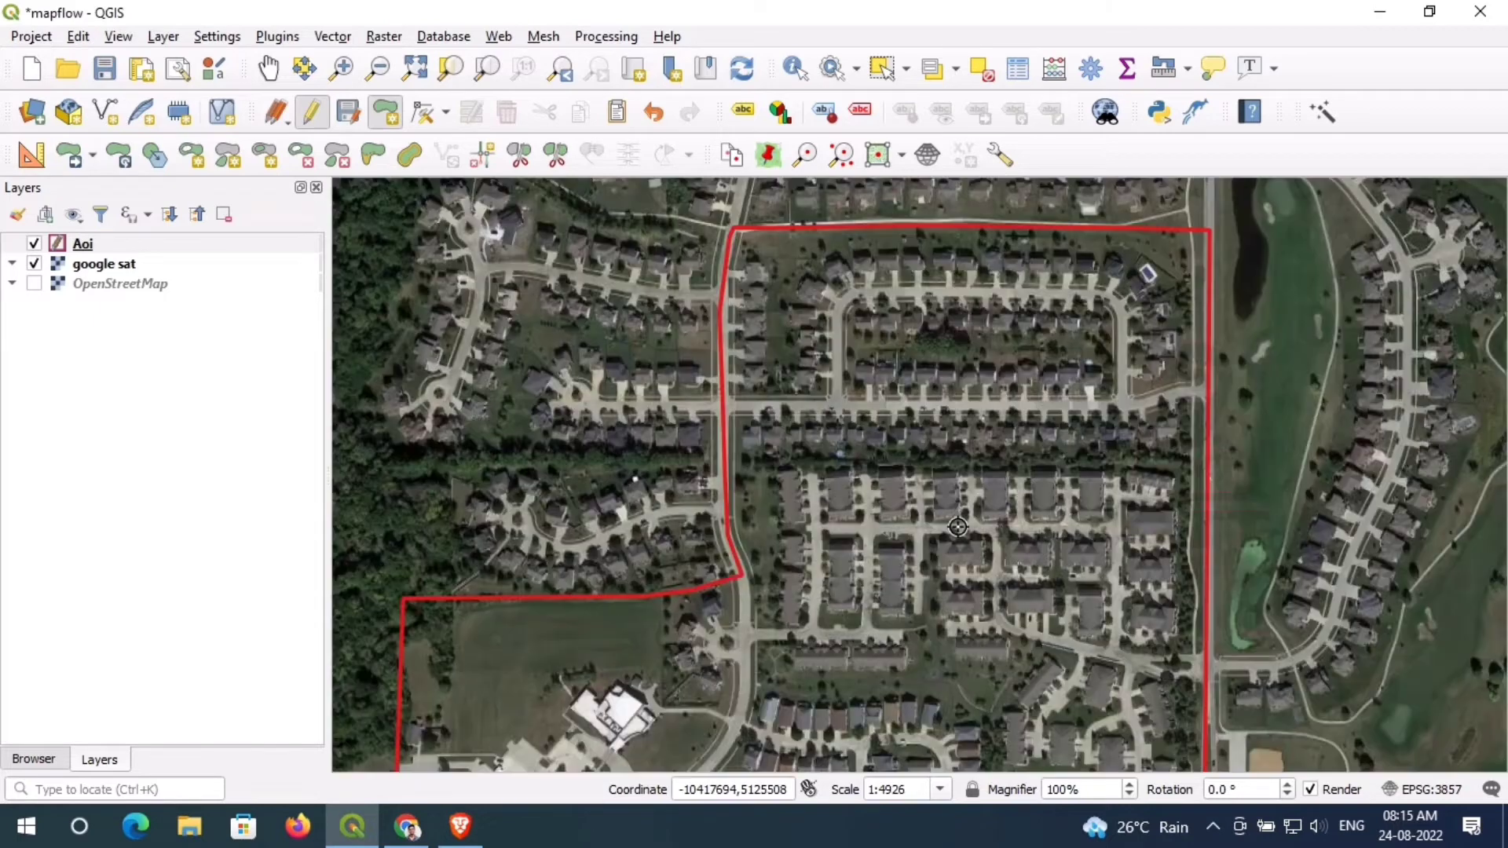
pyautogui.press('Down')
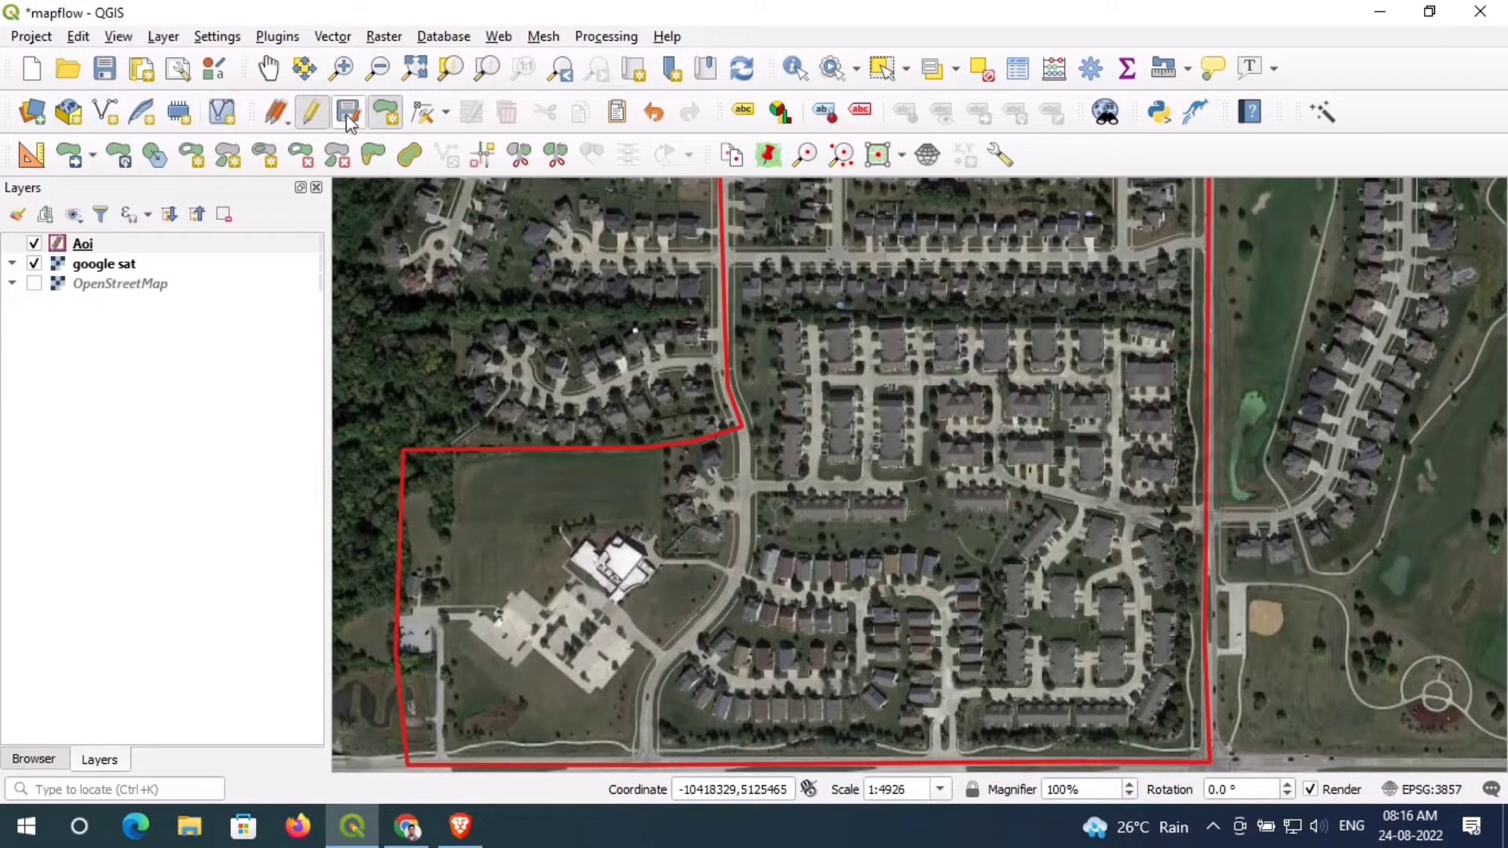
# - Save the Aoi polygon edits and turn off editing
pyautogui.click(311, 112)
pyautogui.hotkey('ctrl', 'shift', 'm')
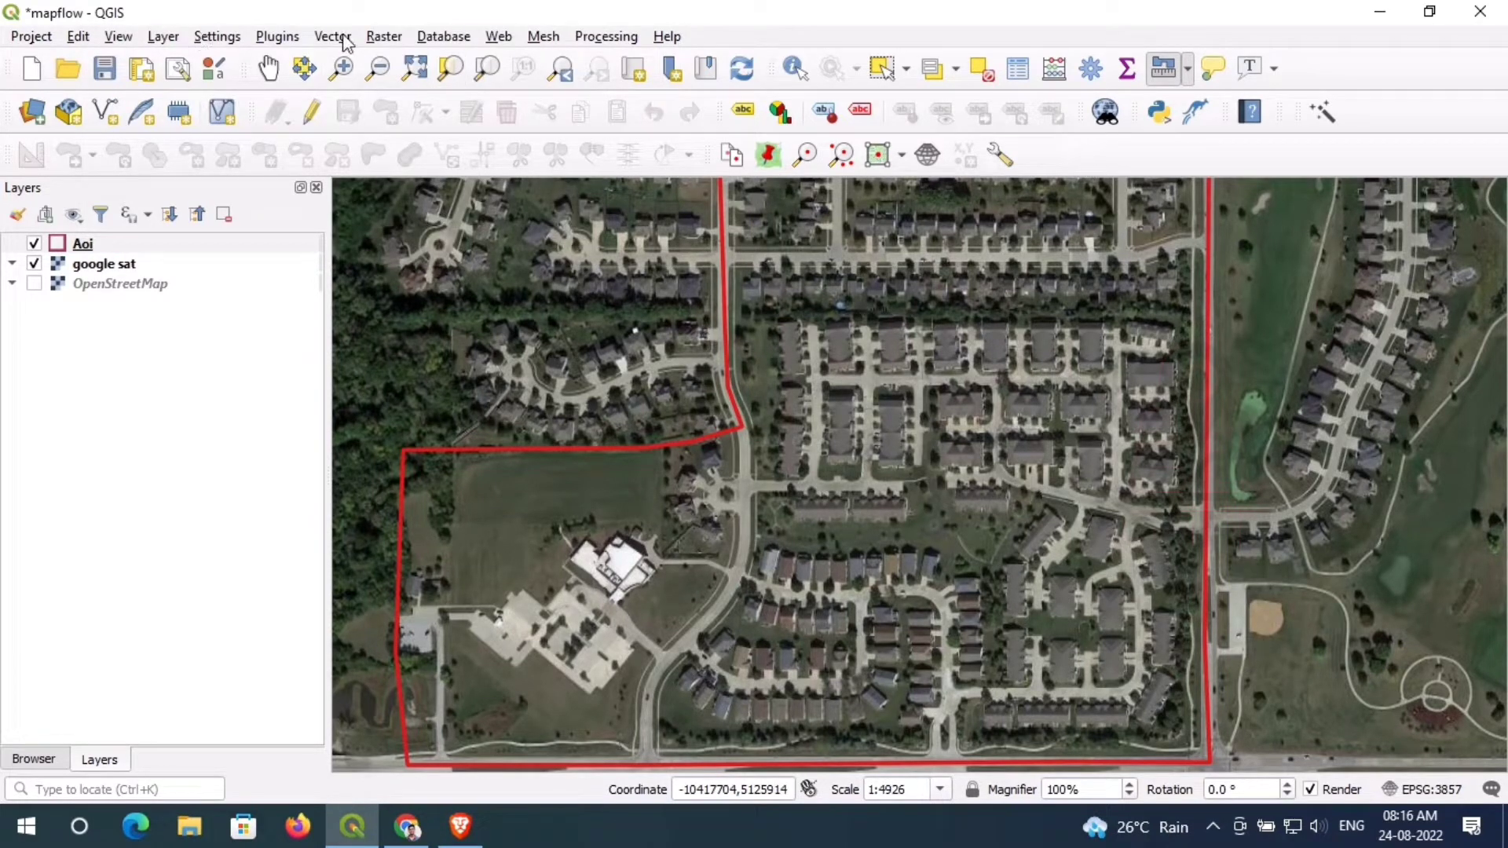
pyautogui.click(277, 36)
pyautogui.click(292, 59)
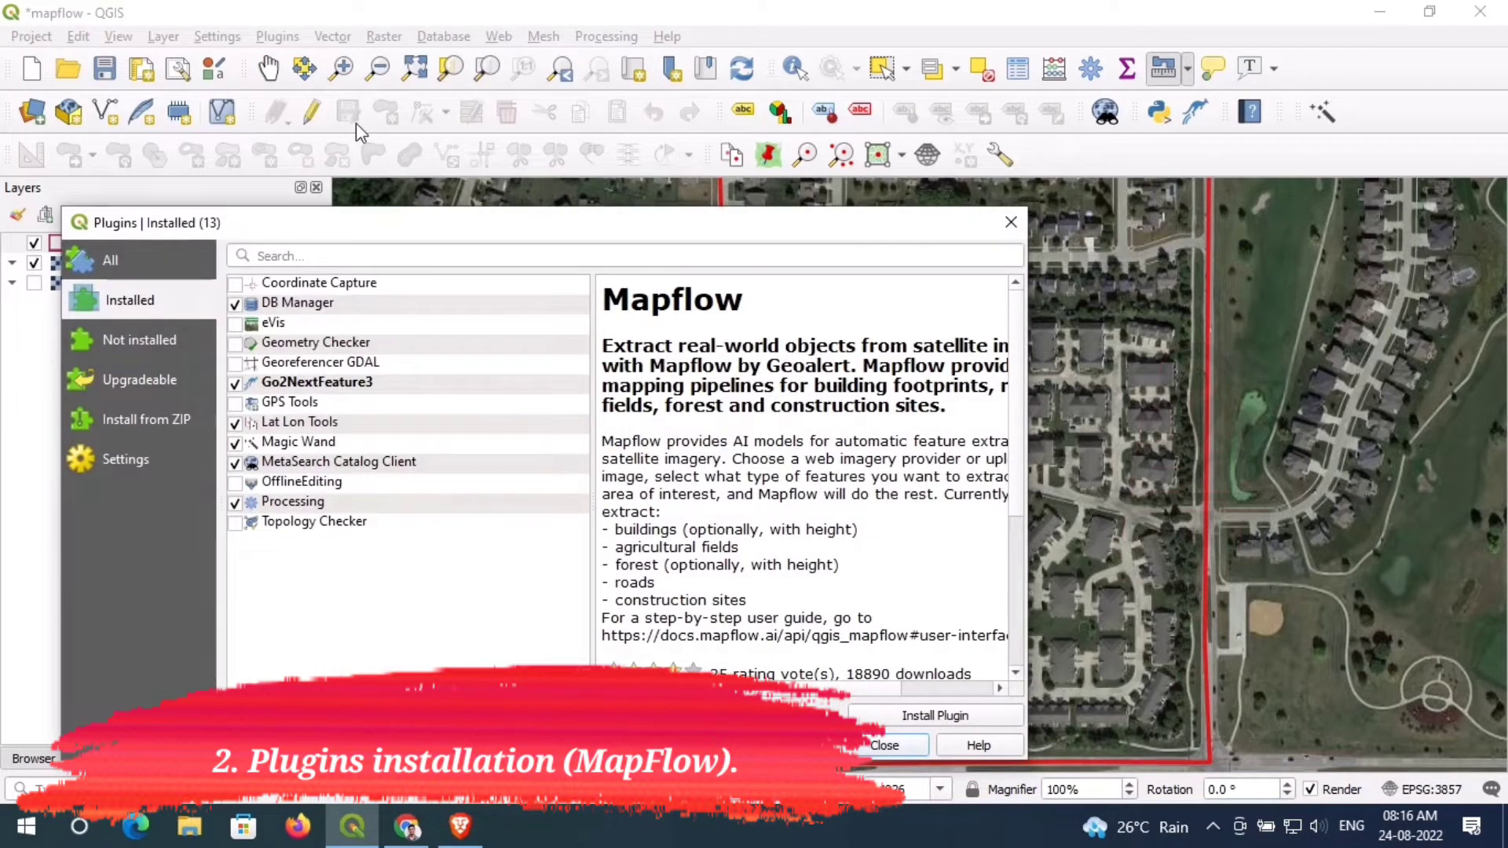
# - Search all plugins for 'mapfl' and select Mapflow
pyautogui.click(110, 260)
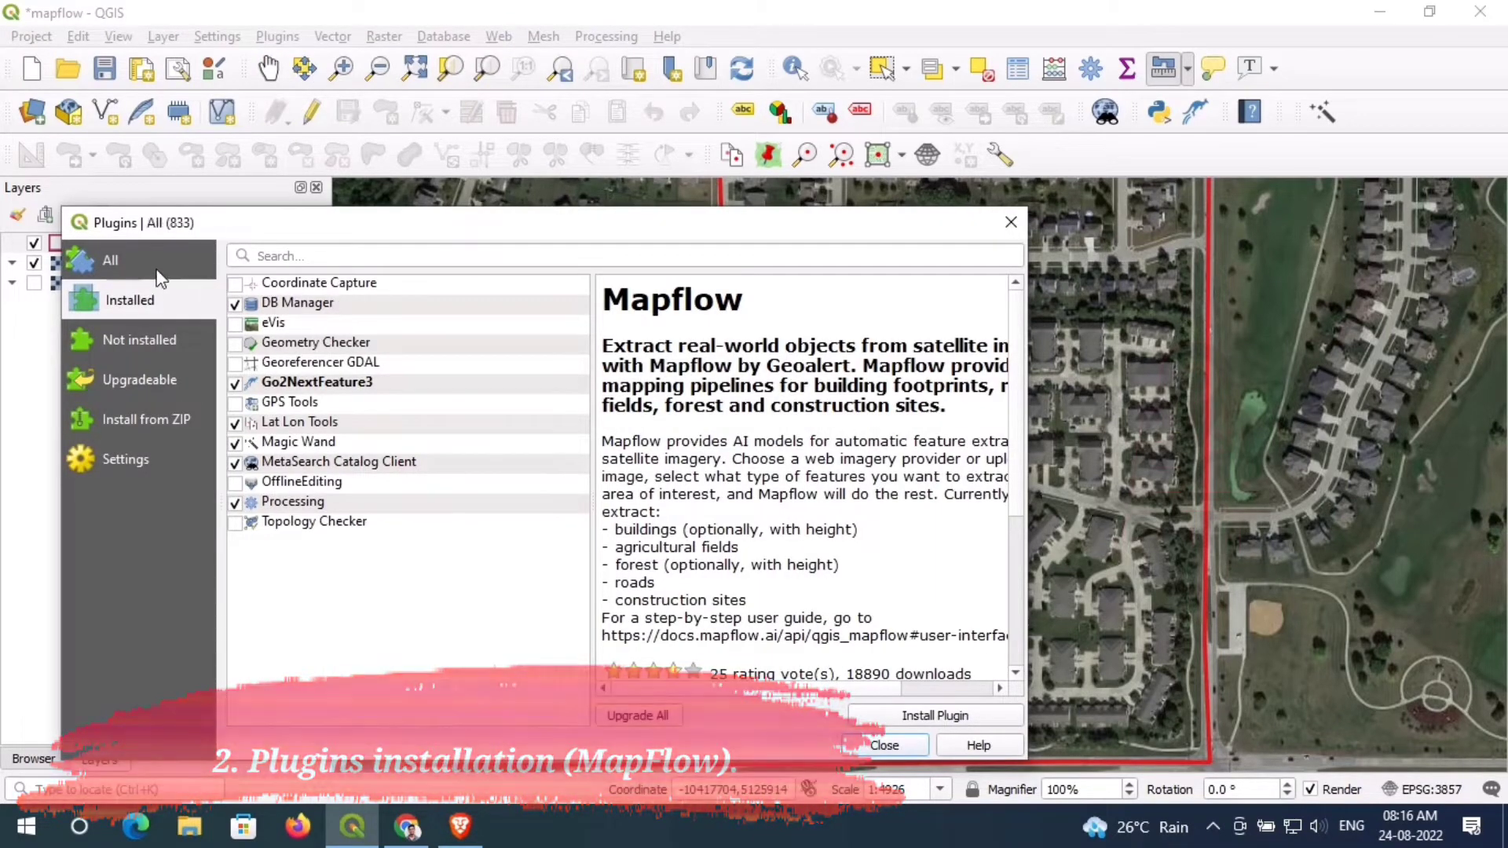
pyautogui.click(317, 259)
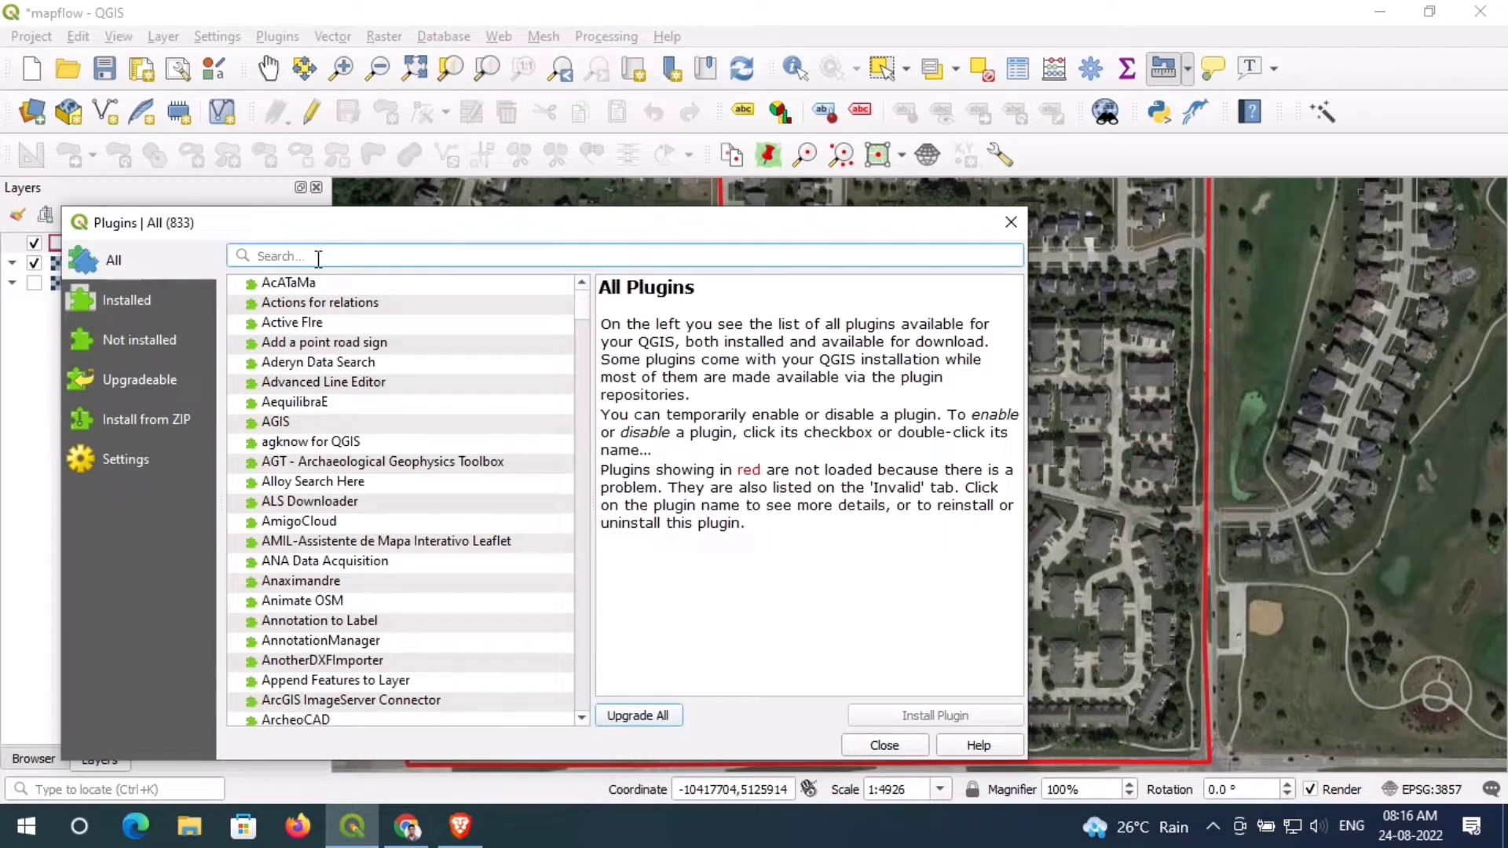
pyautogui.write('mapf')
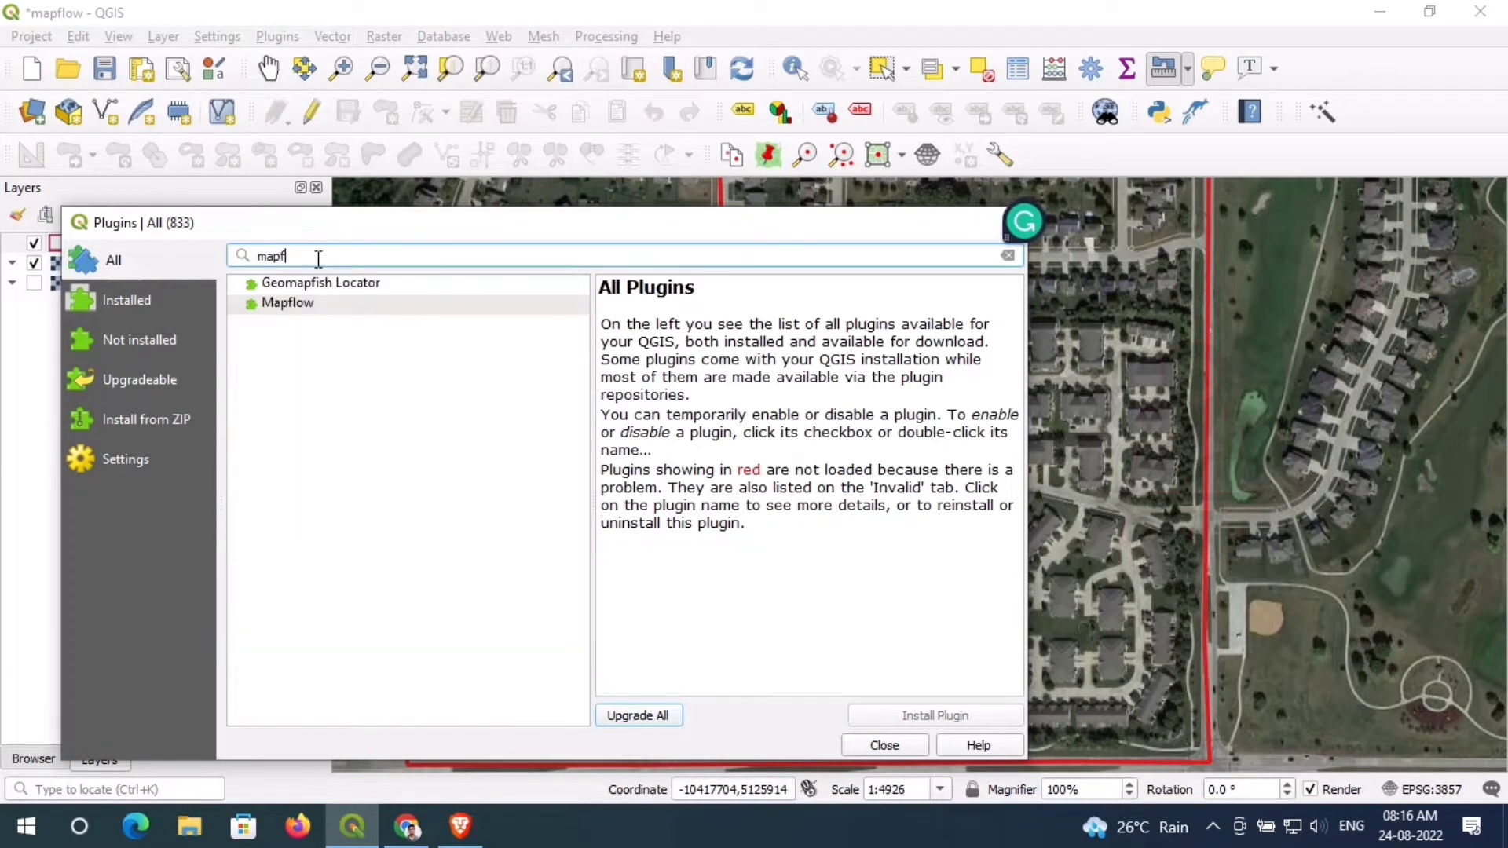
pyautogui.write('l')
pyautogui.click(296, 286)
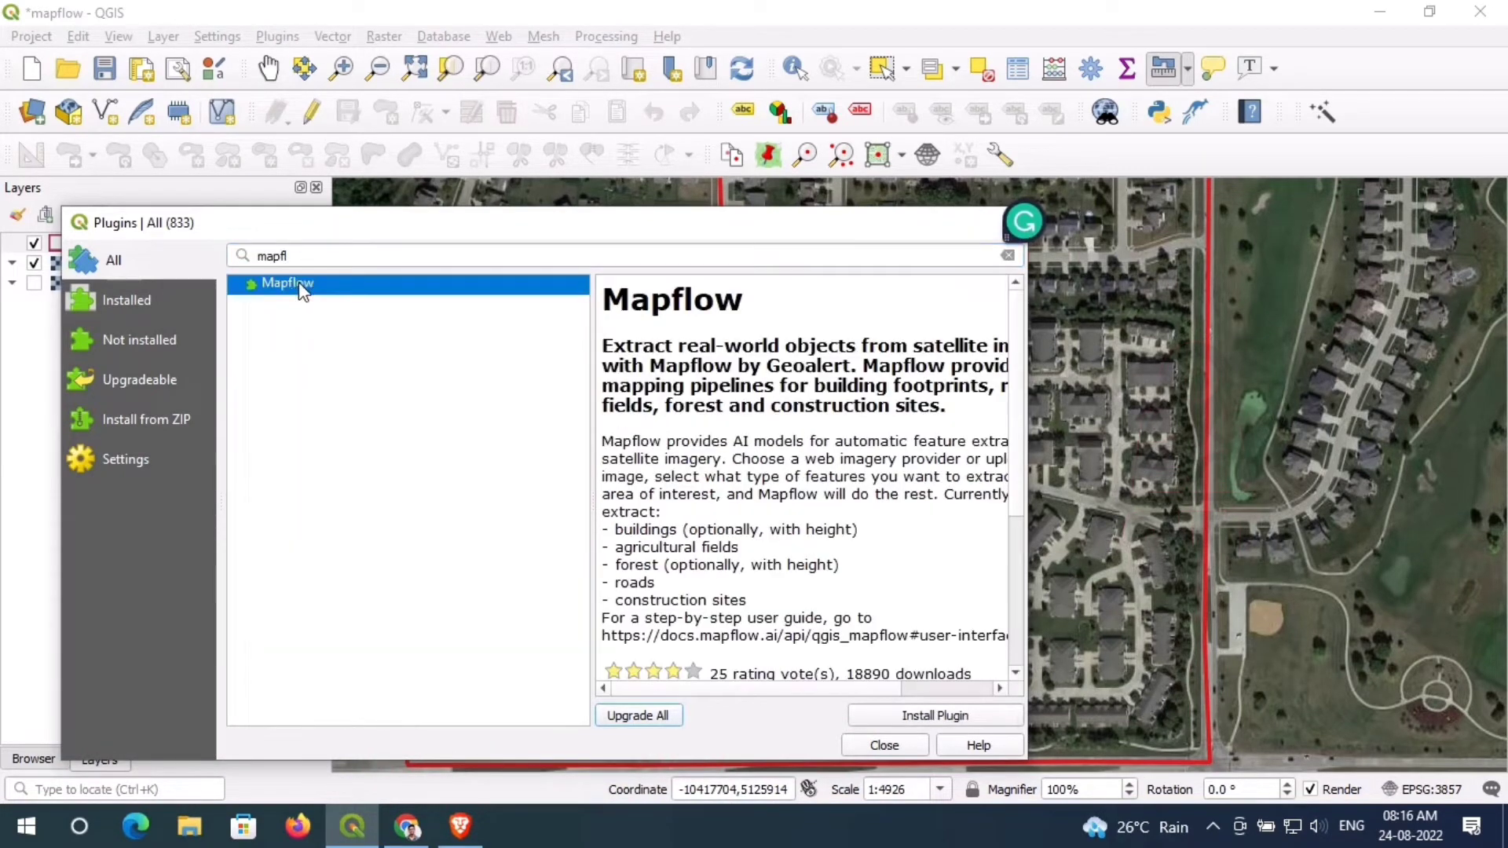
# - Review Mapflow's buildings, fields, forest and roads features, then install the plugin
pyautogui.scroll(-1, 709, 437)
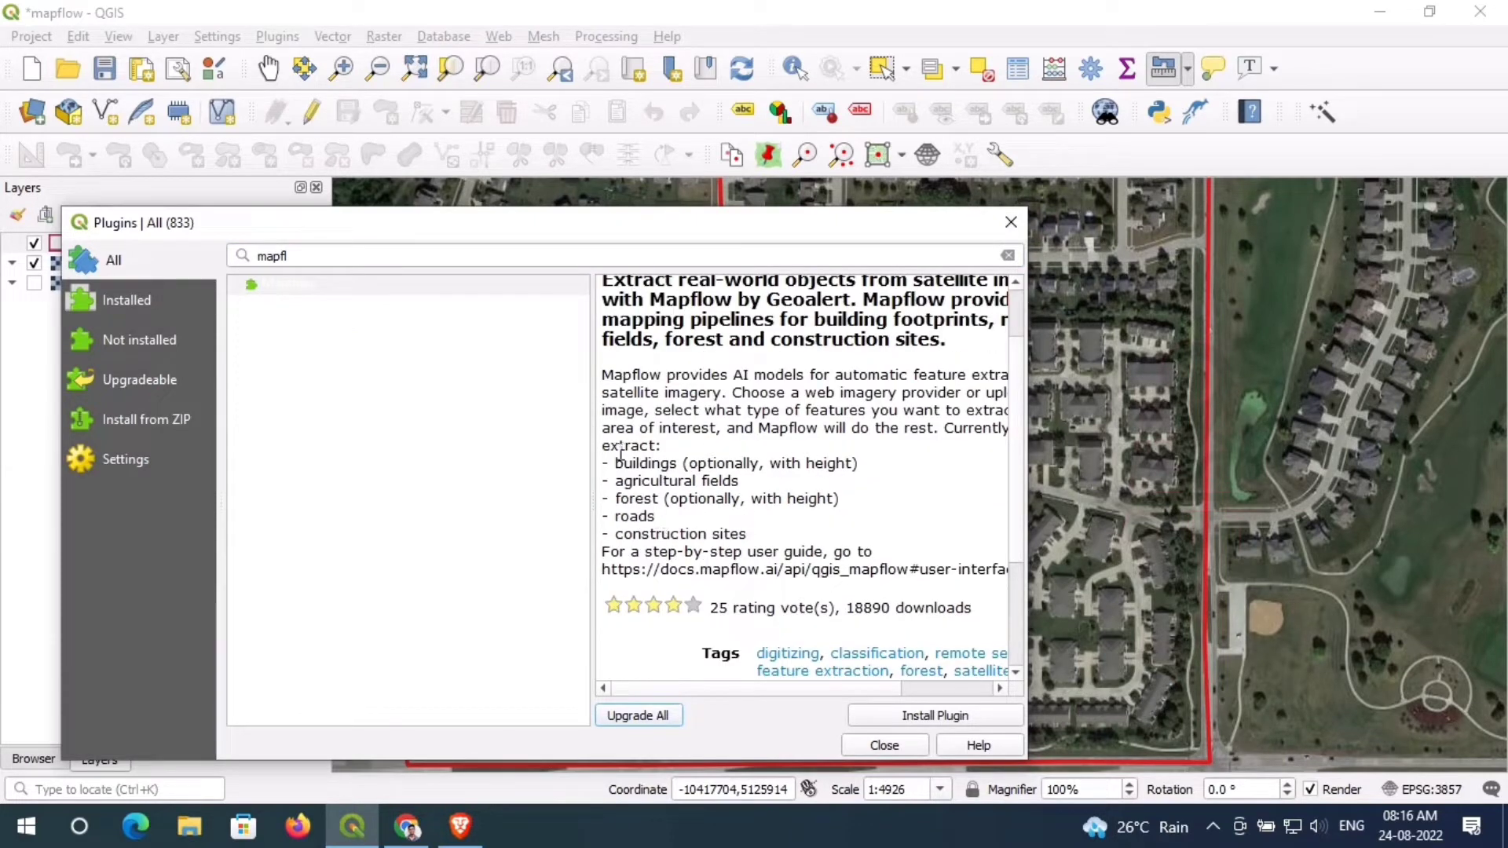
pyautogui.moveTo(612, 458); pyautogui.dragTo(724, 464)
pyautogui.moveTo(599, 476); pyautogui.dragTo(726, 493)
pyautogui.moveTo(602, 500); pyautogui.dragTo(743, 538)
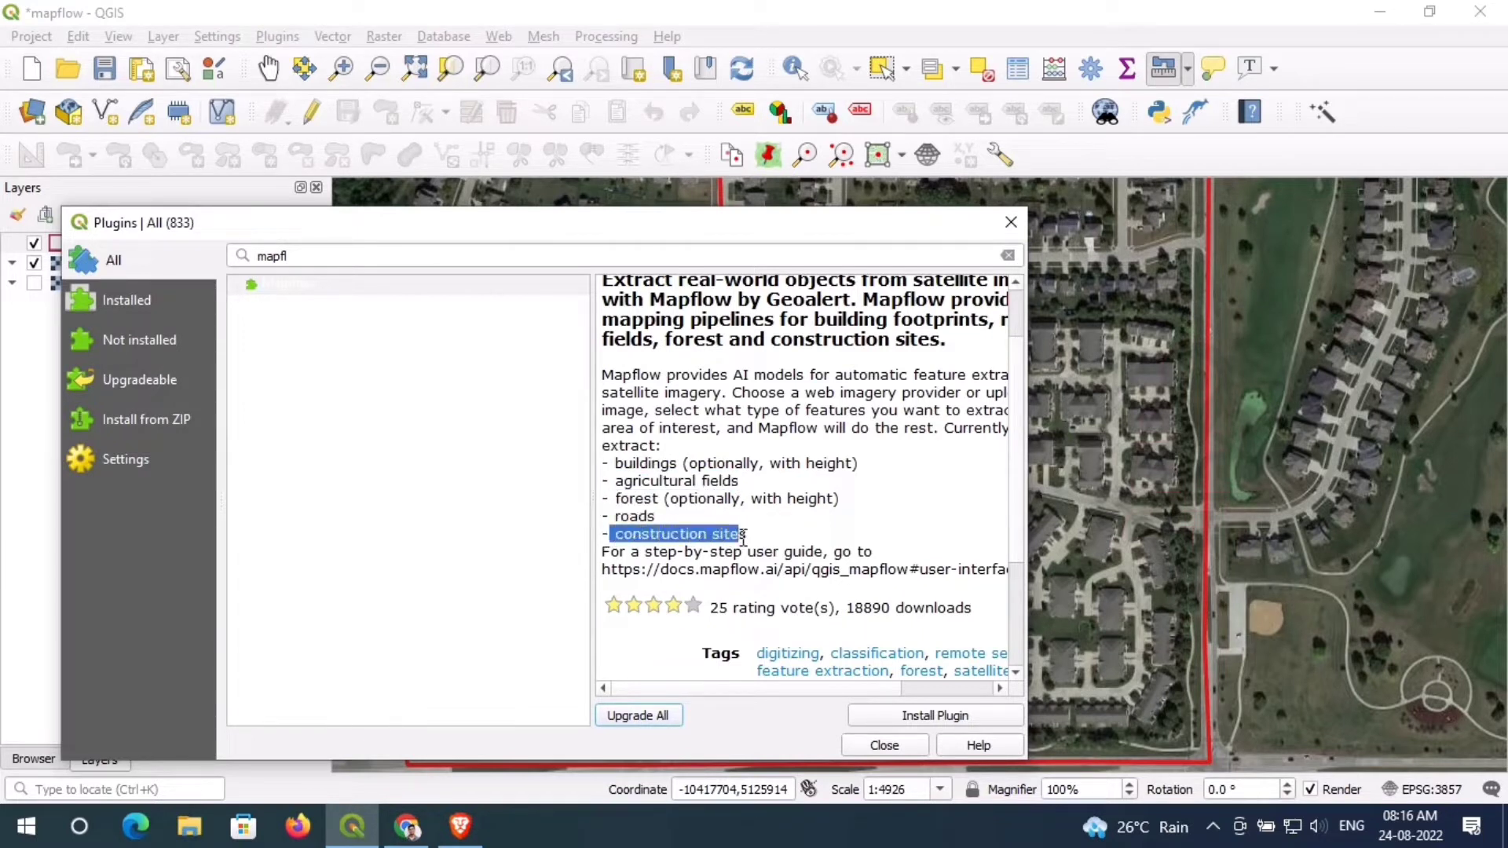
pyautogui.moveTo(611, 462); pyautogui.dragTo(869, 484)
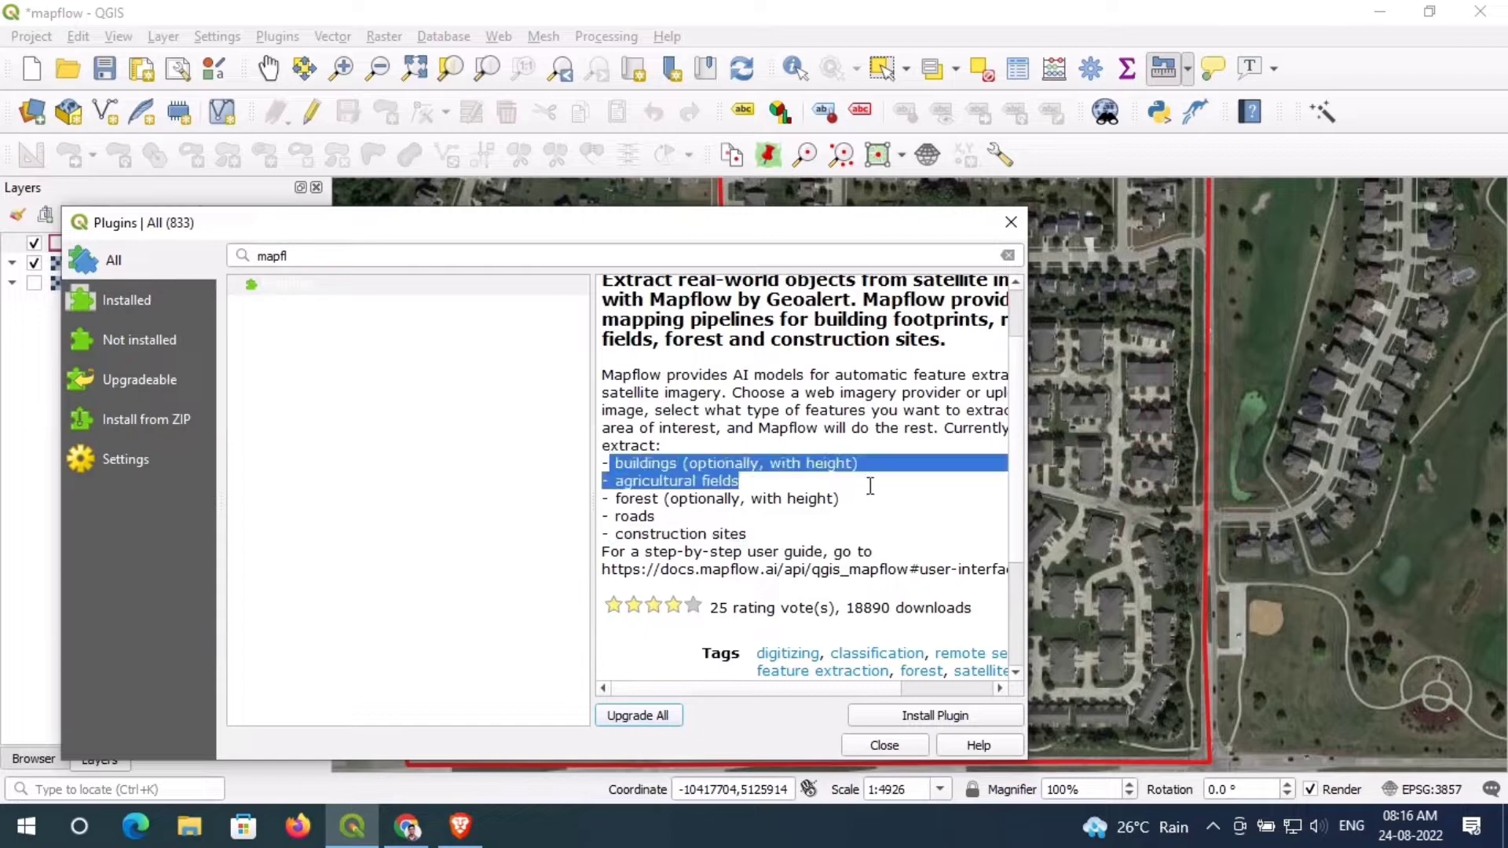
pyautogui.click(937, 717)
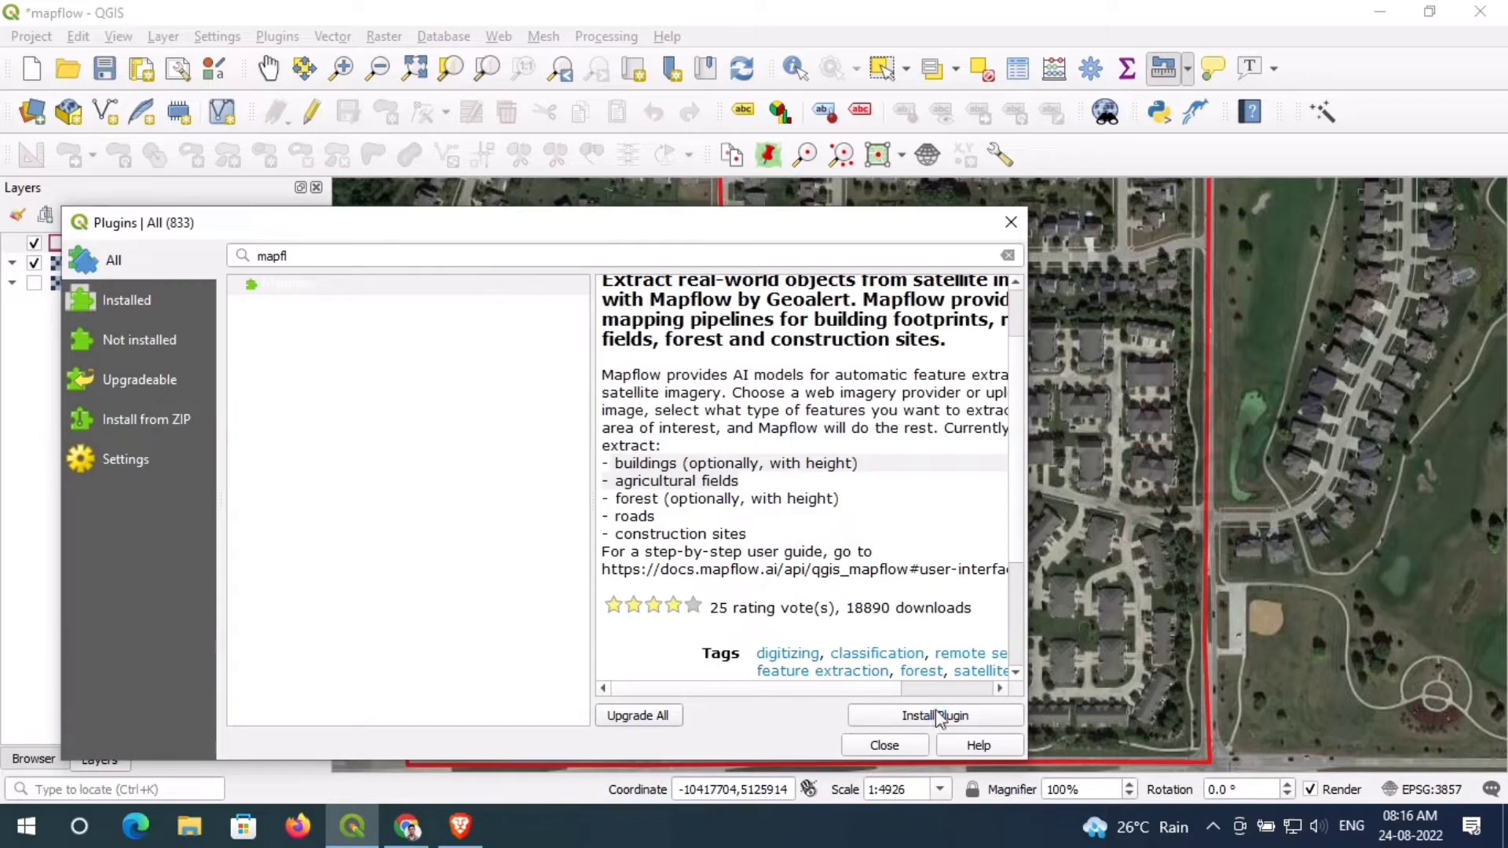
pyautogui.click(889, 745)
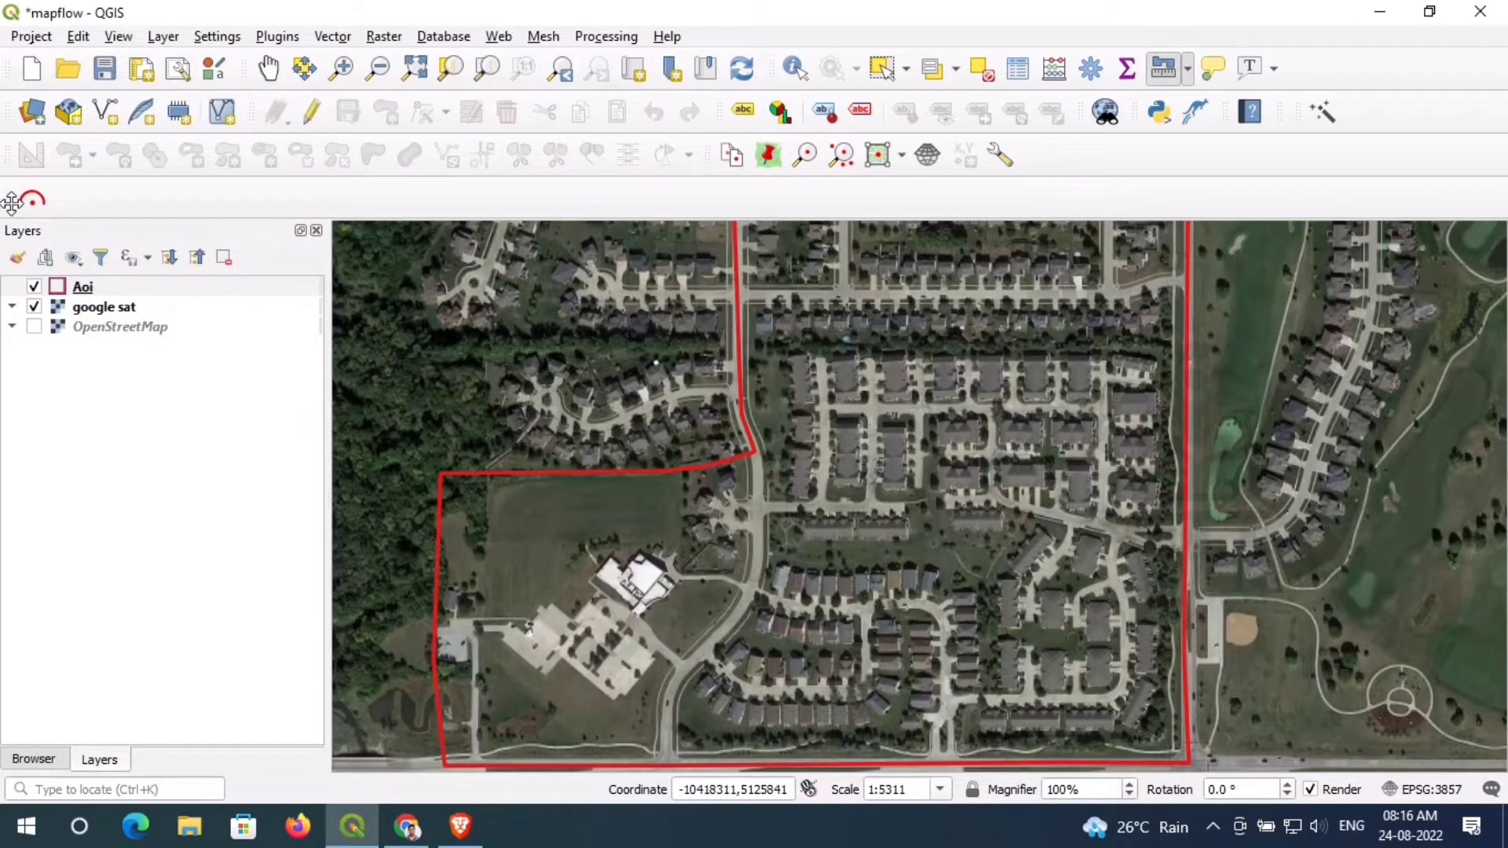
# - Dock the Mapflow toolbar beside the third toolbar row and open its token log-in
pyautogui.moveTo(11, 202); pyautogui.dragTo(1059, 174)
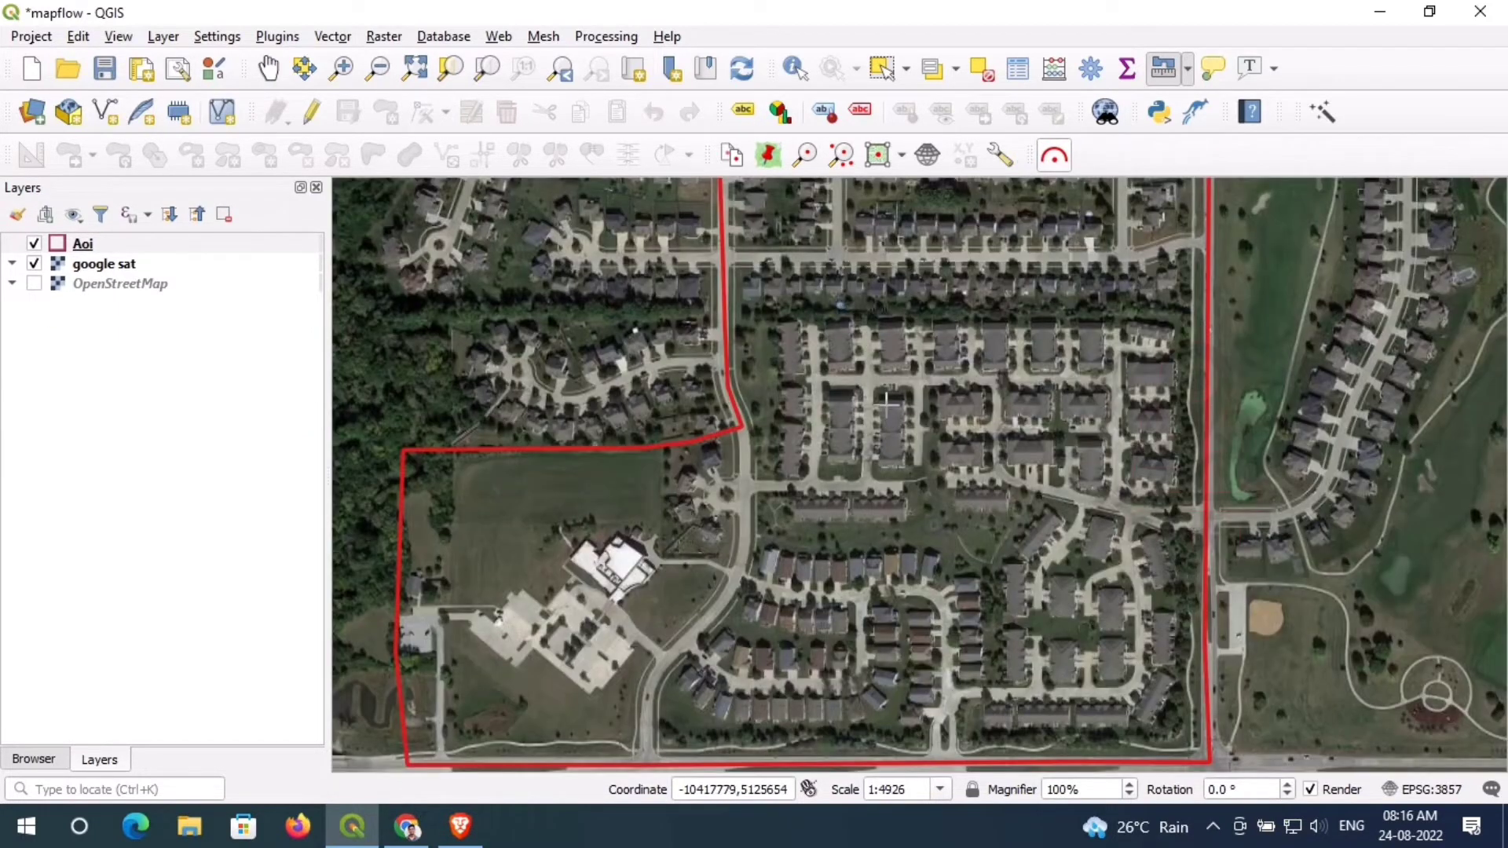
pyautogui.click(1053, 157)
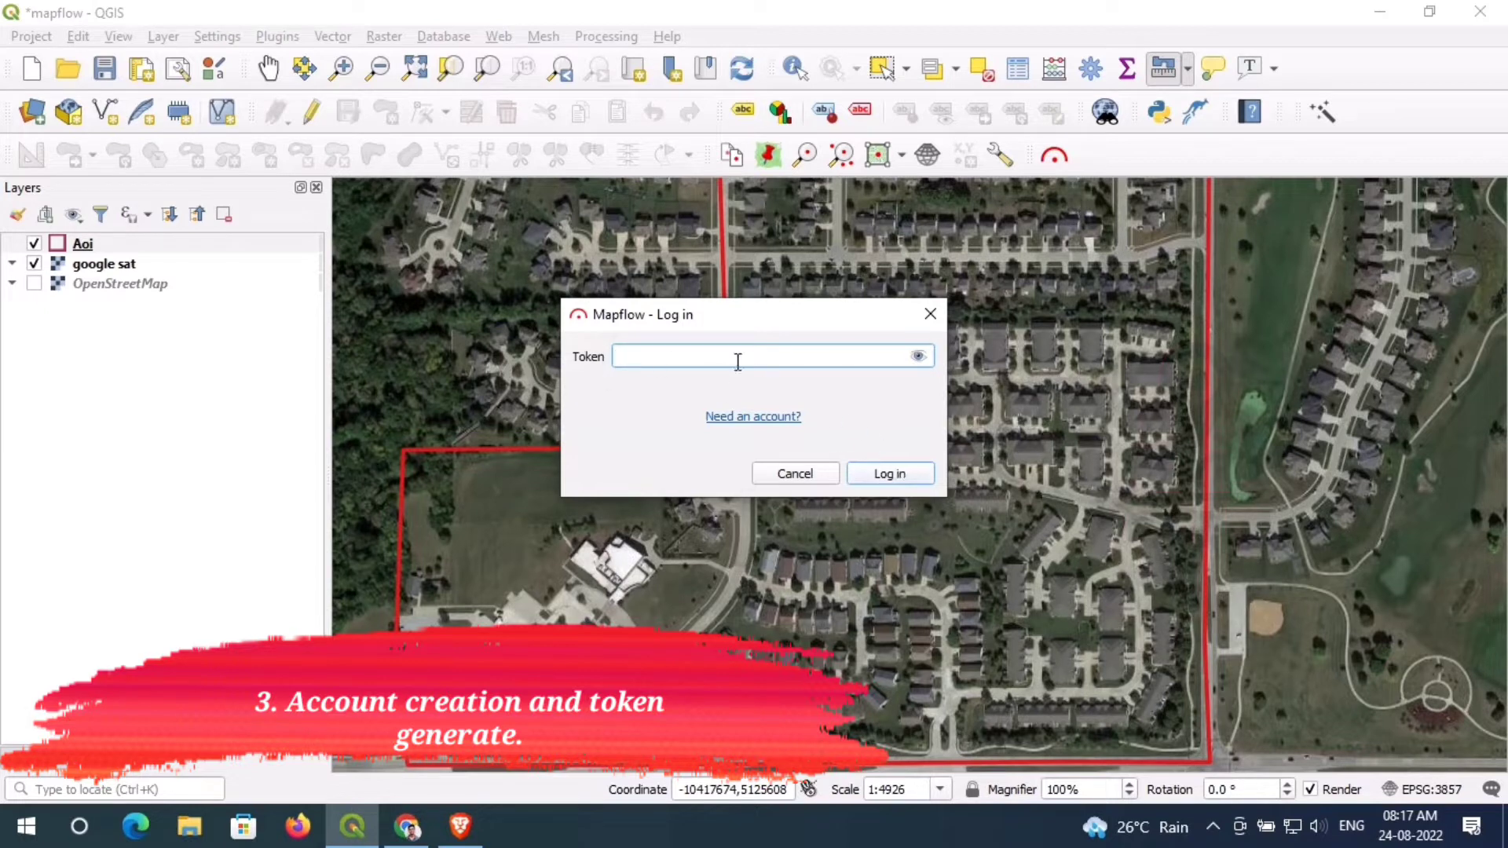
pyautogui.click(753, 422)
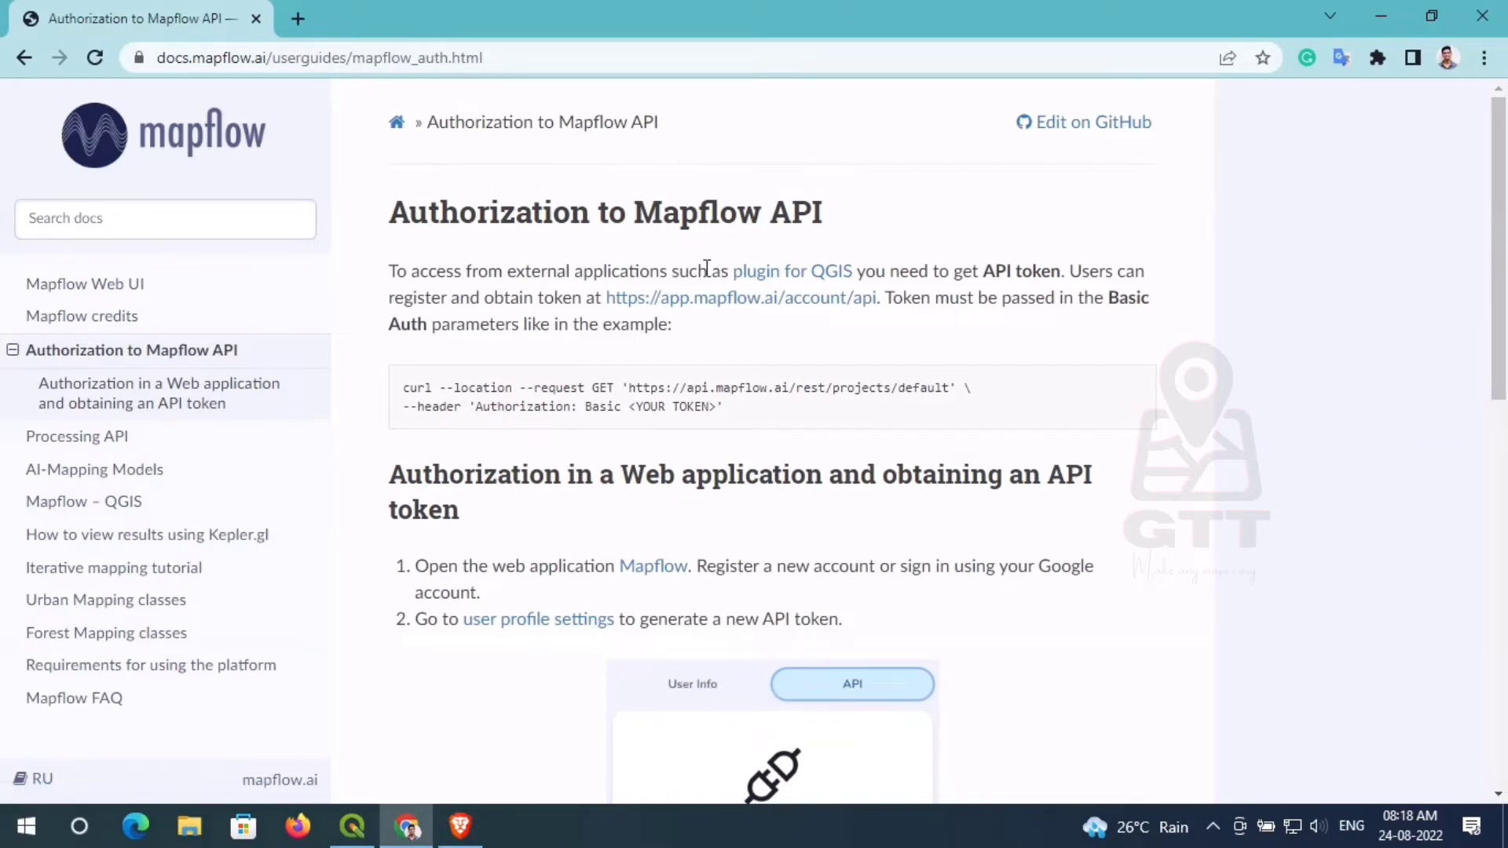
# - Follow the app.mapflow.ai link to the Mapflow Sign Up form, then open a blank tab
pyautogui.click(762, 306)
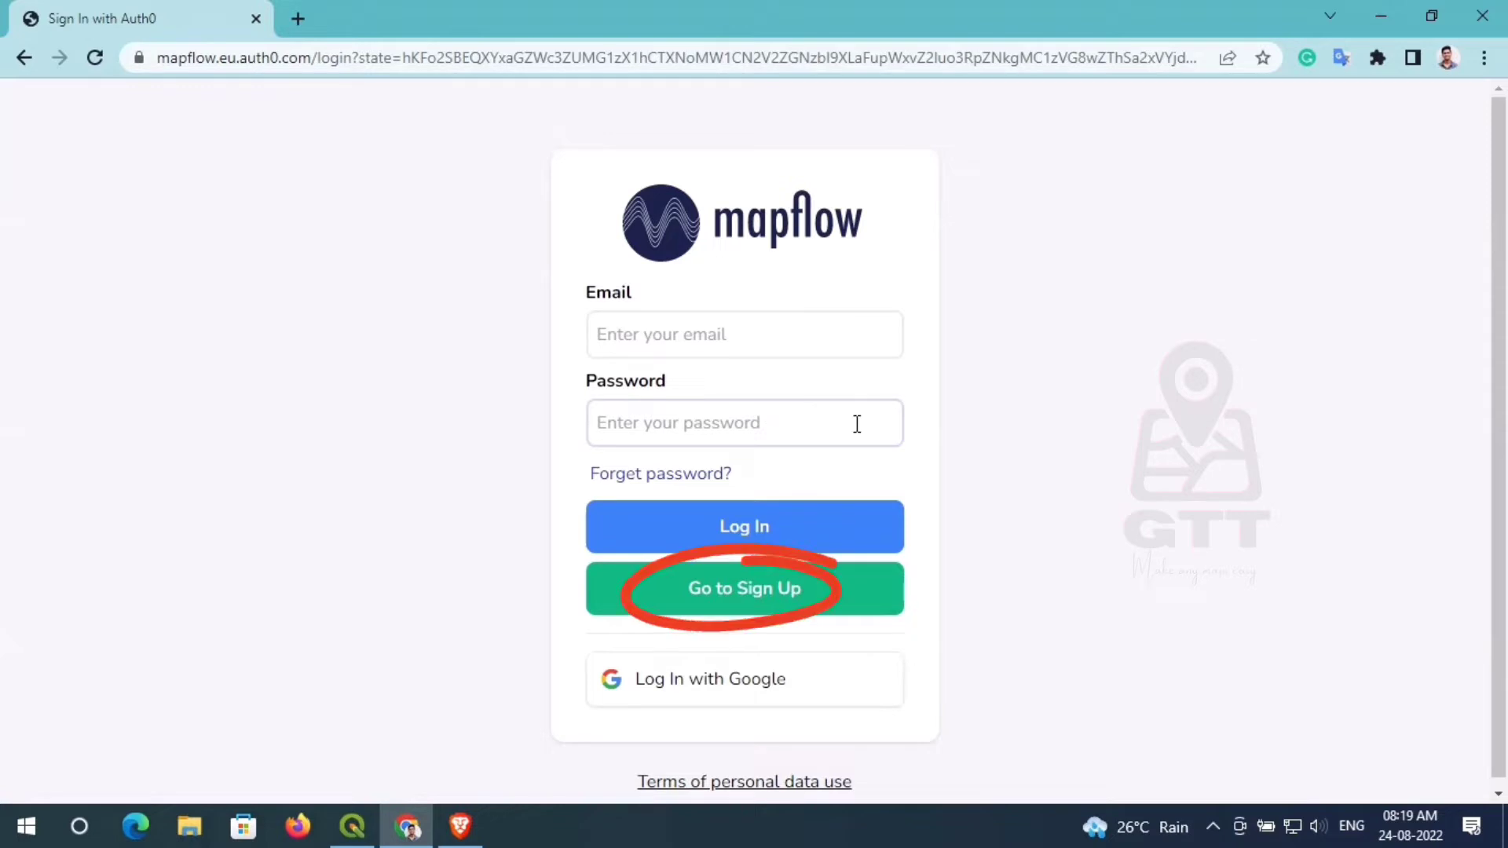
pyautogui.click(748, 603)
pyautogui.scroll(-1, 781, 402)
pyautogui.scroll(-1, 781, 402)
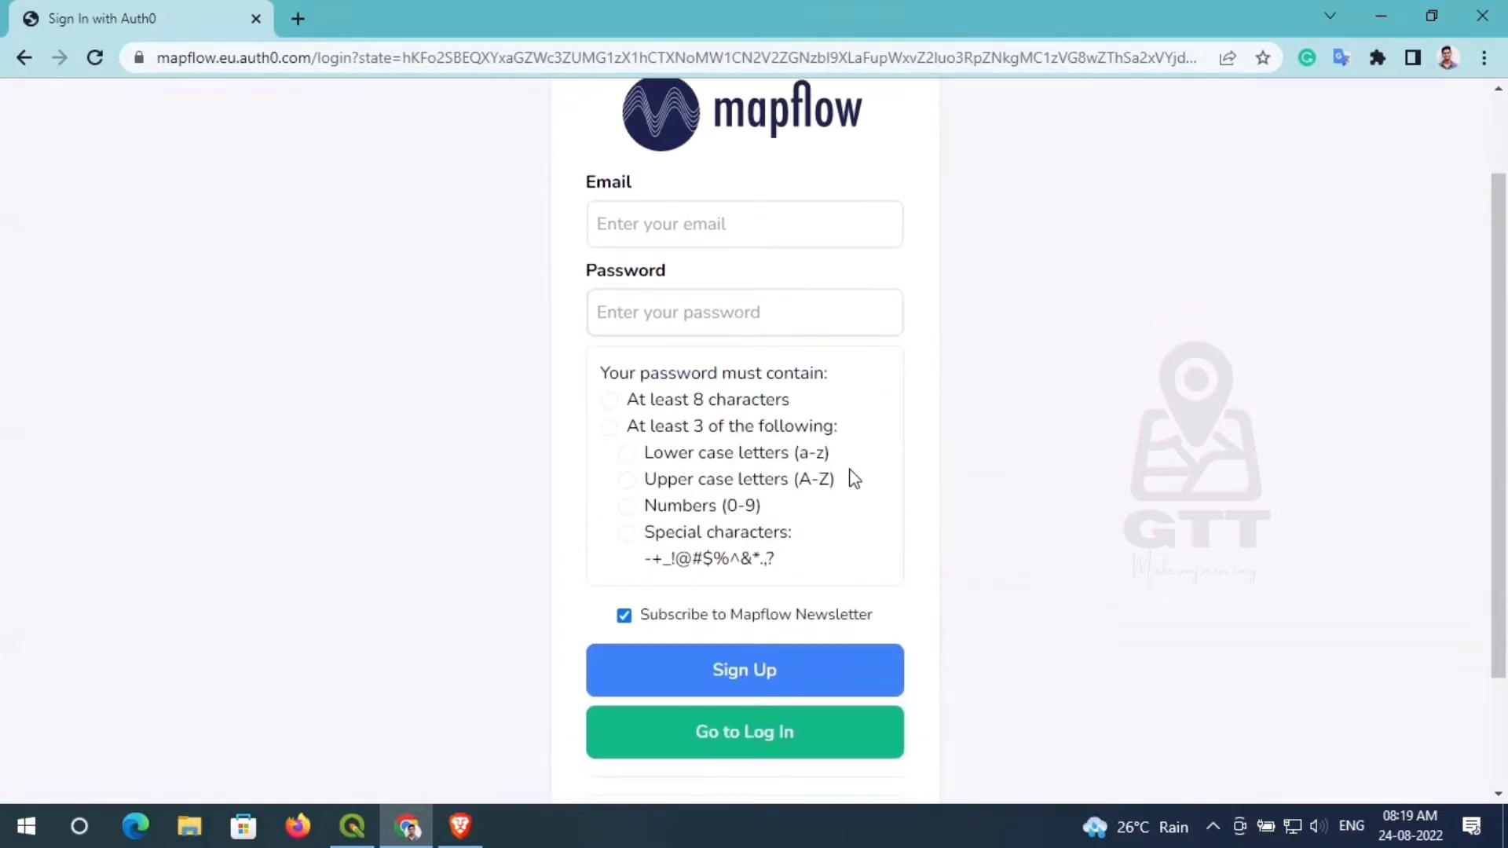
pyautogui.click(296, 19)
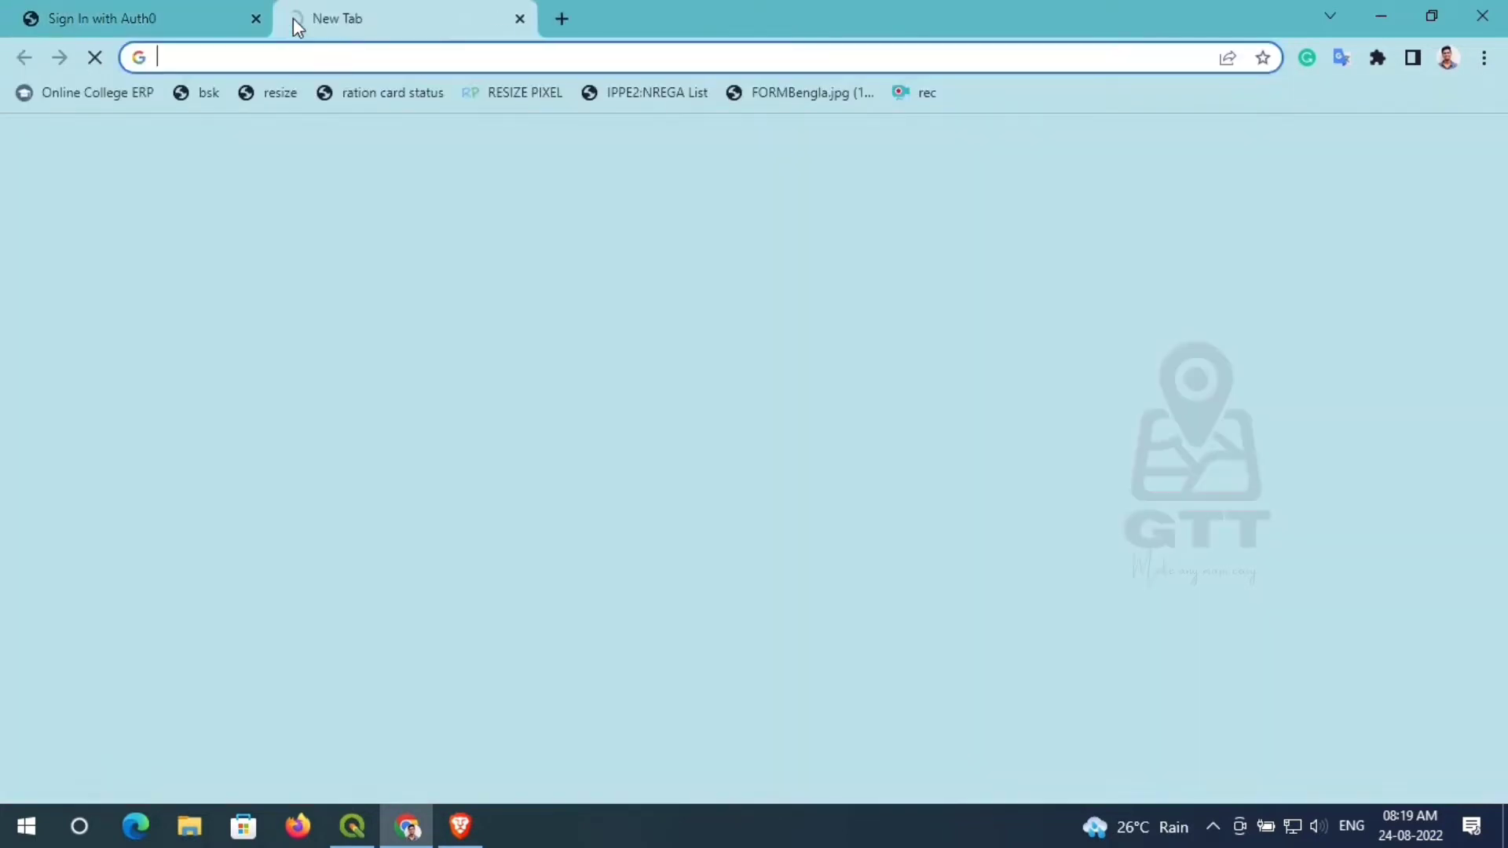
# - Search for temp mail, open temp-mail.org, and copy its generated disposable email address
pyautogui.write('tem')
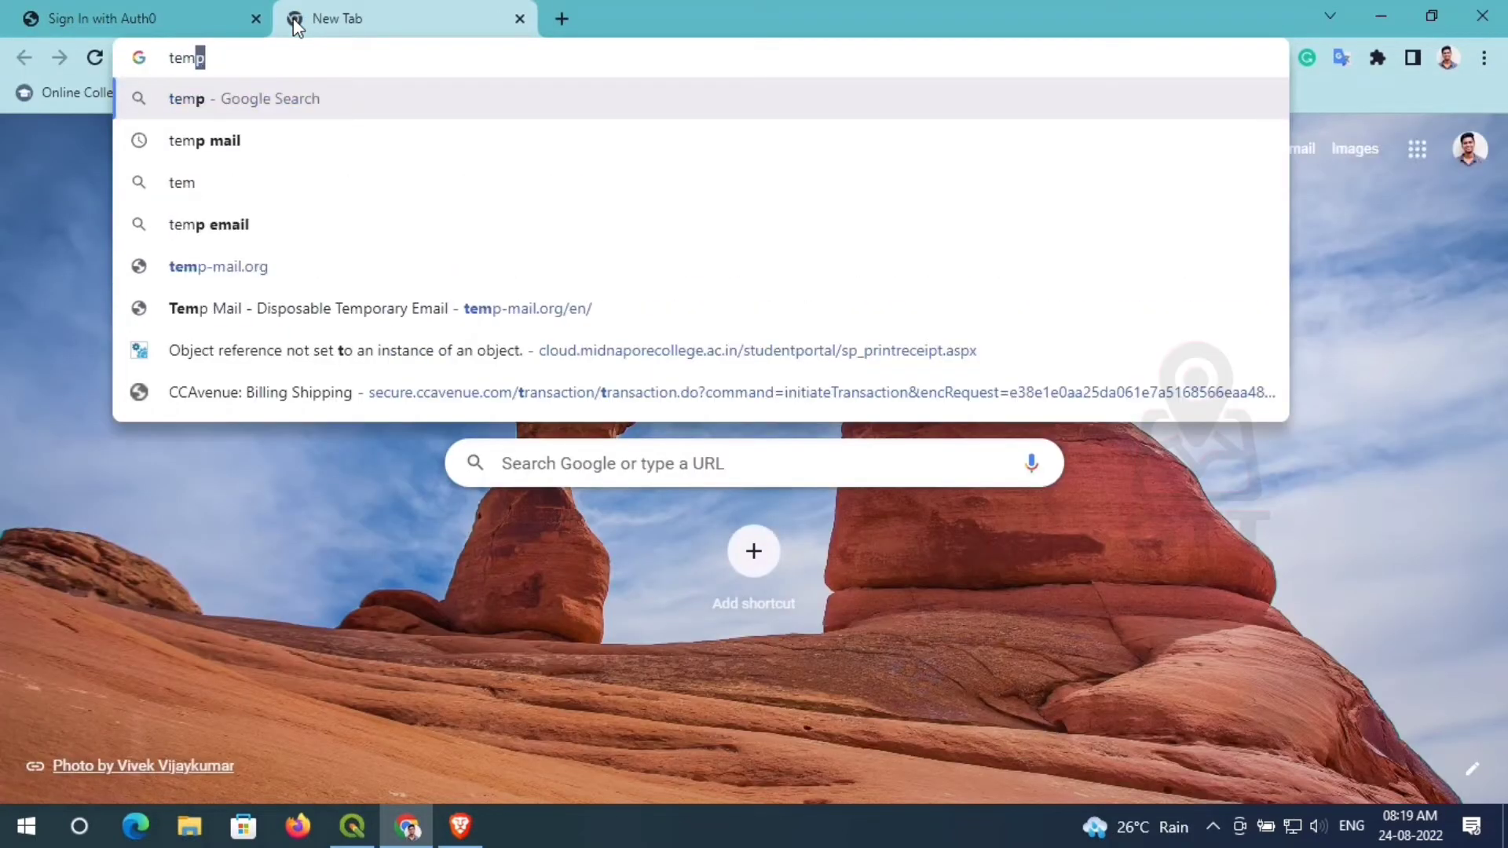
pyautogui.write('p mail')
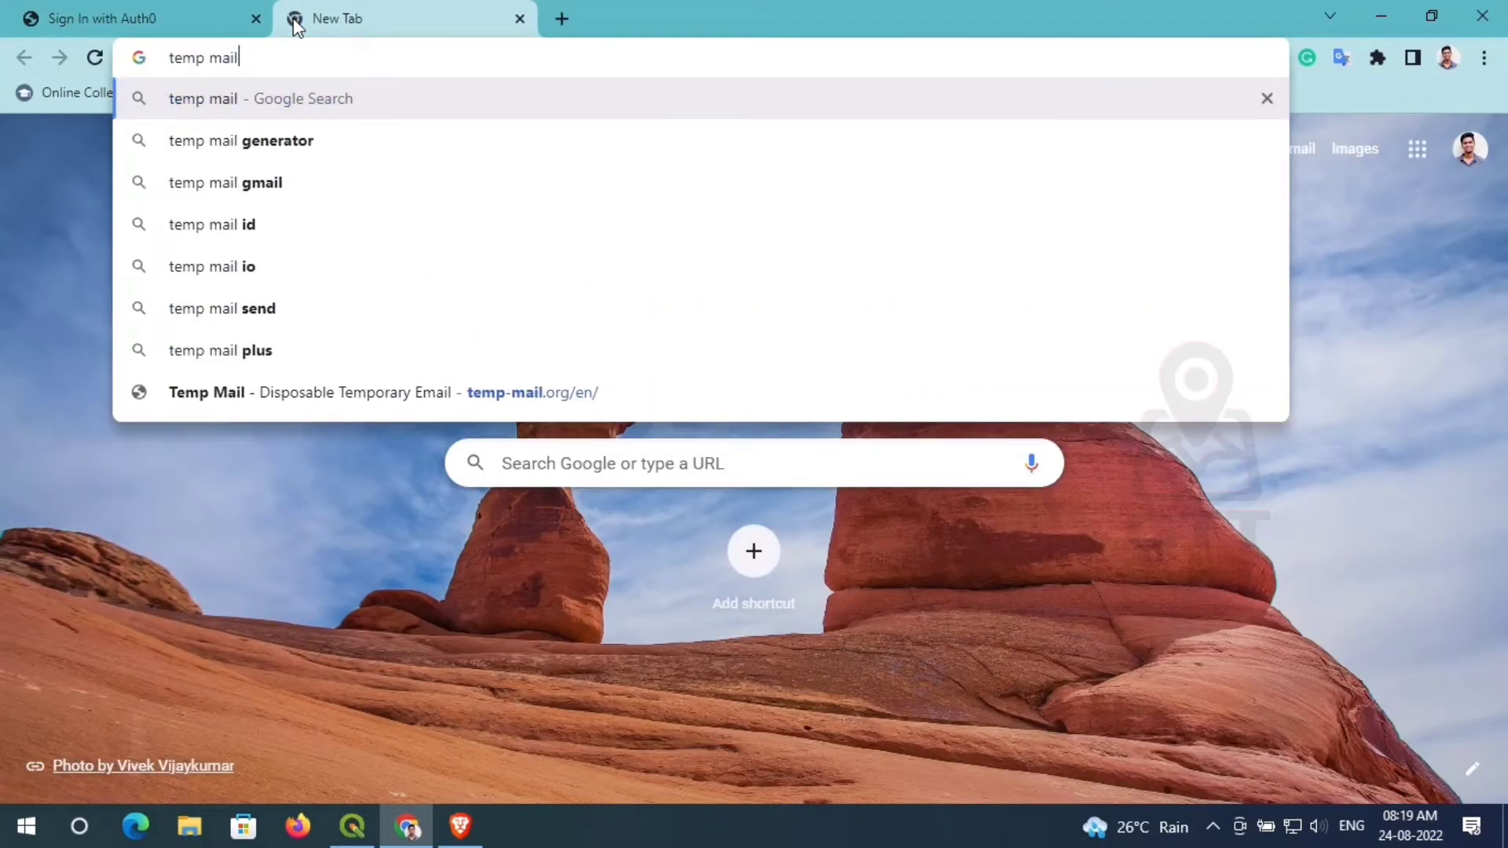
pyautogui.press('Return')
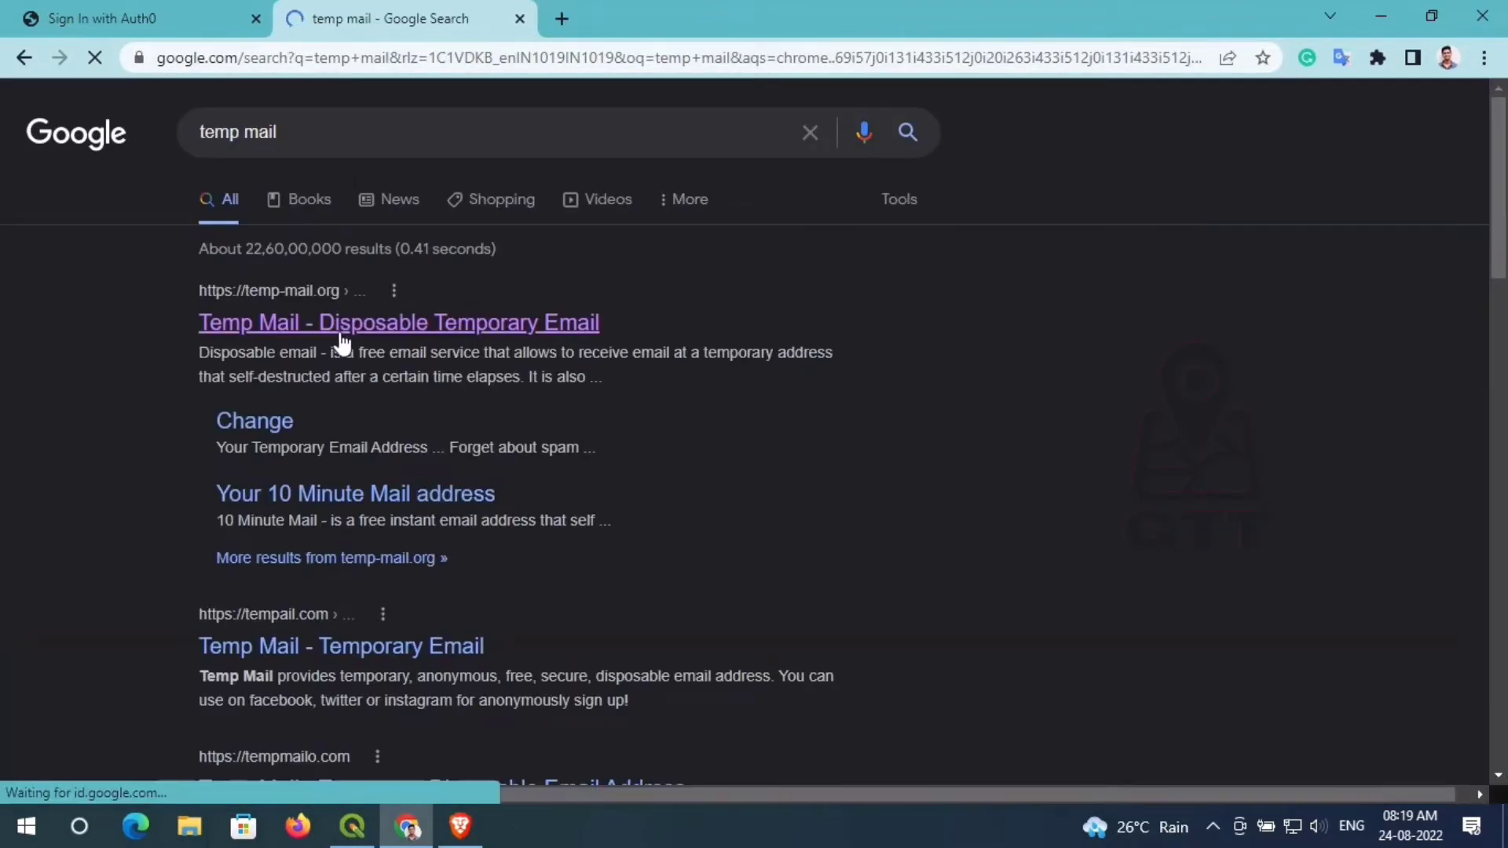
pyautogui.click(343, 334)
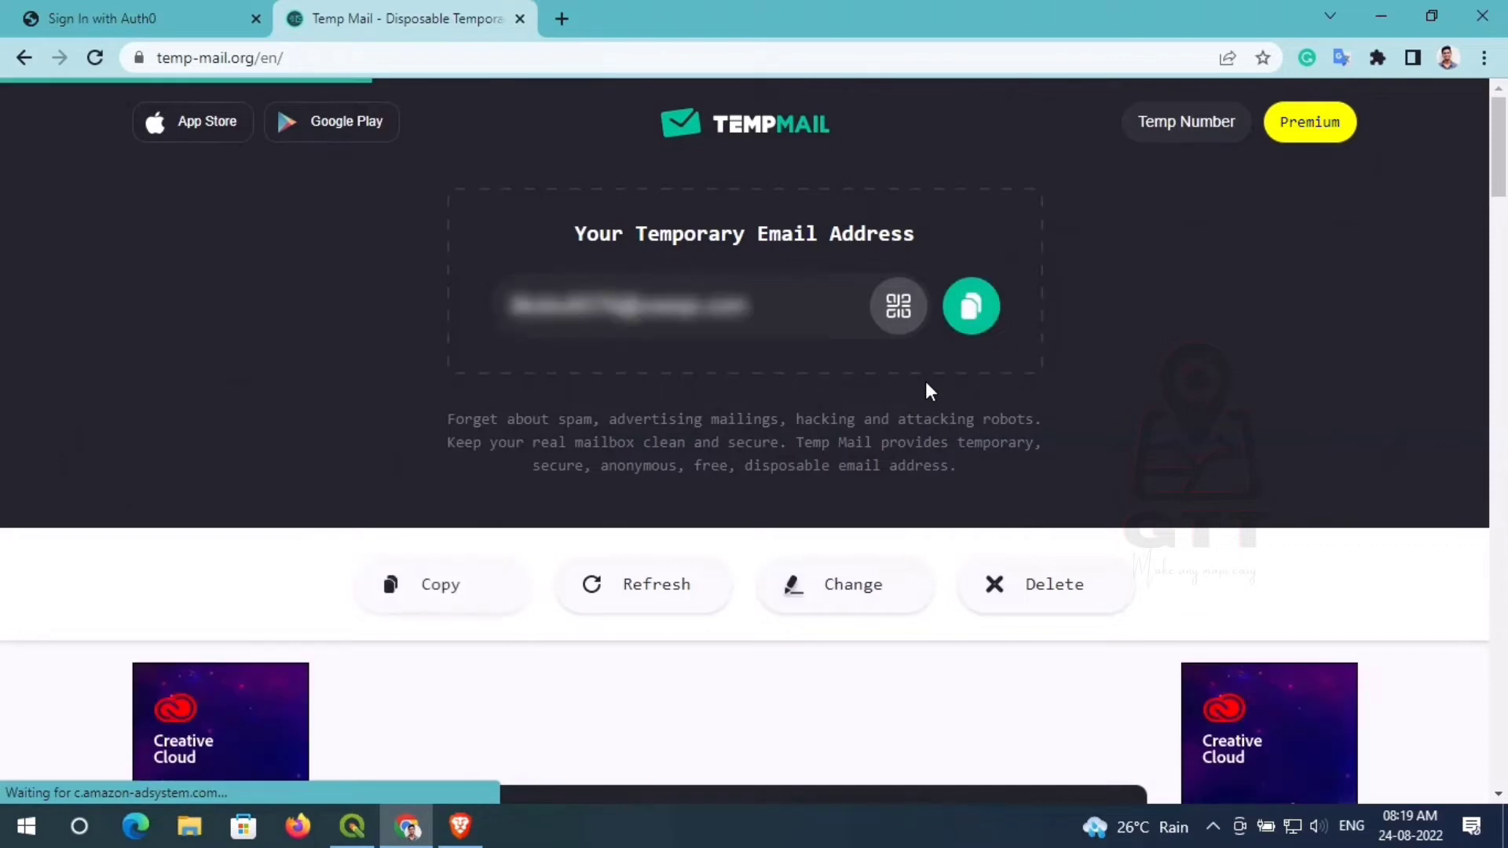
pyautogui.click(971, 306)
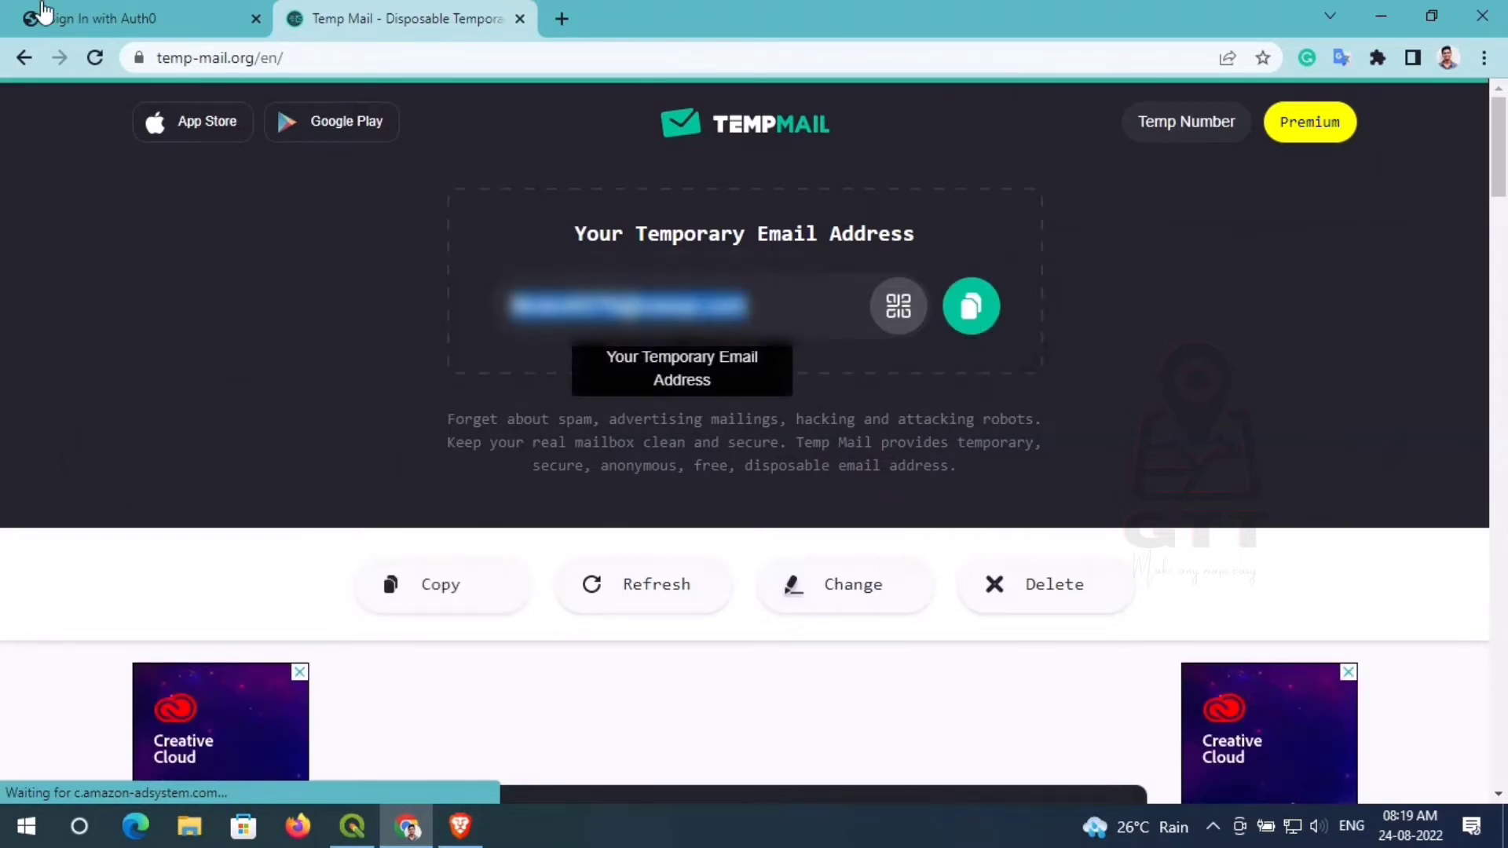
# - Sign up for Mapflow with the temporary address and an account password, dismissing the save-password prompt
pyautogui.click(139, 30)
pyautogui.click(658, 299)
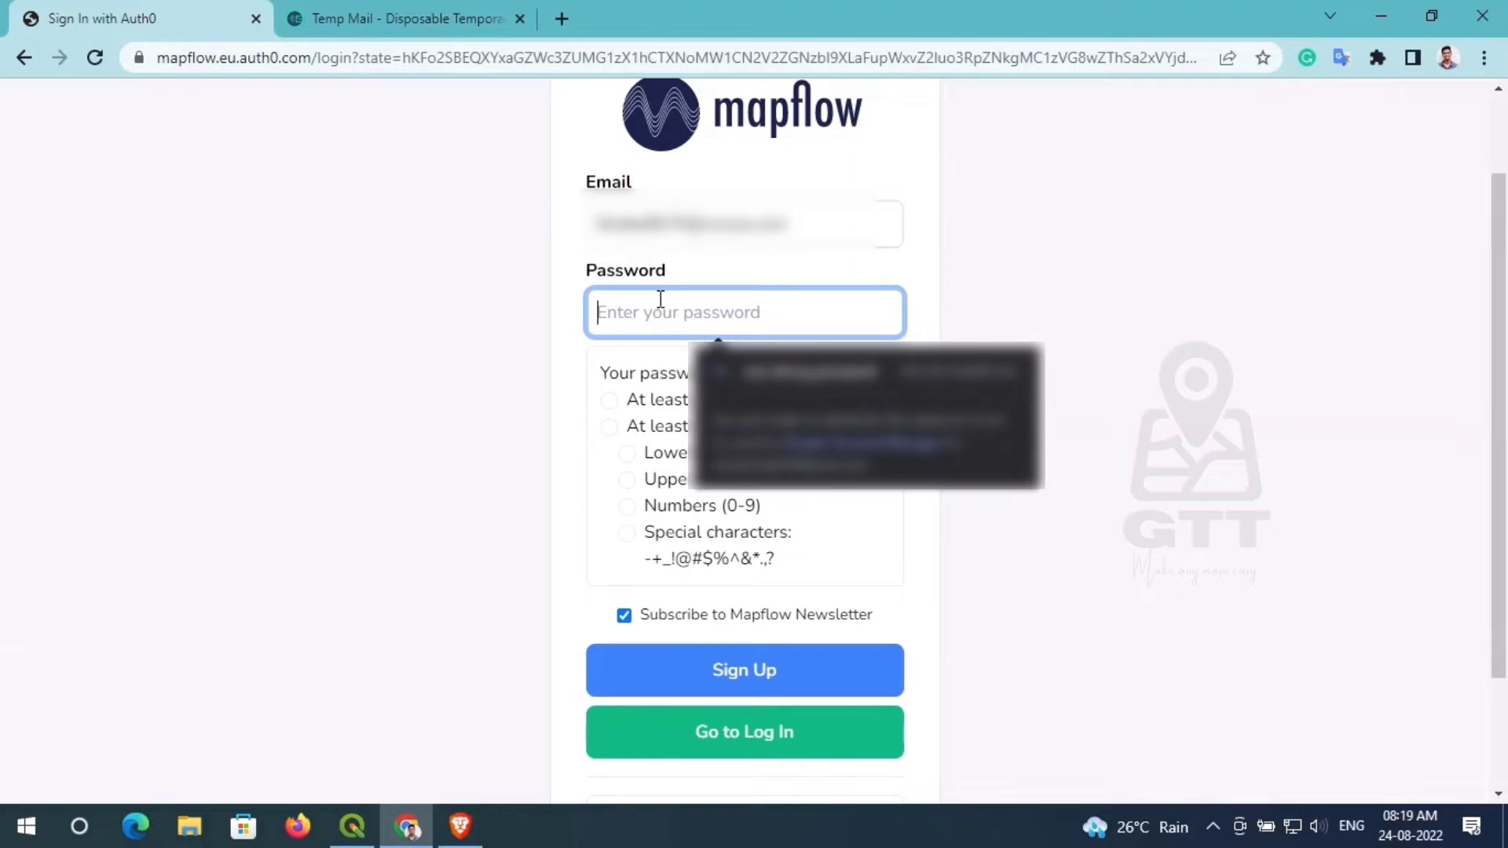
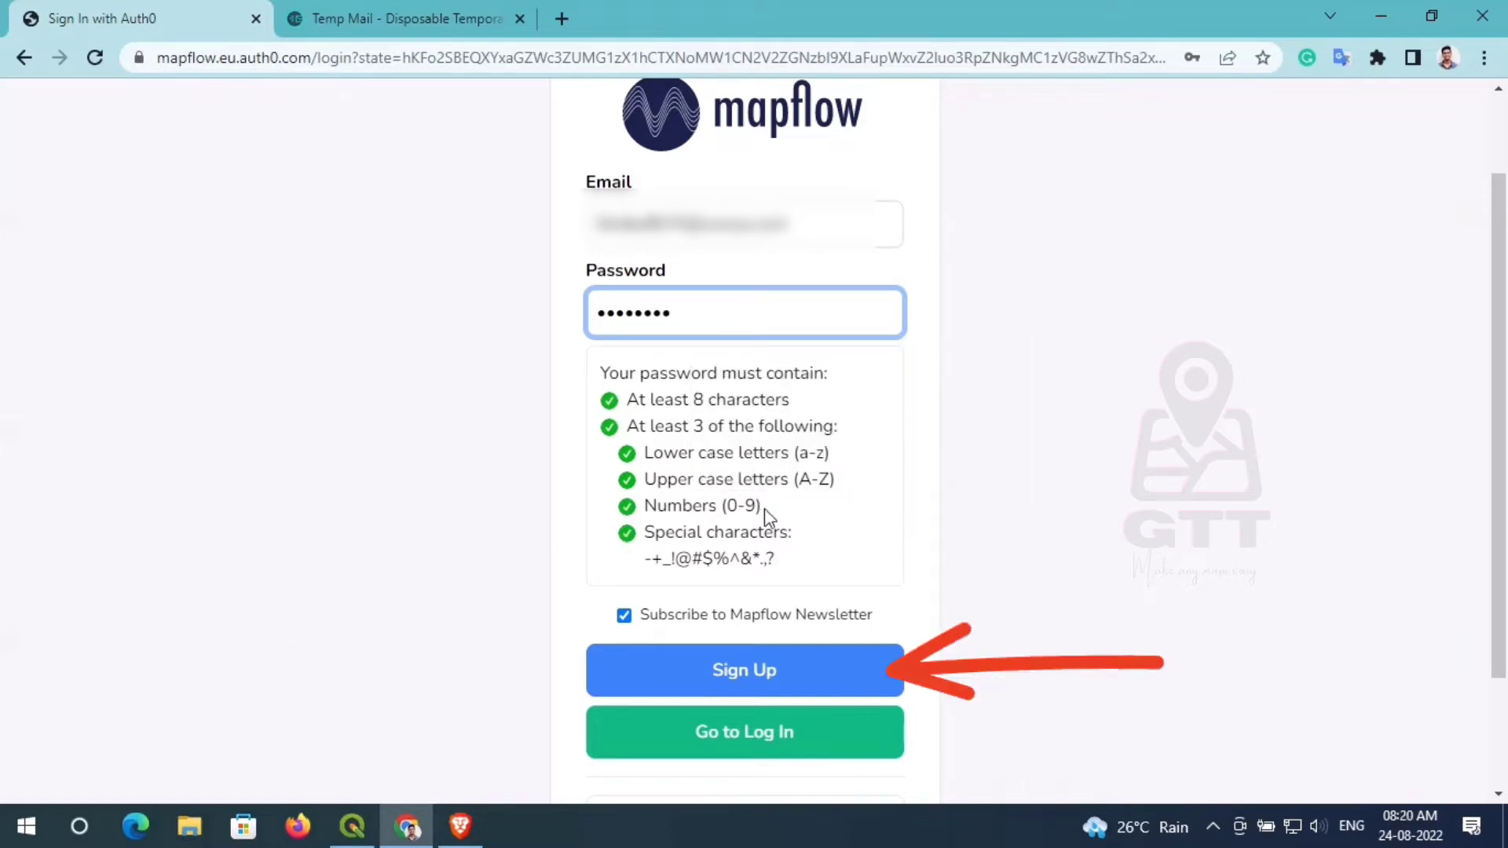
pyautogui.click(786, 683)
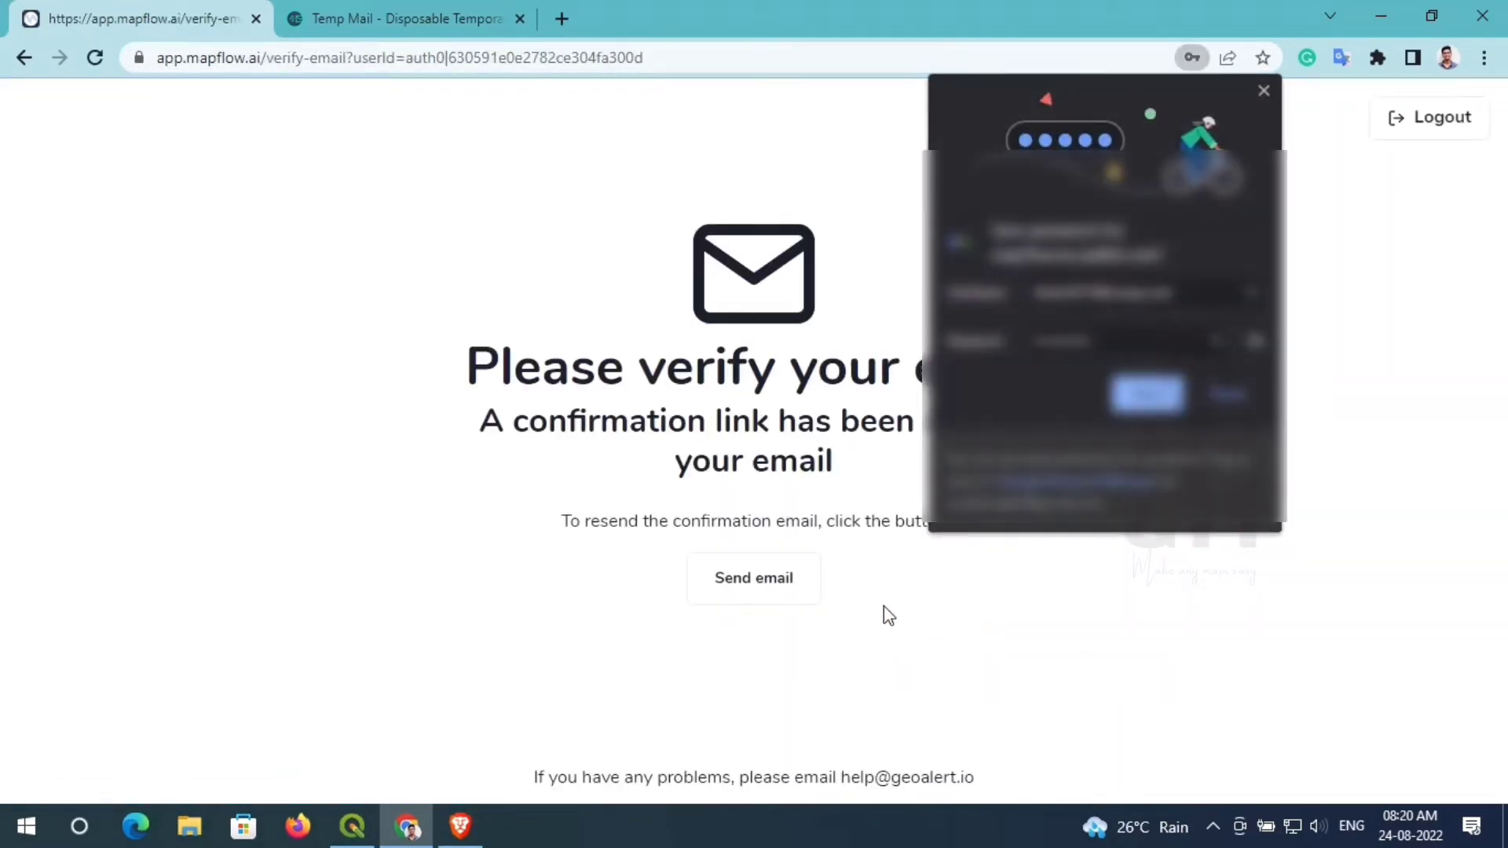
pyautogui.click(1226, 393)
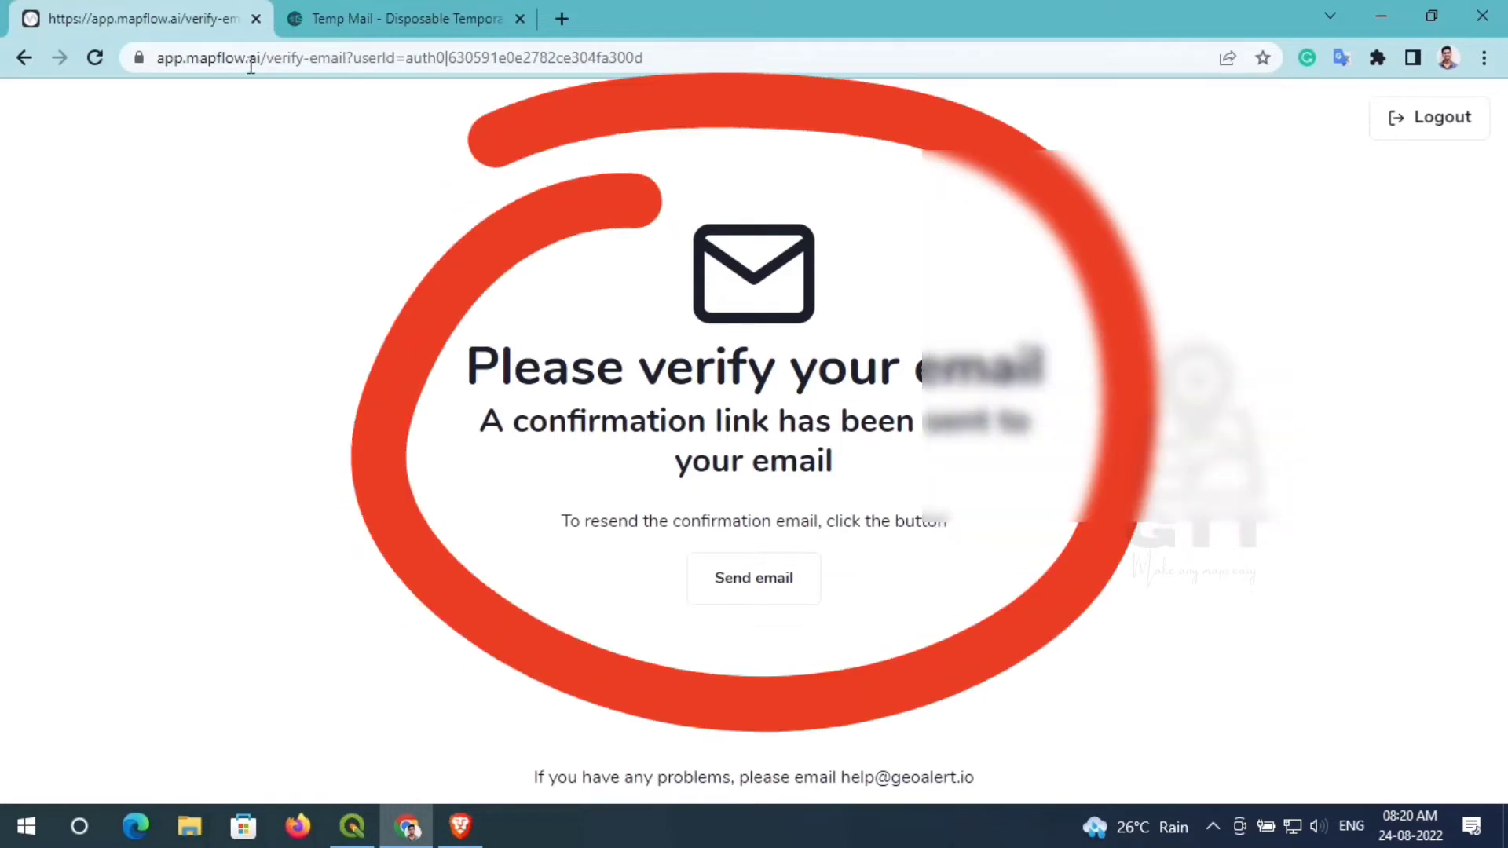
pyautogui.click(353, 15)
# - Open Mapflow's verification email in the Temp Mail inbox, verify the account, and dismiss the 250-credits notice
pyautogui.scroll(-3, 620, 548)
pyautogui.scroll(-3, 621, 547)
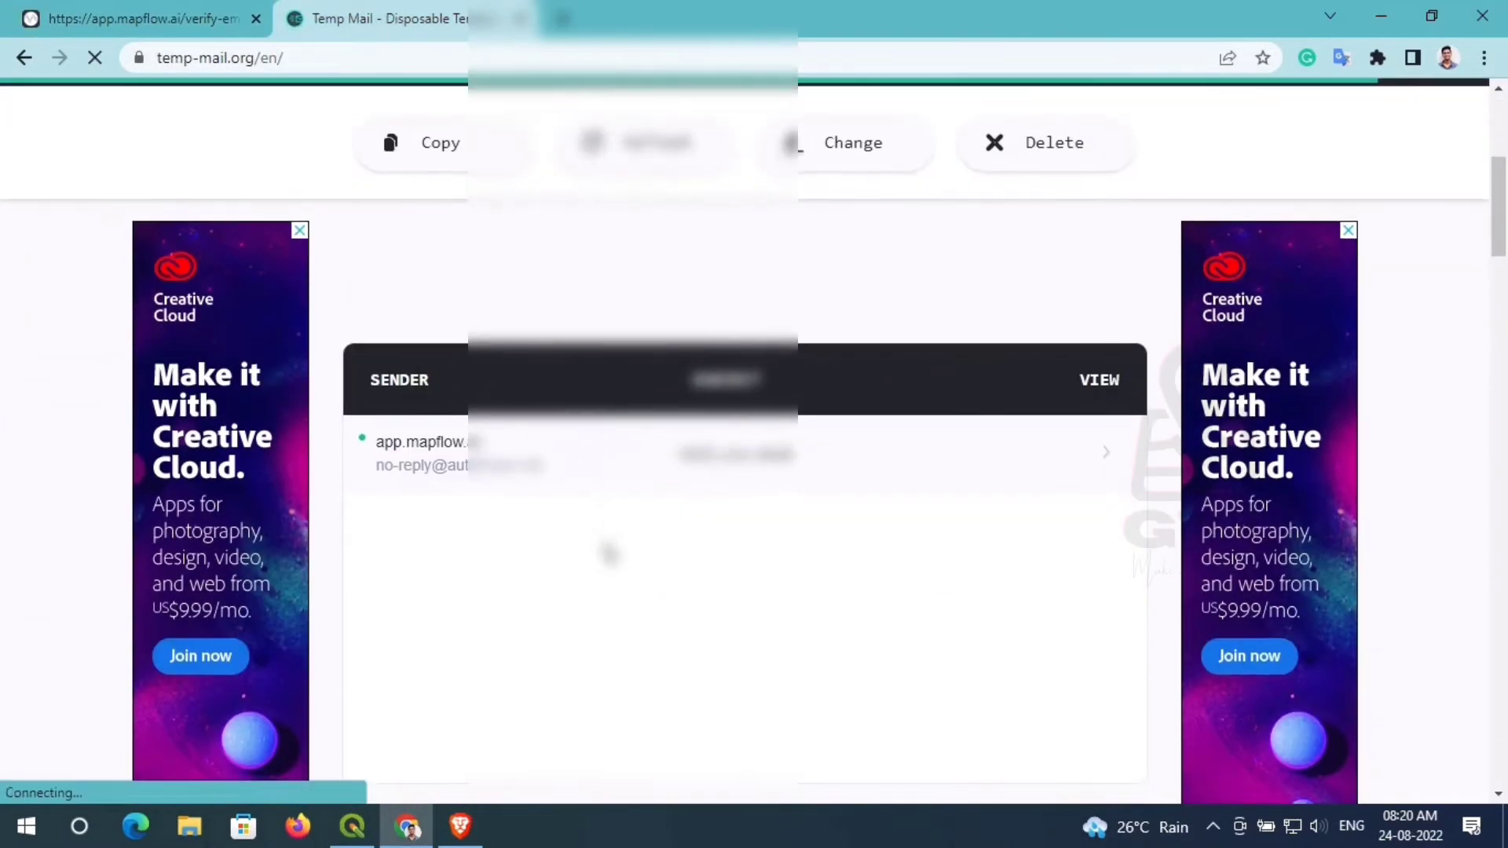
pyautogui.click(628, 454)
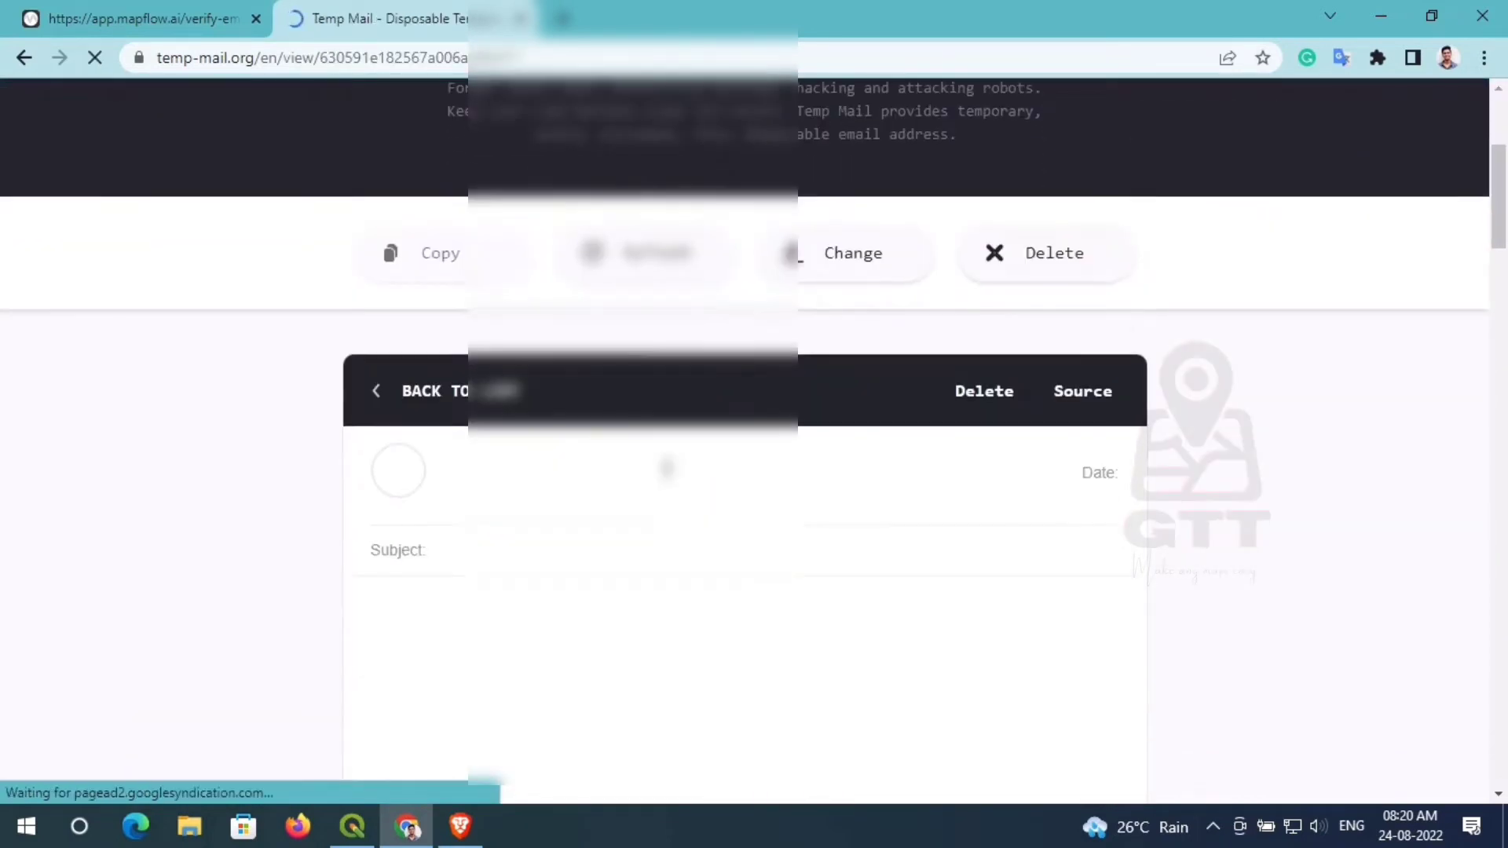
pyautogui.scroll(-8, 668, 477)
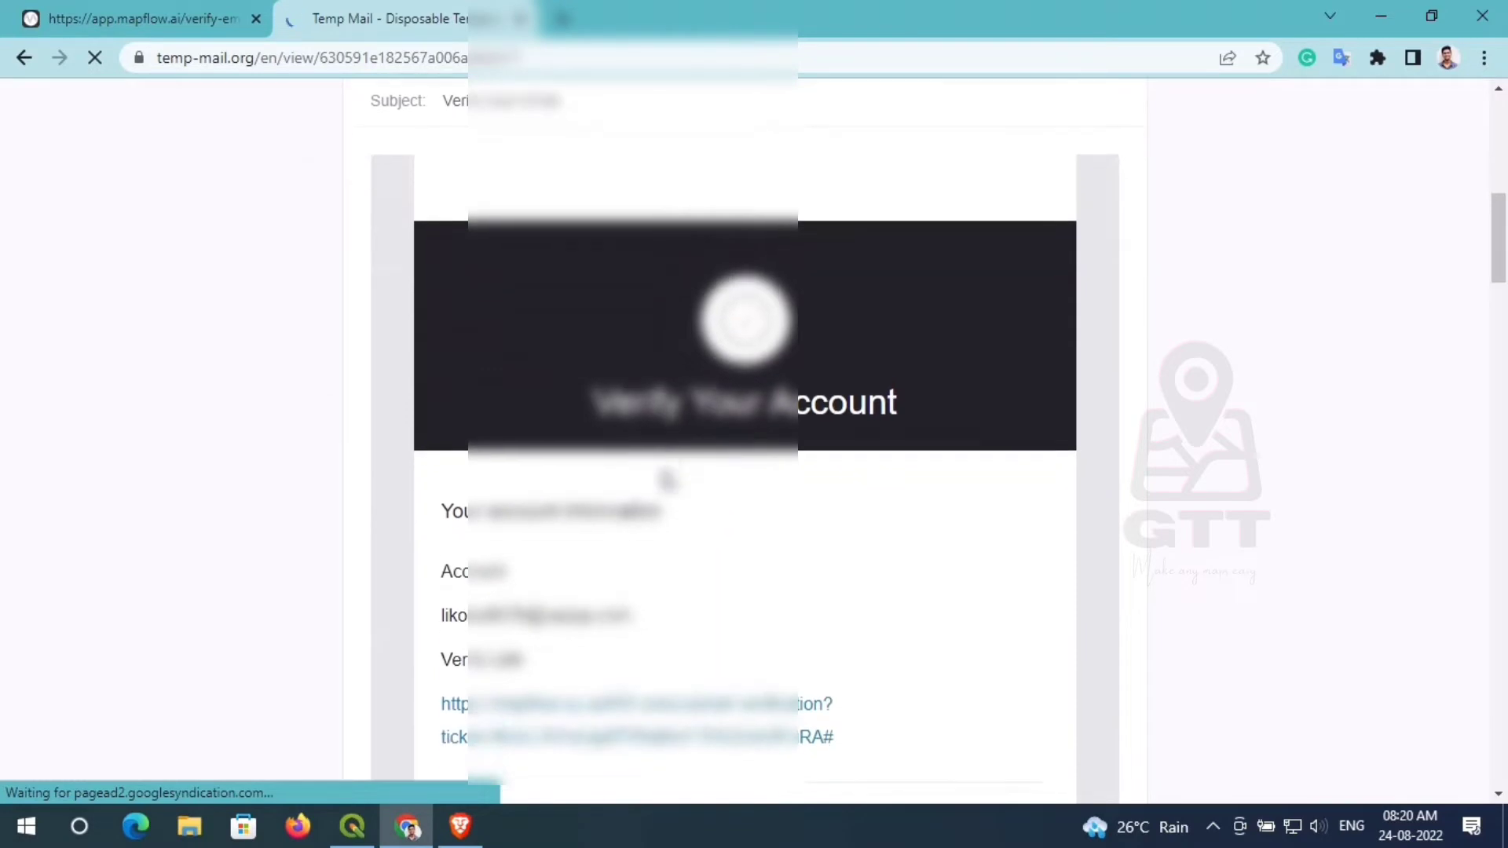
pyautogui.scroll(-1, 666, 478)
pyautogui.click(696, 466)
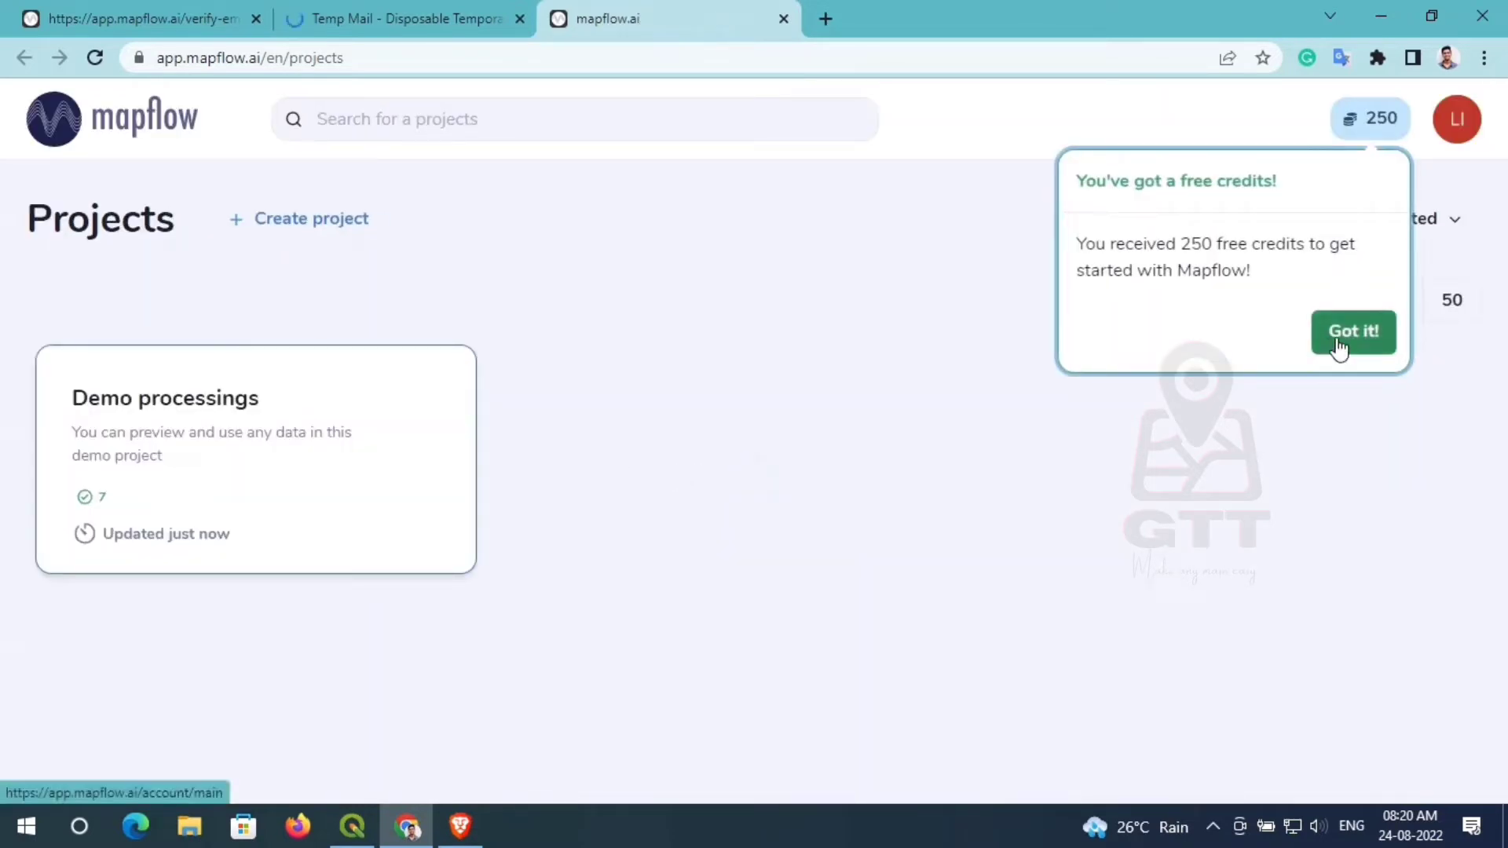
pyautogui.click(1346, 336)
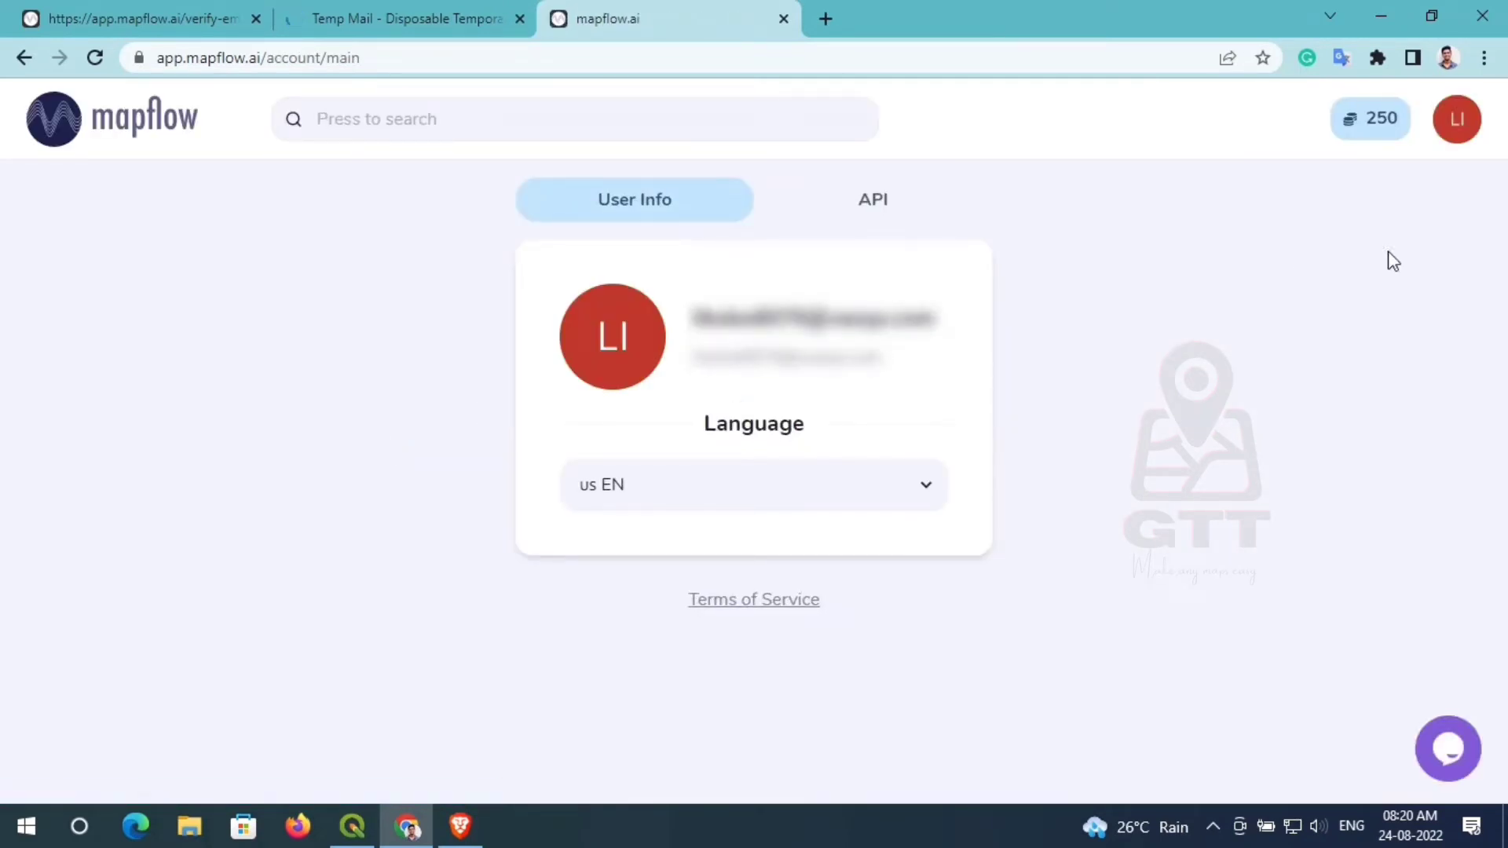
# - Reset the Mapflow API token in account settings and copy the new token for QGIS
pyautogui.click(161, 125)
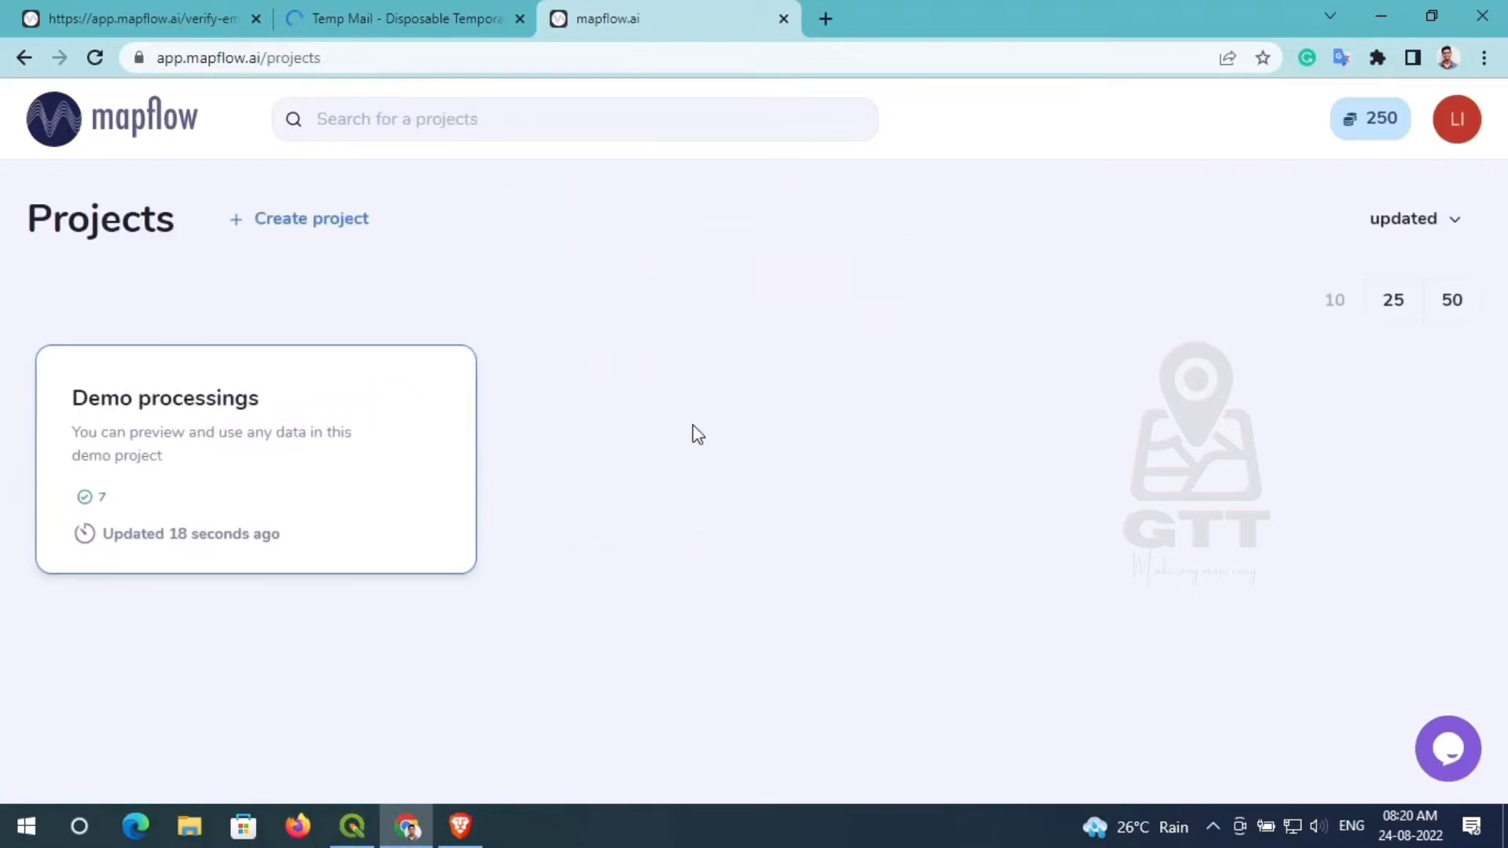
pyautogui.click(1475, 139)
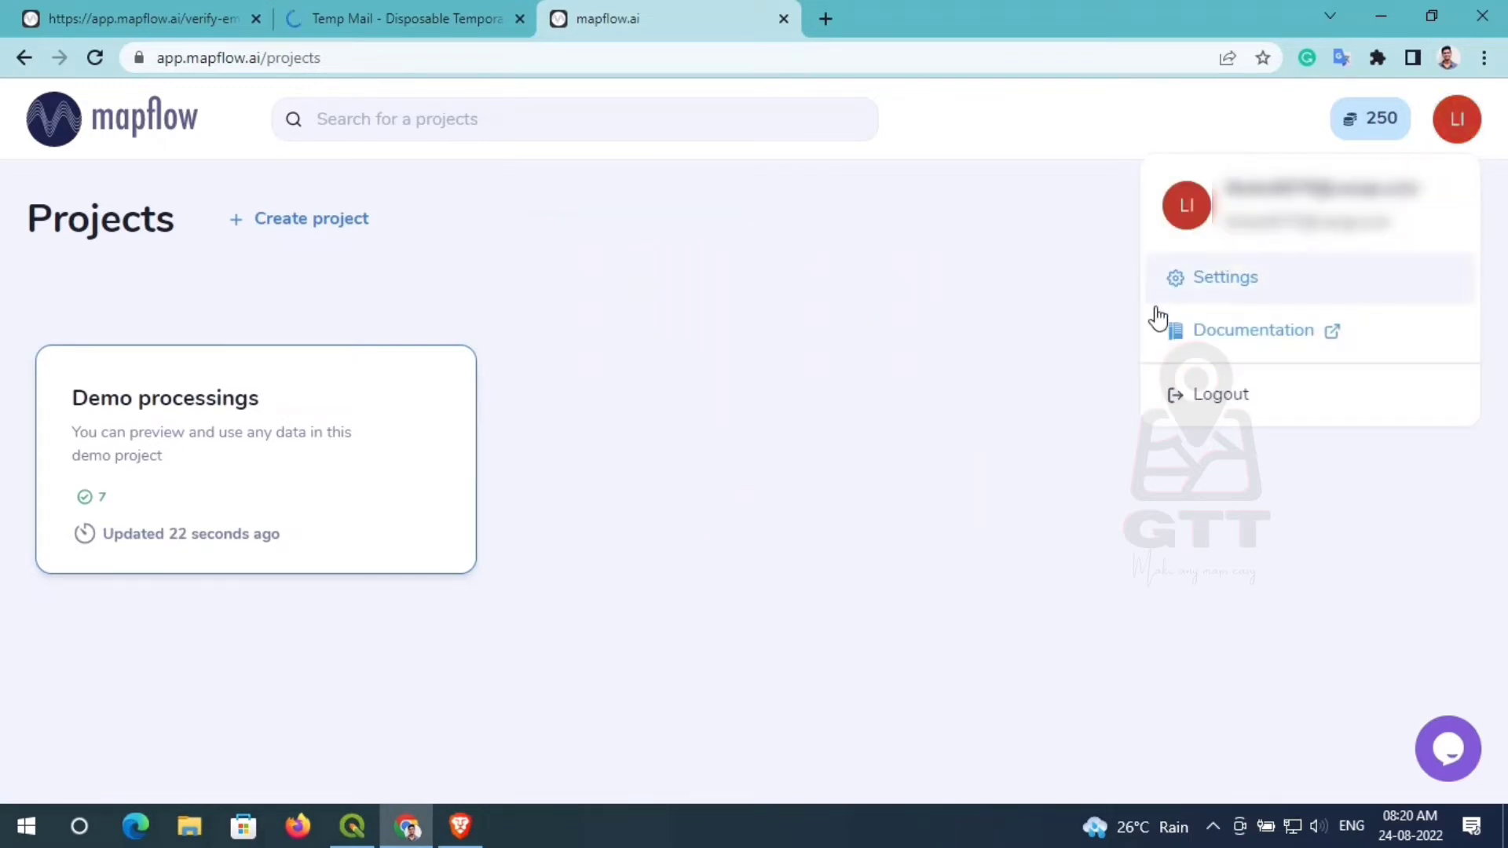
pyautogui.click(1207, 293)
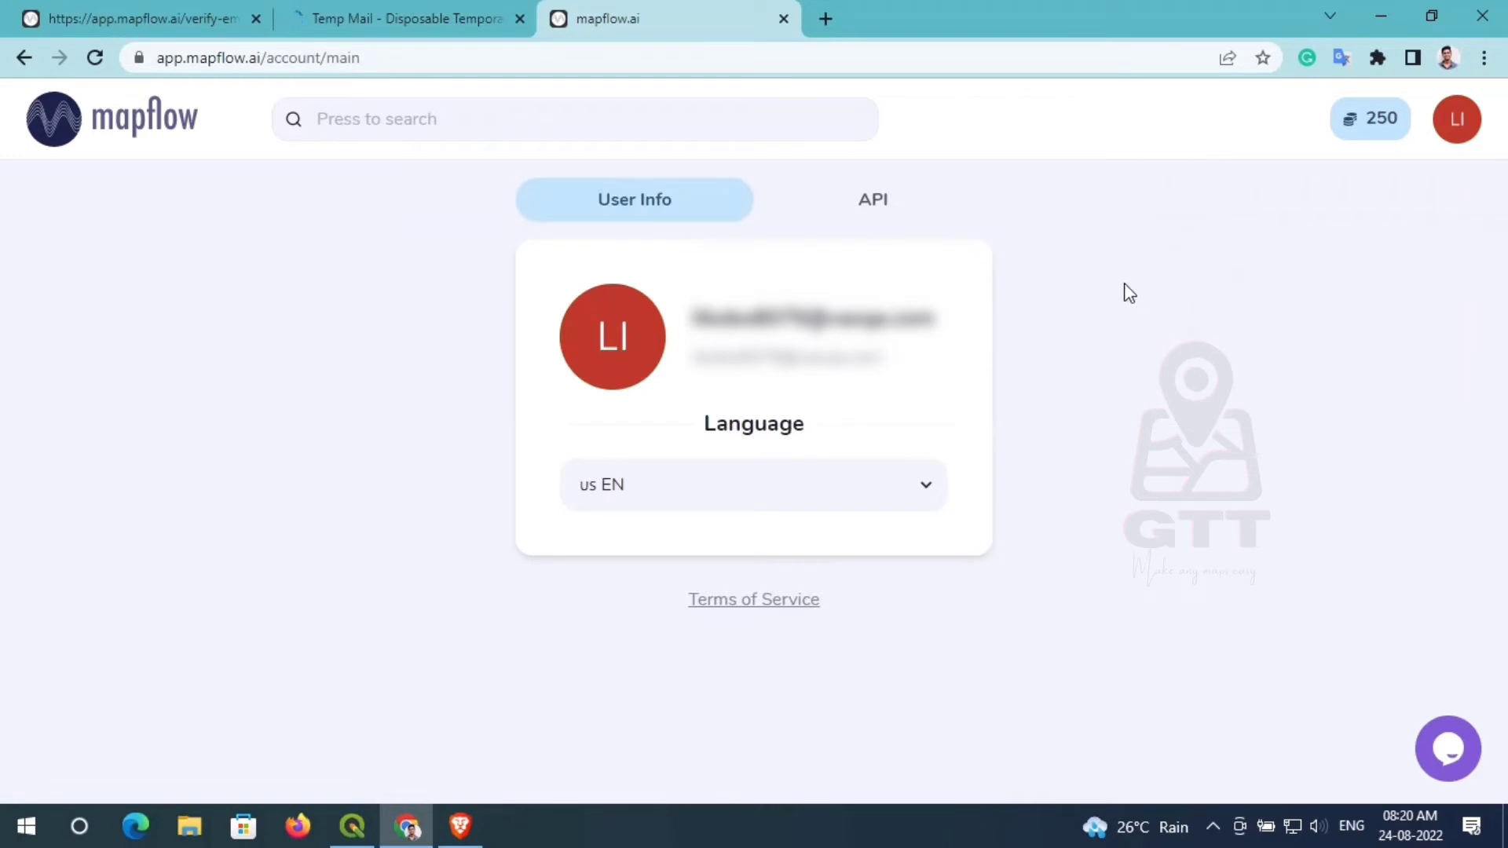
pyautogui.click(875, 208)
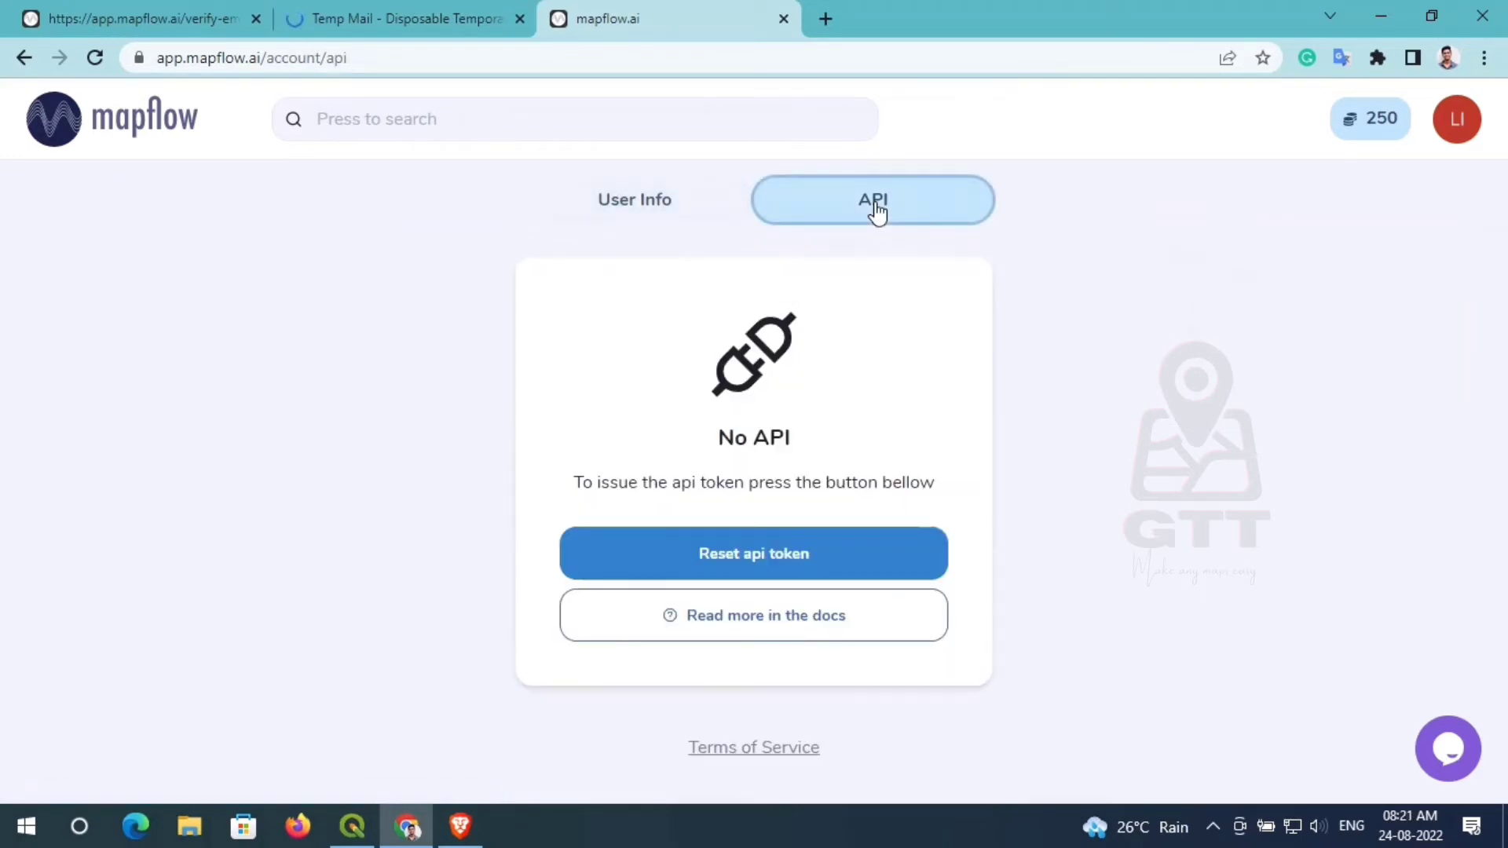
pyautogui.click(739, 558)
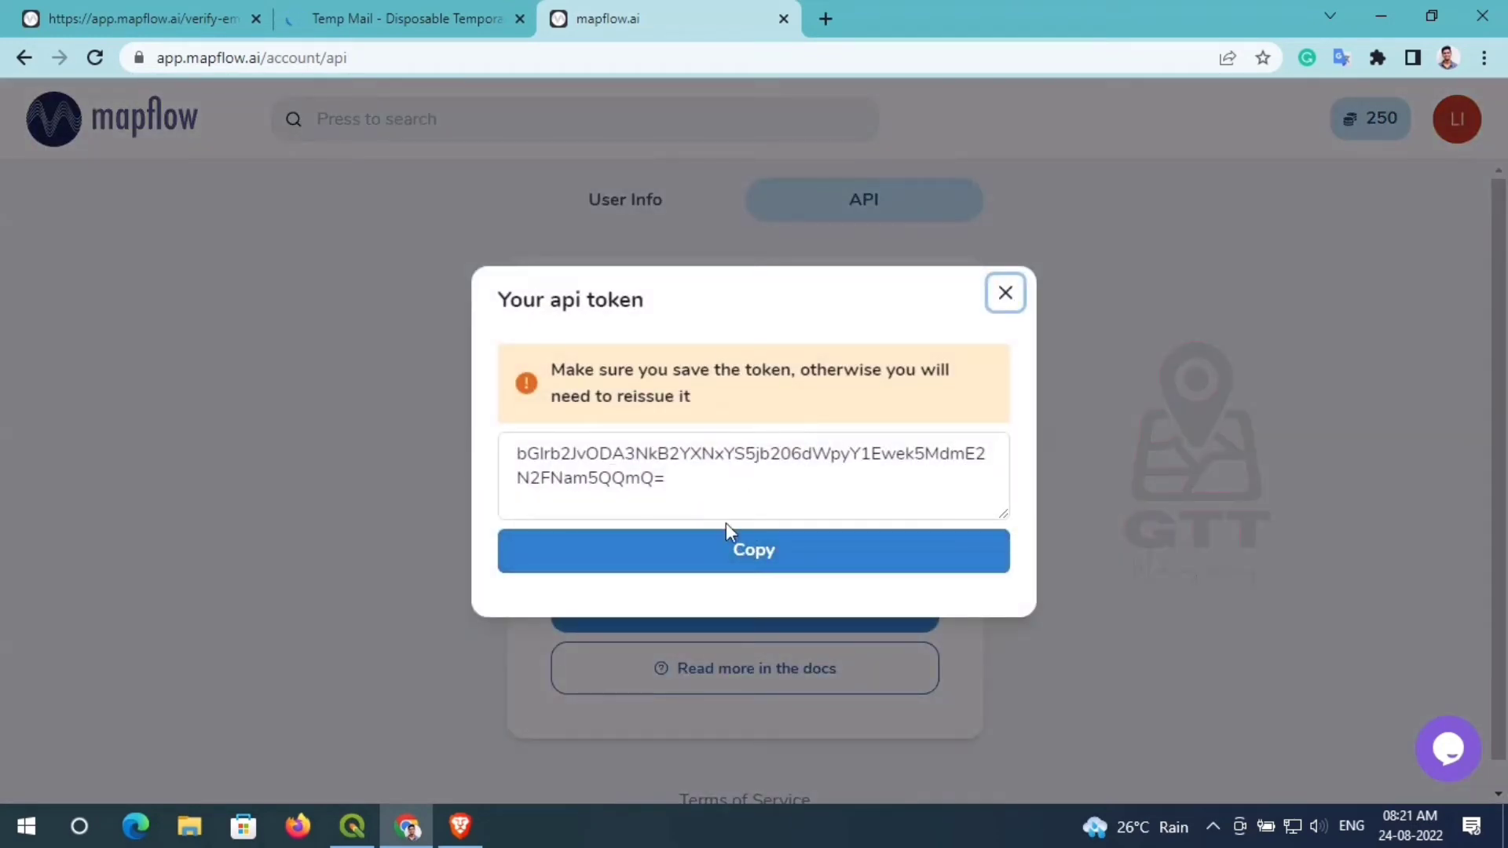
pyautogui.click(735, 551)
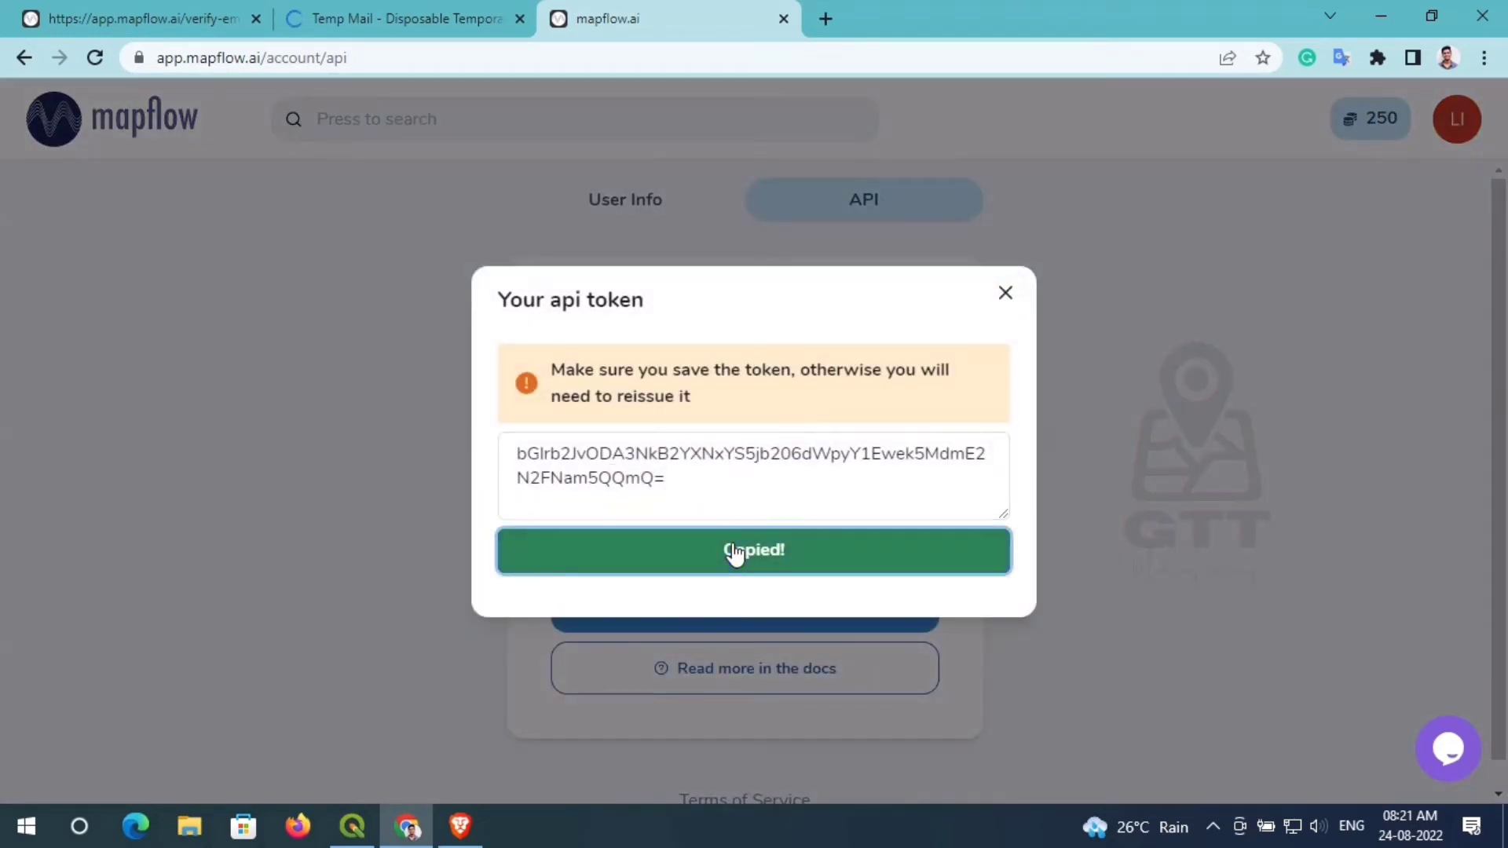
pyautogui.click(352, 826)
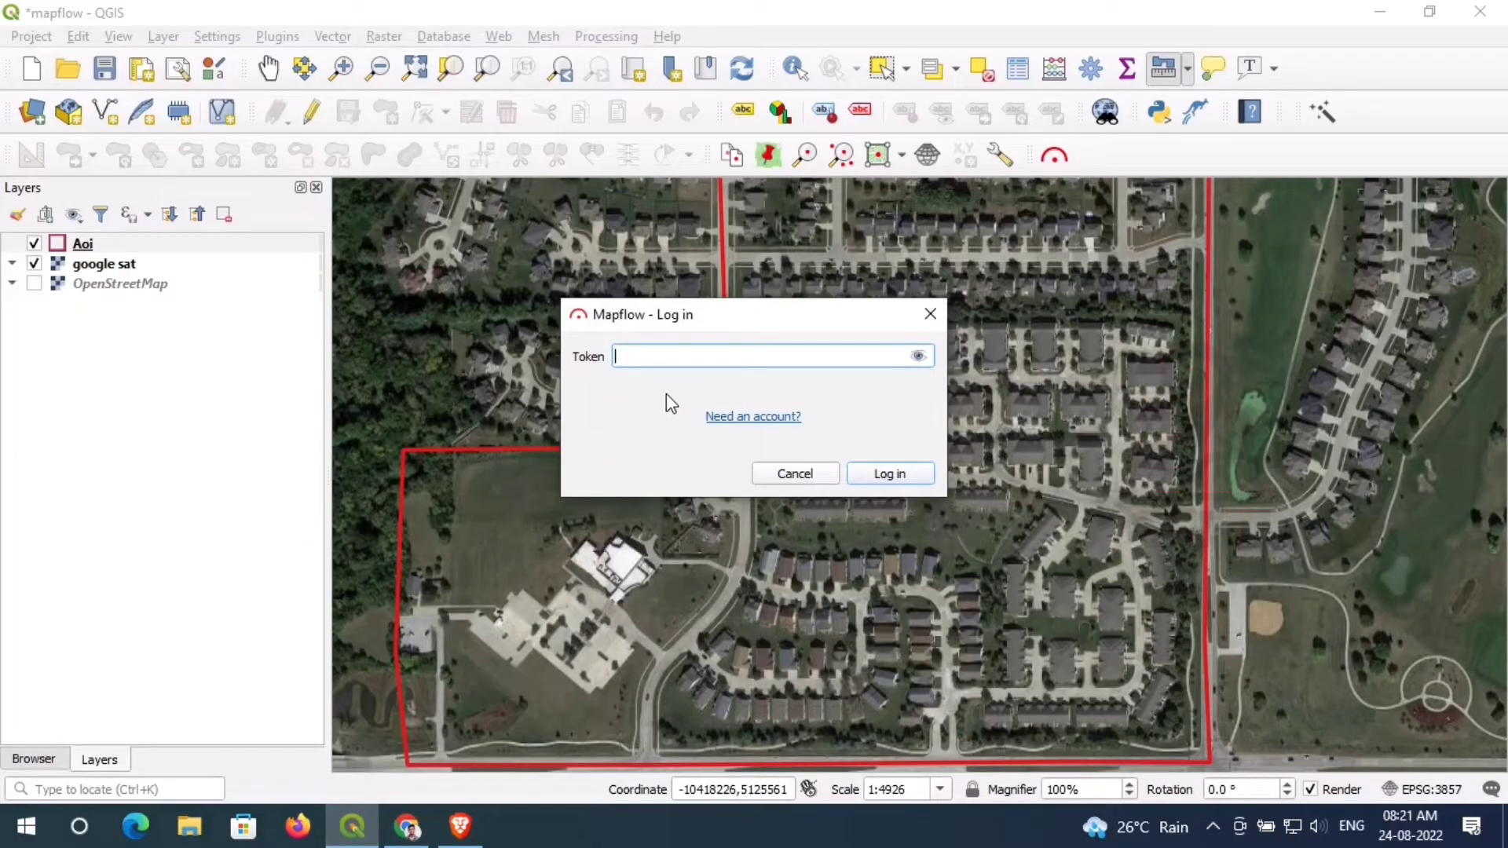
# - Log in to the Mapflow plugin with the pasted token, choose Aoi as the area, and name the processing 'buildings'
pyautogui.hotkey('ctrl', 'v')
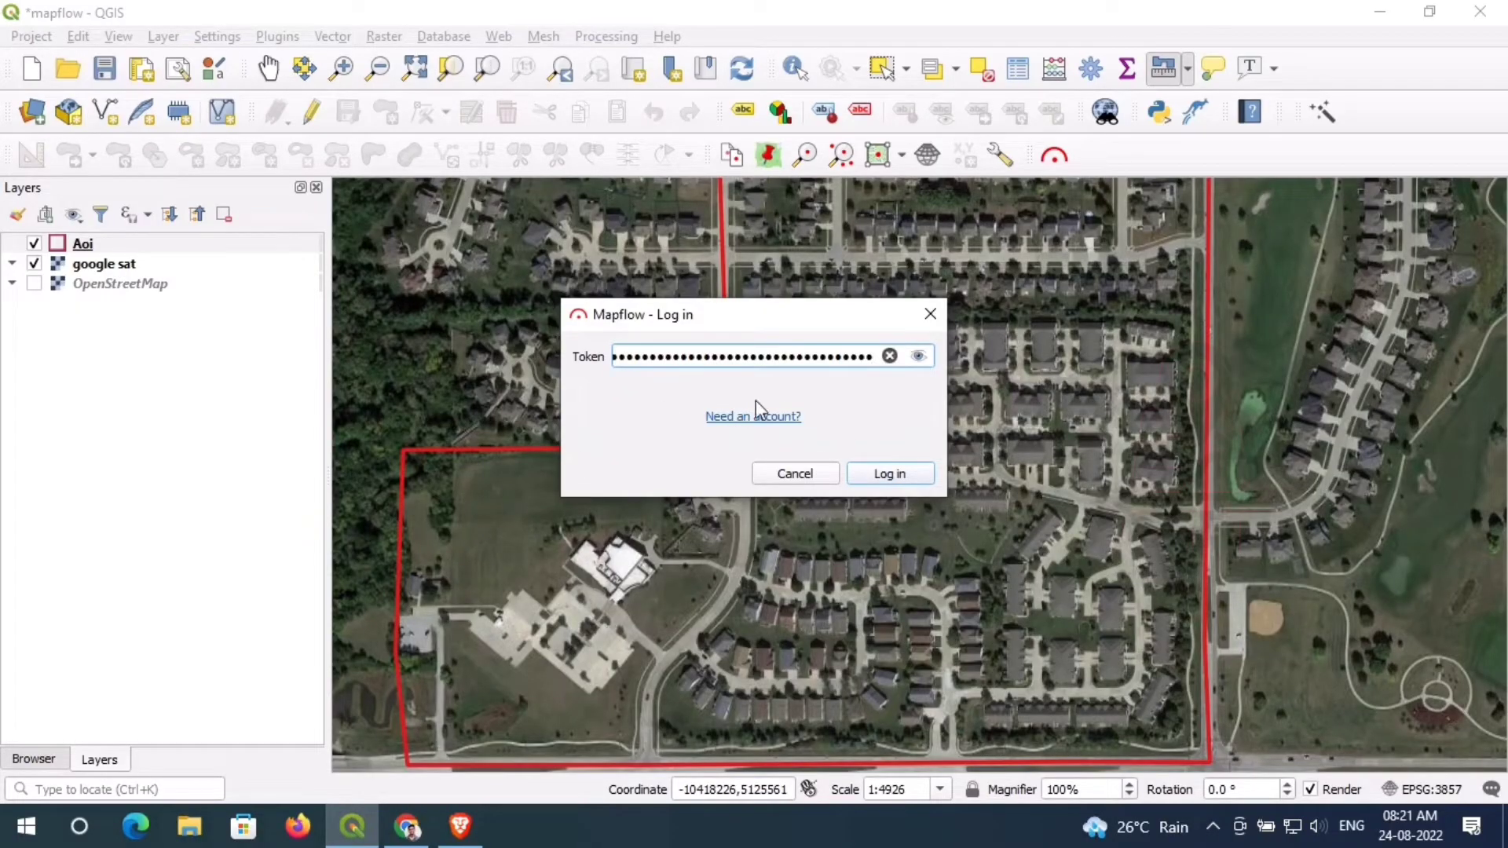
pyautogui.click(897, 475)
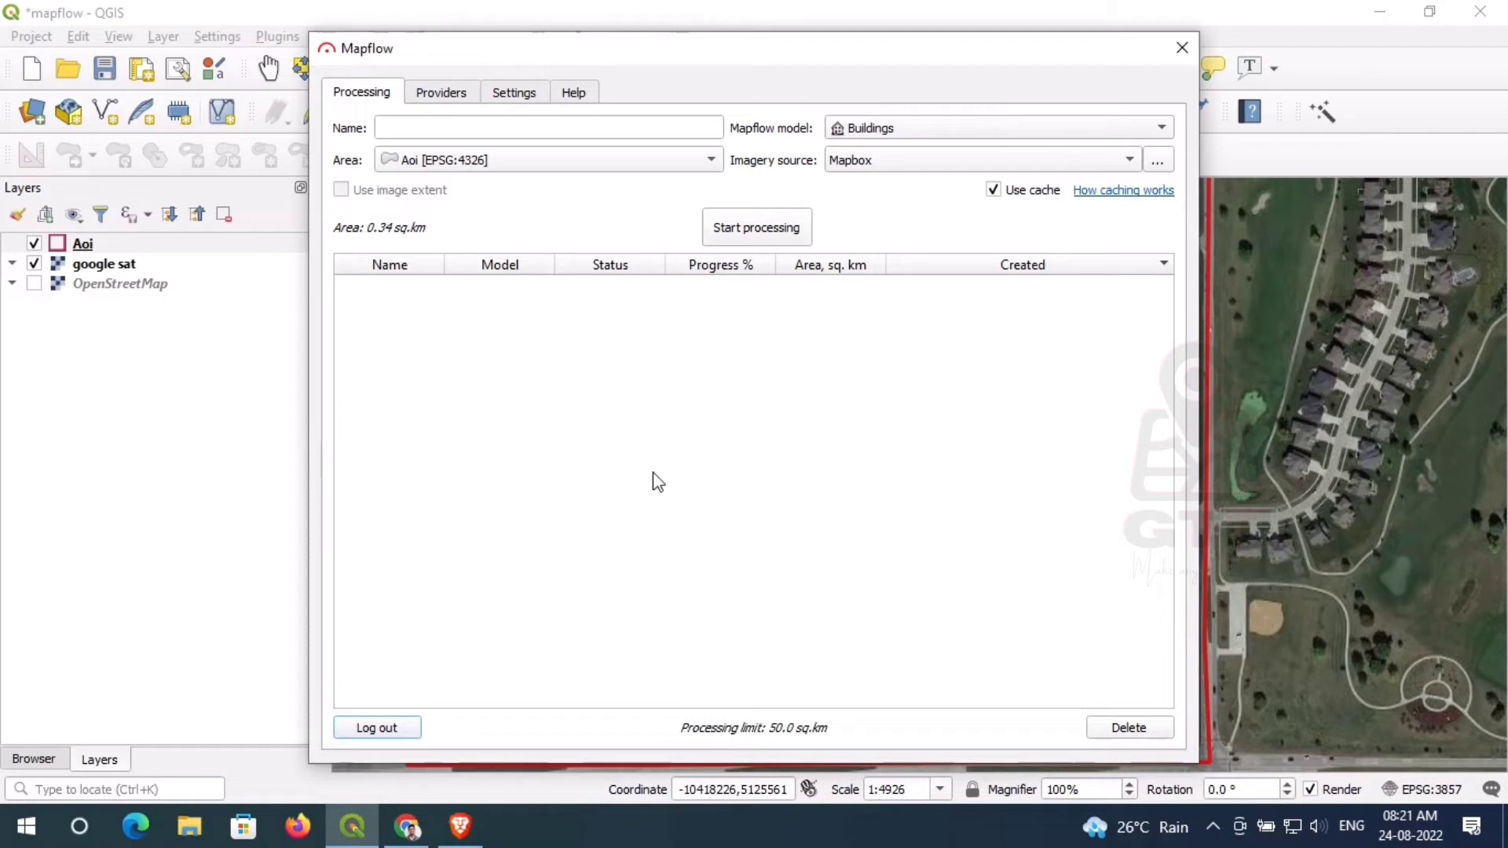
pyautogui.click(499, 167)
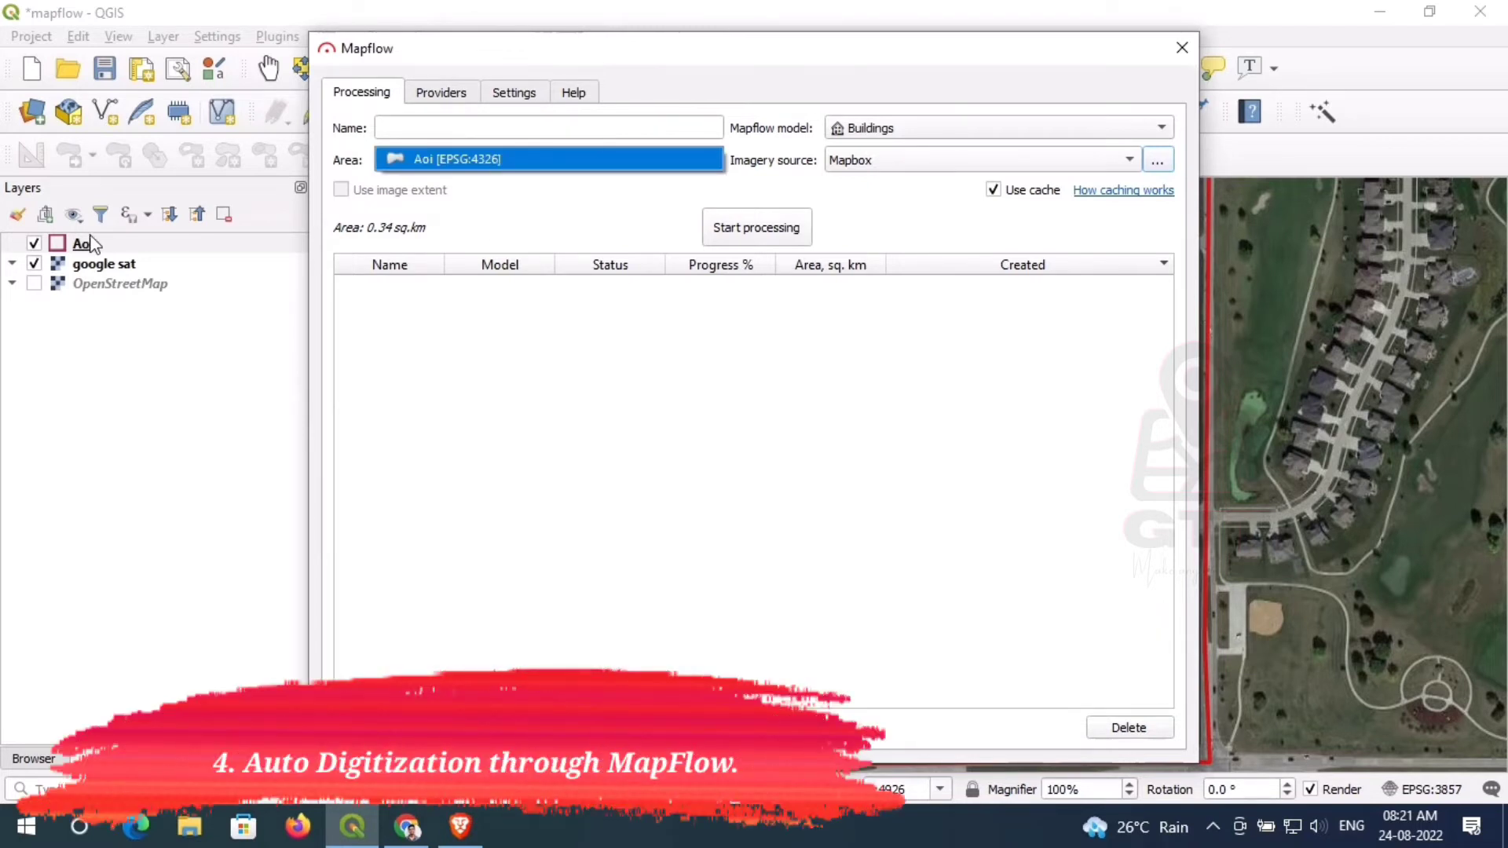
pyautogui.click(448, 132)
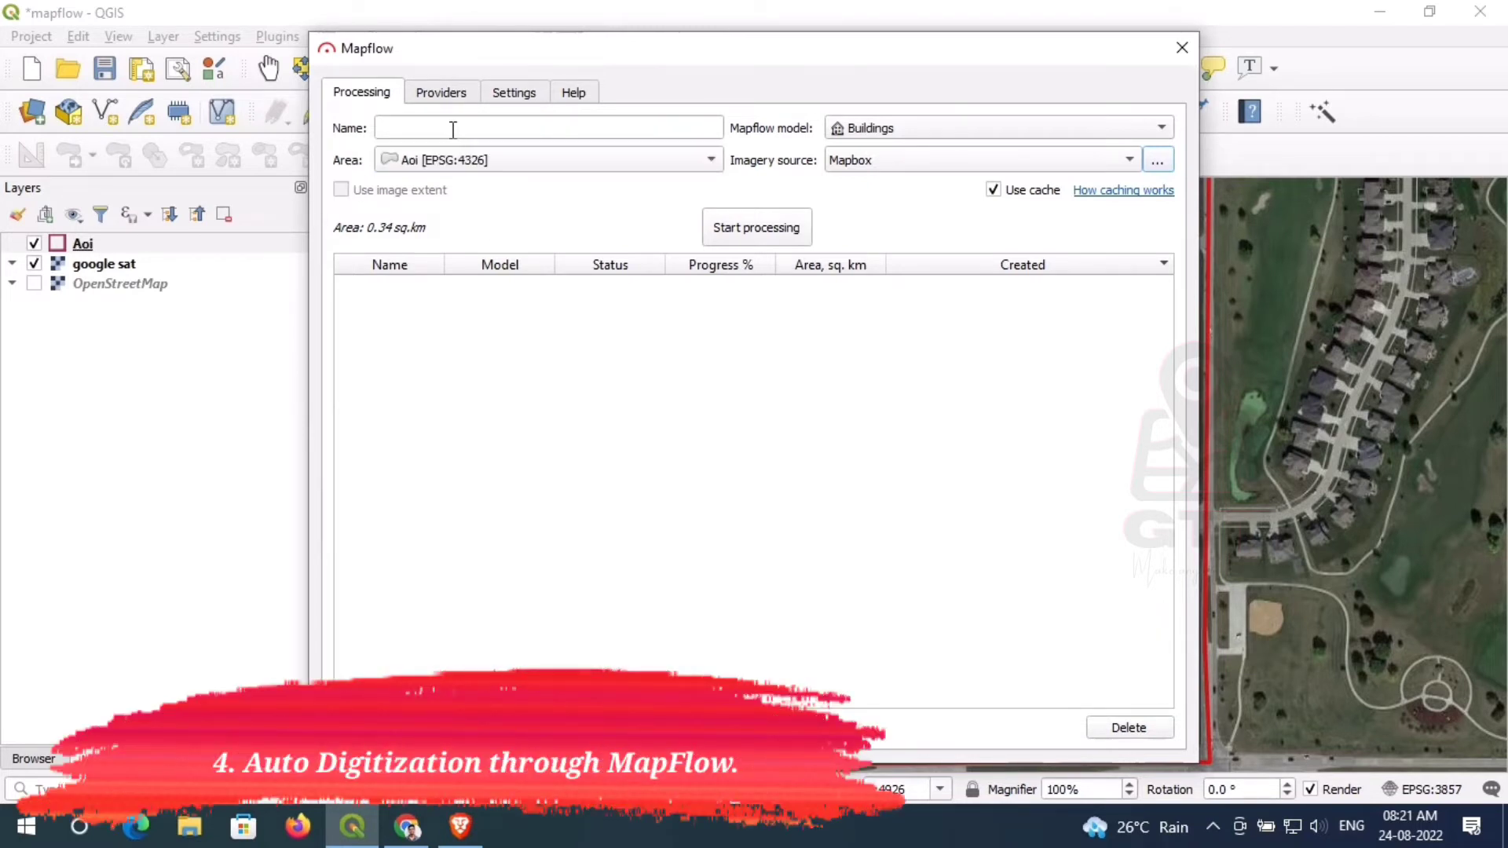
pyautogui.click(458, 130)
pyautogui.write('bu')
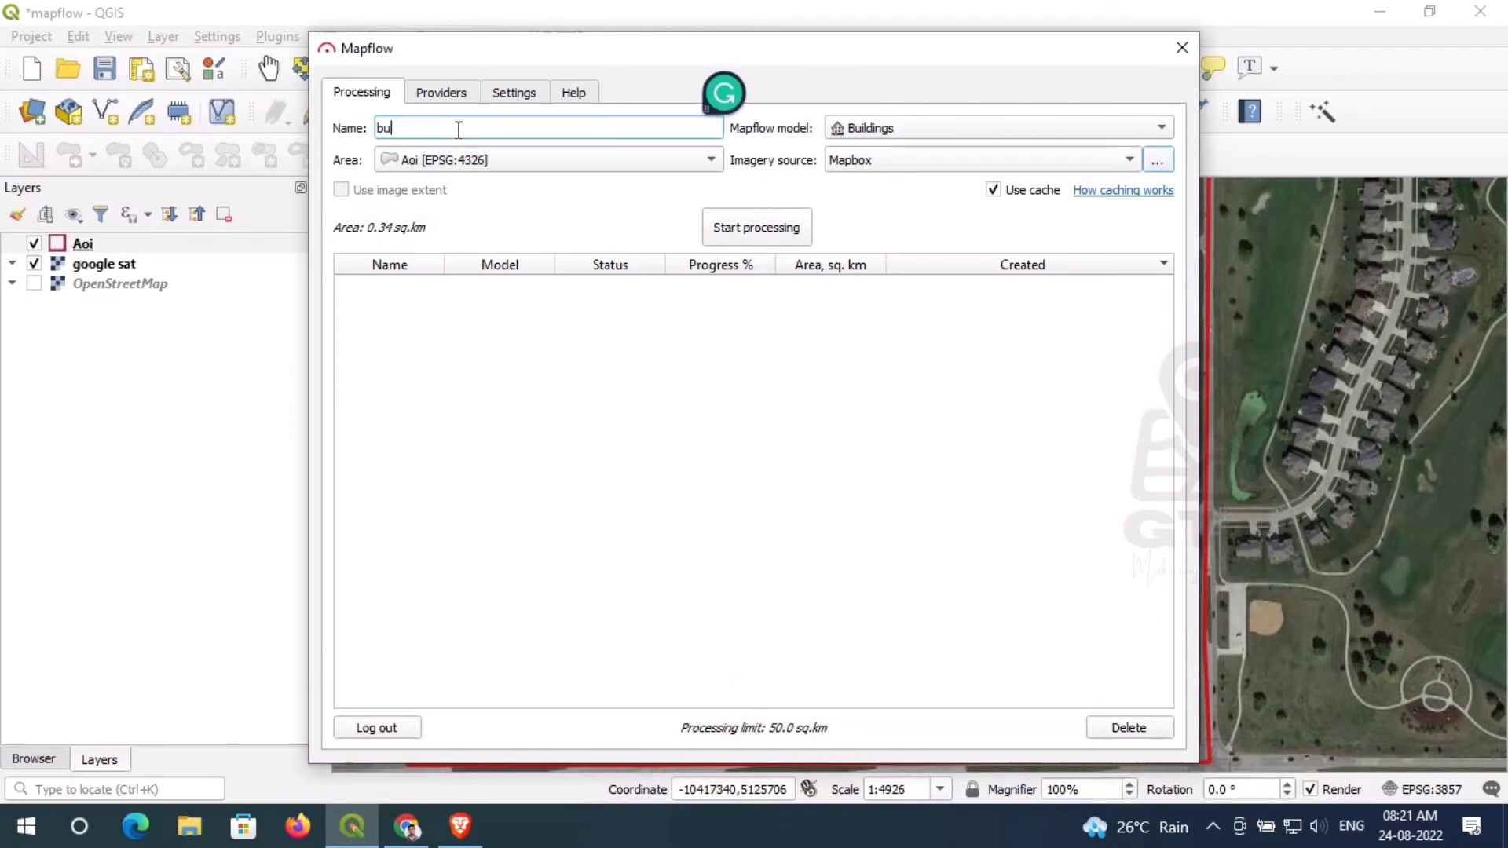
pyautogui.write('ilding')
# - Keep Buildings as the detection model and Mapbox as the imagery source
pyautogui.click(951, 132)
pyautogui.click(946, 128)
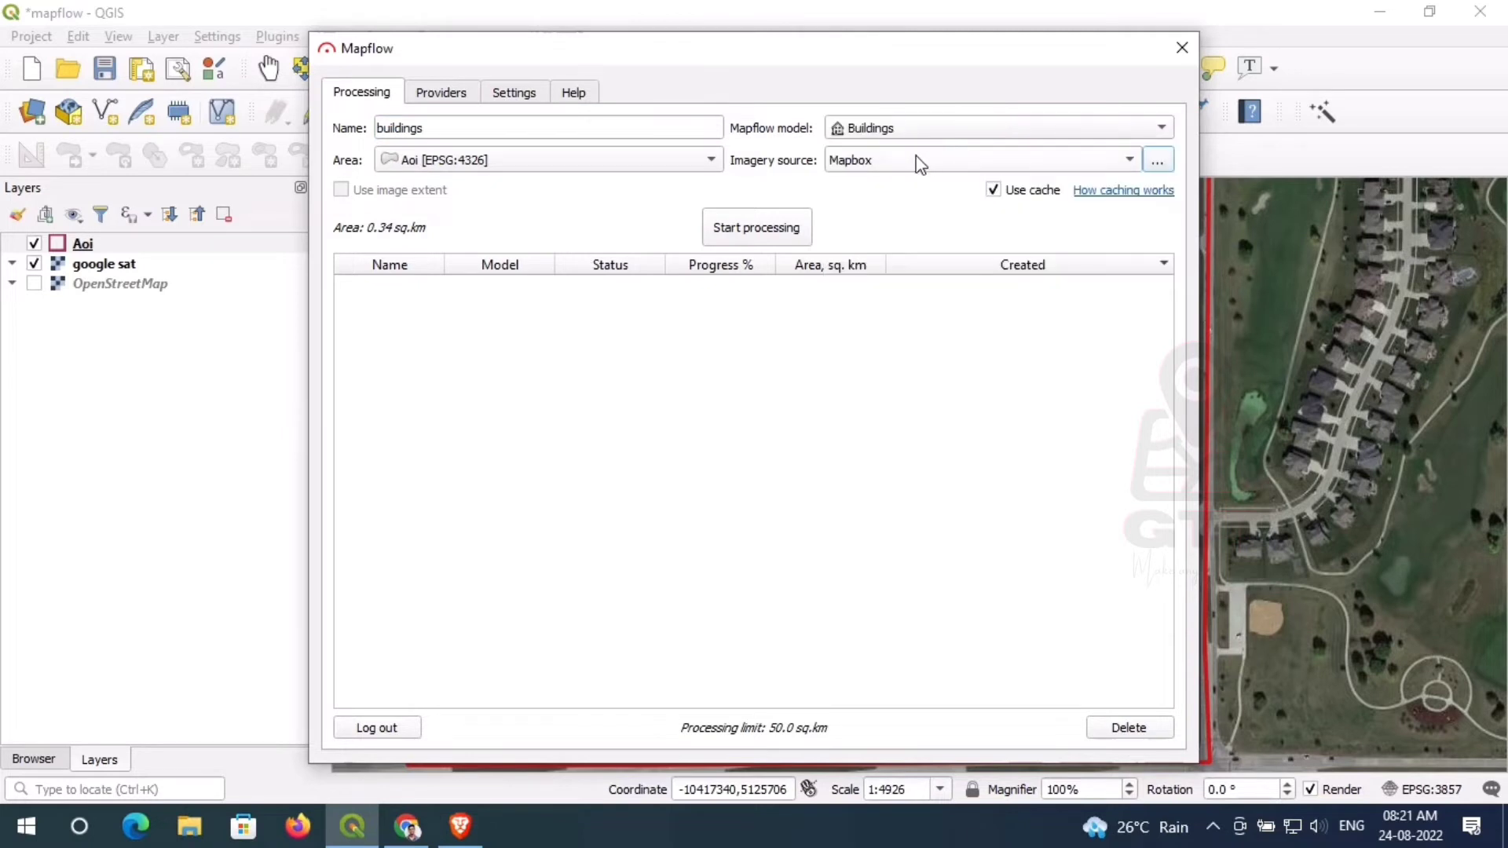
pyautogui.click(906, 158)
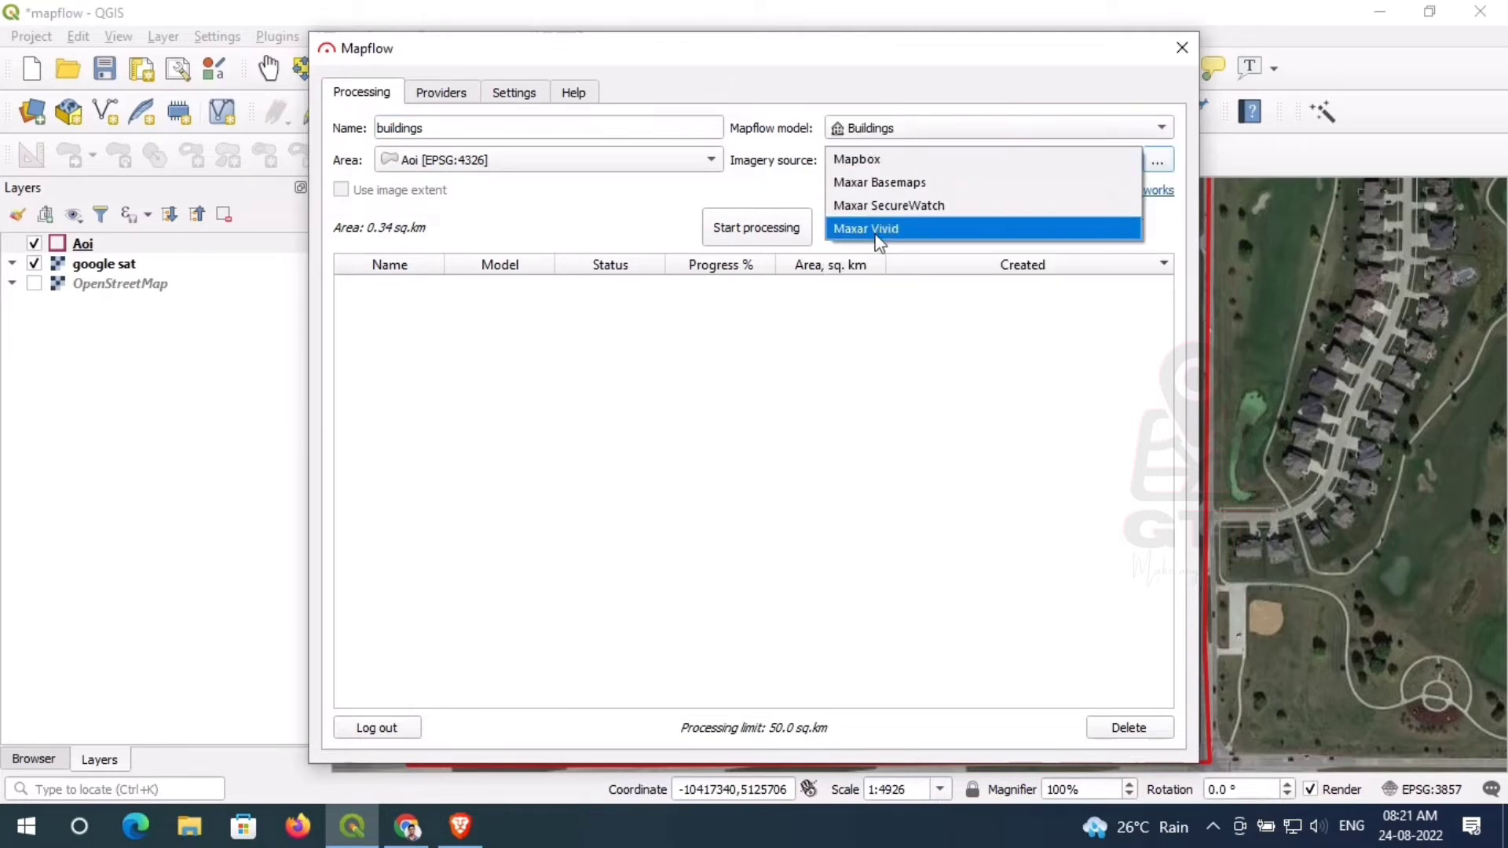
pyautogui.click(878, 163)
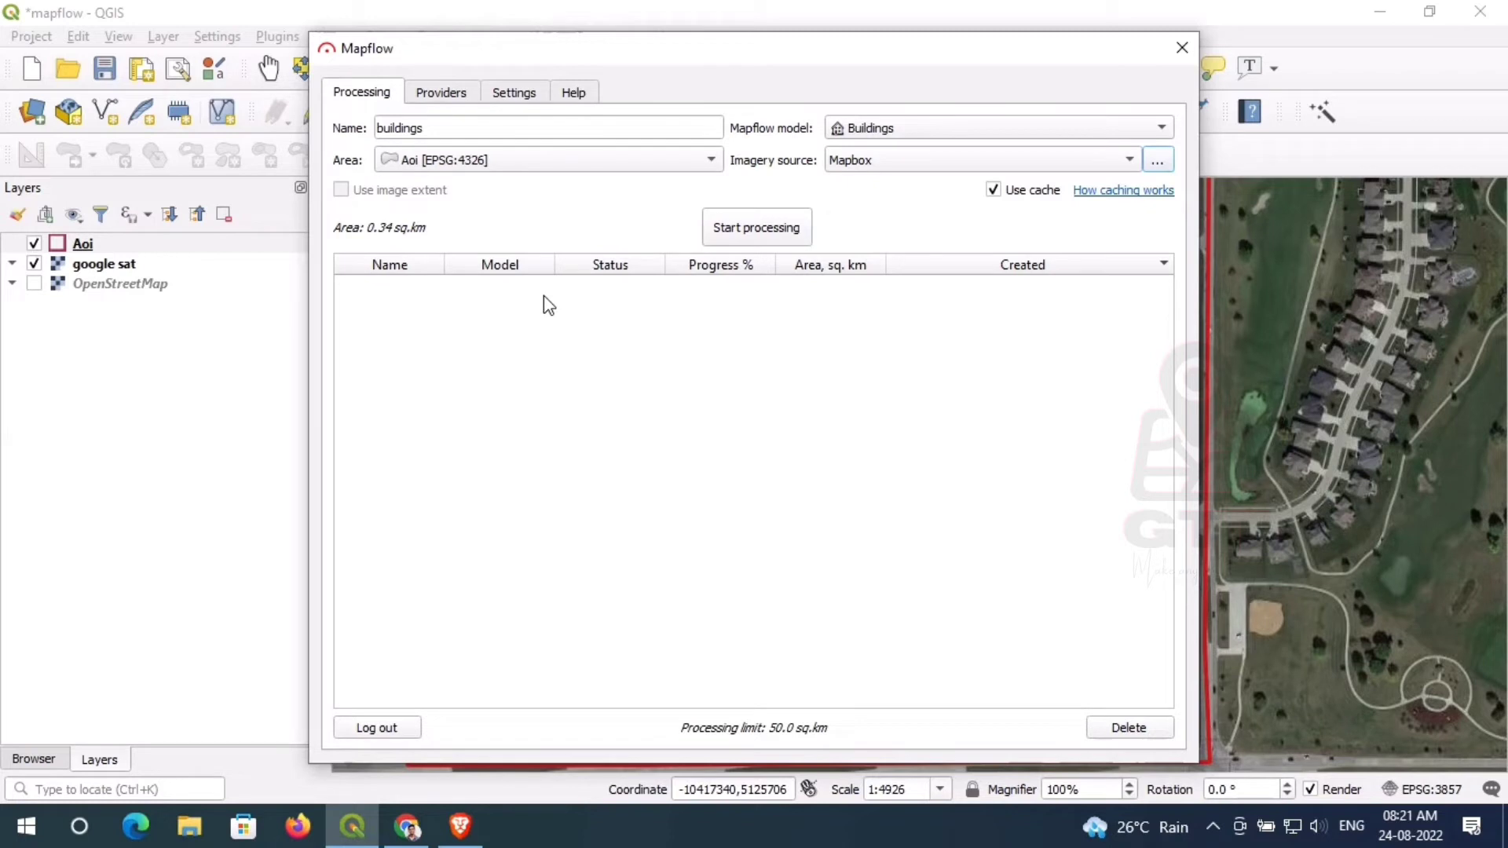
# - Run the buildings processing, acknowledge both messages, and load its buildings and buildings image layers
pyautogui.click(736, 229)
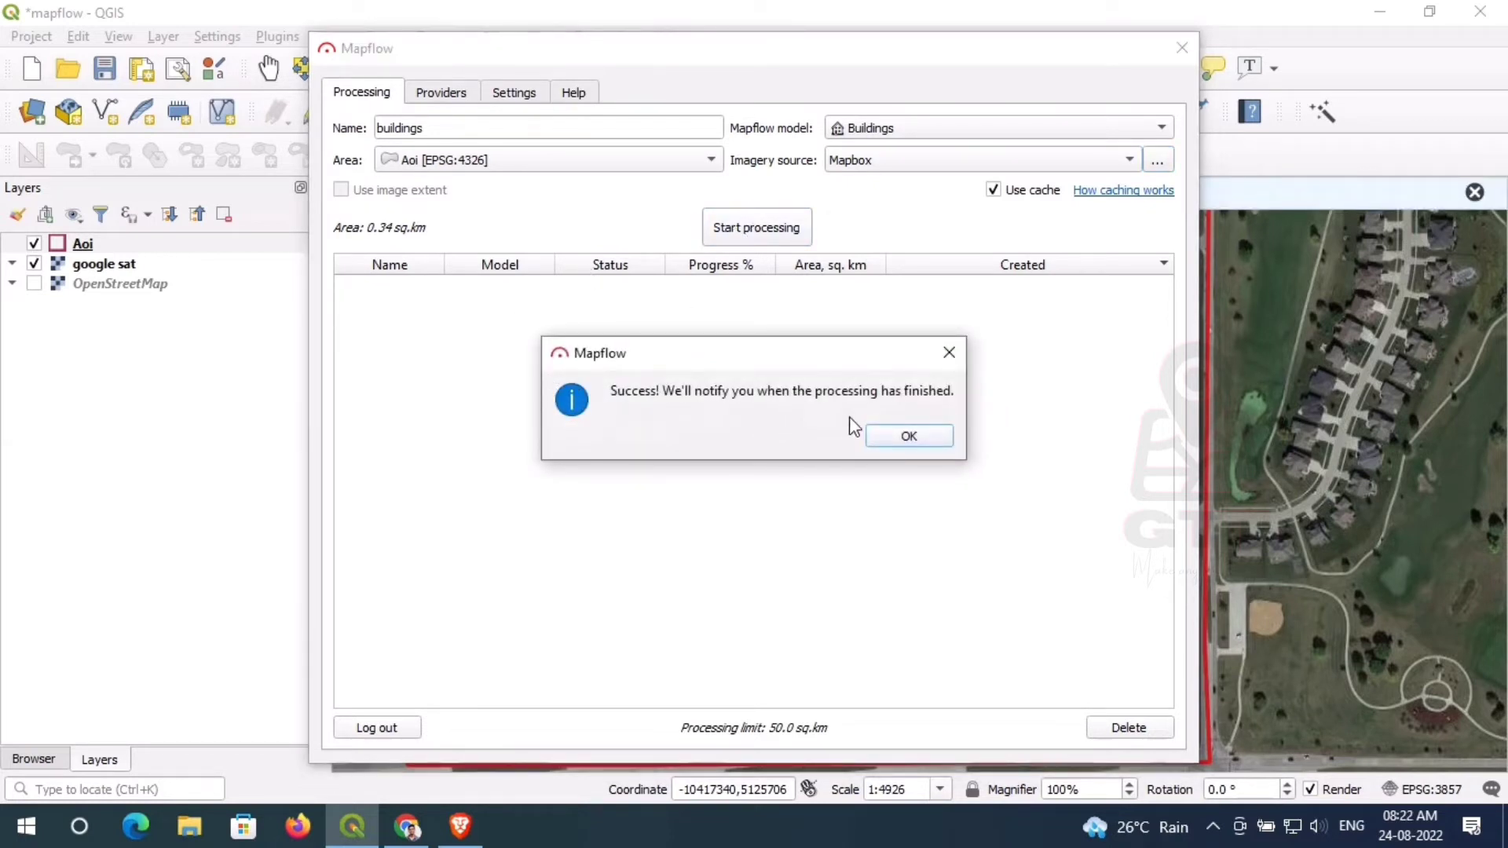
pyautogui.click(912, 438)
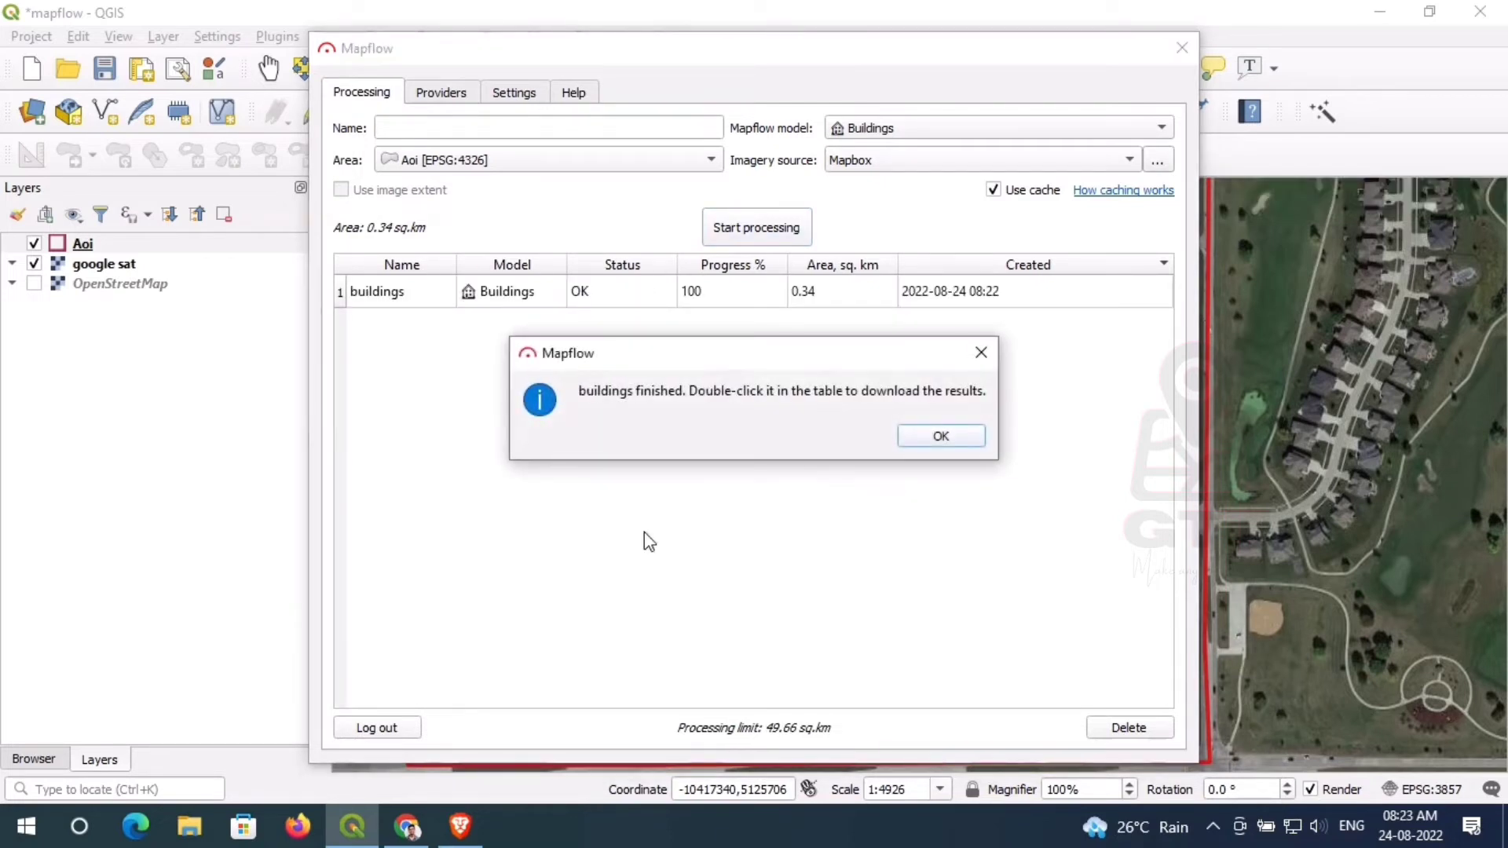
pyautogui.click(947, 441)
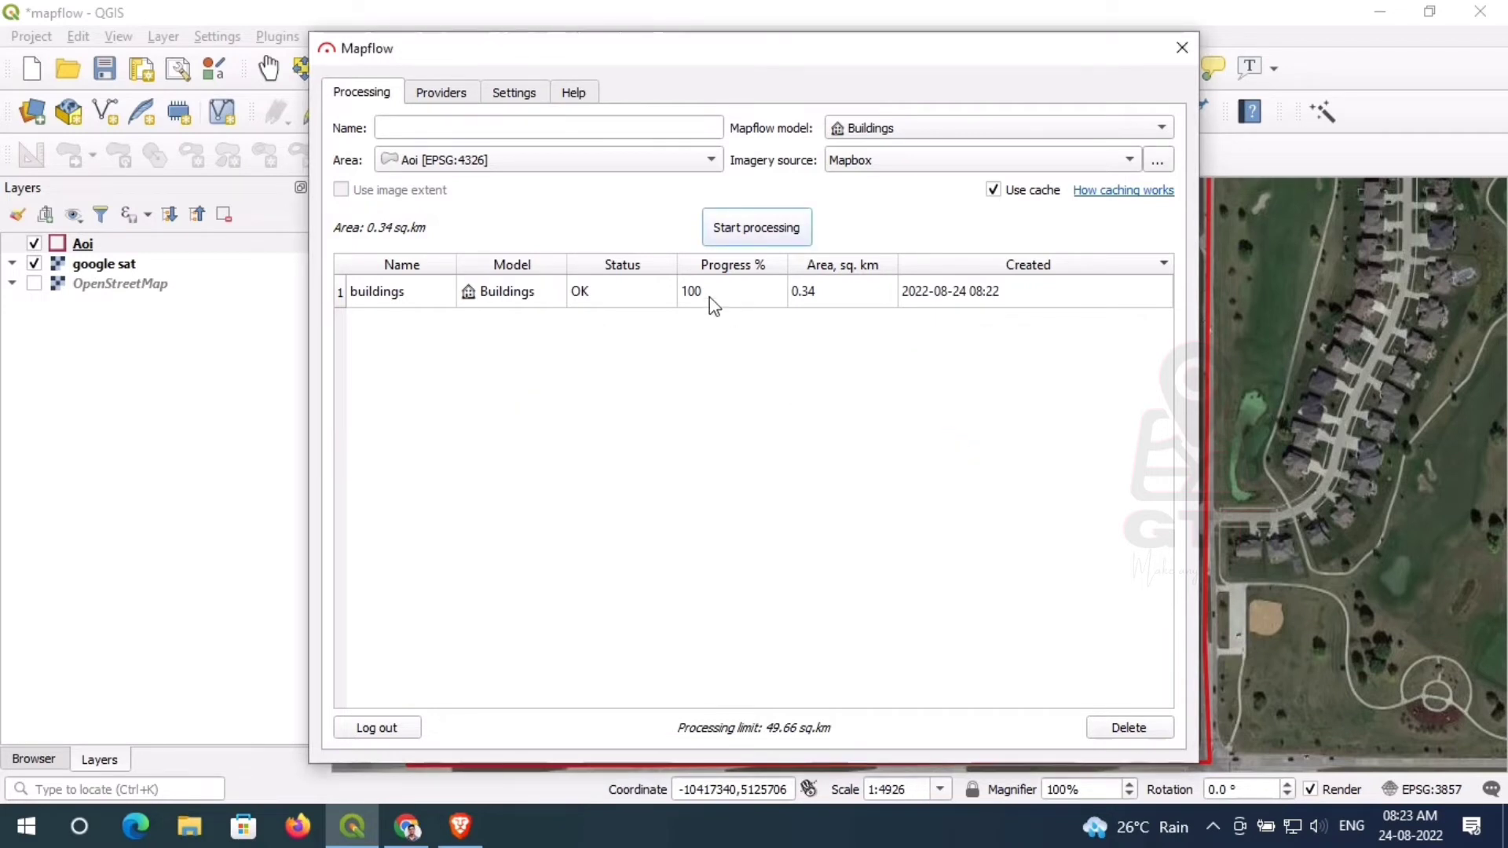
pyautogui.click(385, 299)
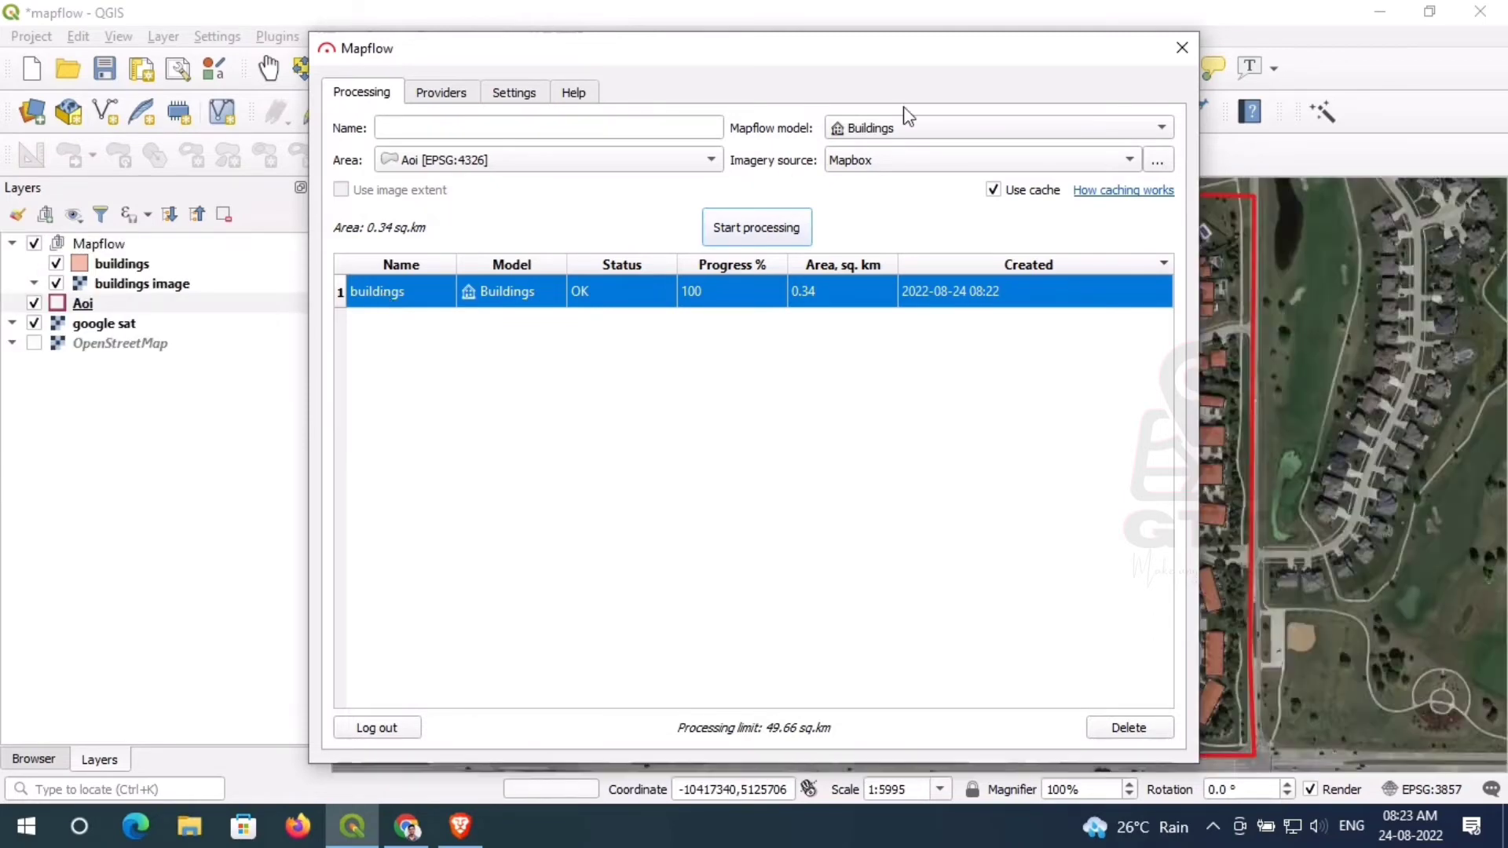
pyautogui.click(1184, 51)
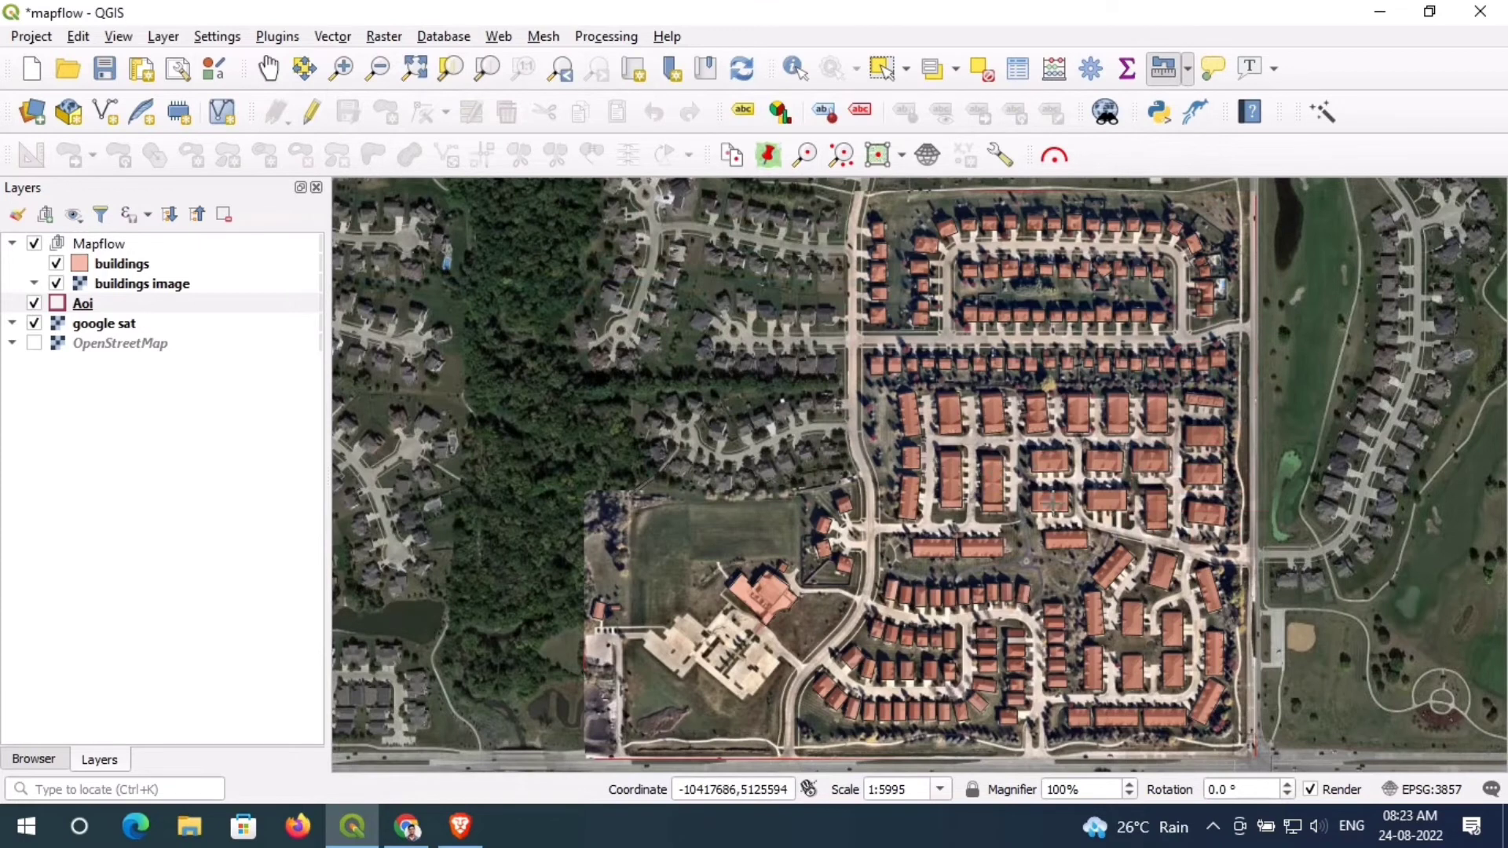
# - Hide the google sat layer and move Aoi above the Mapflow result layers
pyautogui.click(35, 323)
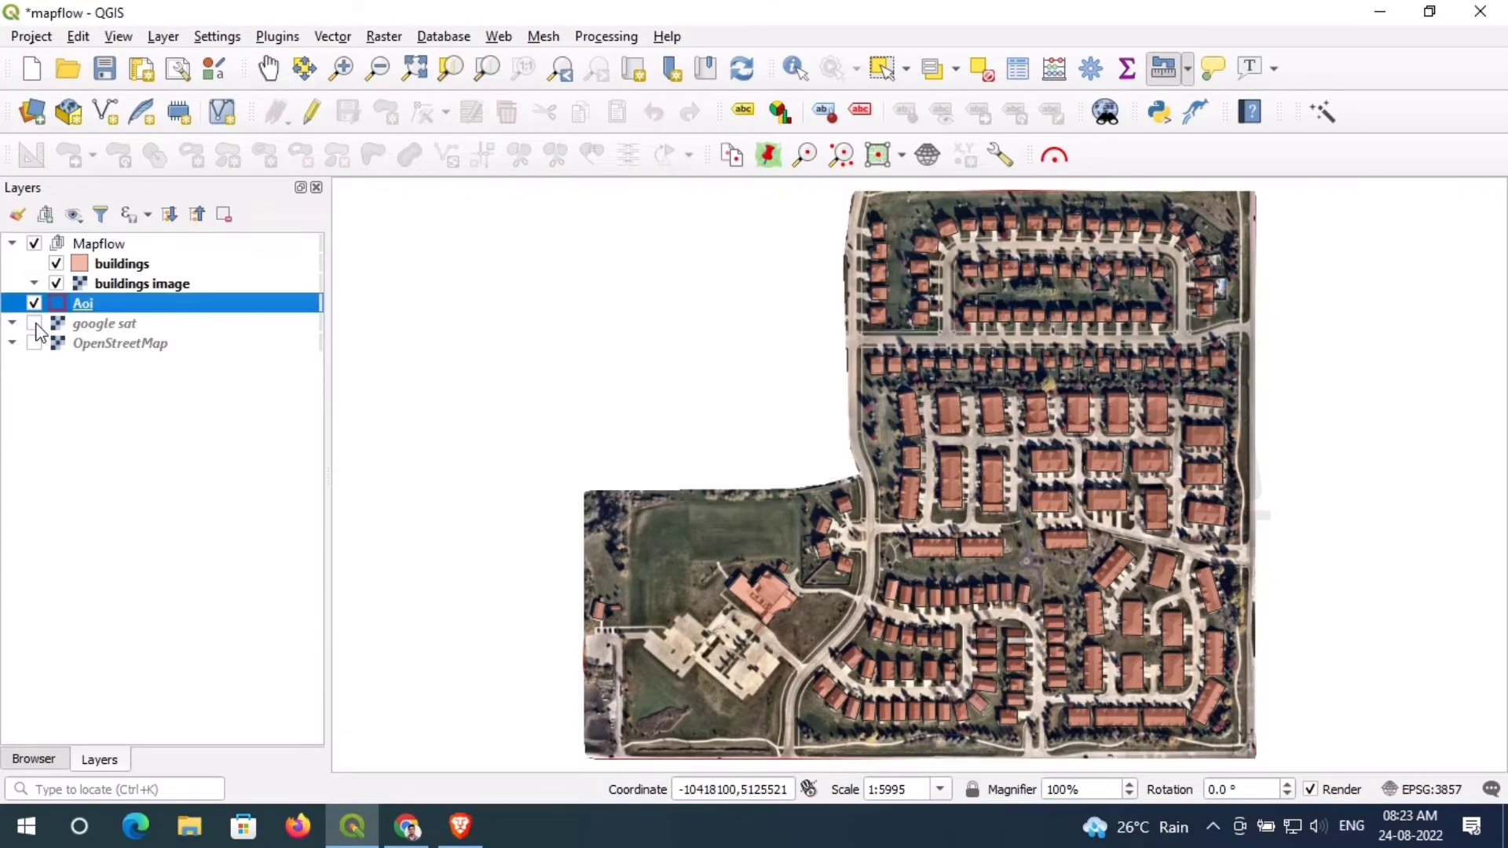
pyautogui.click(114, 287)
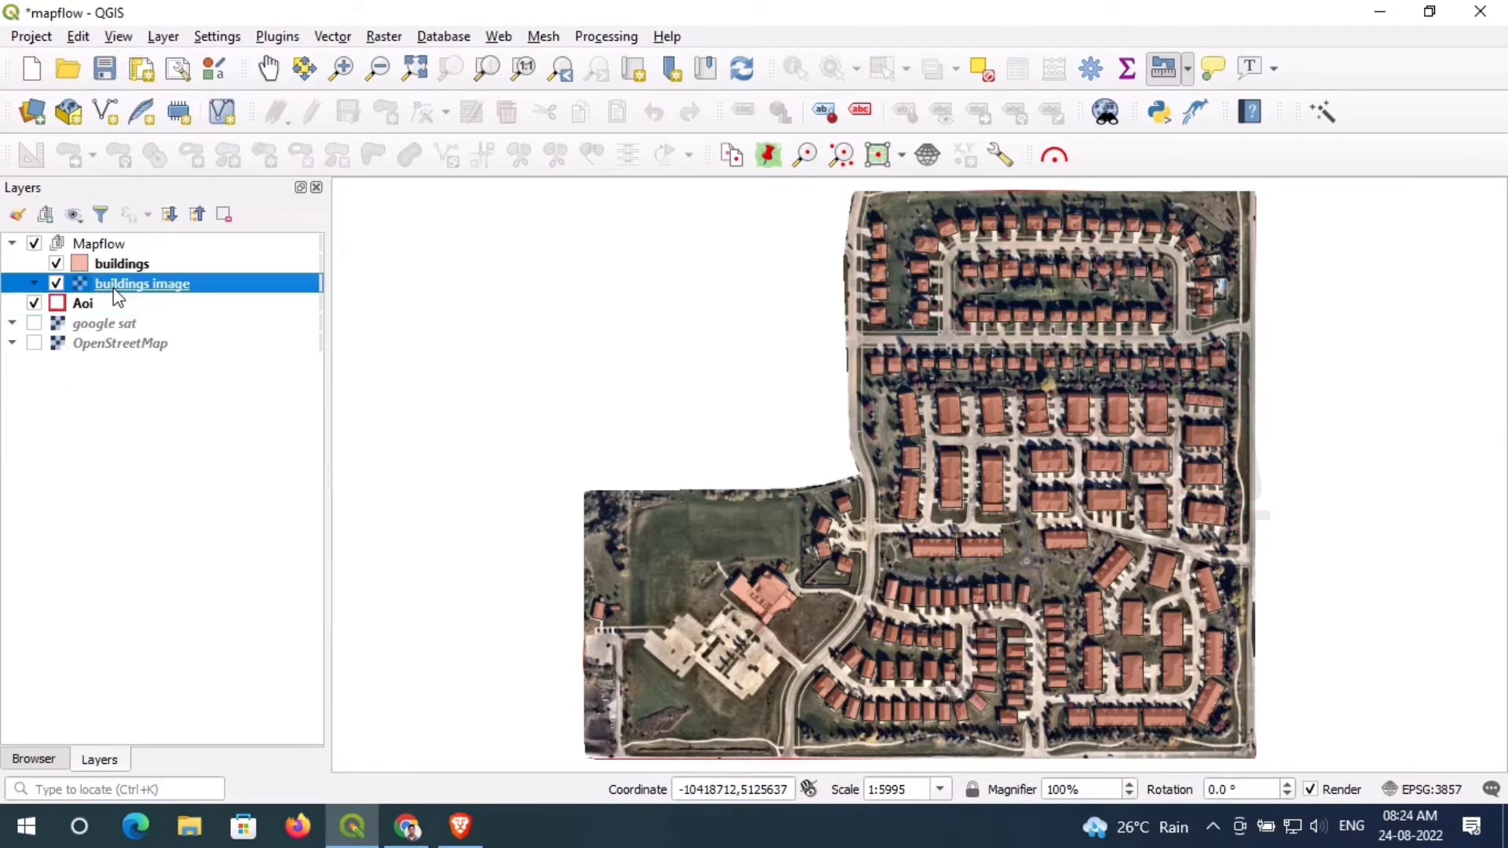
pyautogui.moveTo(68, 304); pyautogui.dragTo(96, 253)
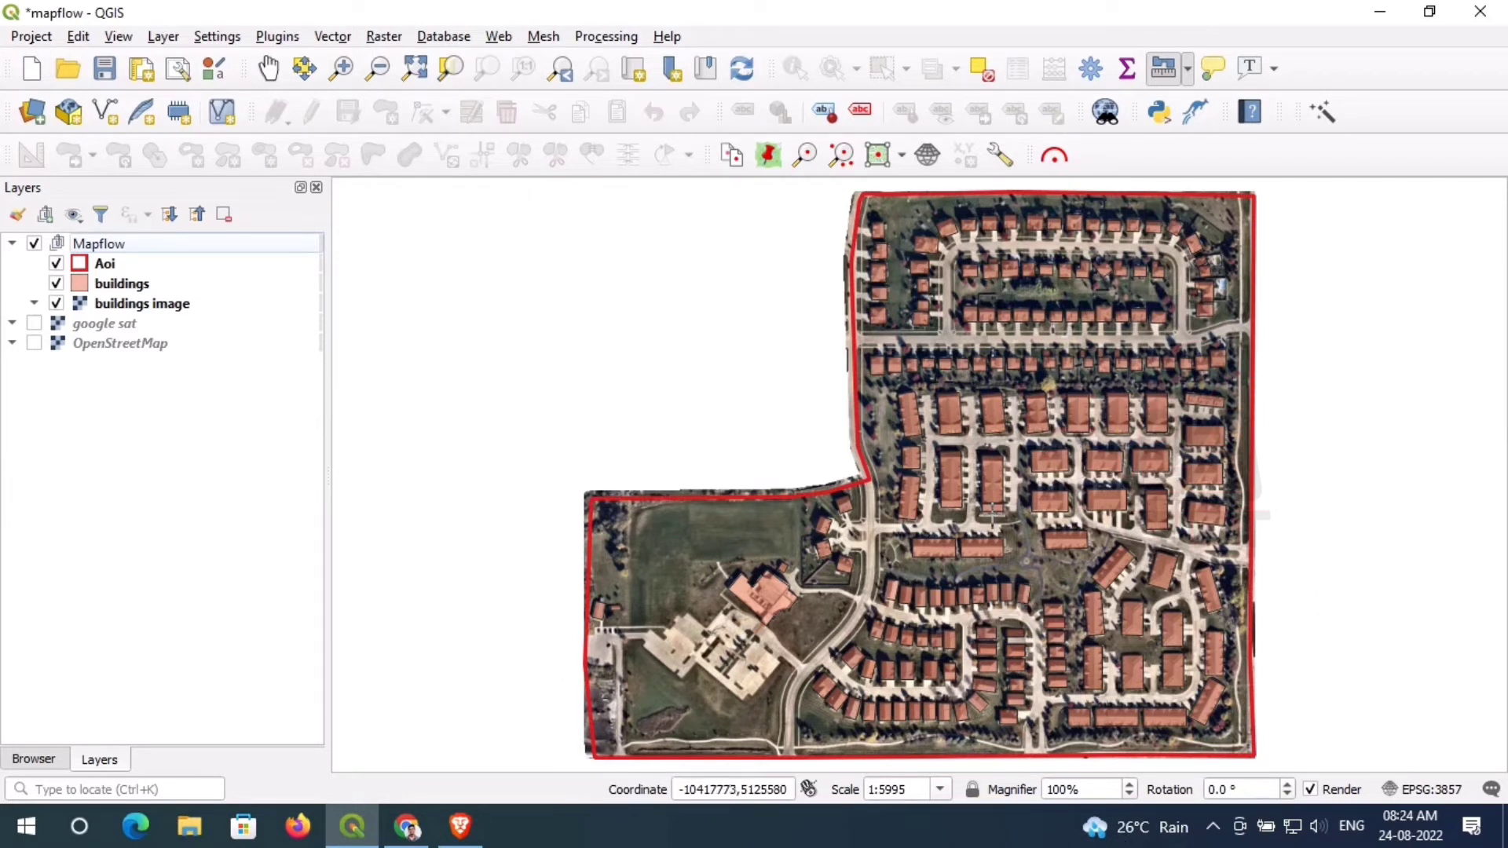
# - Zoom in and pan across the Aoi to inspect the detected building footprints
pyautogui.click(268, 68)
pyautogui.scroll(2, 611, 617)
pyautogui.moveTo(669, 609); pyautogui.dragTo(767, 571)
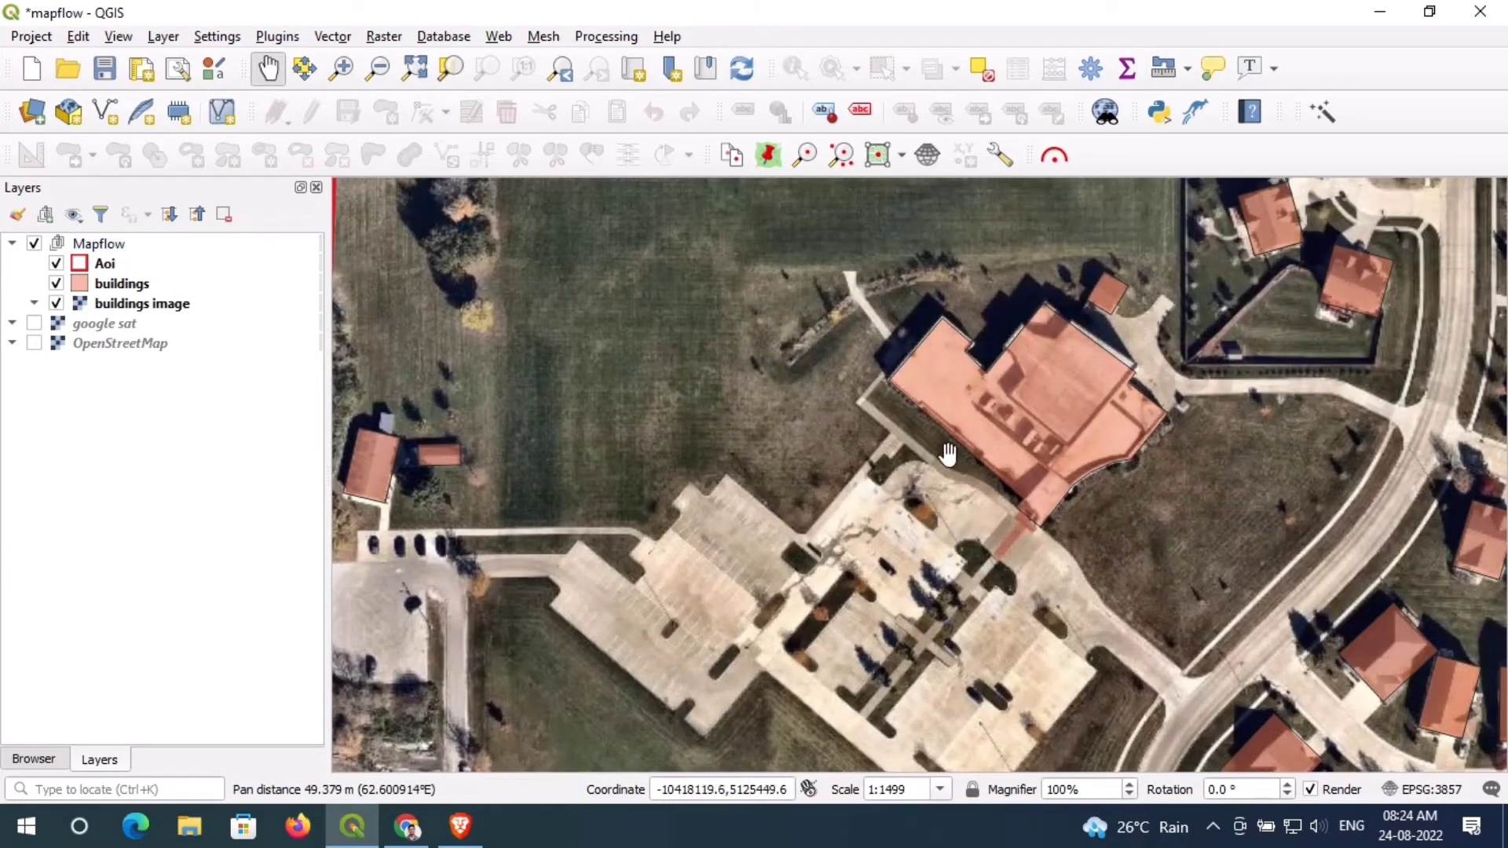
pyautogui.moveTo(1096, 428); pyautogui.dragTo(785, 570)
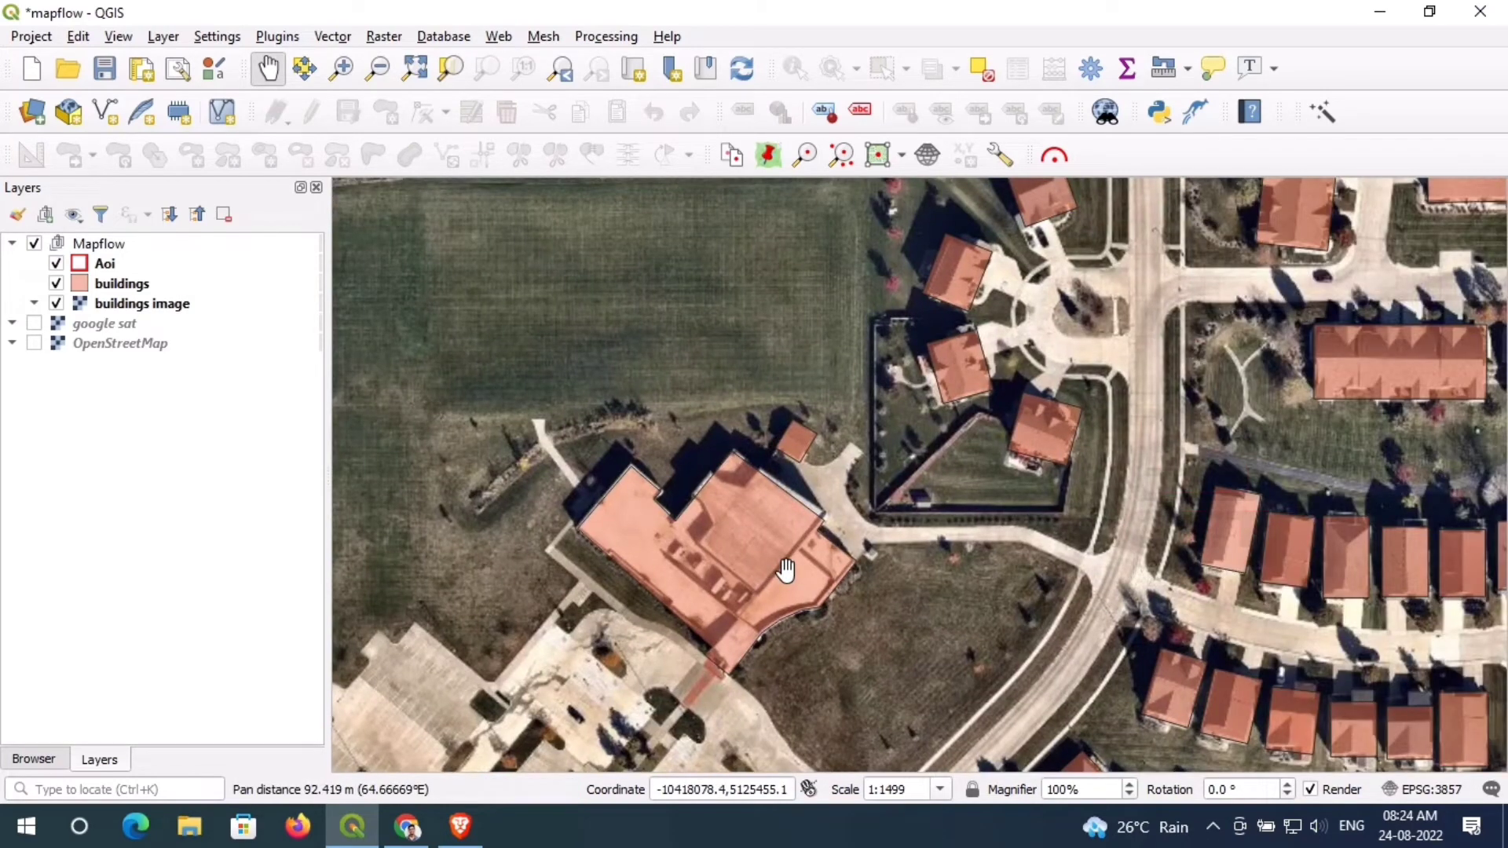
pyautogui.moveTo(923, 522); pyautogui.dragTo(542, 825)
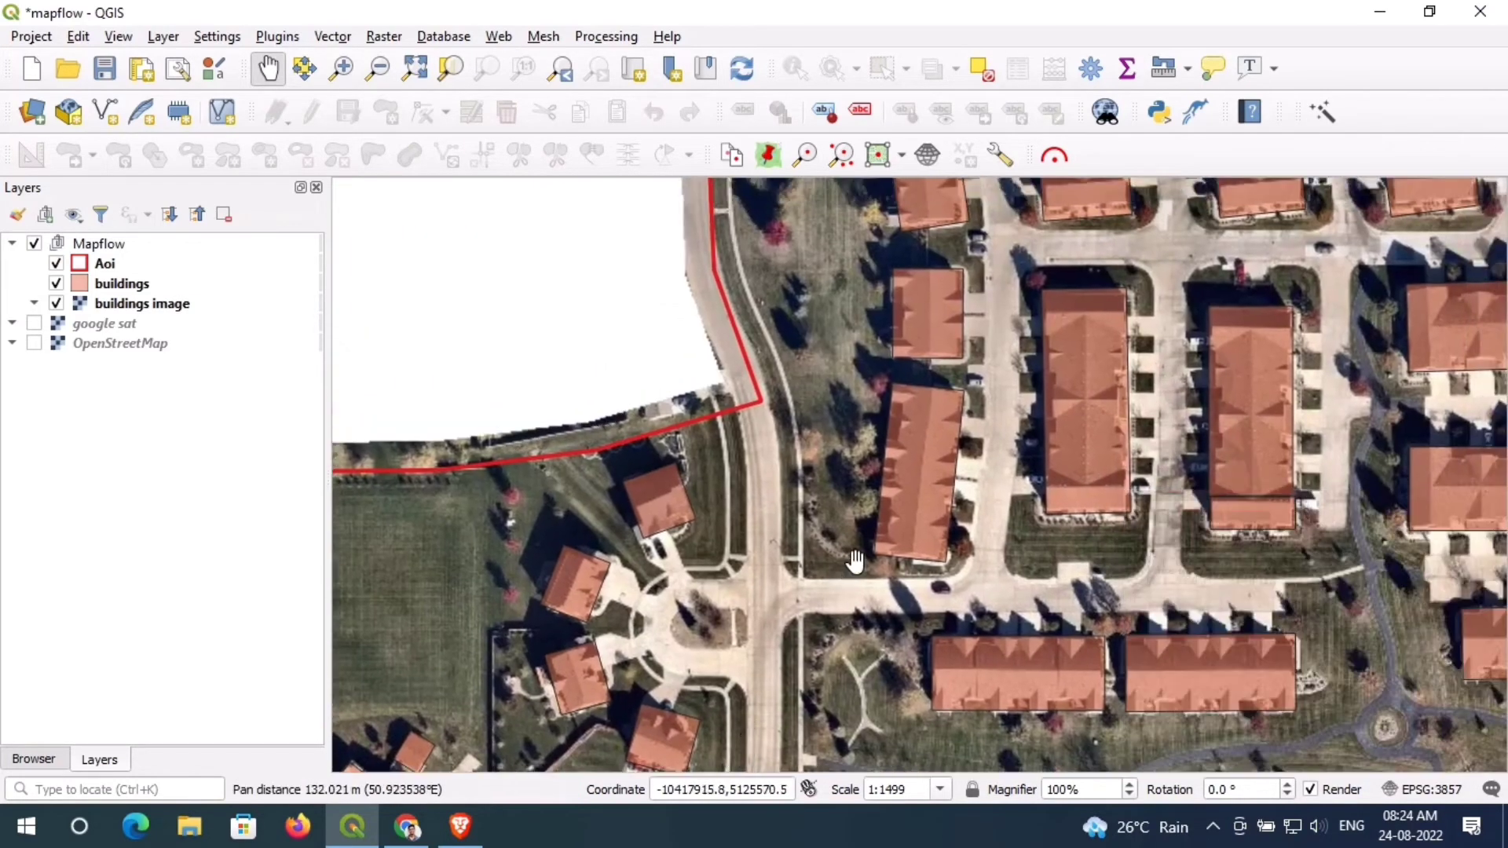
pyautogui.moveTo(1084, 421); pyautogui.dragTo(920, 705)
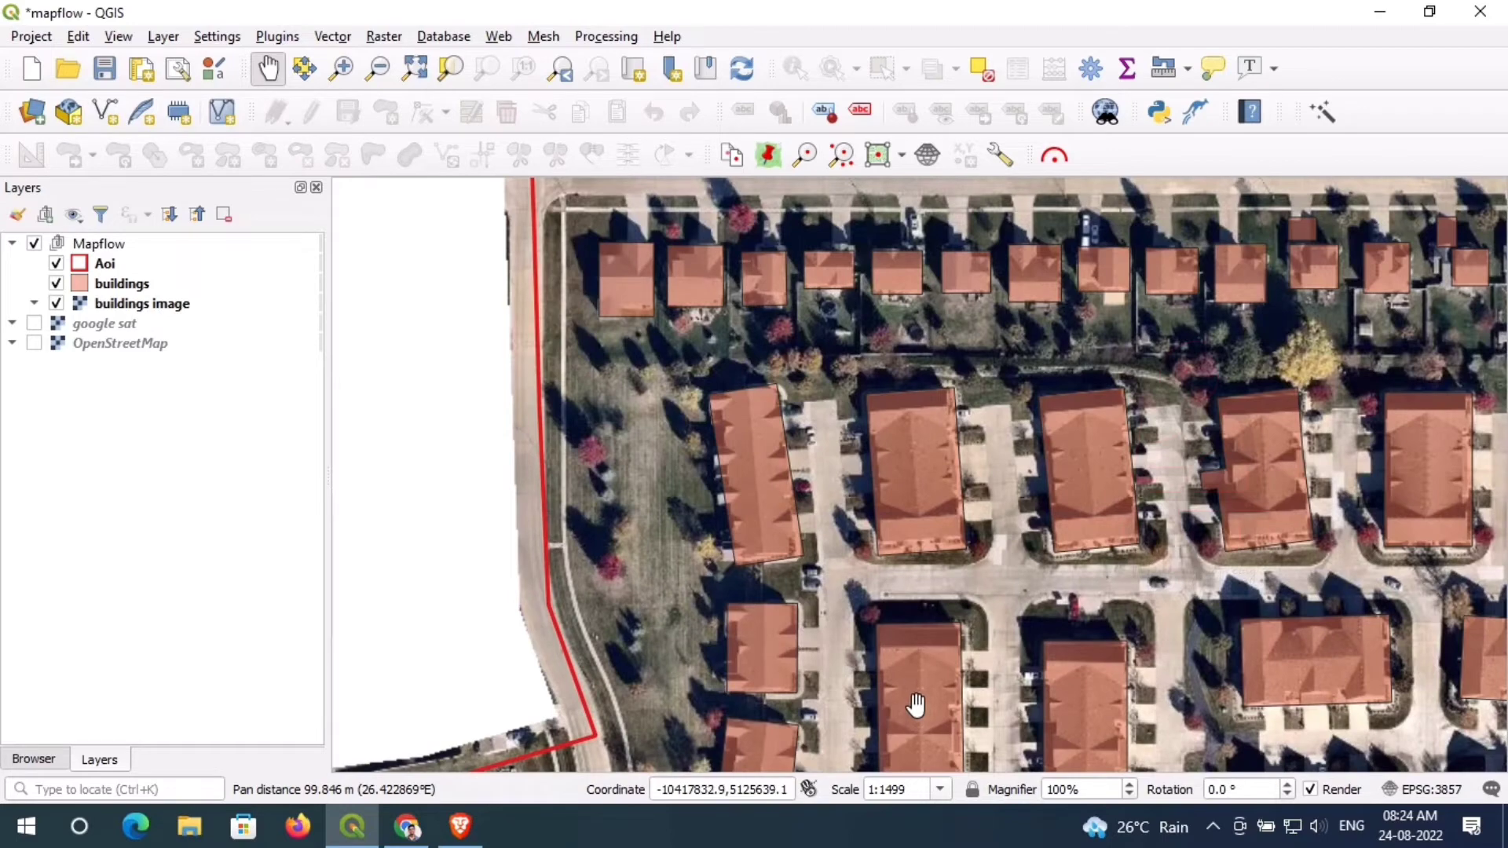
pyautogui.moveTo(829, 420); pyautogui.dragTo(746, 609)
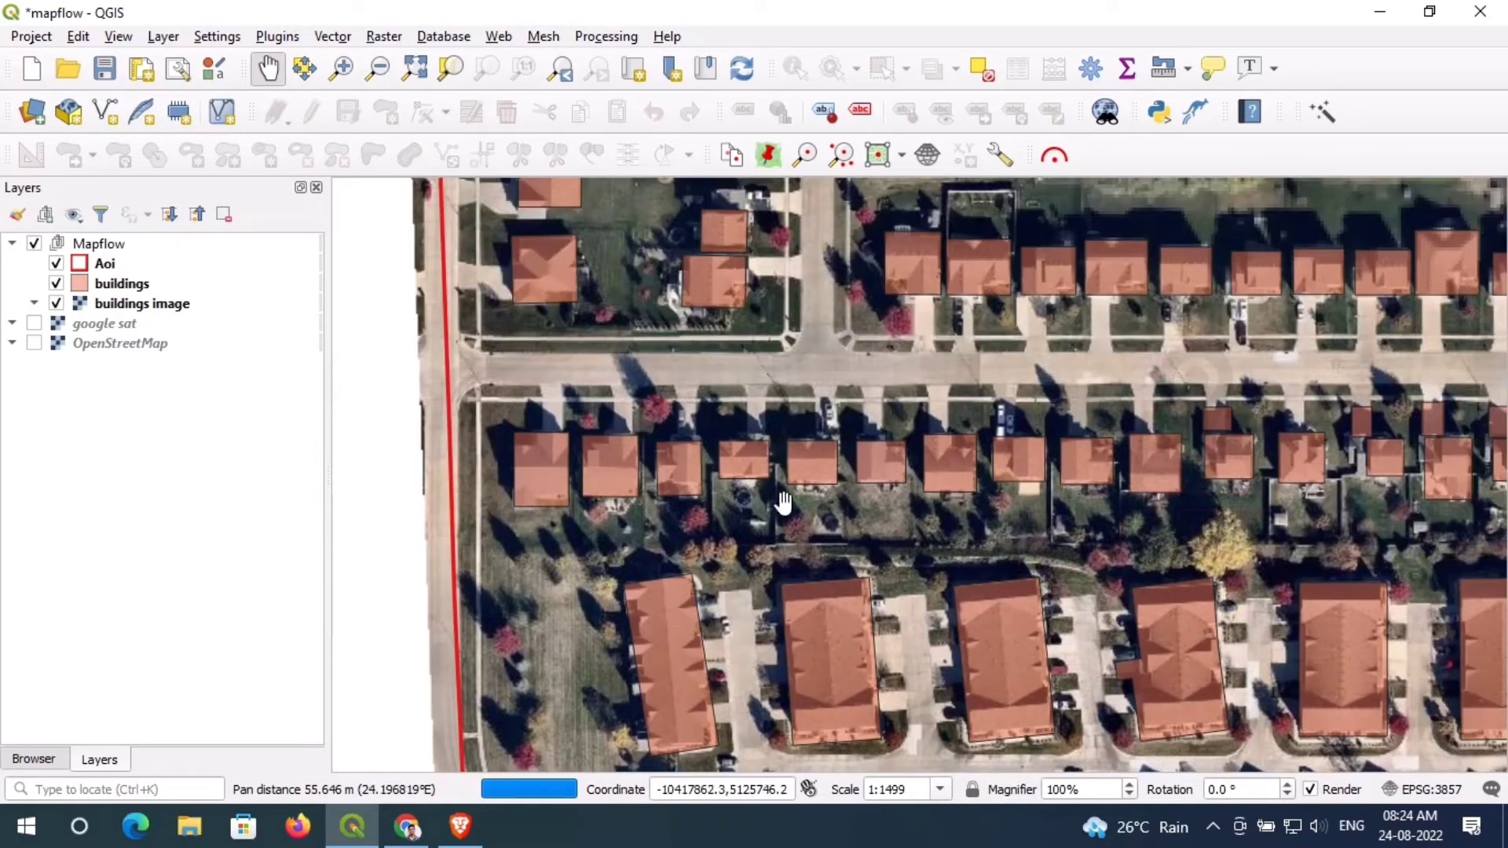
pyautogui.moveTo(703, 343); pyautogui.dragTo(747, 566)
pyautogui.moveTo(680, 443); pyautogui.dragTo(668, 691)
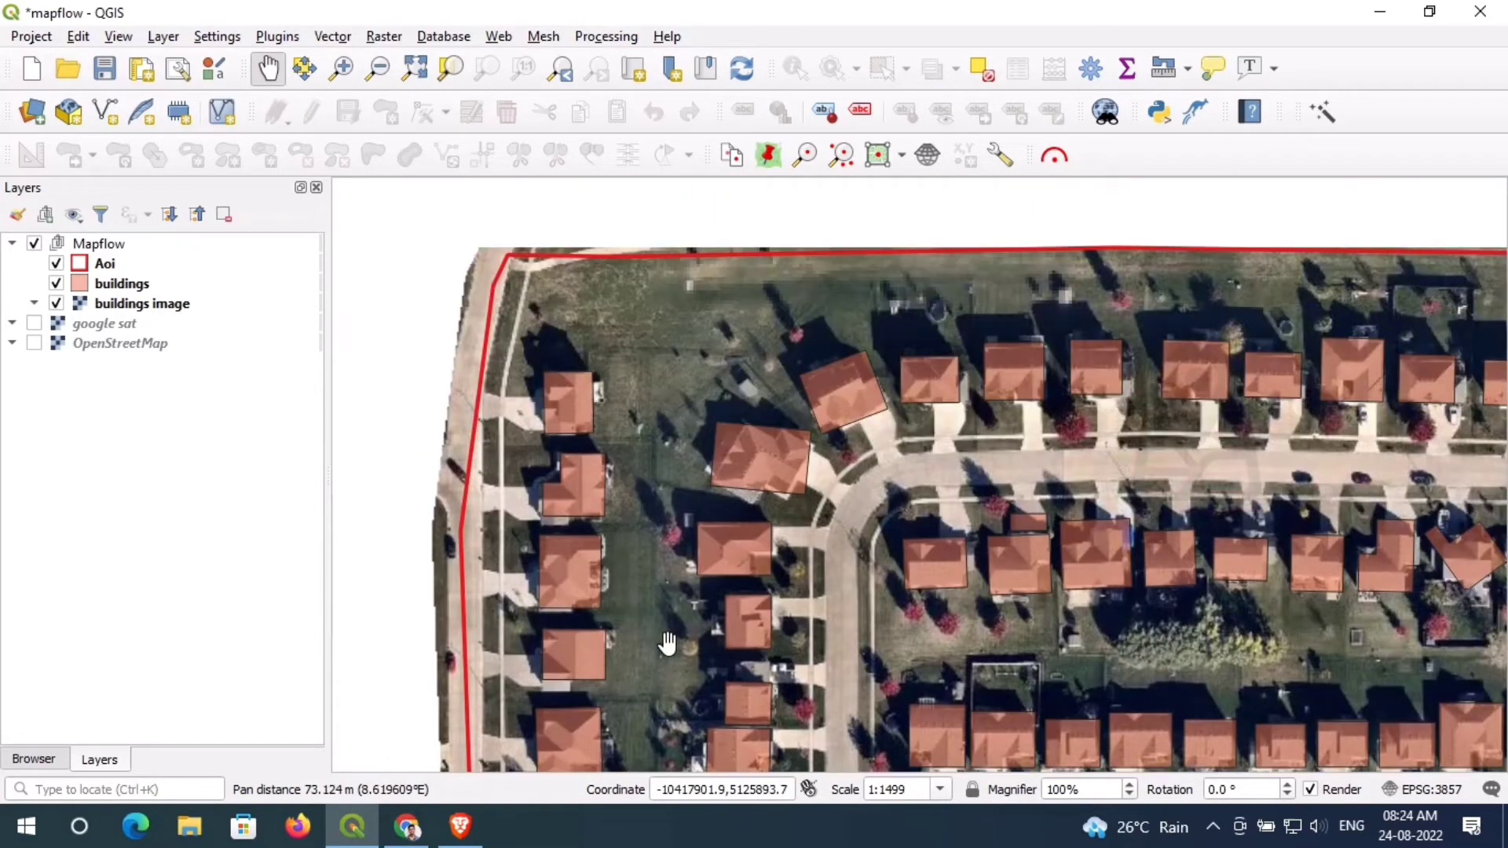
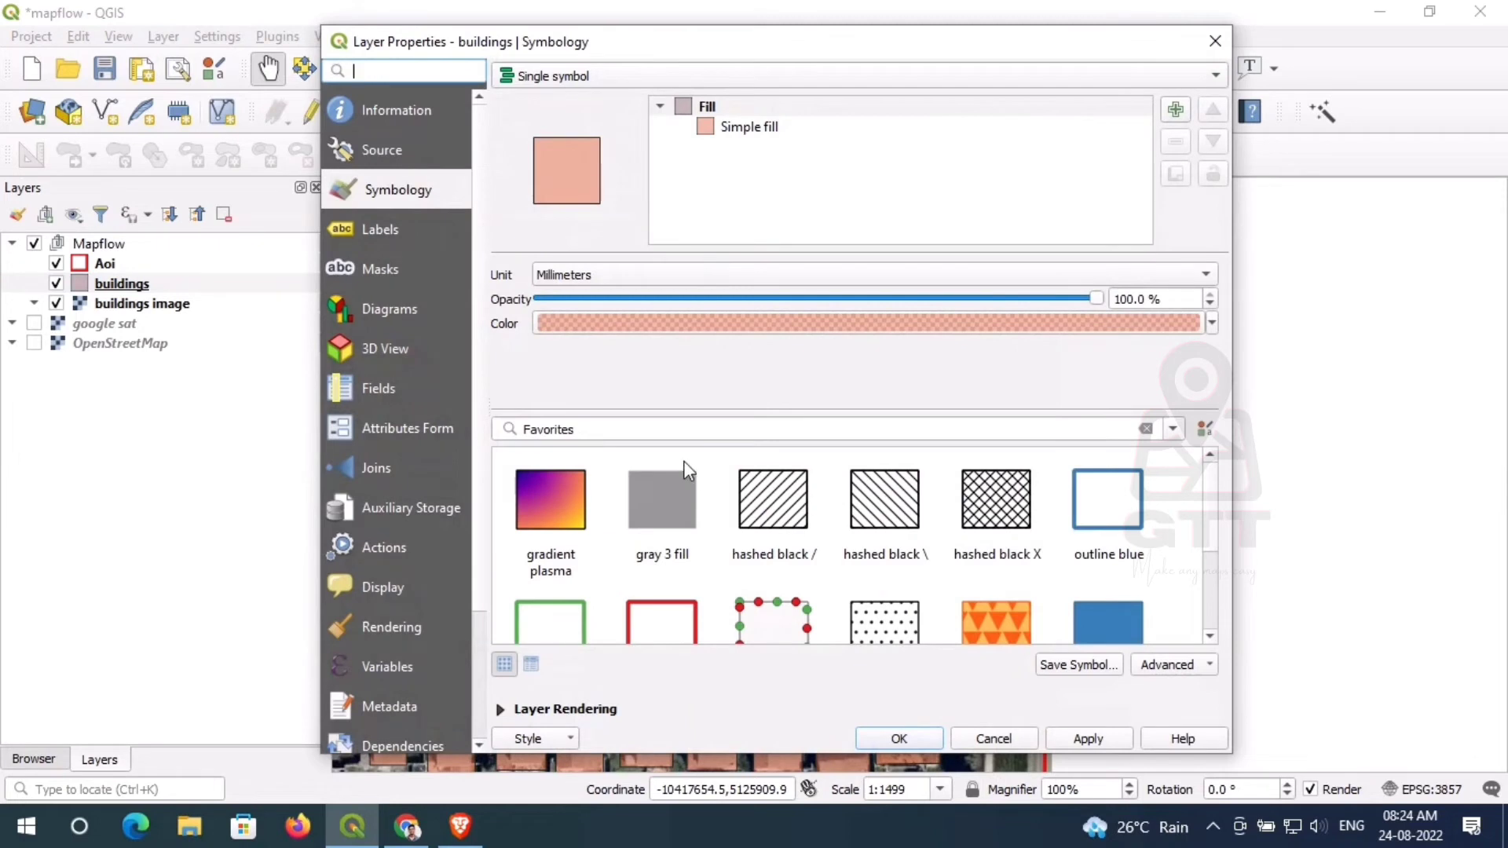
# - Give the buildings an outline-only blue symbol and switch the renderer to Categorized
pyautogui.click(1099, 529)
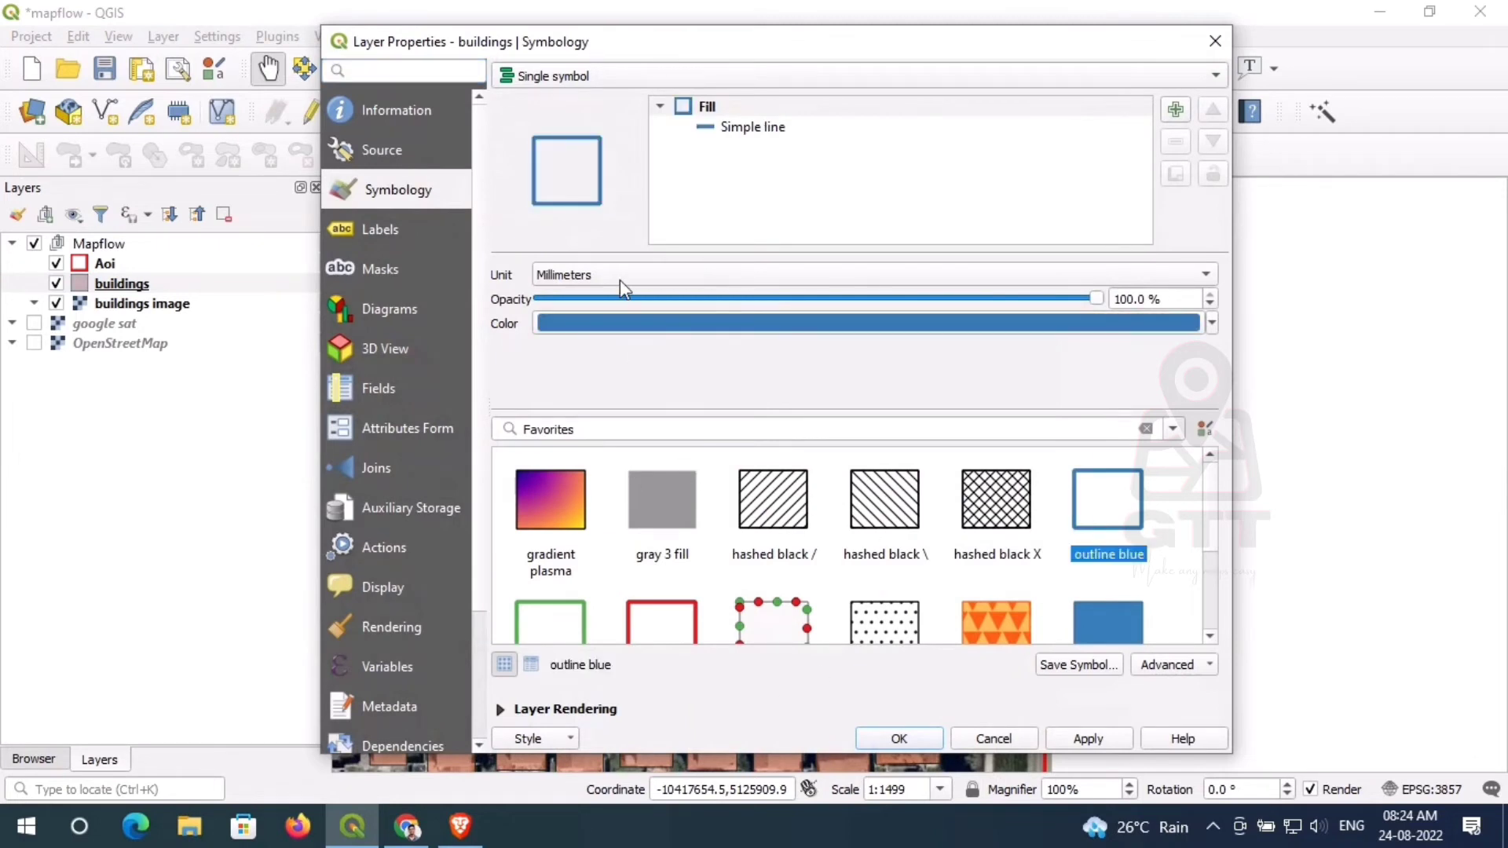
pyautogui.click(380, 228)
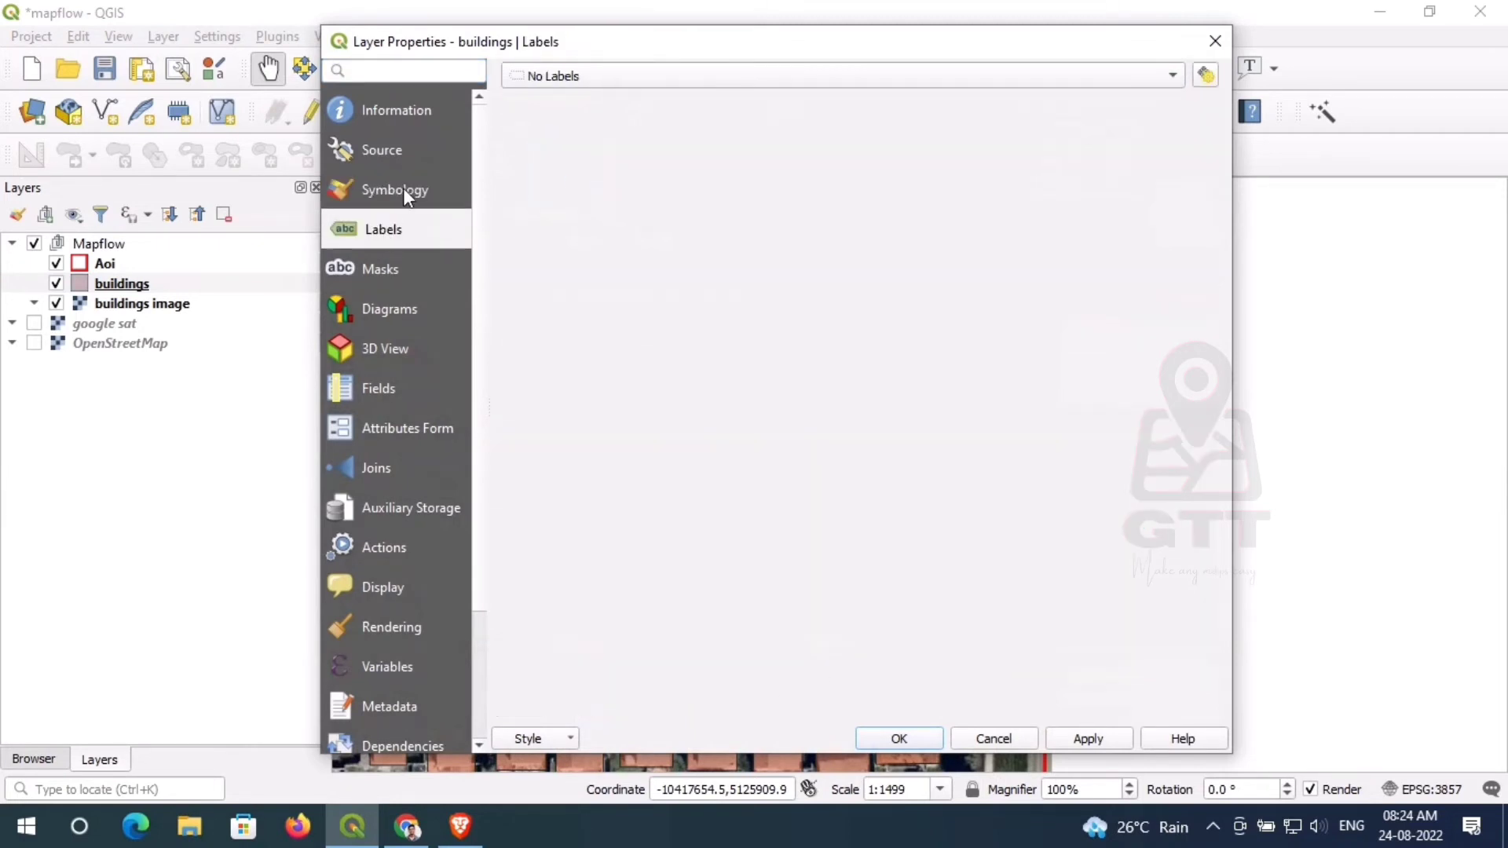
pyautogui.click(400, 190)
pyautogui.click(550, 77)
pyautogui.click(552, 98)
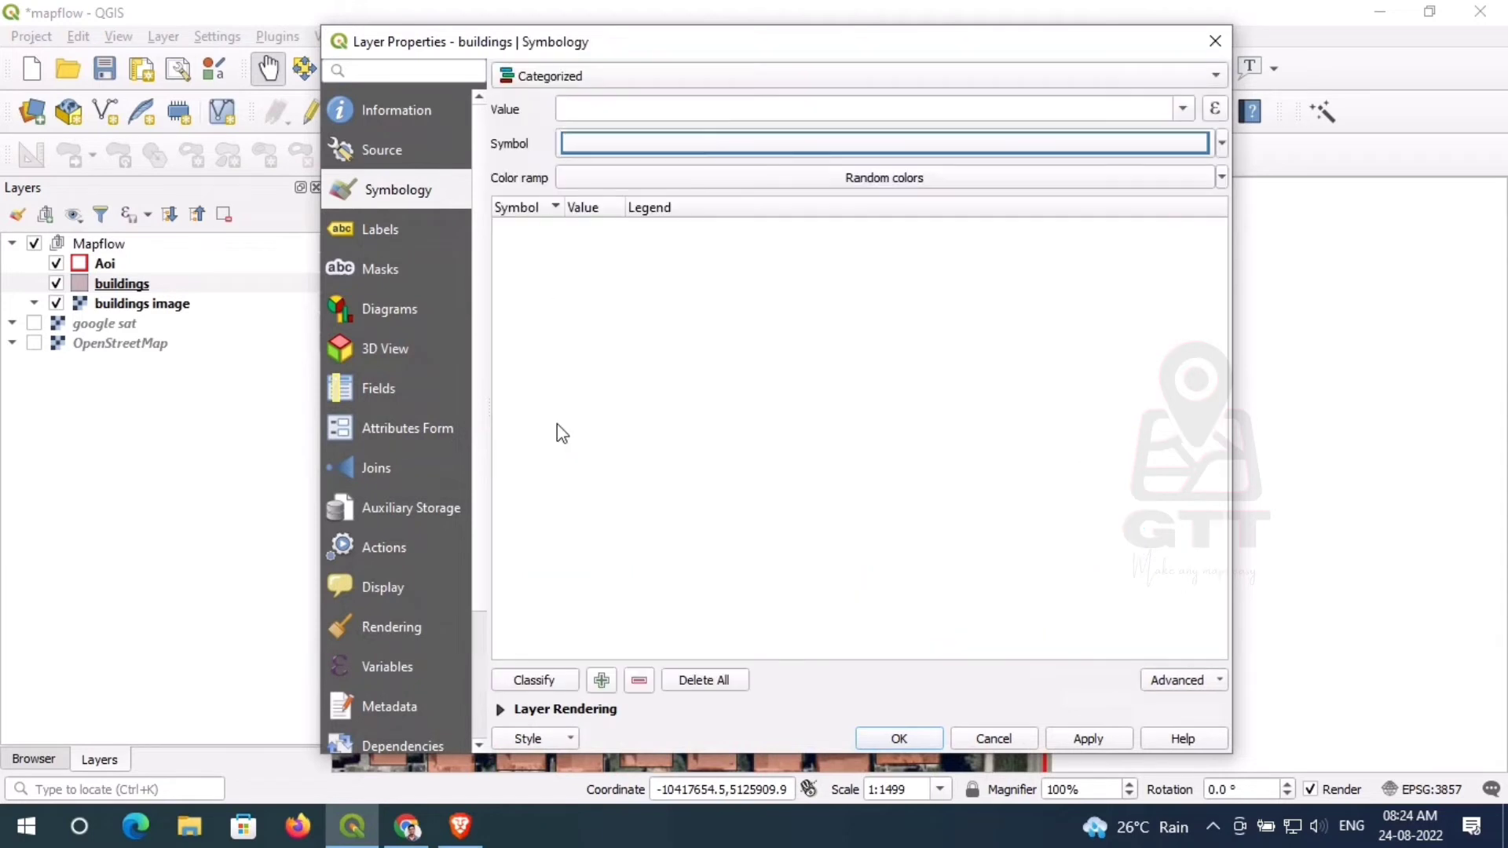
# - Classify buildings by class_id into categories 101, 102 and 105 and apply the style
pyautogui.click(546, 681)
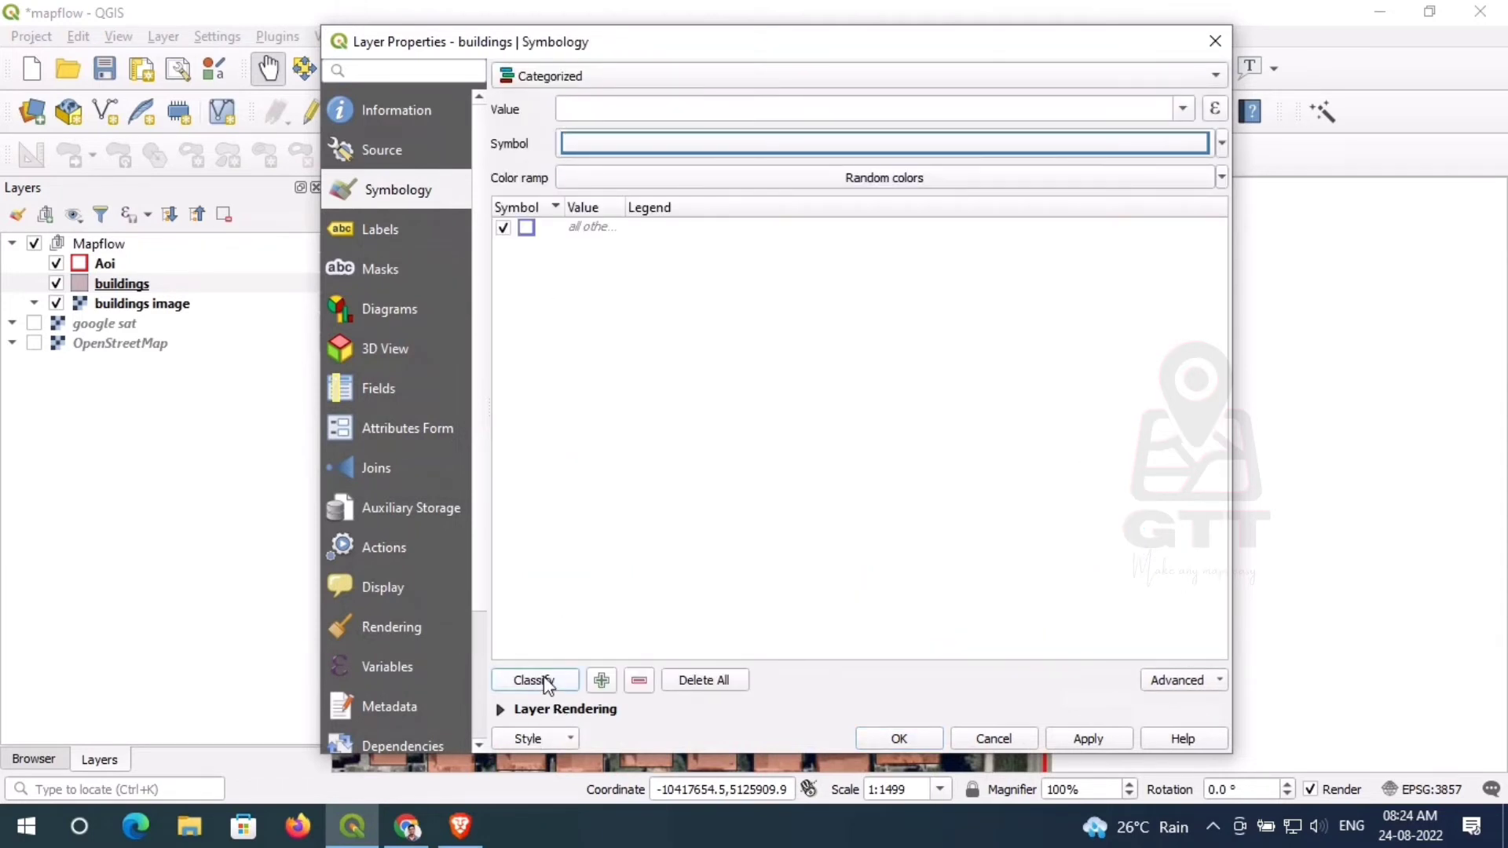
pyautogui.click(1182, 109)
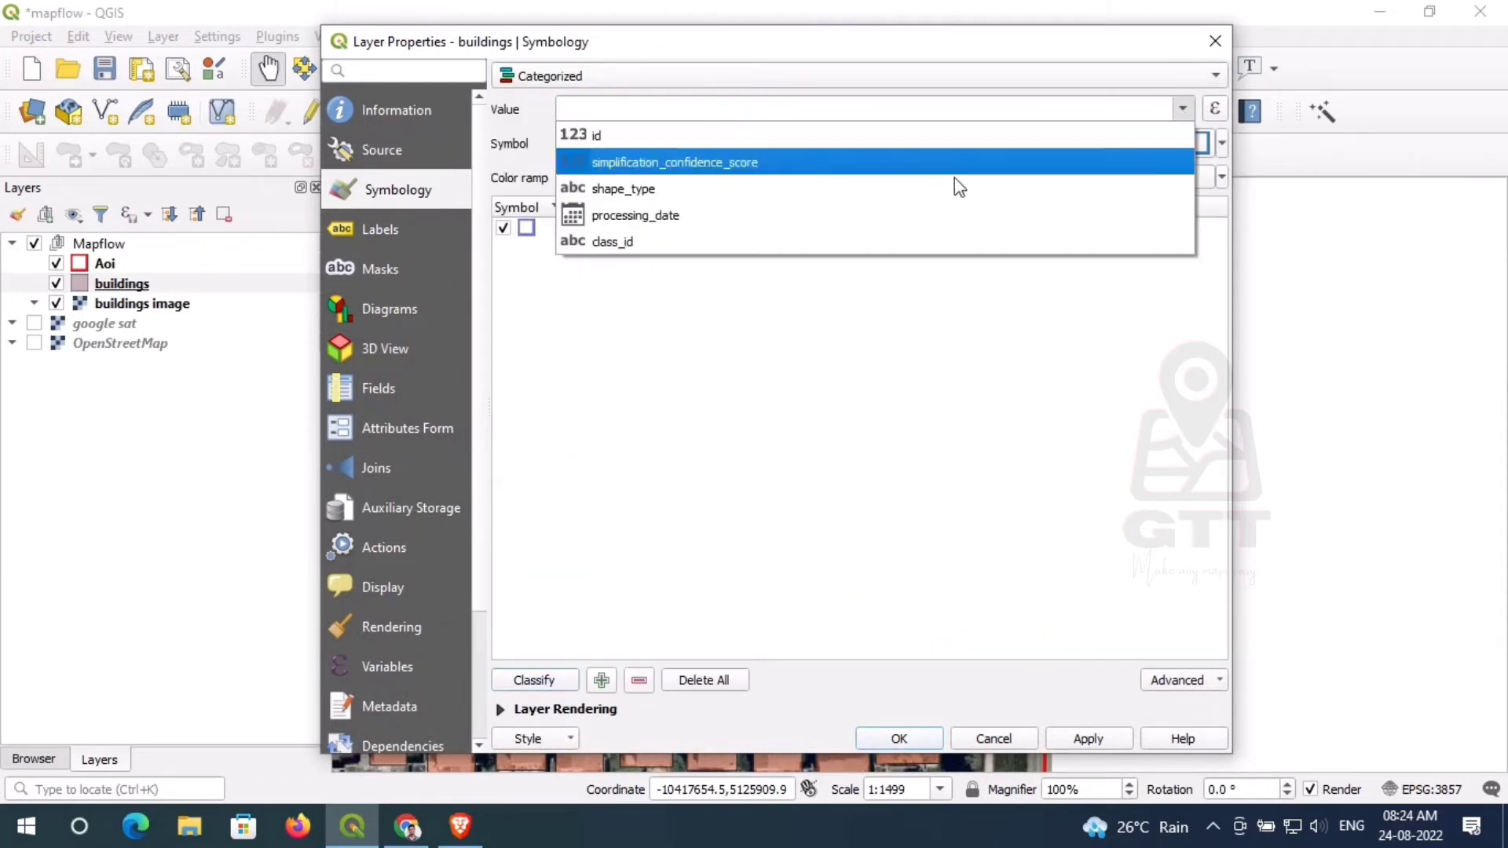
pyautogui.click(863, 249)
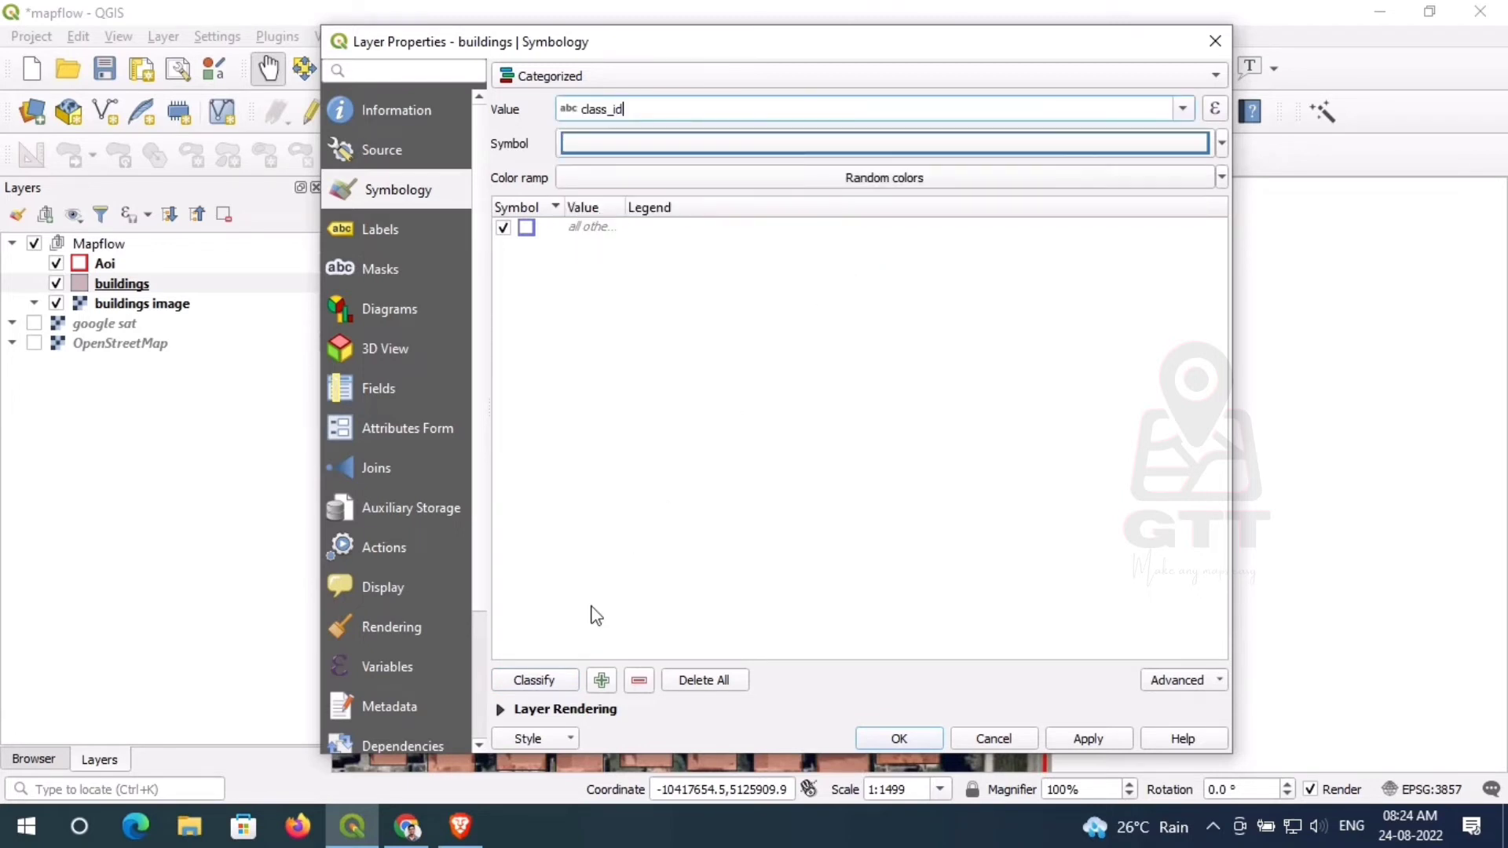
pyautogui.click(553, 682)
pyautogui.click(695, 680)
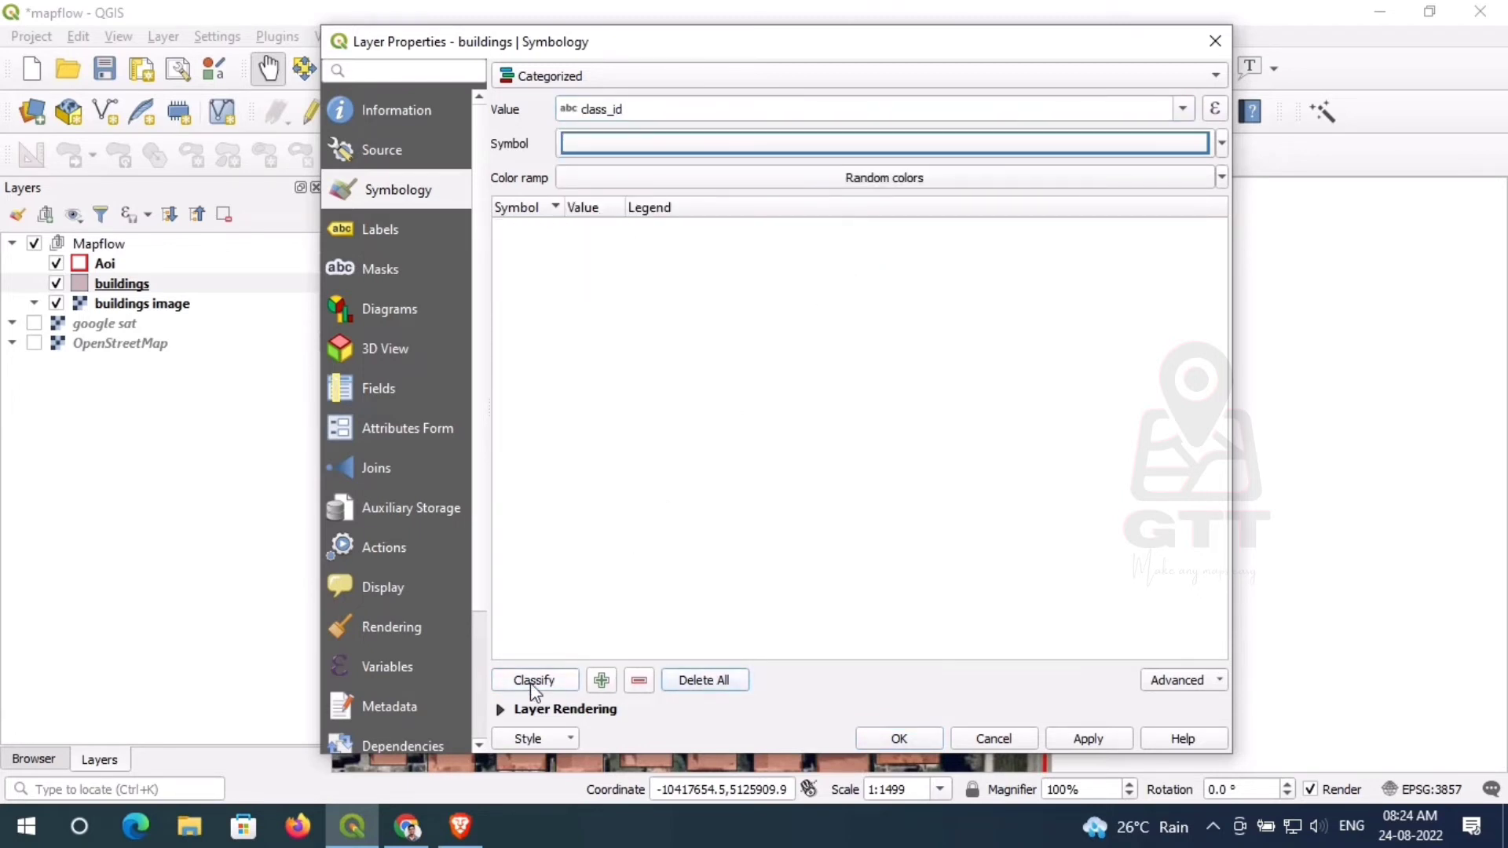
pyautogui.click(553, 682)
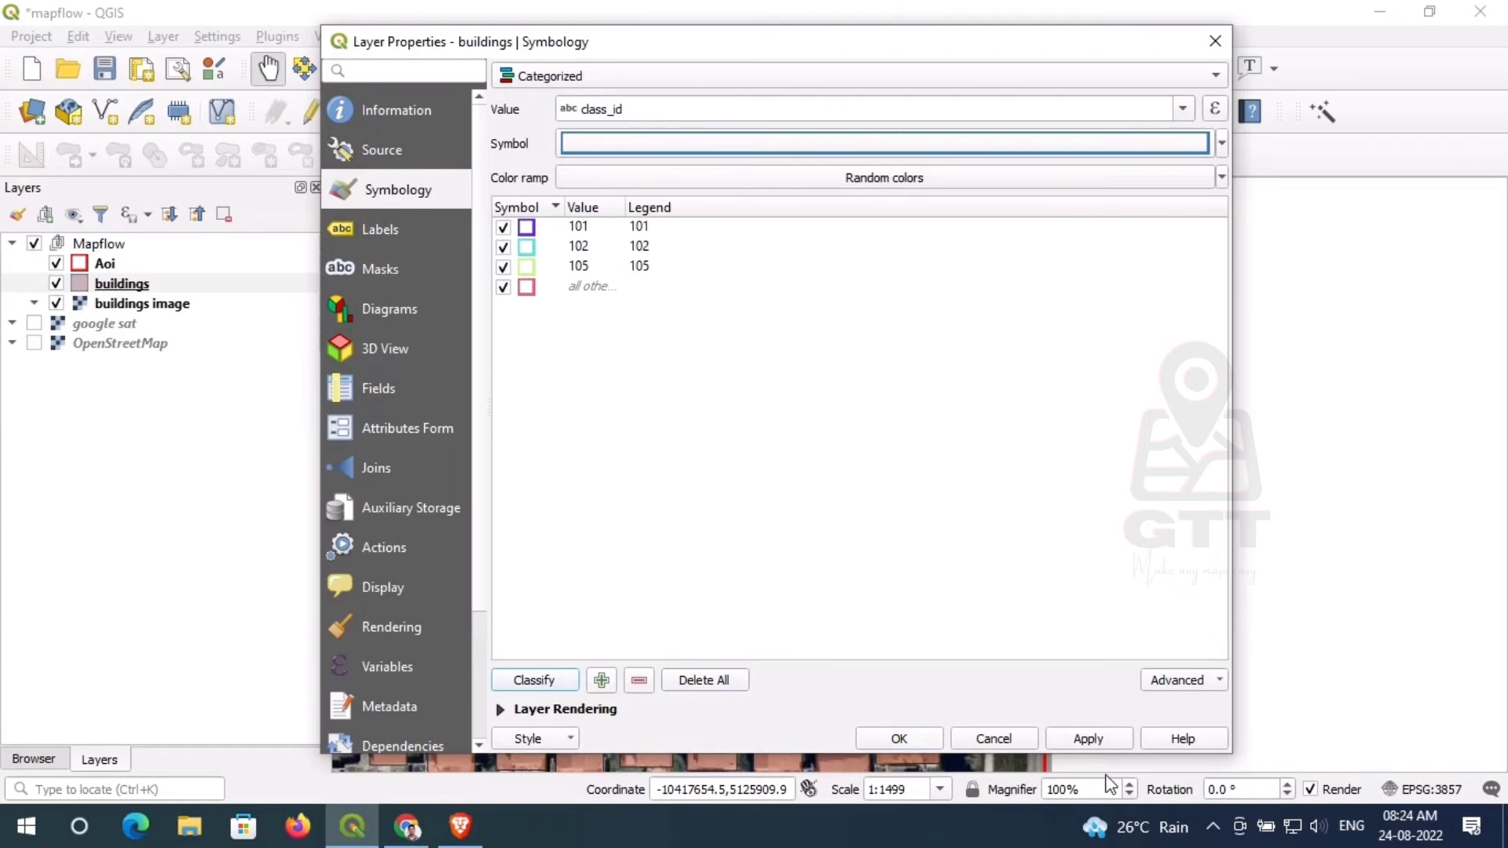
pyautogui.click(899, 738)
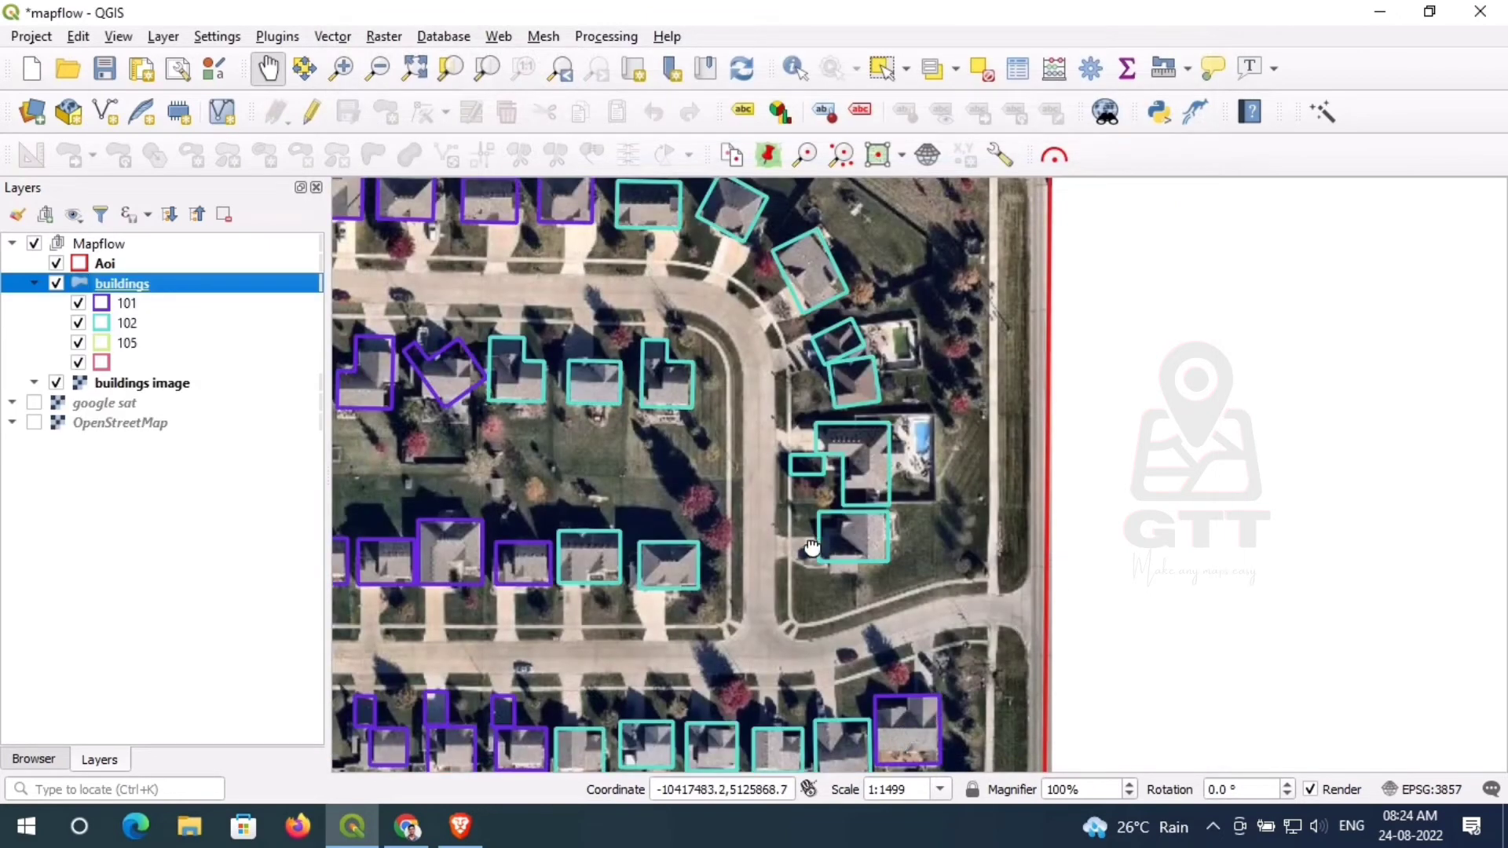
# - Pan and zoom across the aerial image to inspect the classified building outlines
pyautogui.moveTo(811, 547); pyautogui.dragTo(1123, 566)
pyautogui.scroll(1, 788, 588)
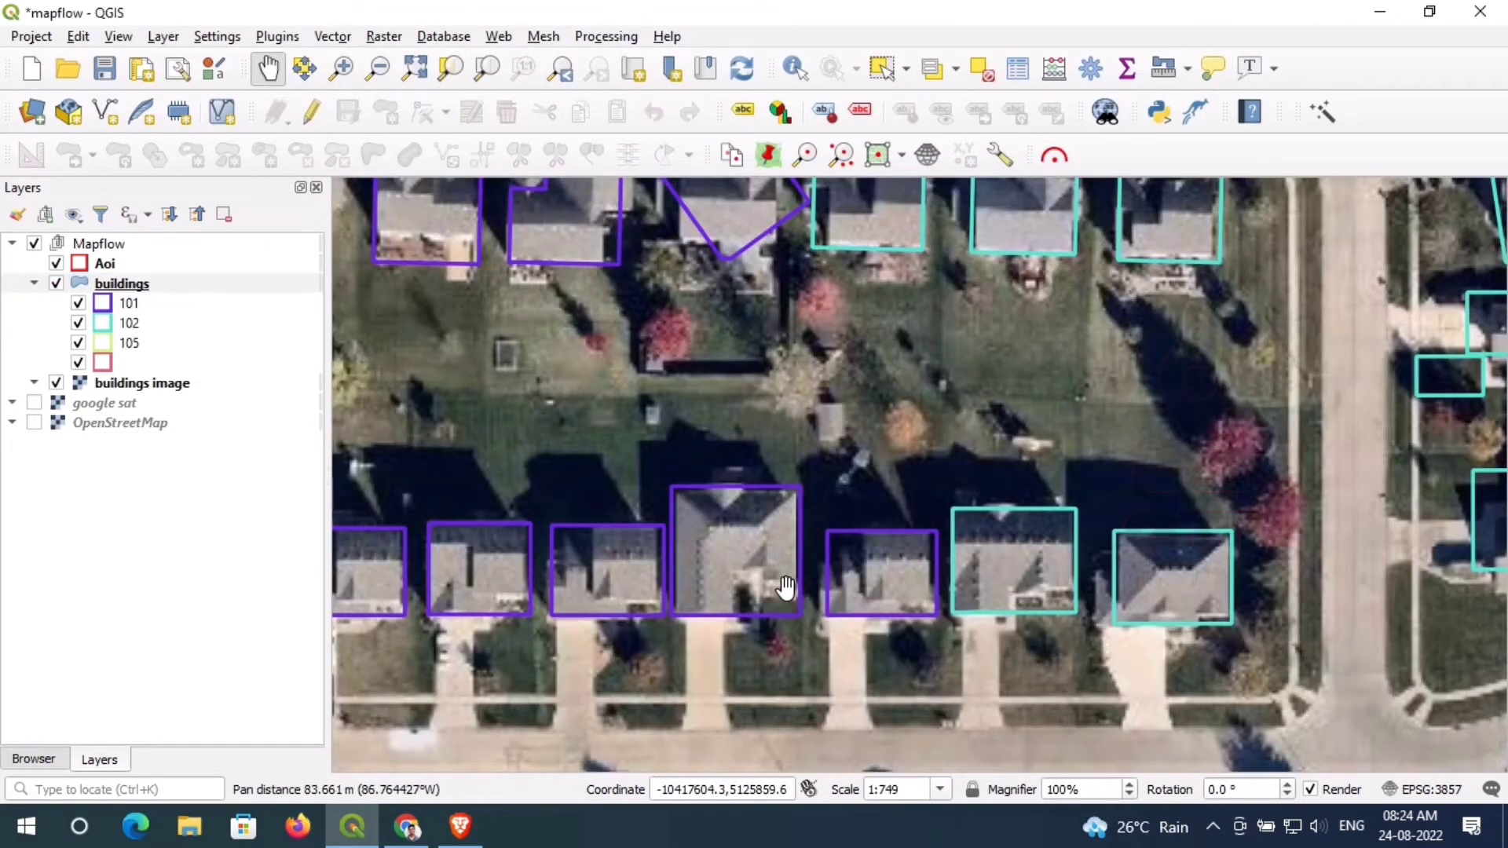
pyautogui.scroll(-1, 965, 481)
pyautogui.moveTo(801, 585); pyautogui.dragTo(878, 473)
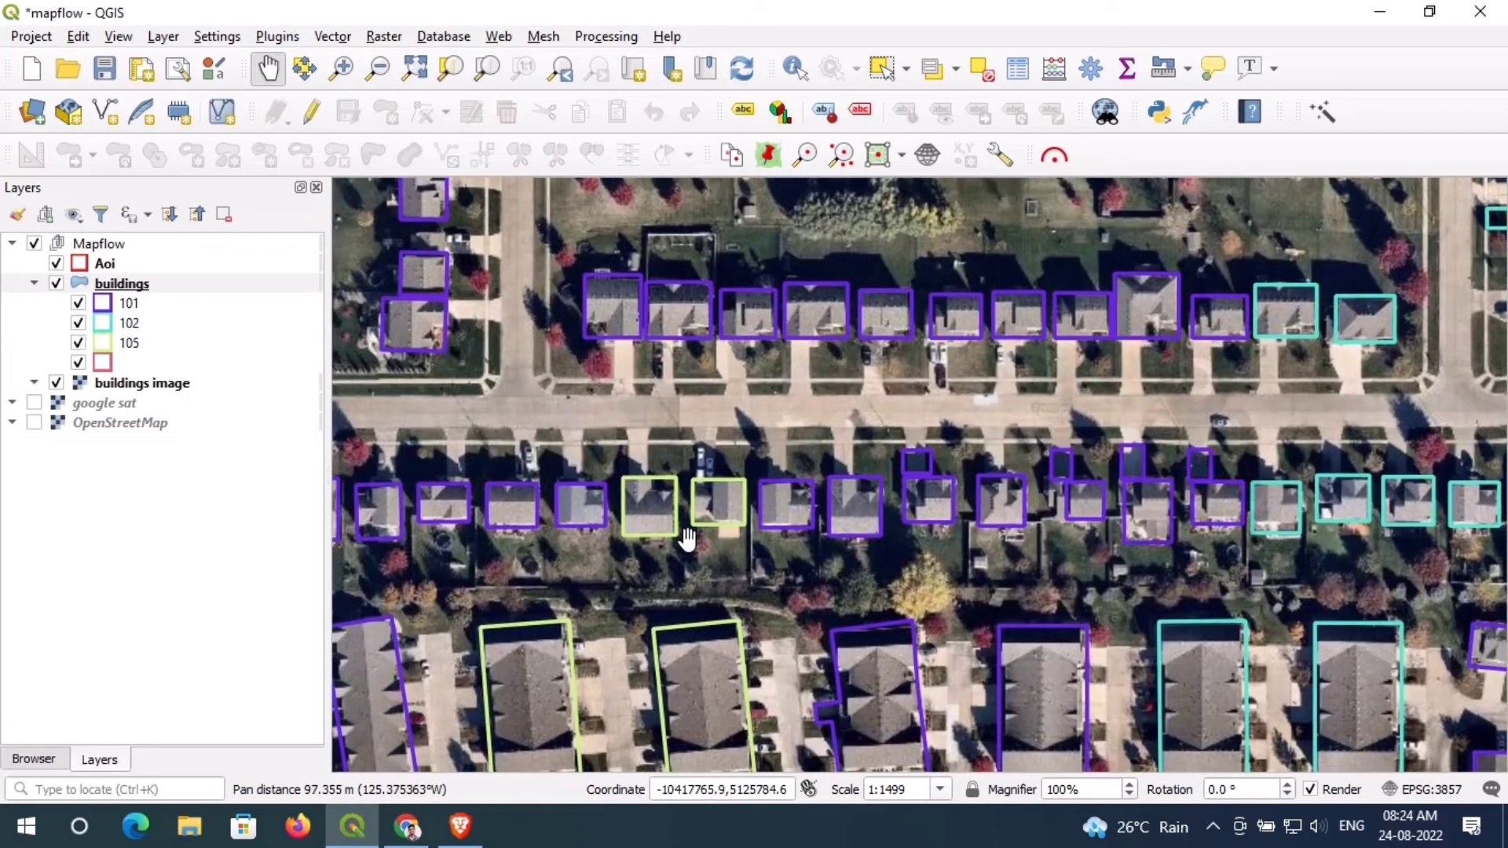
pyautogui.scroll(1, 675, 532)
pyautogui.moveTo(676, 533); pyautogui.dragTo(1159, 381)
pyautogui.scroll(-2, 913, 631)
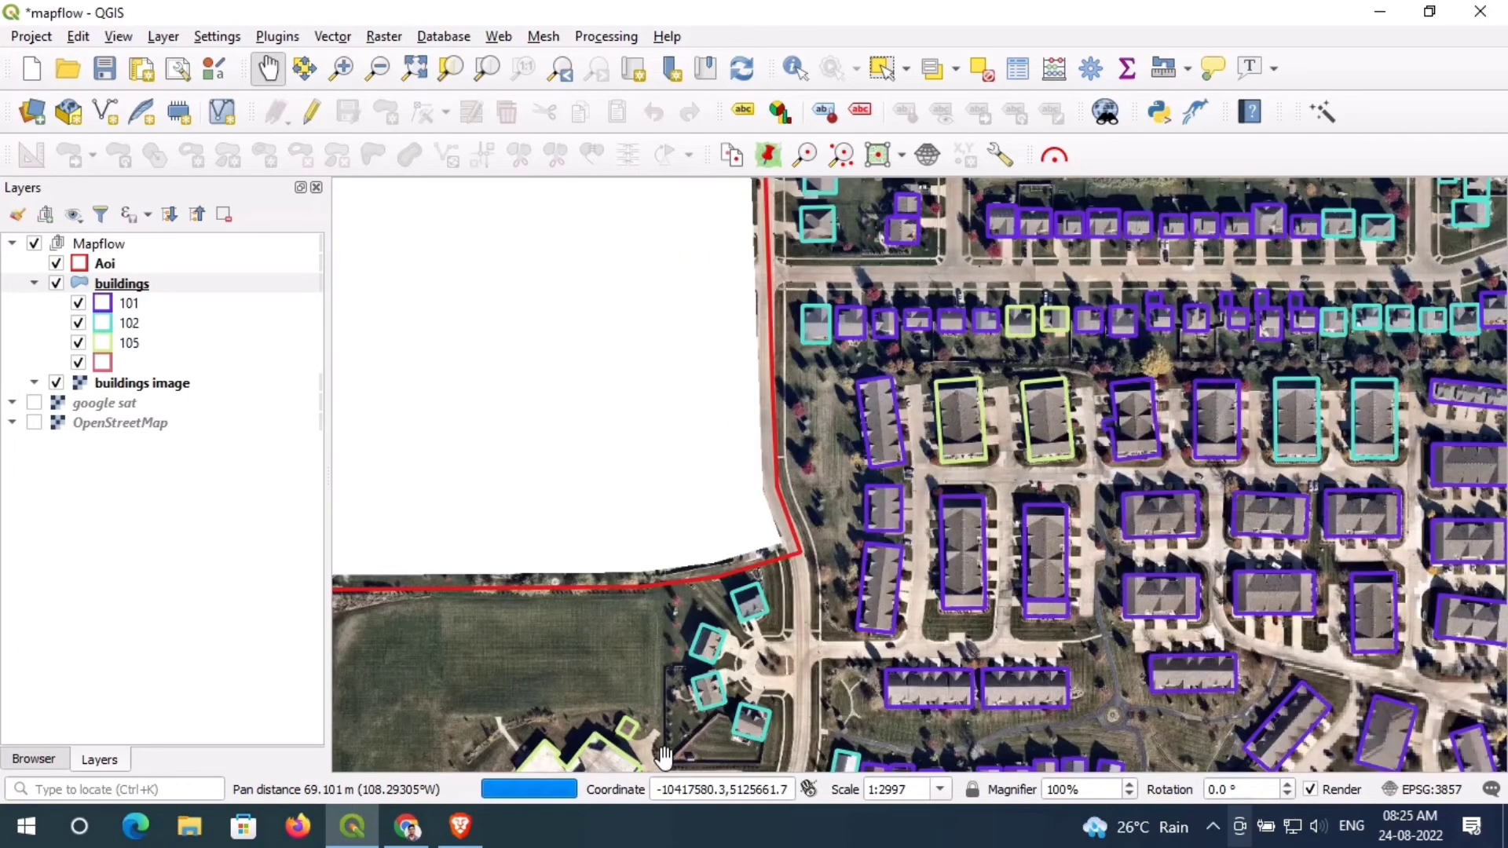
pyautogui.scroll(1, 913, 631)
pyautogui.scroll(1, 855, 583)
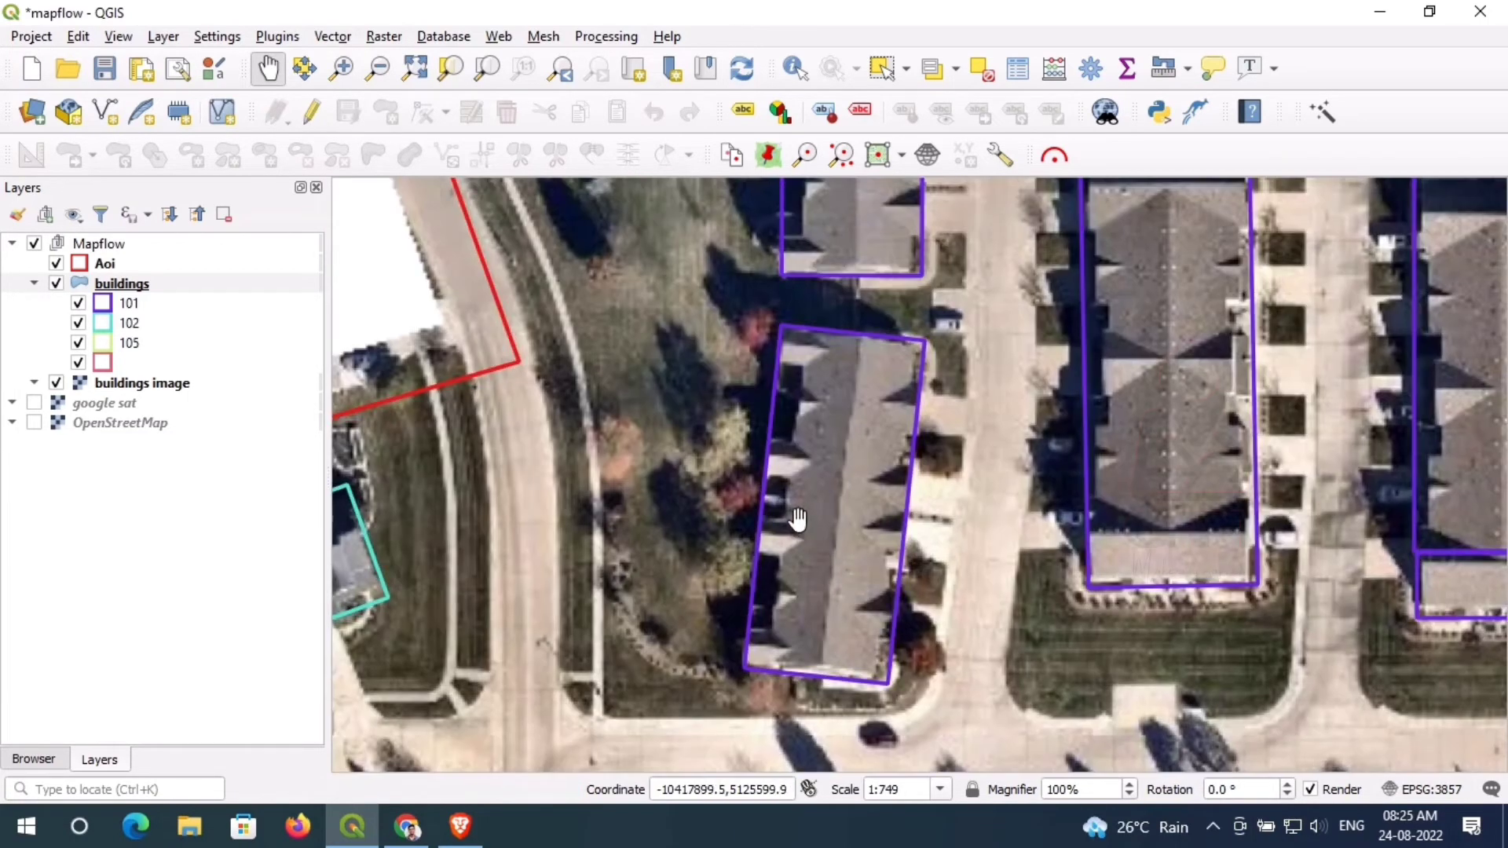
pyautogui.scroll(-1, 795, 521)
pyautogui.moveTo(698, 563); pyautogui.dragTo(747, 332)
pyautogui.moveTo(730, 494); pyautogui.dragTo(730, 346)
pyautogui.scroll(1, 856, 479)
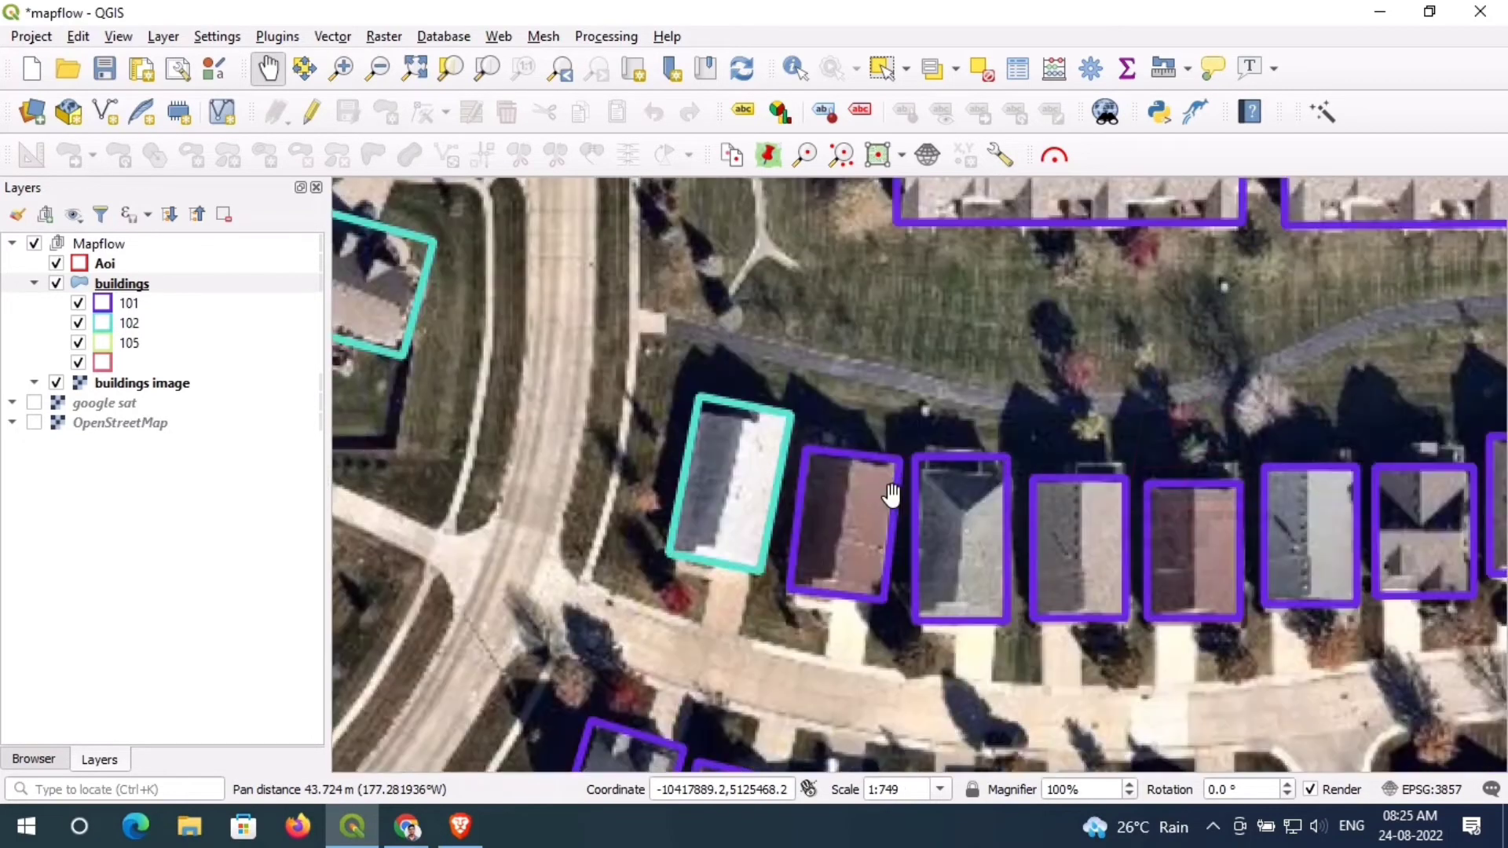
pyautogui.scroll(-1, 743, 441)
pyautogui.moveTo(743, 441); pyautogui.dragTo(628, 368)
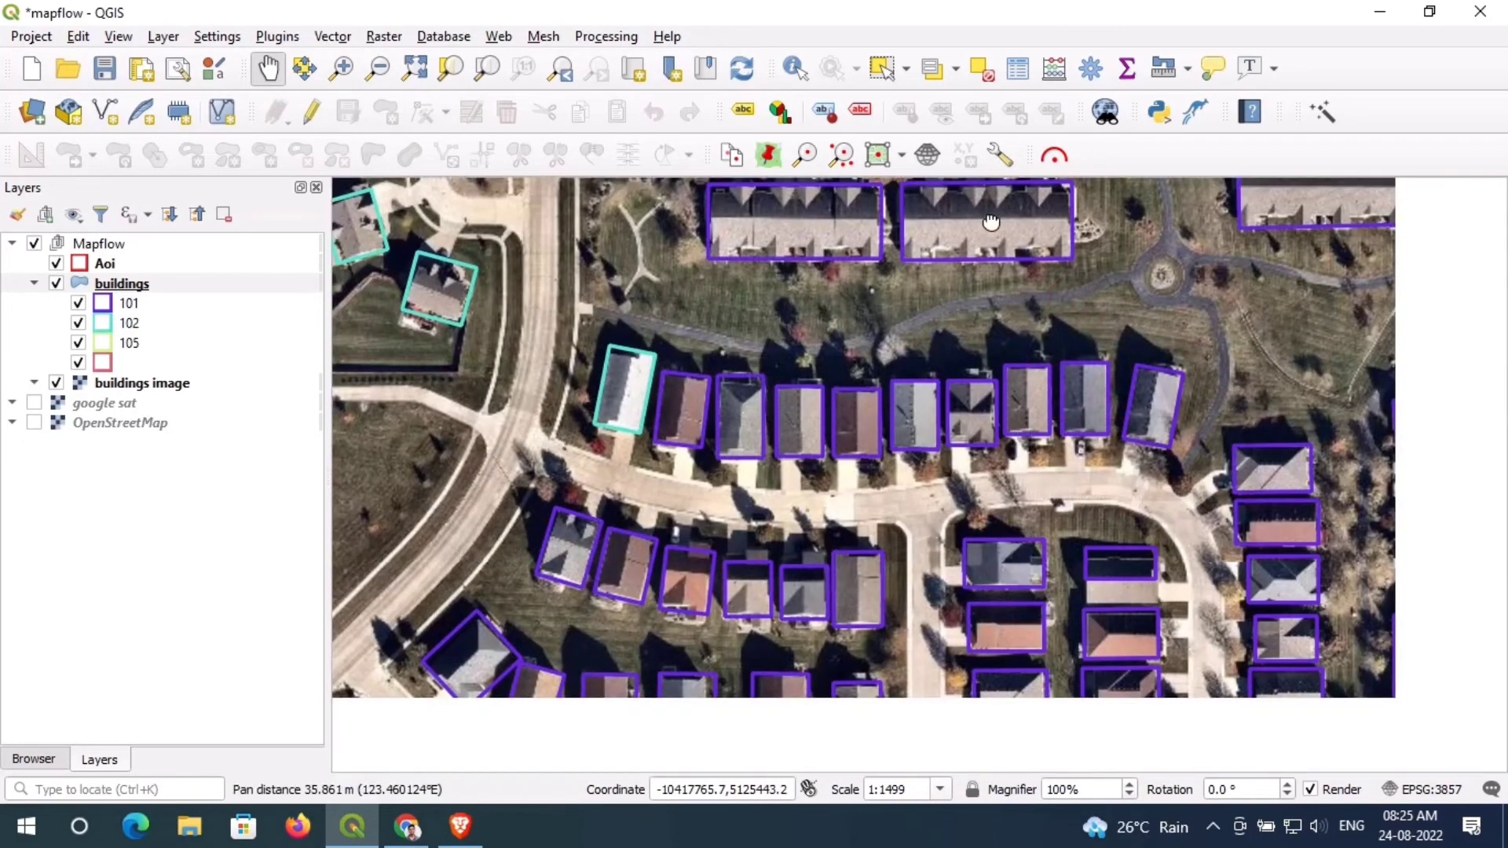
pyautogui.moveTo(879, 766); pyautogui.dragTo(905, 599)
pyautogui.scroll(1, 904, 598)
pyautogui.scroll(1, 905, 599)
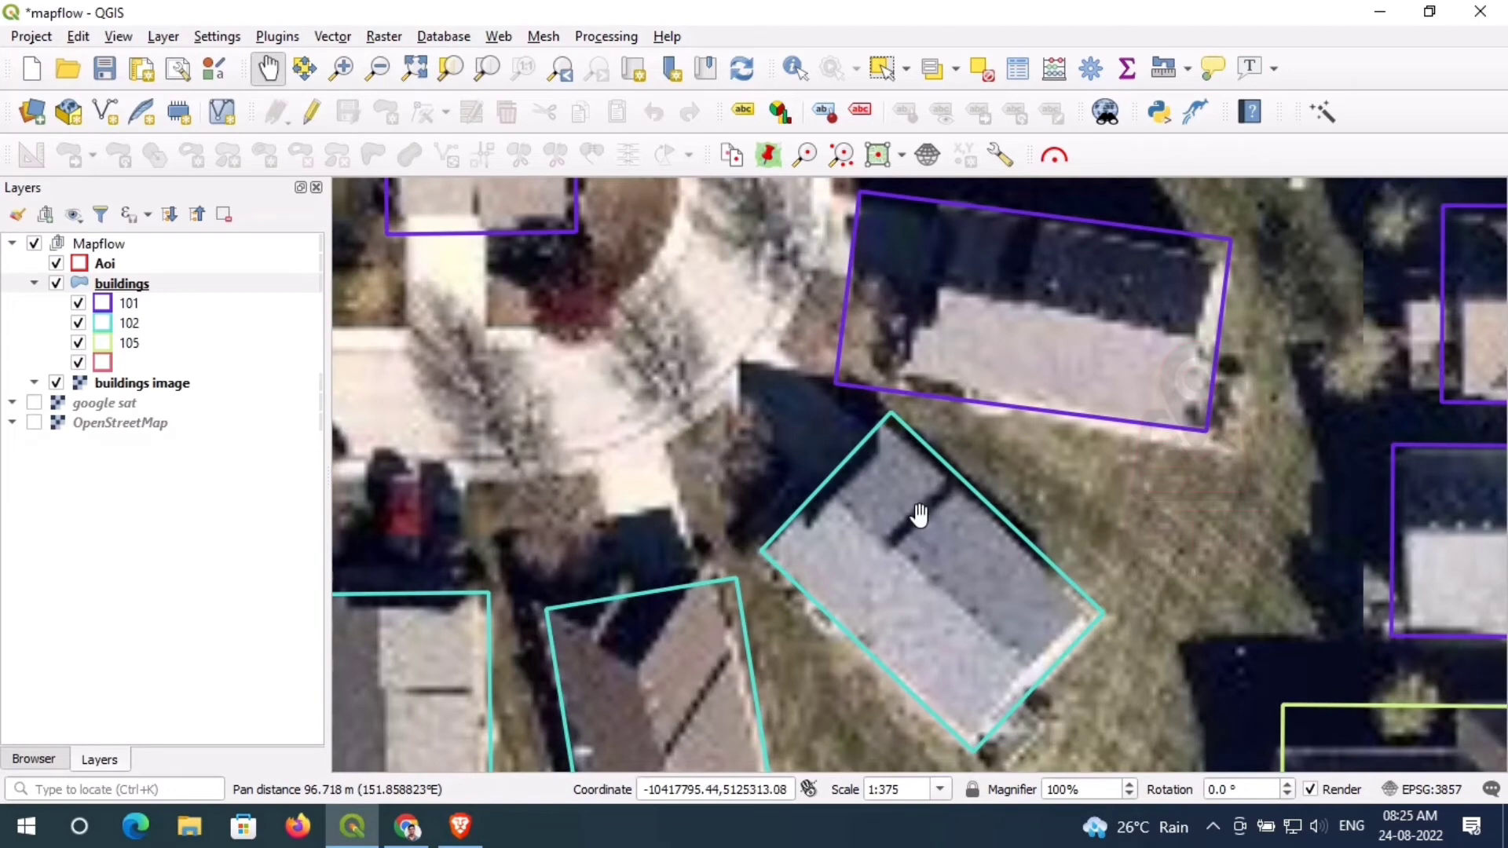
pyautogui.scroll(-2, 916, 515)
# - Survey more blocks of building outlines toward the eastern and western edges of the area
pyautogui.moveTo(916, 516); pyautogui.dragTo(393, 542)
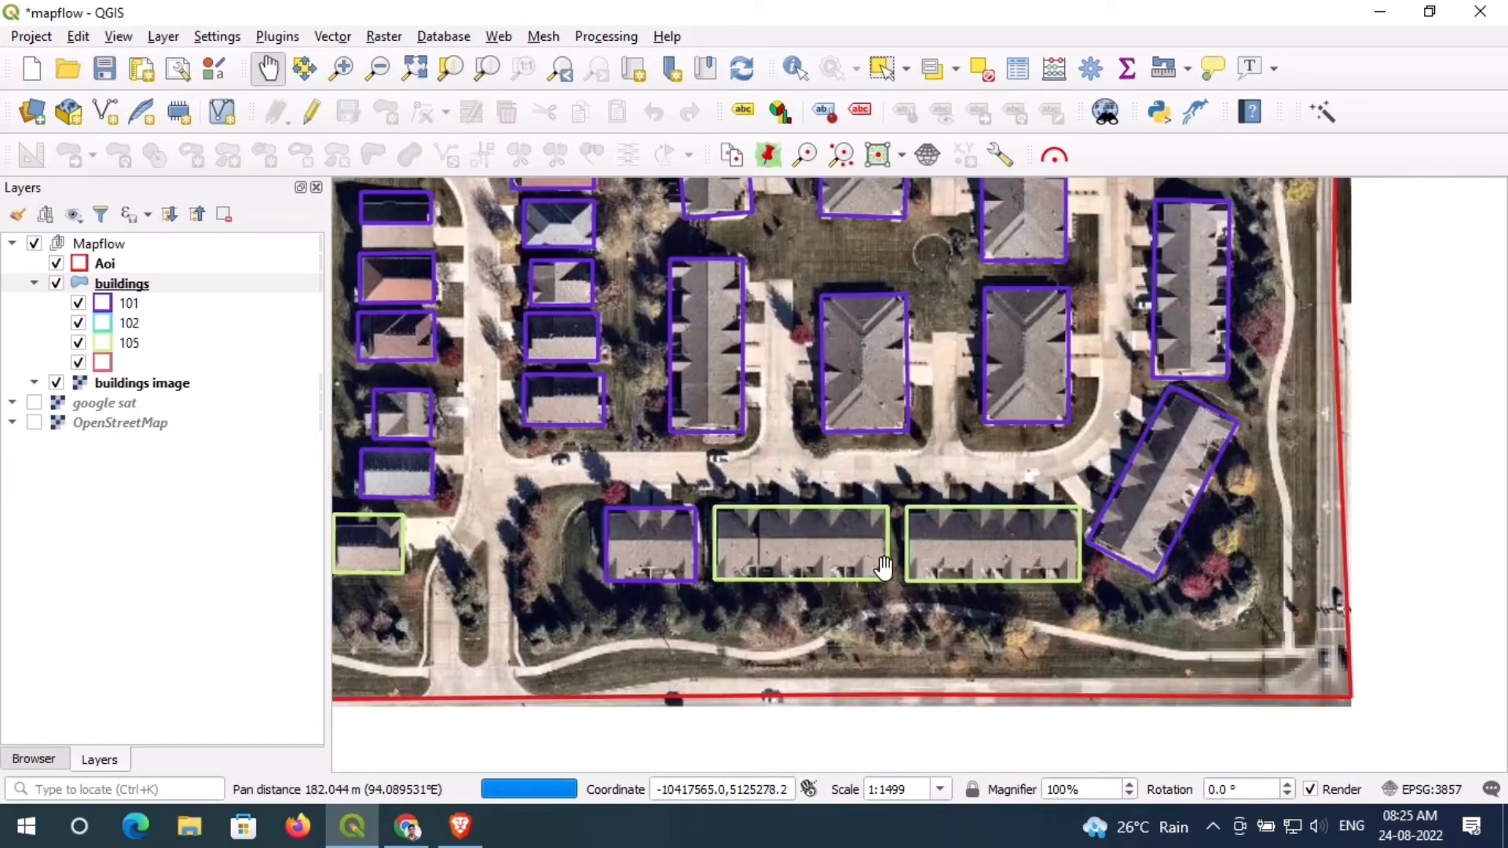
pyautogui.scroll(1, 884, 567)
pyautogui.scroll(1, 698, 505)
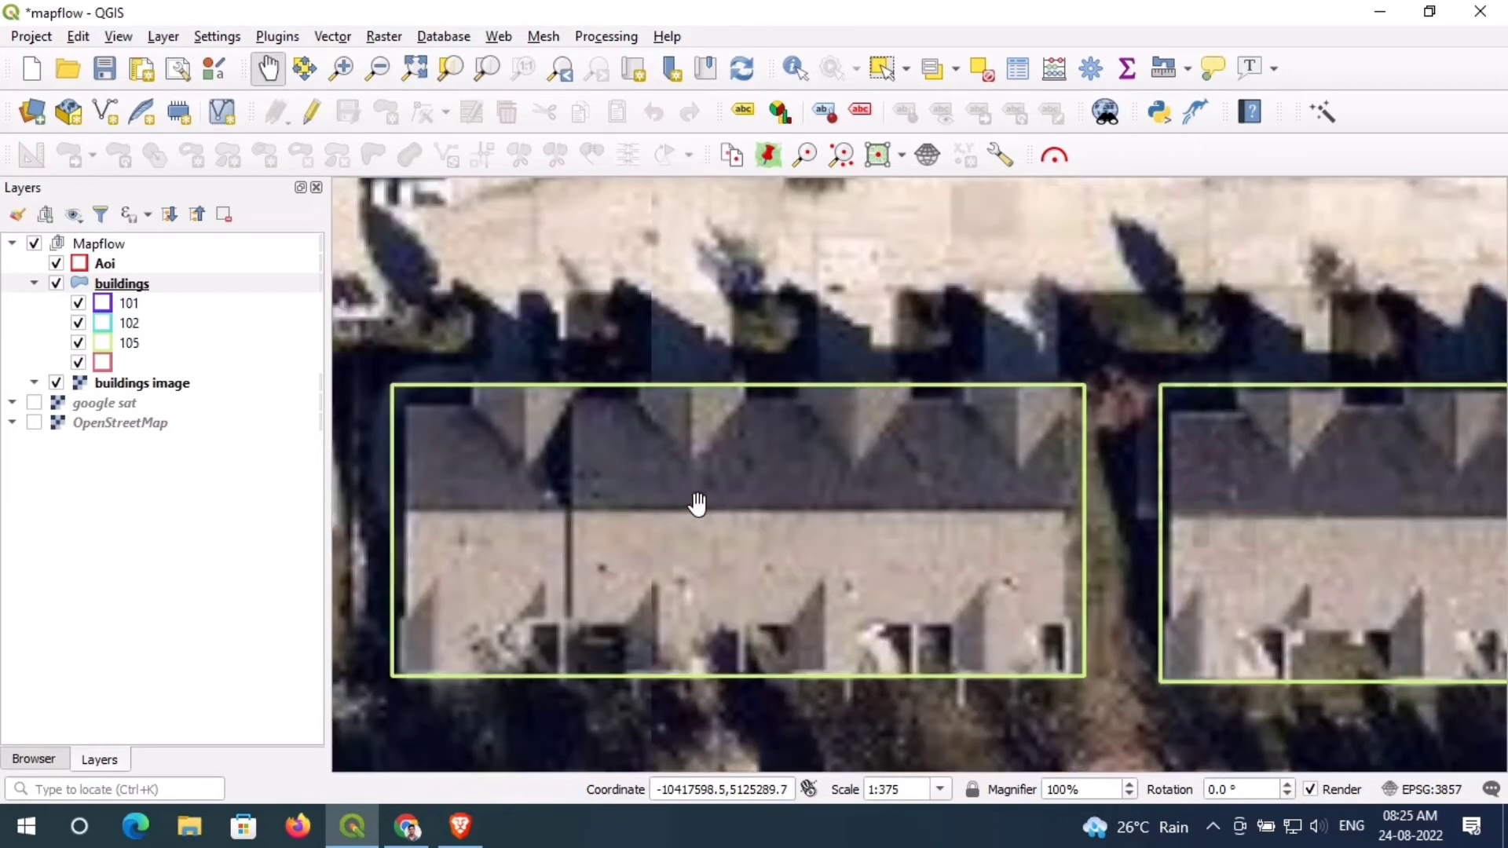
pyautogui.scroll(-2, 698, 504)
pyautogui.moveTo(699, 504); pyautogui.dragTo(806, 581)
pyautogui.scroll(1, 807, 582)
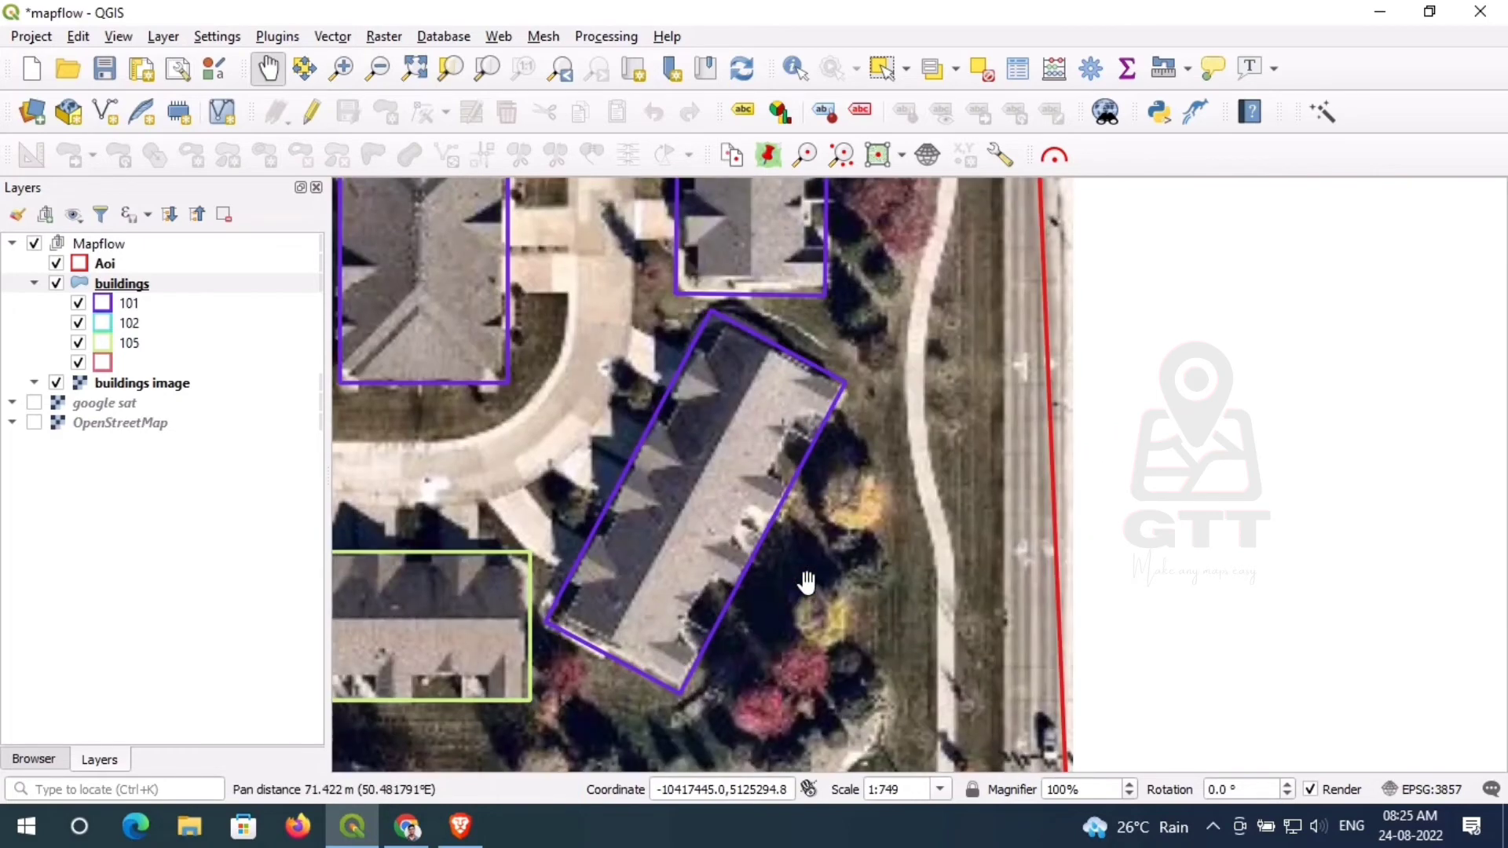
pyautogui.scroll(-1, 790, 585)
pyautogui.moveTo(616, 443); pyautogui.dragTo(674, 648)
pyautogui.scroll(1, 673, 648)
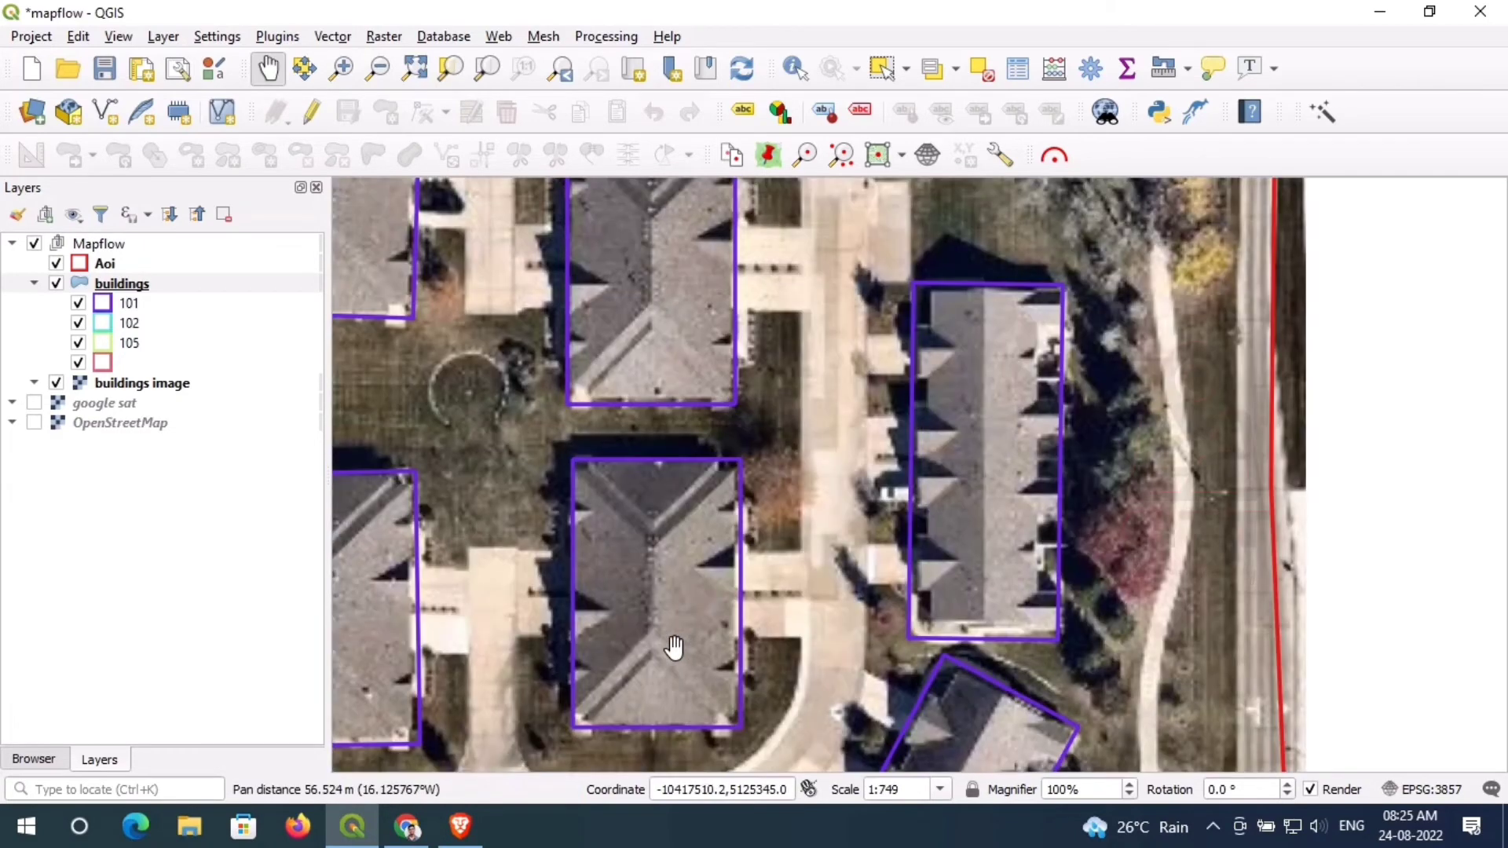
pyautogui.moveTo(923, 469); pyautogui.dragTo(832, 581)
pyautogui.scroll(-1, 832, 581)
pyautogui.moveTo(699, 475); pyautogui.dragTo(919, 711)
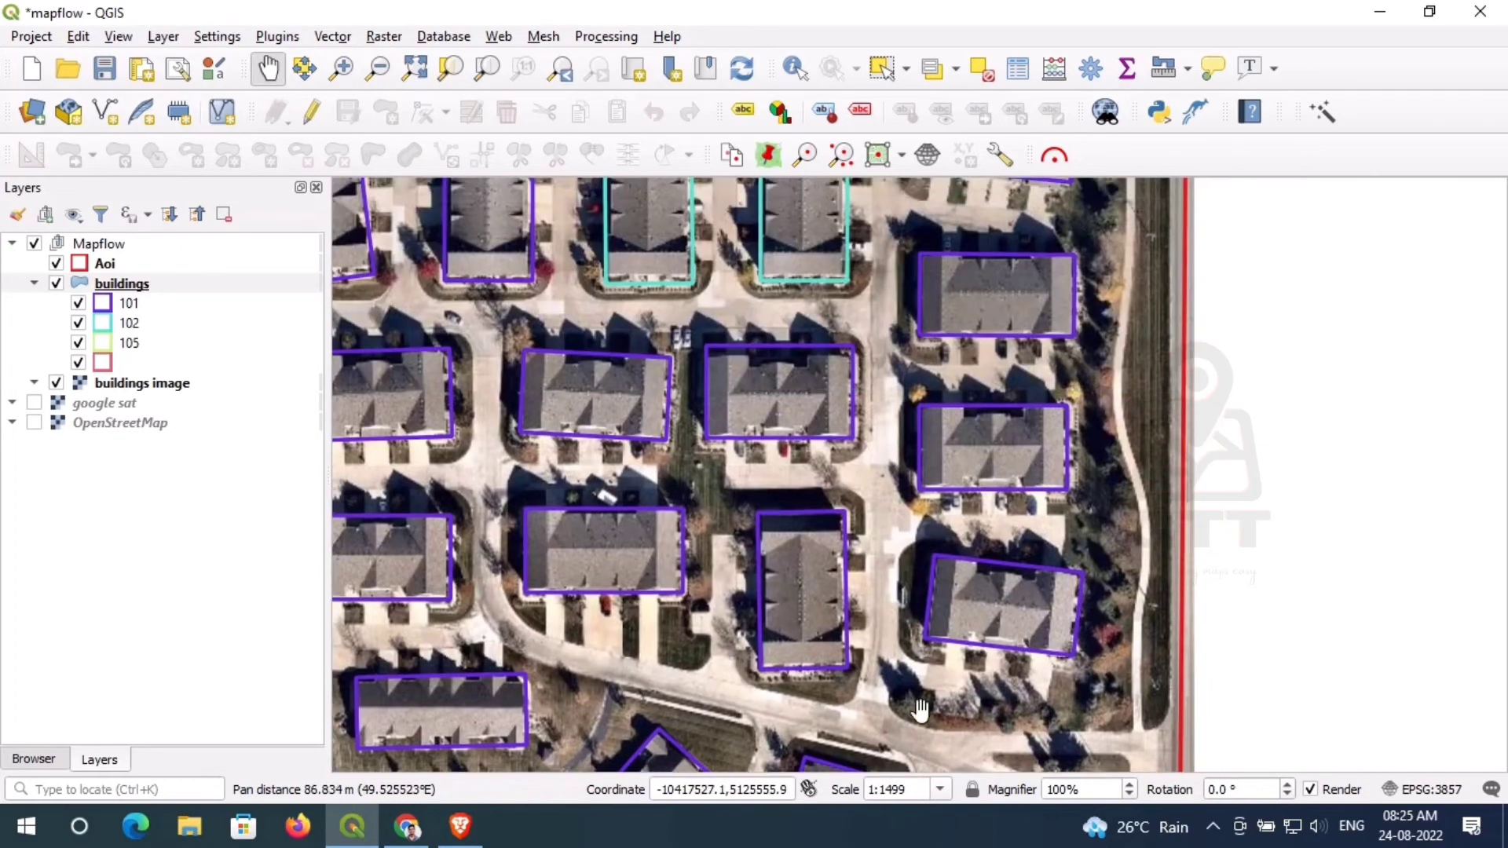
pyautogui.moveTo(898, 410); pyautogui.dragTo(859, 572)
pyautogui.scroll(1, 599, 393)
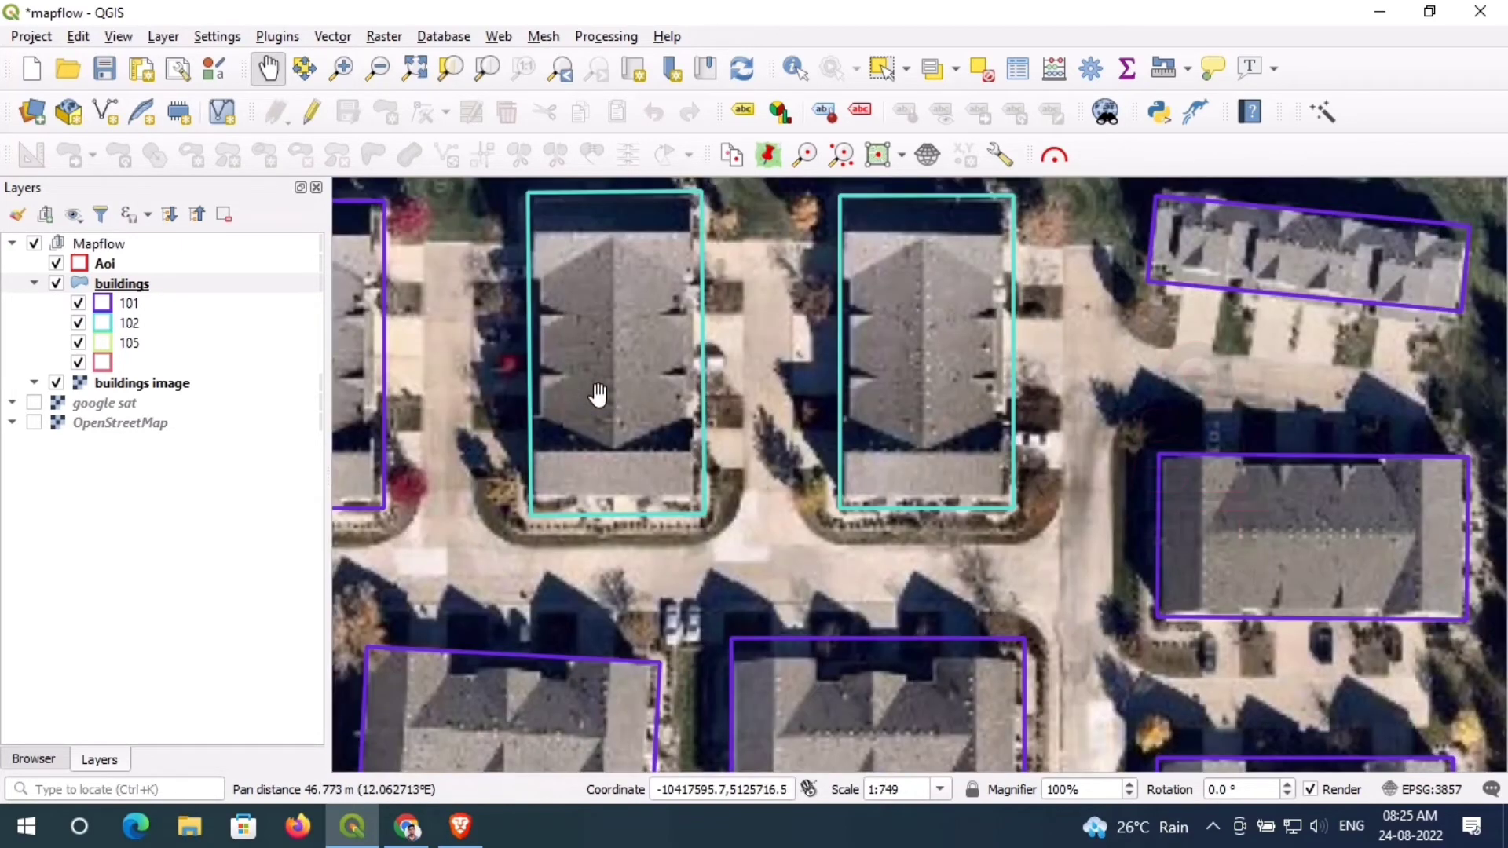
pyautogui.scroll(-1, 629, 465)
pyautogui.moveTo(633, 428); pyautogui.dragTo(1010, 555)
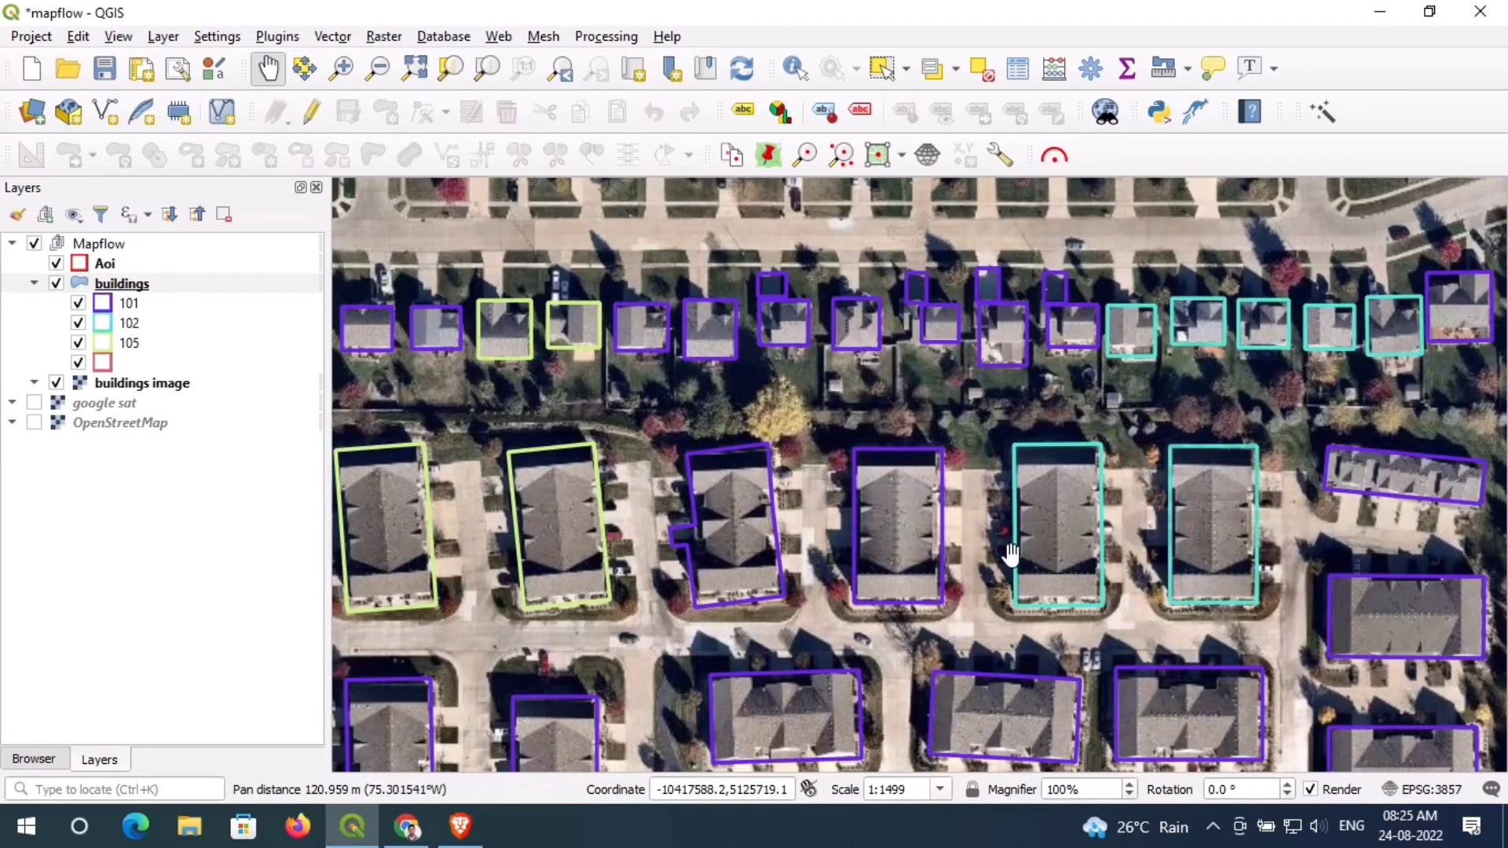
pyautogui.moveTo(838, 579); pyautogui.dragTo(1145, 403)
pyautogui.scroll(1, 640, 427)
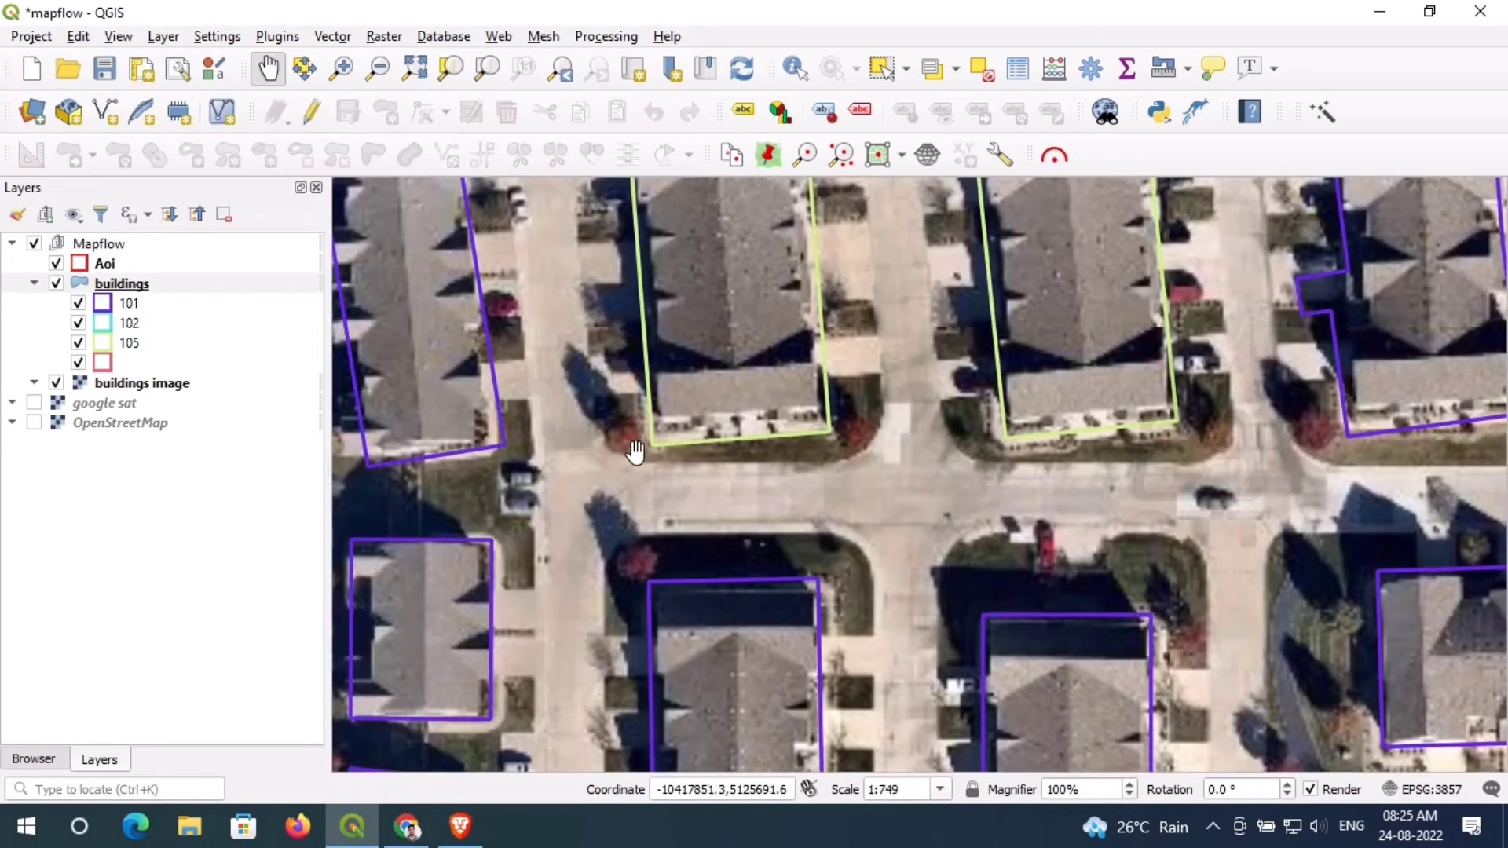
pyautogui.moveTo(635, 452); pyautogui.dragTo(855, 522)
pyautogui.scroll(-1, 825, 528)
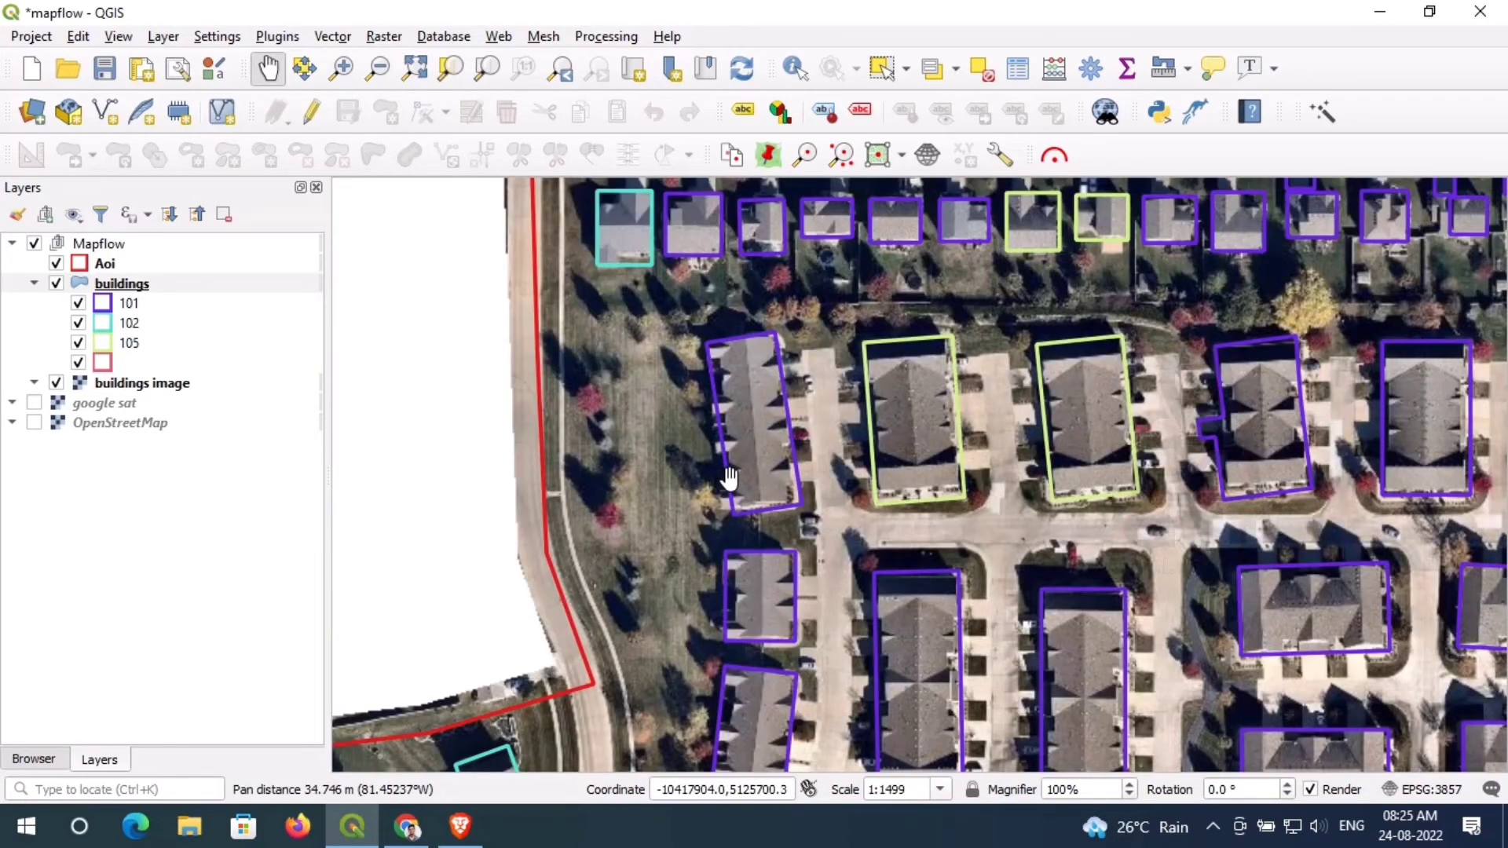
pyautogui.moveTo(723, 471); pyautogui.dragTo(737, 528)
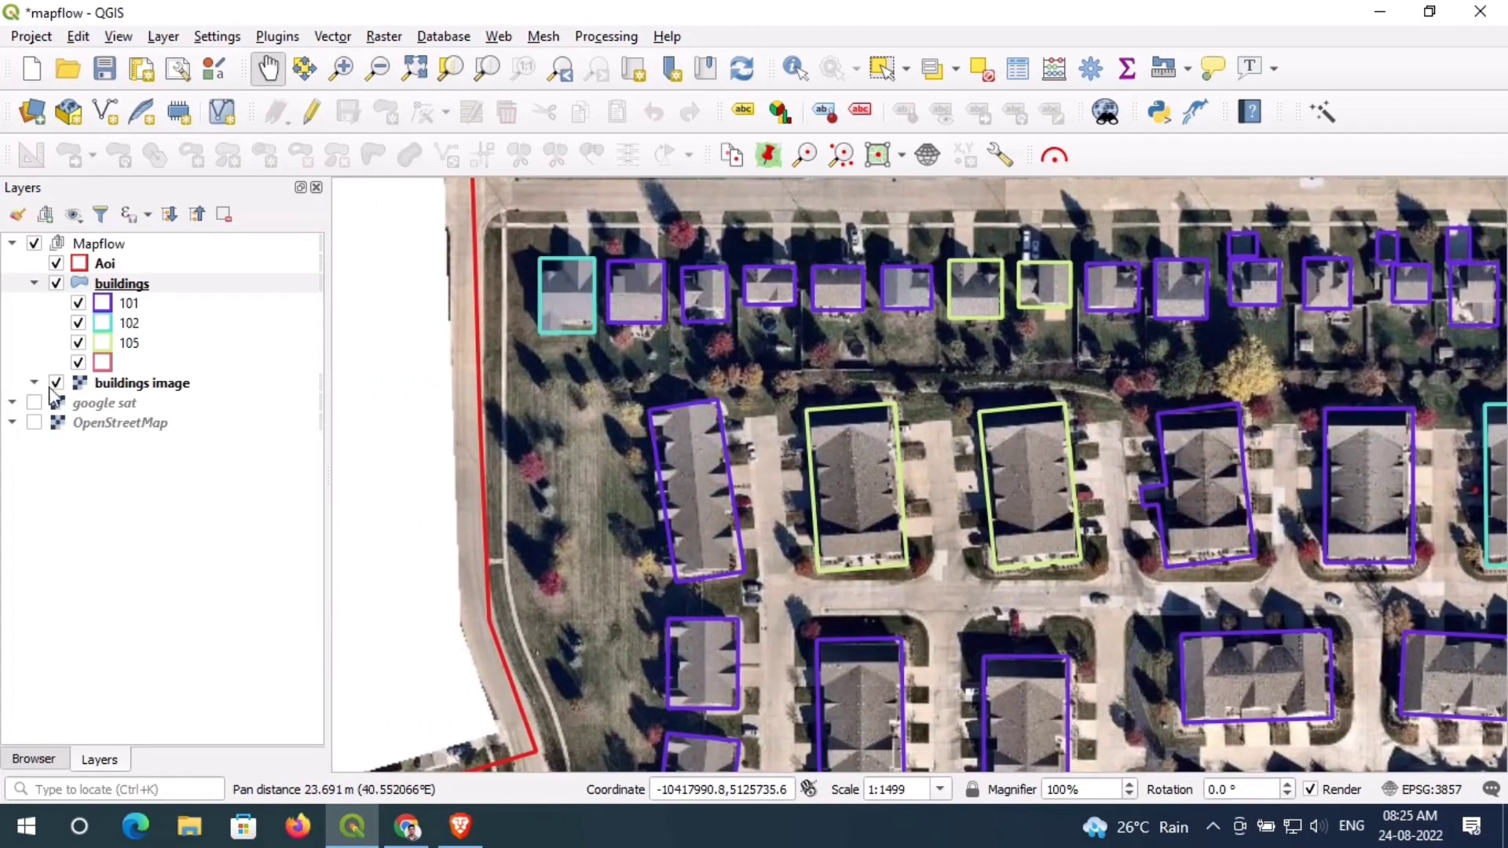
# - Fit the map to the buildings layer extent and reopen its layer properties
pyautogui.rightClick(139, 294)
pyautogui.click(188, 293)
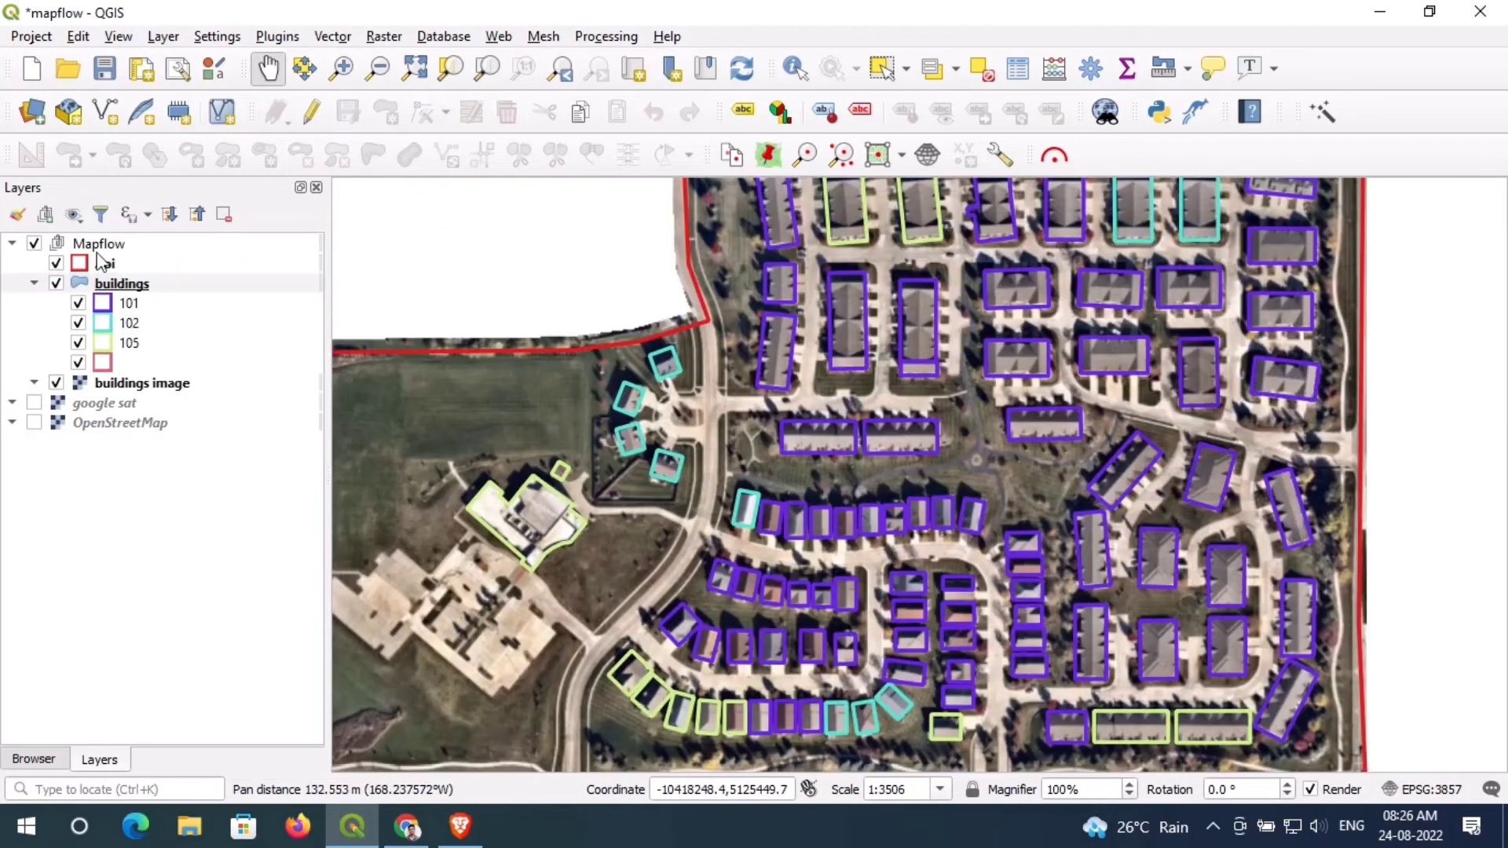
pyautogui.rightClick(107, 293)
pyautogui.click(180, 778)
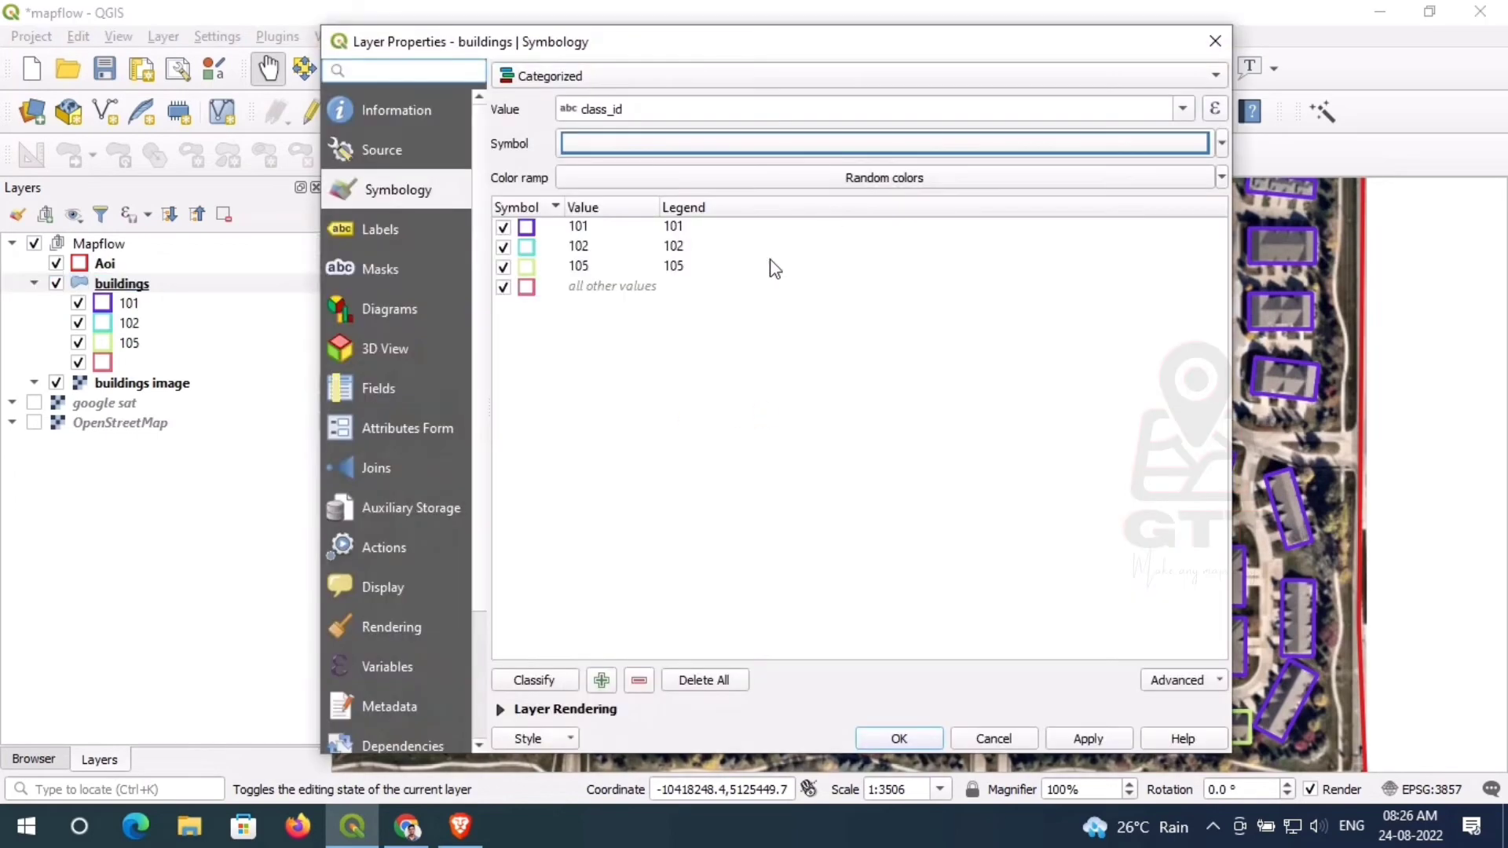
# - Delete all class_id categories and change the base symbol's outline layer to a solid fill
pyautogui.click(715, 677)
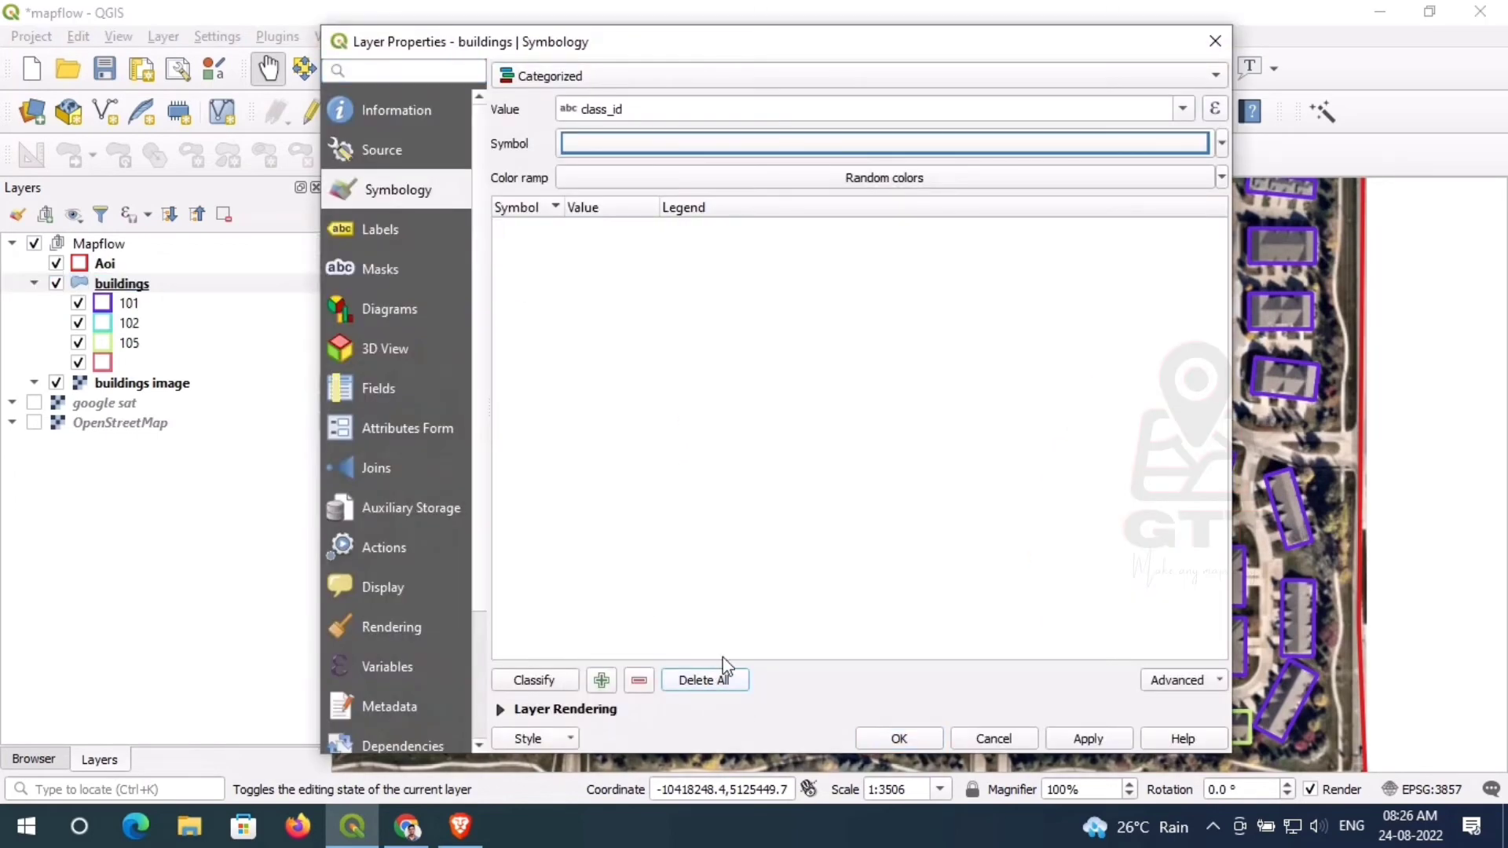
pyautogui.click(1221, 145)
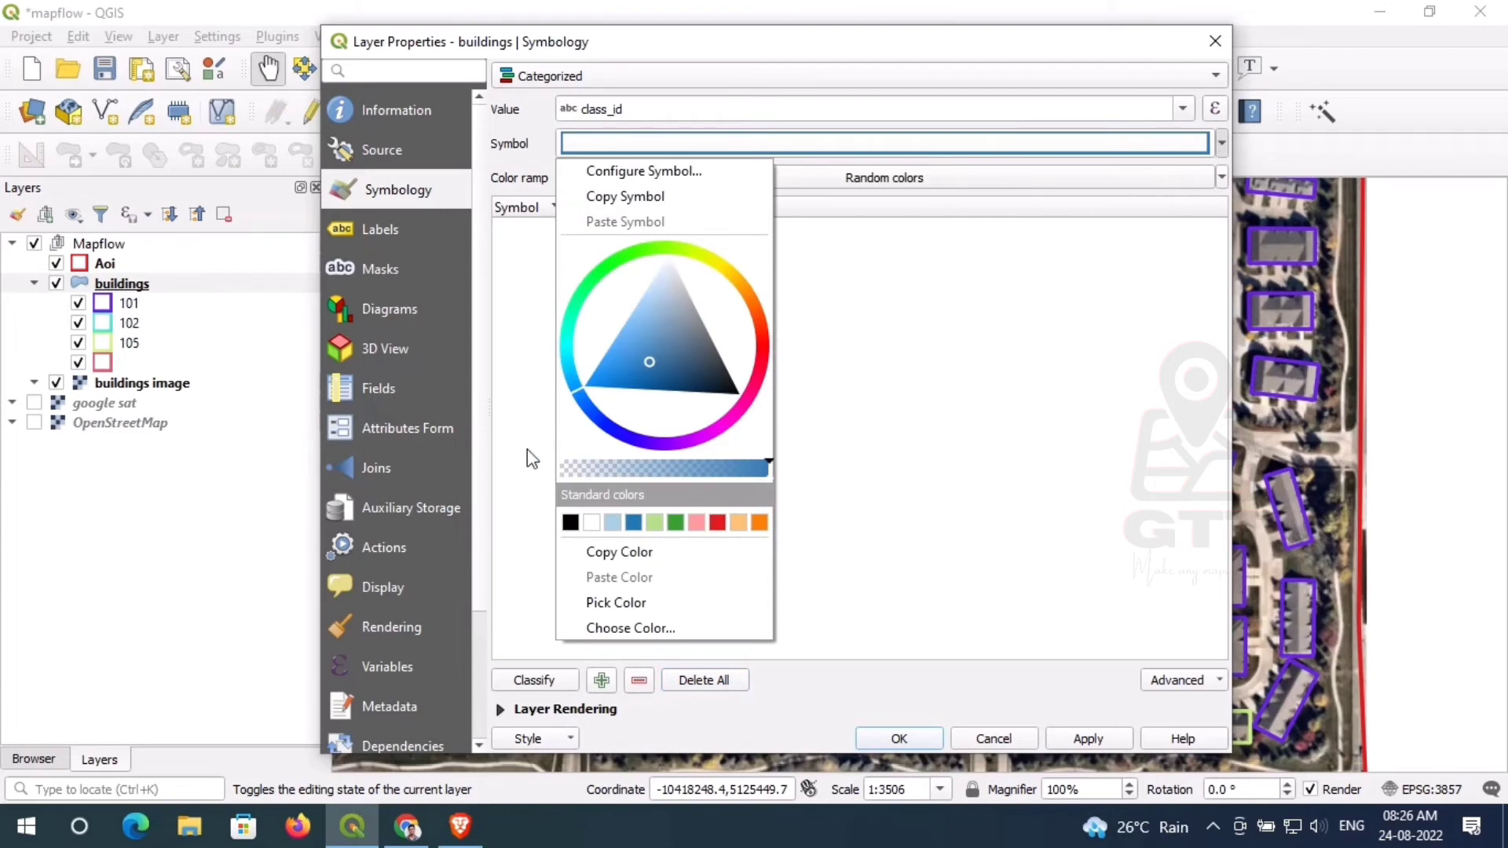
pyautogui.click(1212, 281)
pyautogui.click(1099, 145)
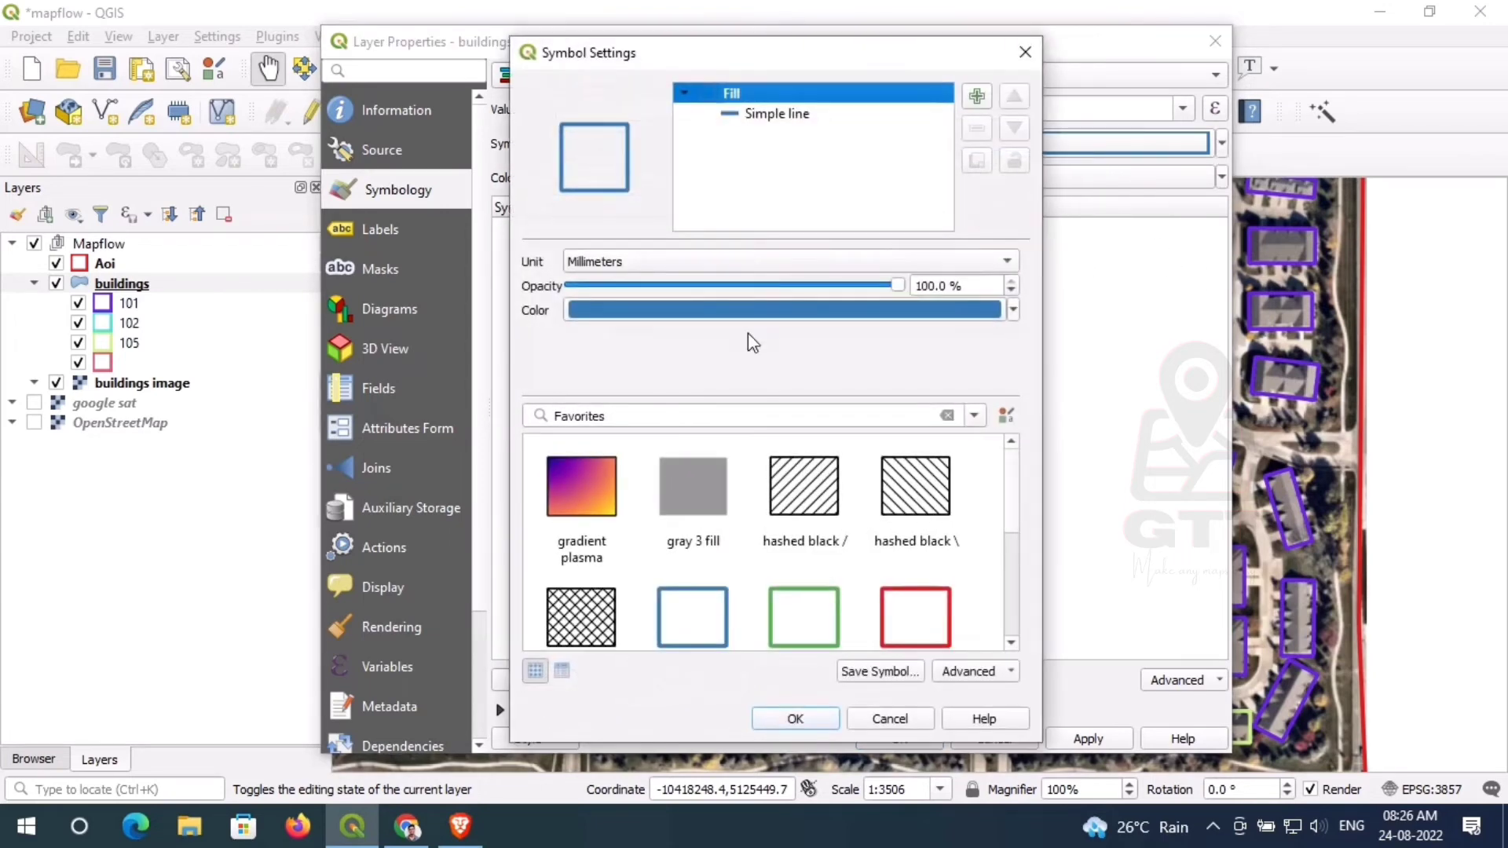
pyautogui.click(760, 112)
pyautogui.click(716, 264)
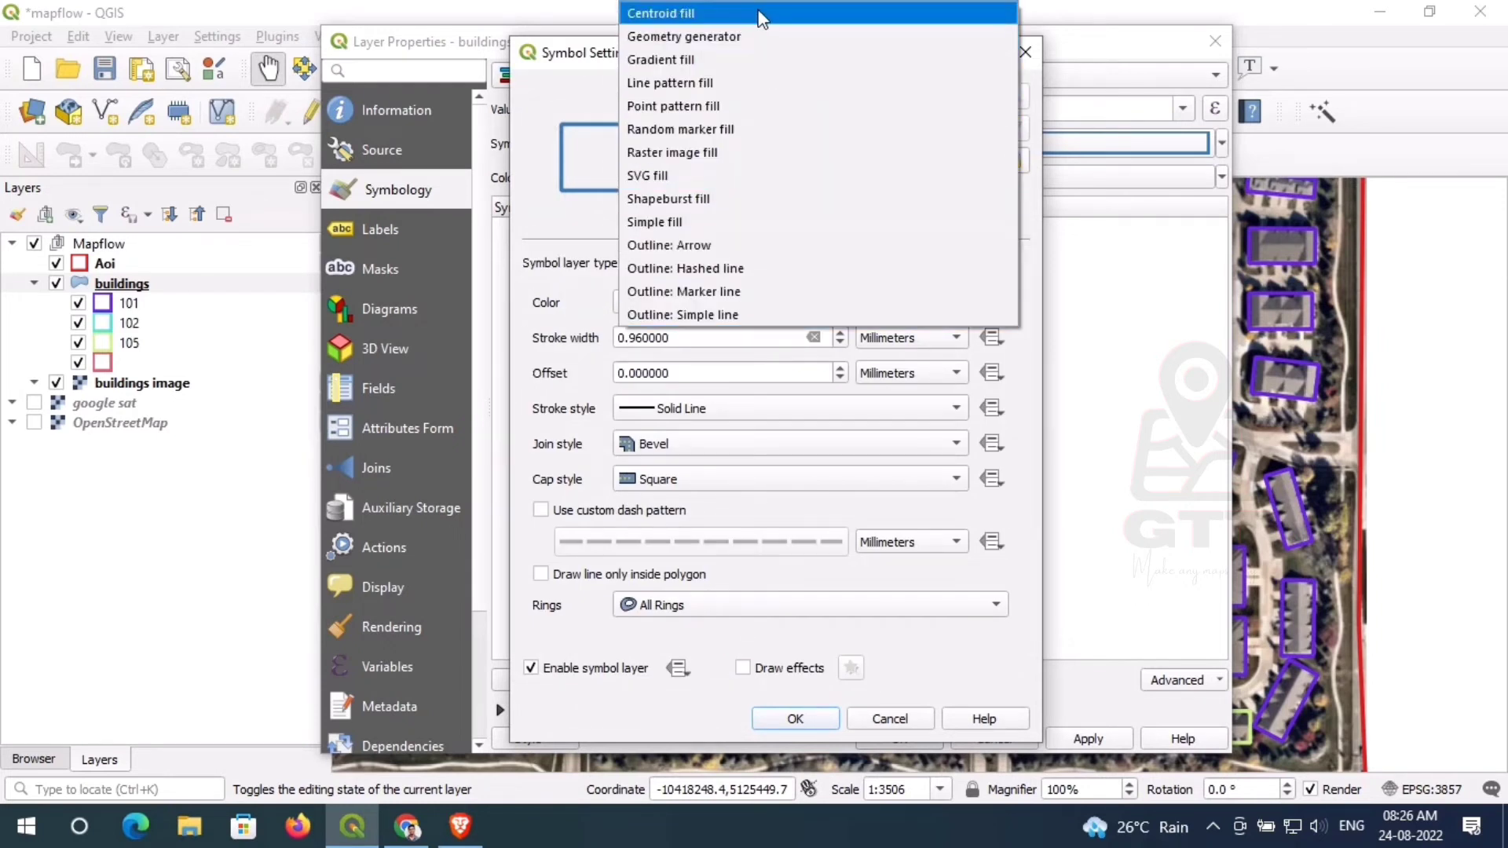
pyautogui.click(698, 221)
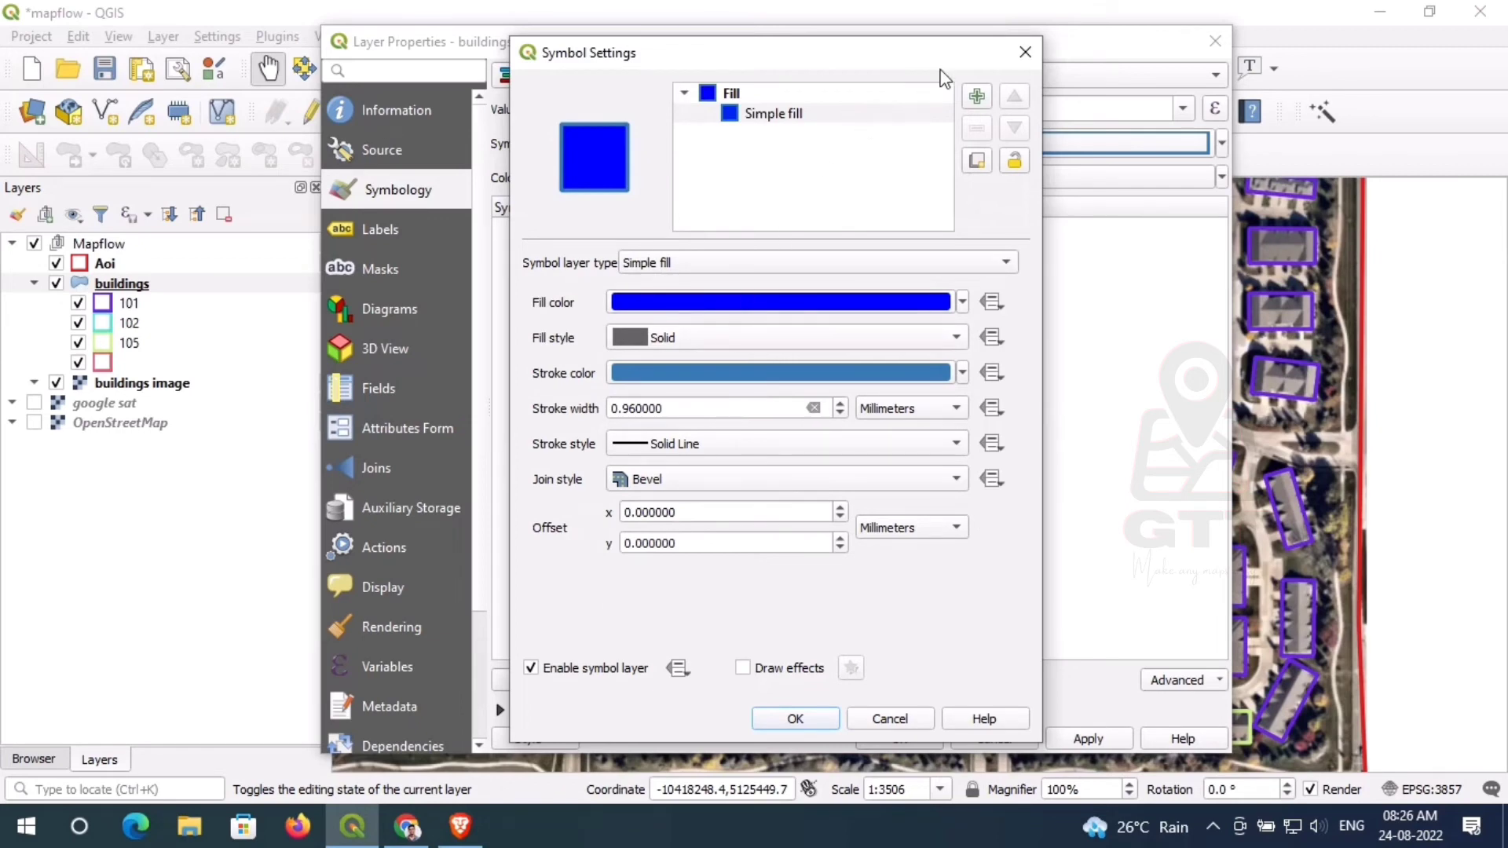
pyautogui.click(795, 720)
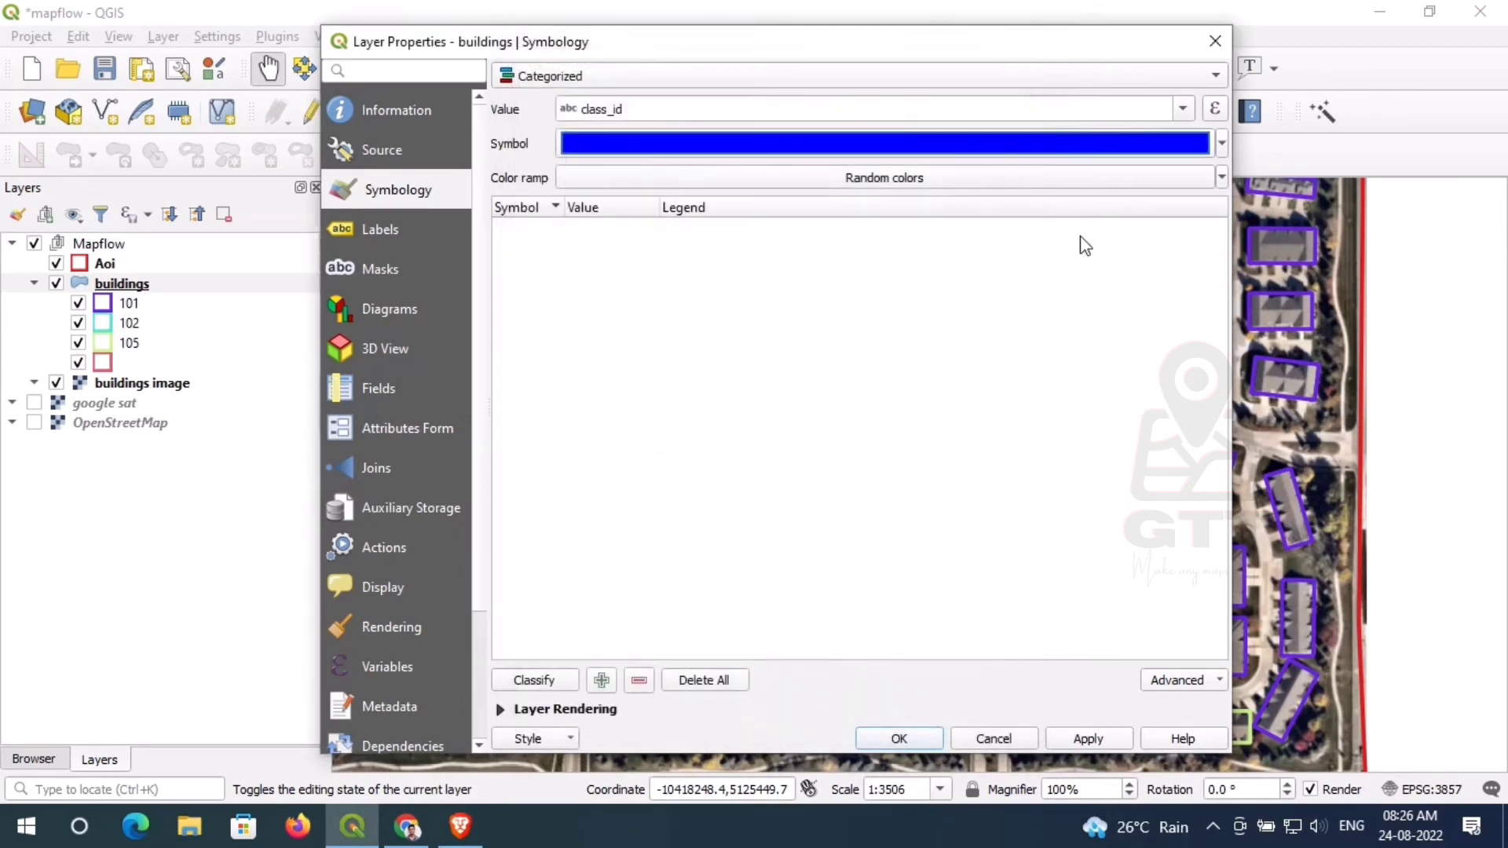
# - Lower the fill opacity to about 40% and regenerate categories 101, 102 and 105
pyautogui.click(827, 149)
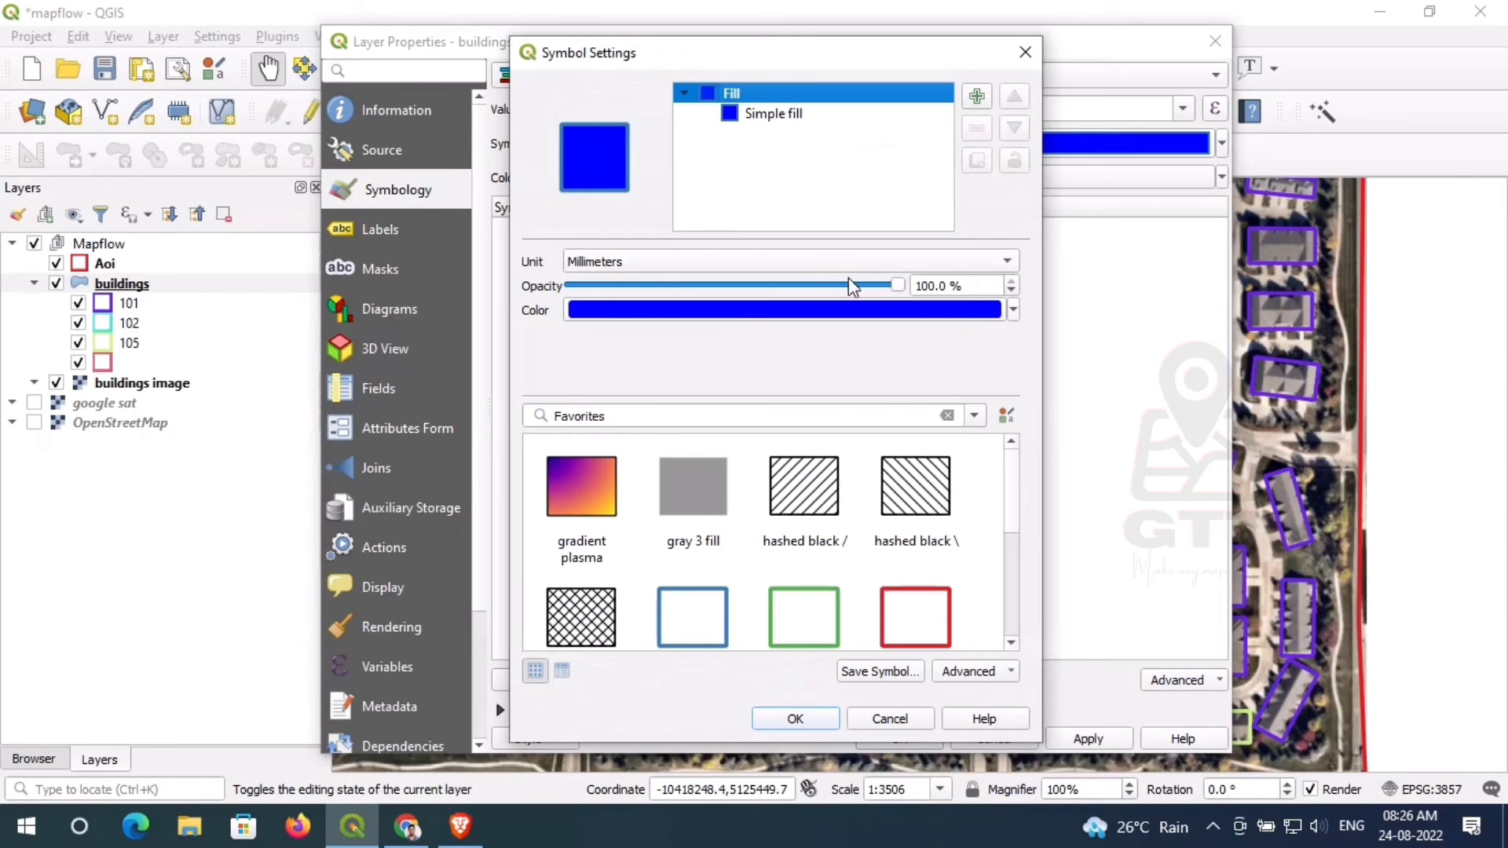
pyautogui.click(911, 267)
pyautogui.click(913, 267)
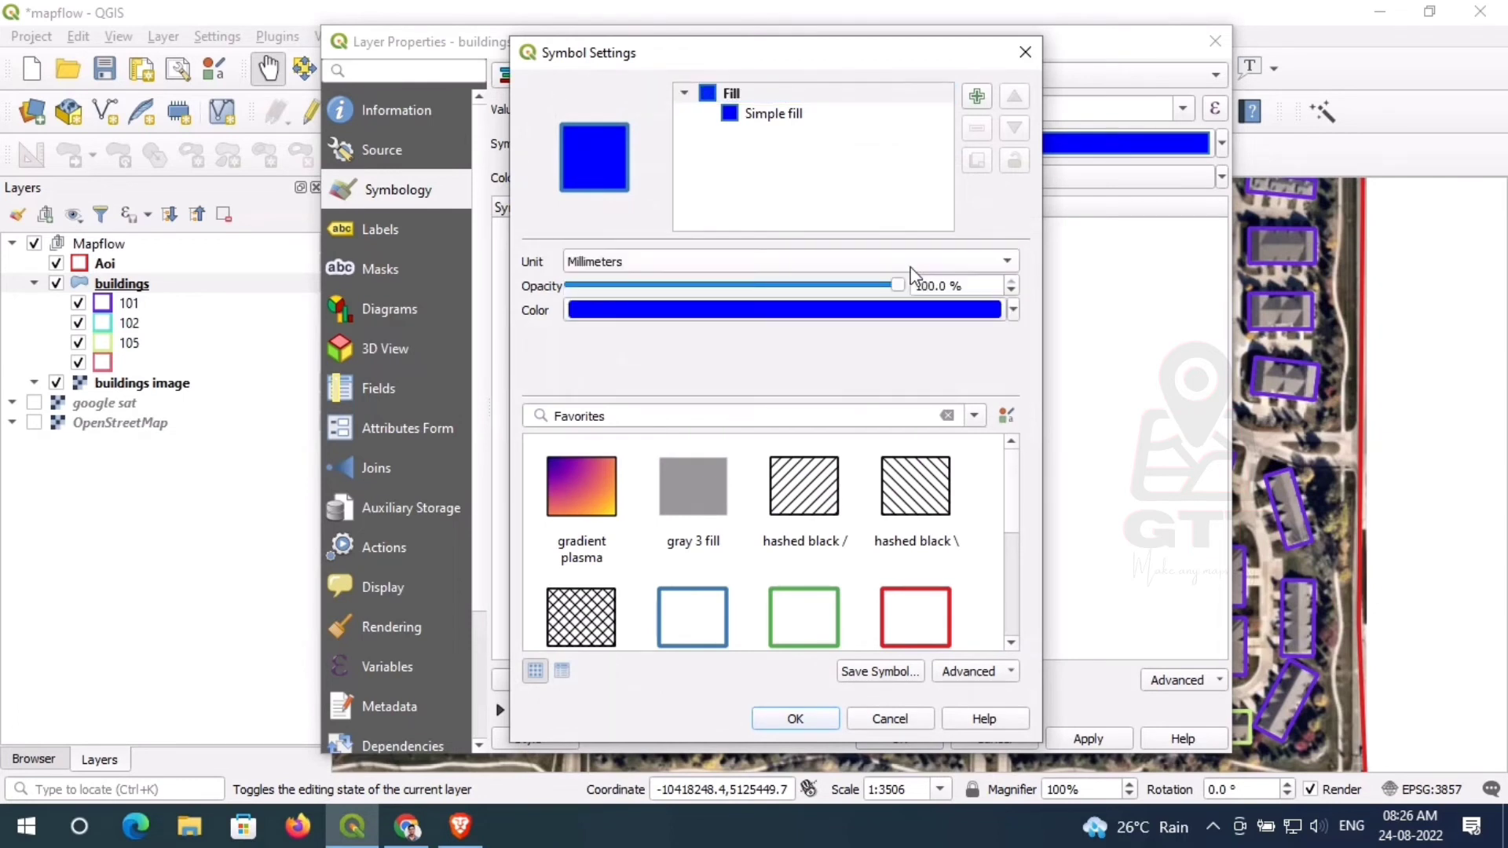
pyautogui.moveTo(896, 291); pyautogui.dragTo(701, 290)
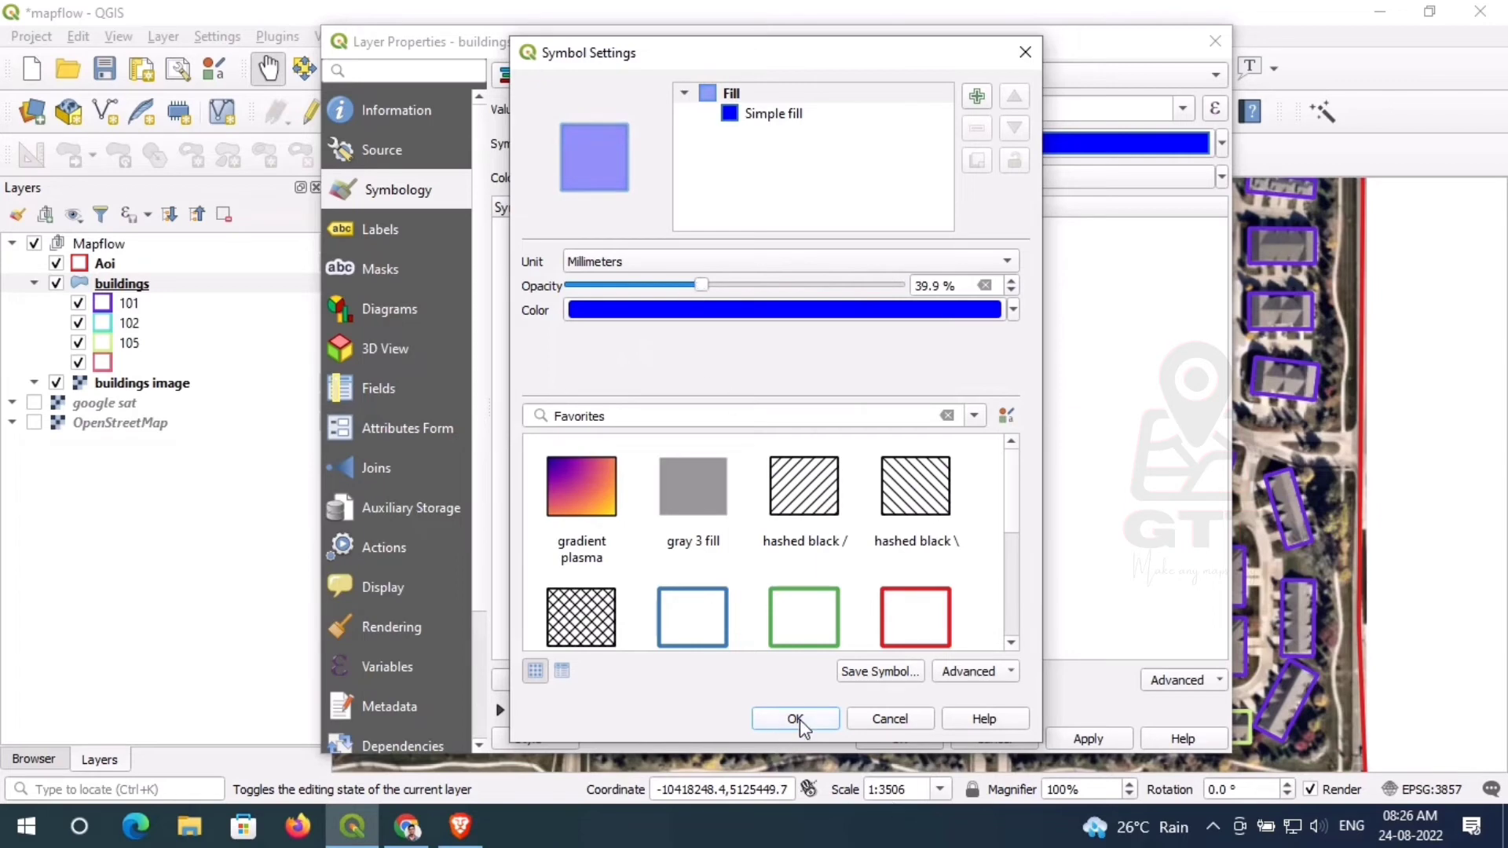
pyautogui.click(796, 719)
pyautogui.click(535, 682)
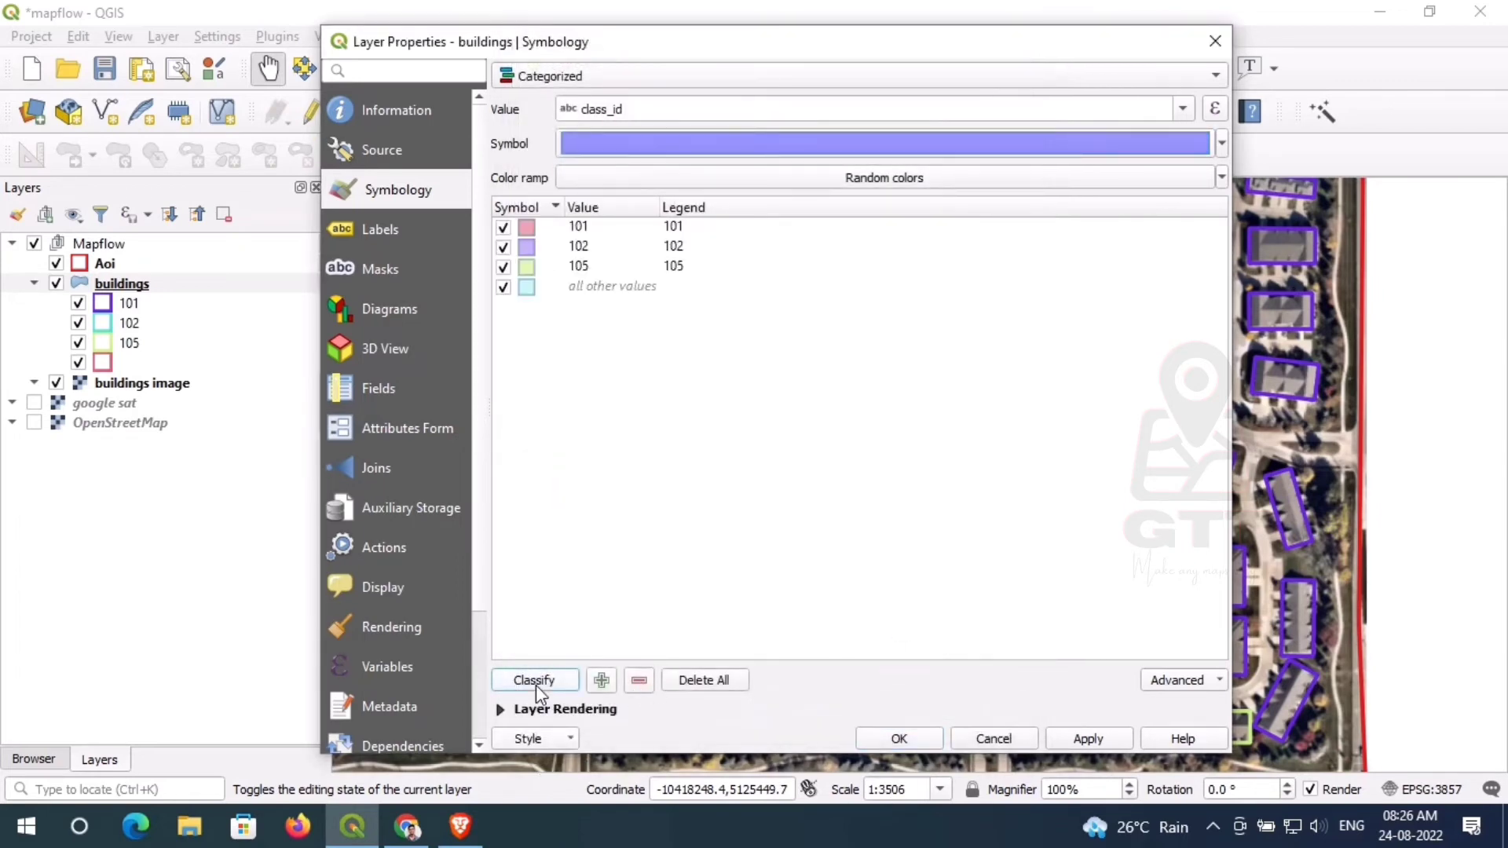
pyautogui.click(899, 739)
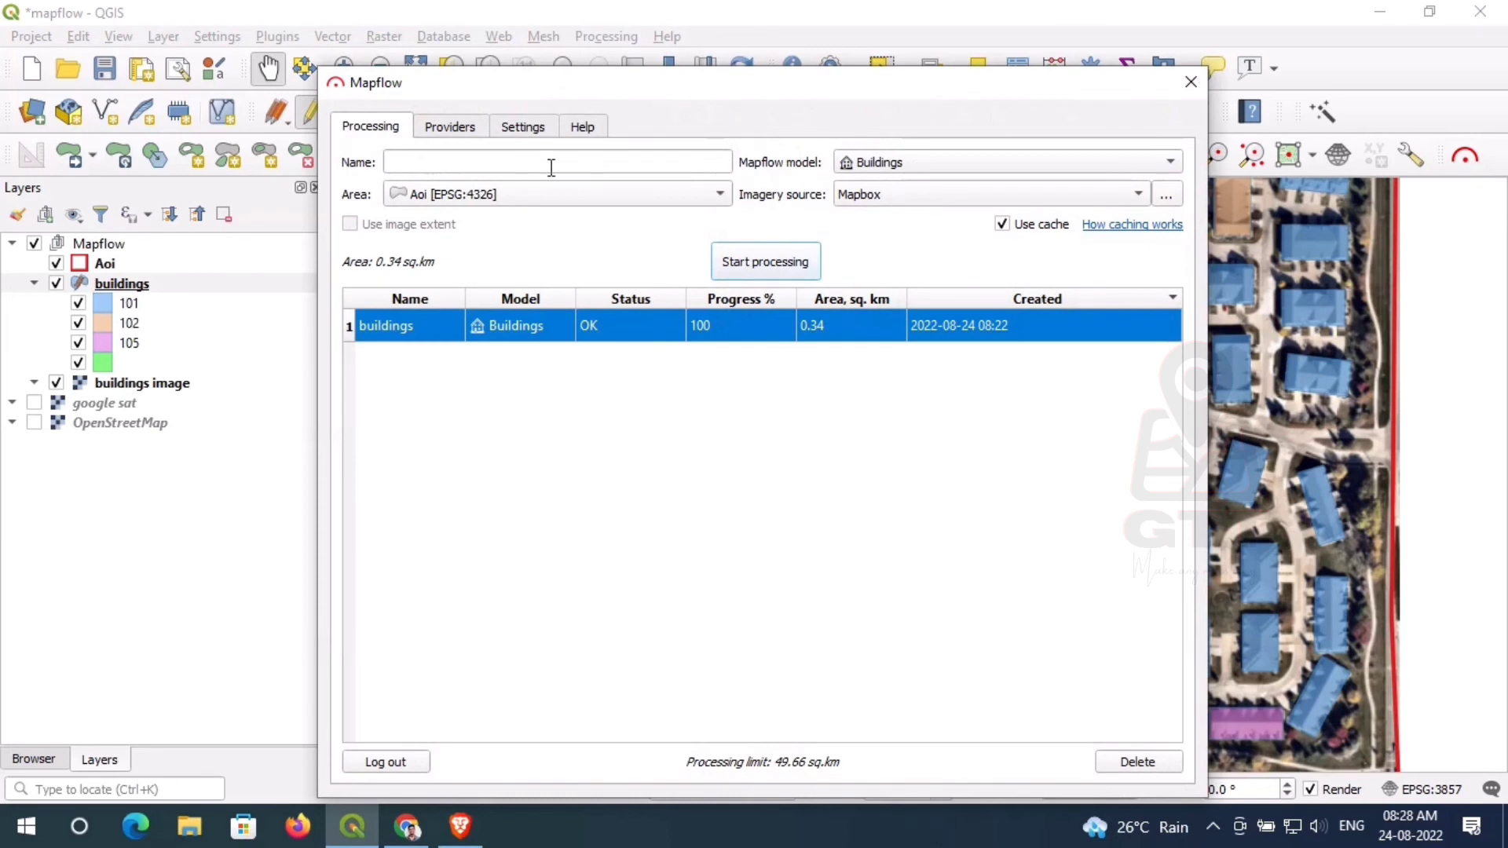
# - Start a Mapflow processing job named 'road' using the Roads model
pyautogui.click(553, 163)
pyautogui.write('road')
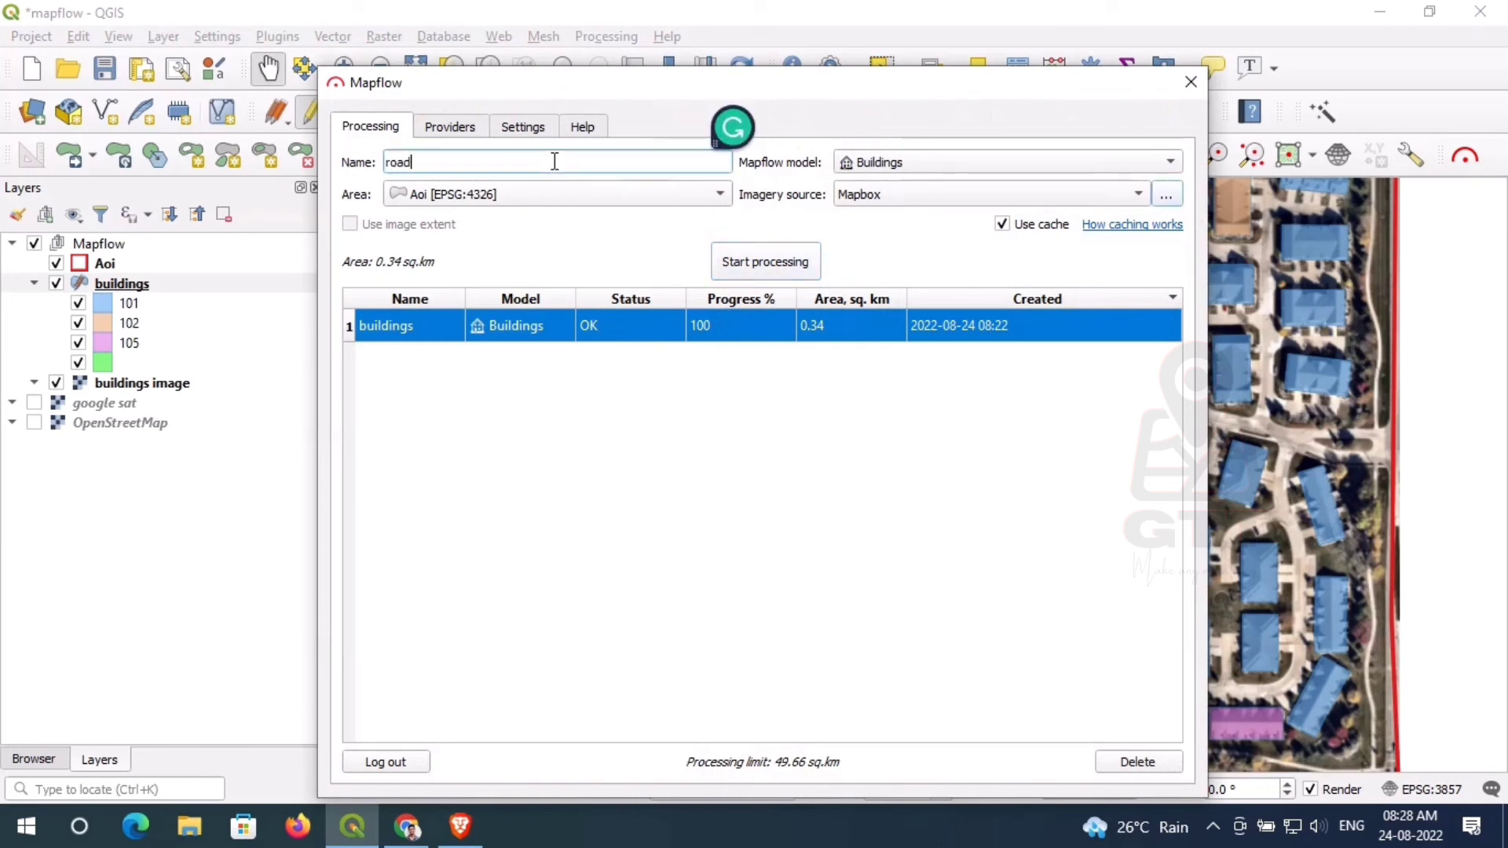
pyautogui.click(941, 164)
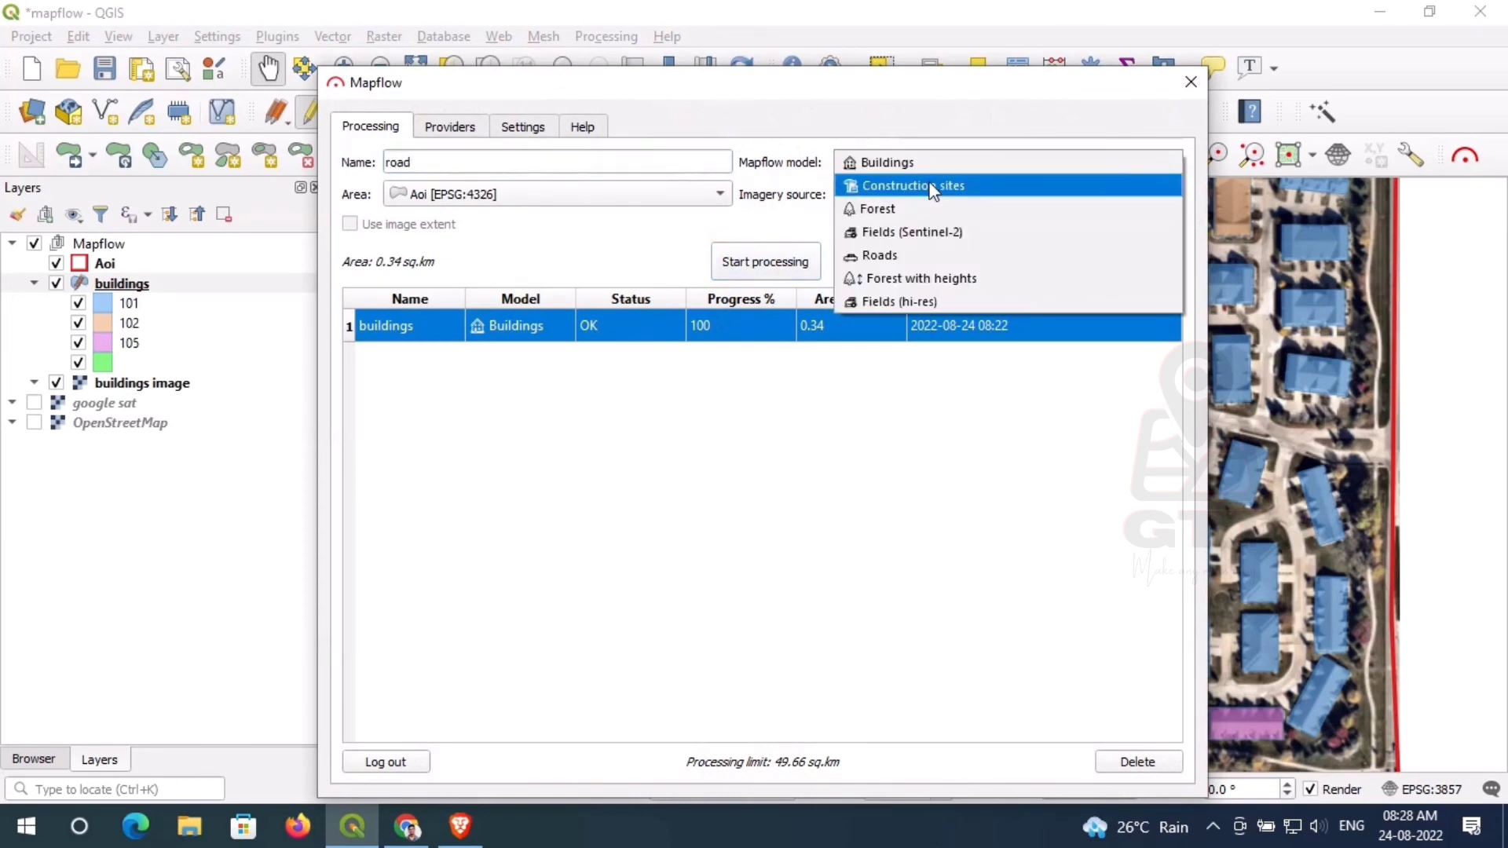
pyautogui.click(931, 251)
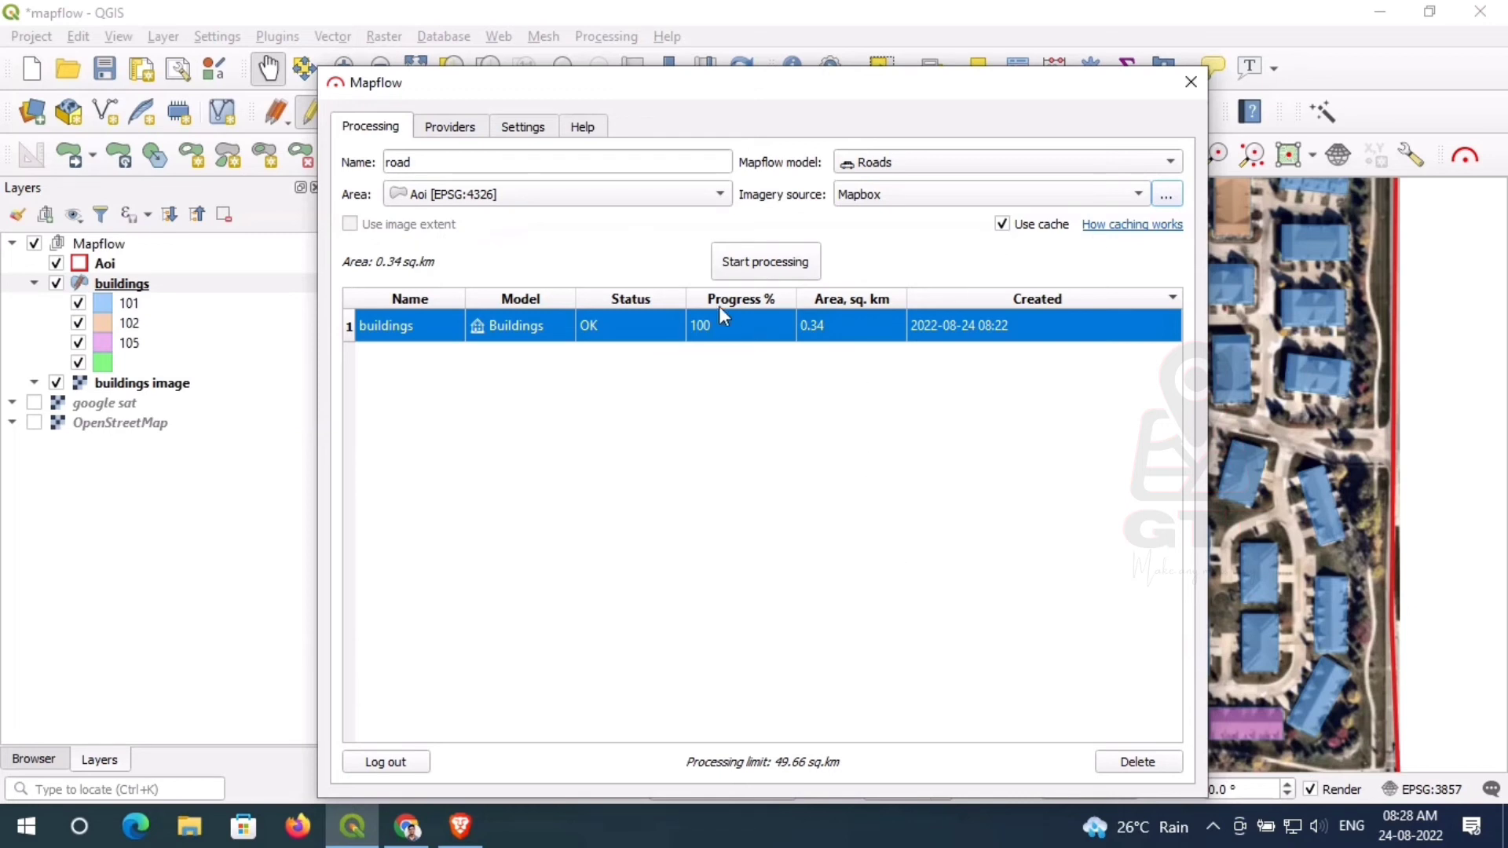
pyautogui.click(766, 269)
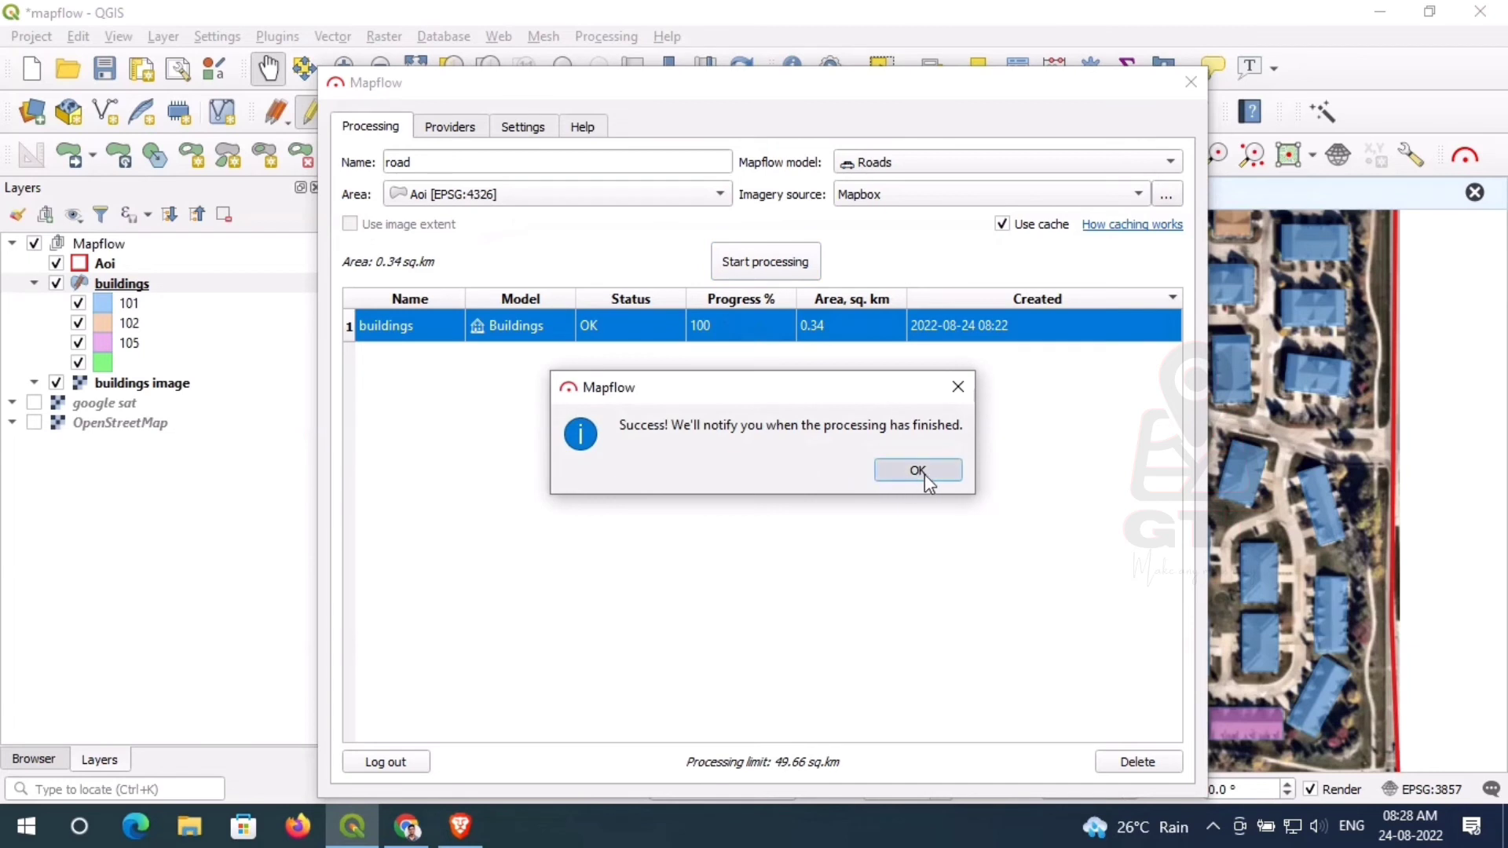
# - Dismiss the processing notices, select the finished road job and close Mapflow
pyautogui.click(916, 471)
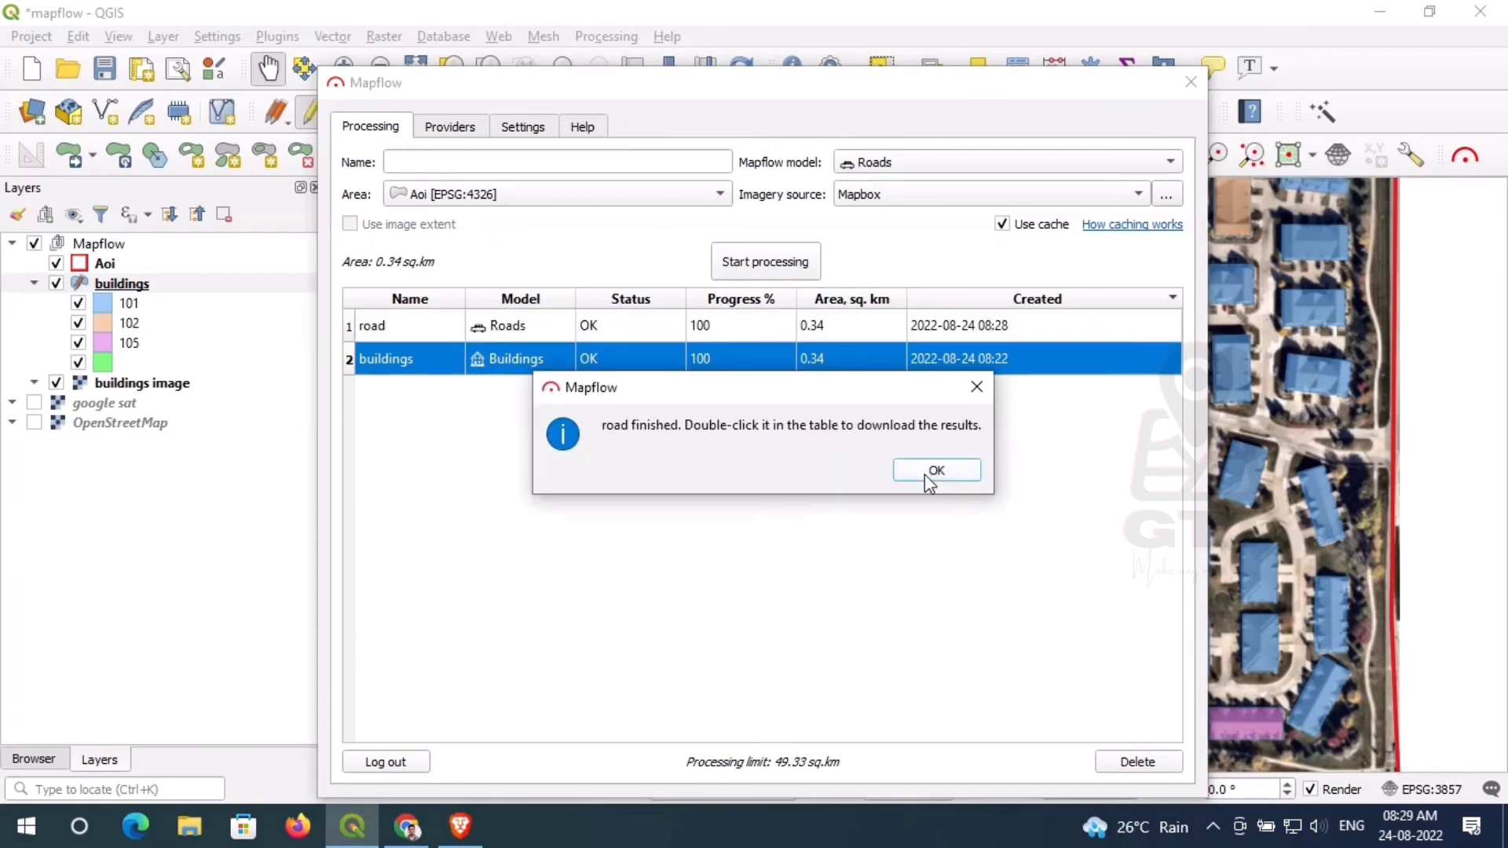
pyautogui.click(925, 474)
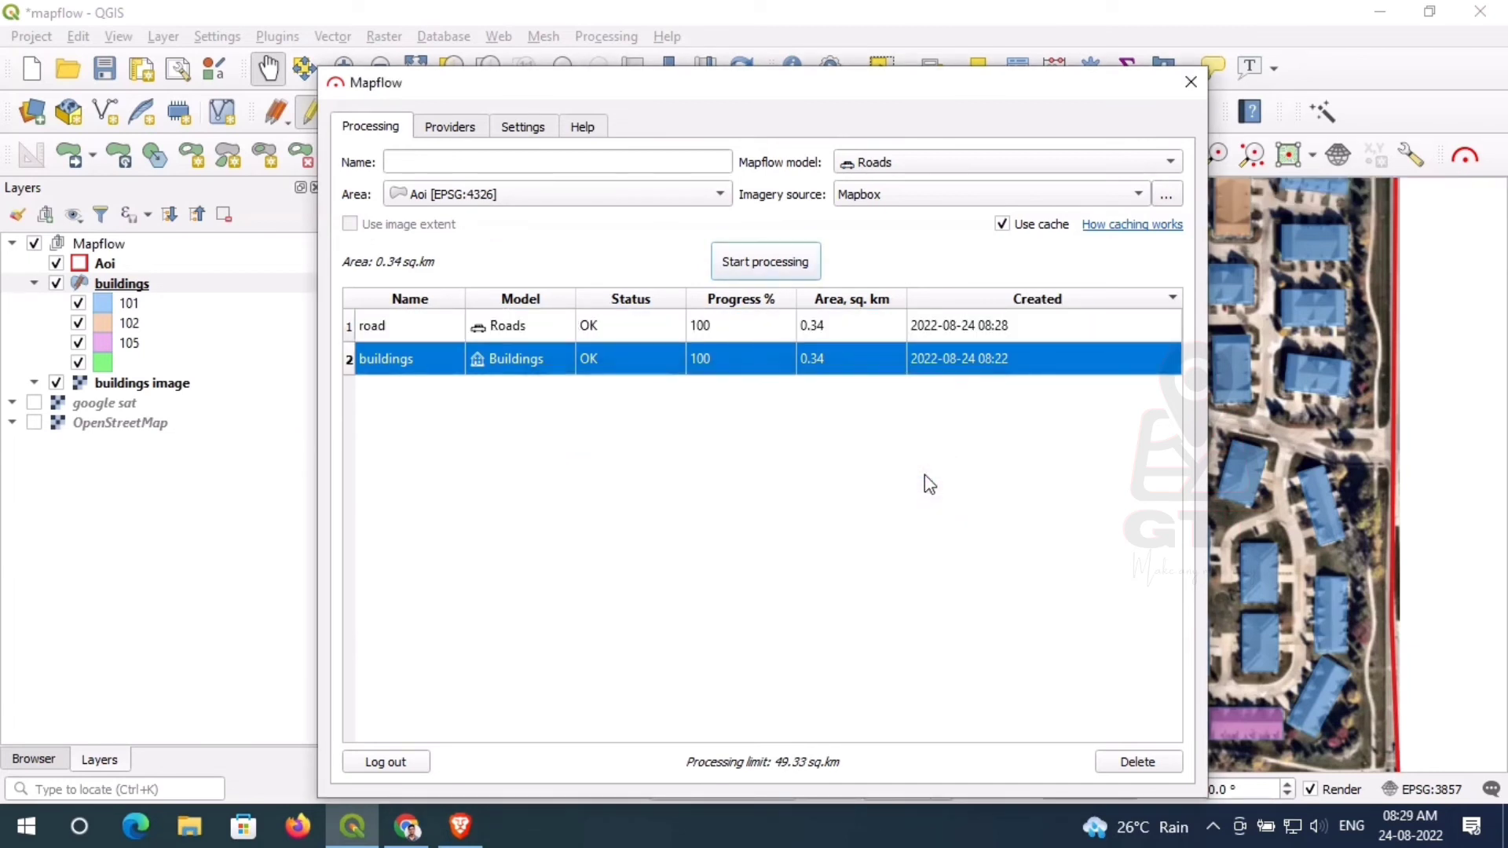
pyautogui.click(400, 332)
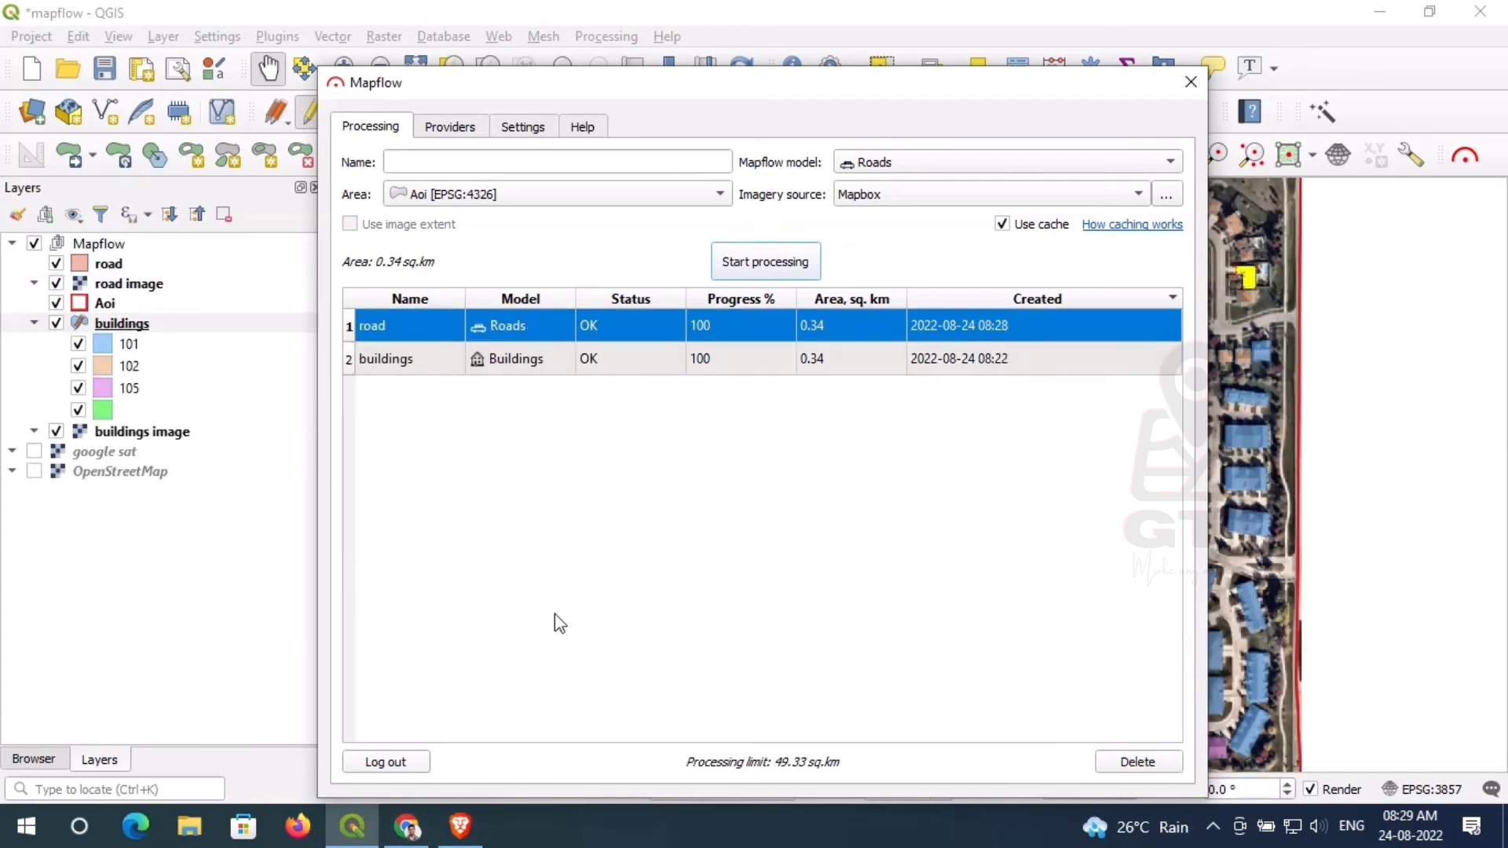
pyautogui.click(1191, 83)
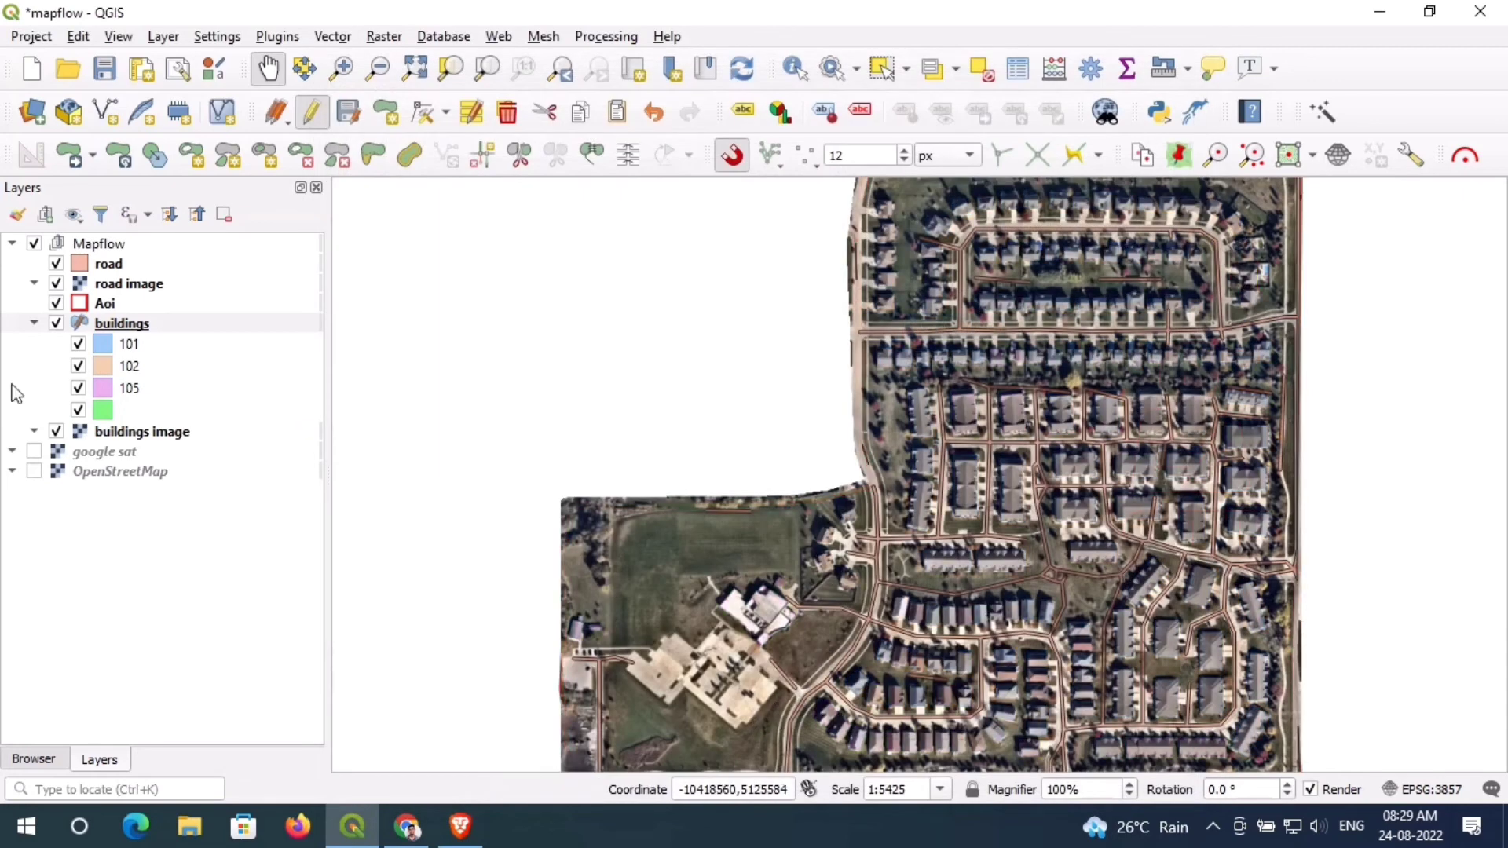
# - Hide the road image layer and zoom in on the houses further south
pyautogui.click(56, 284)
pyautogui.scroll(1, 860, 621)
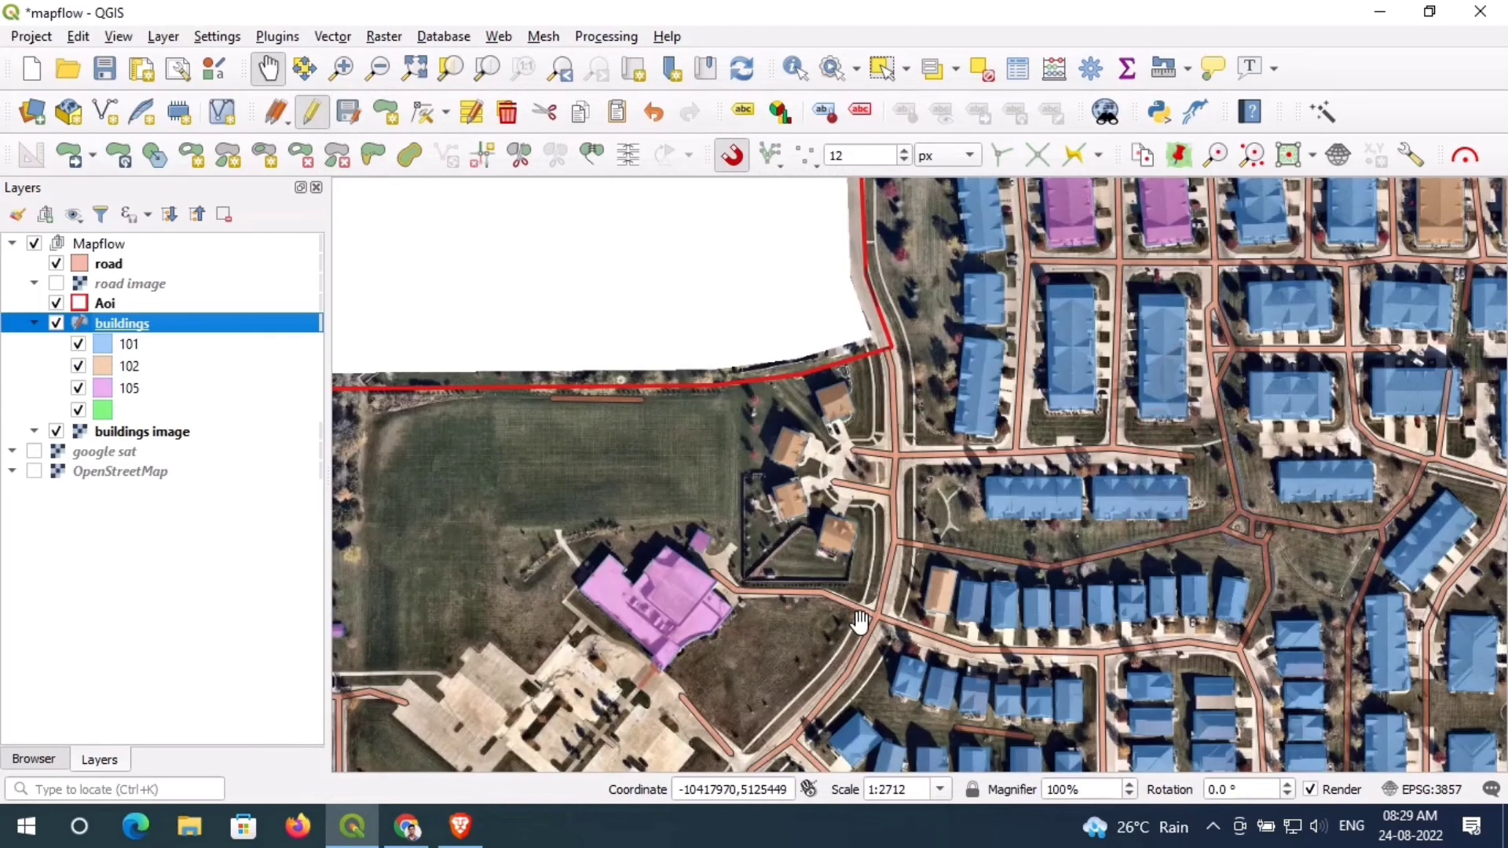
pyautogui.moveTo(774, 634); pyautogui.dragTo(799, 406)
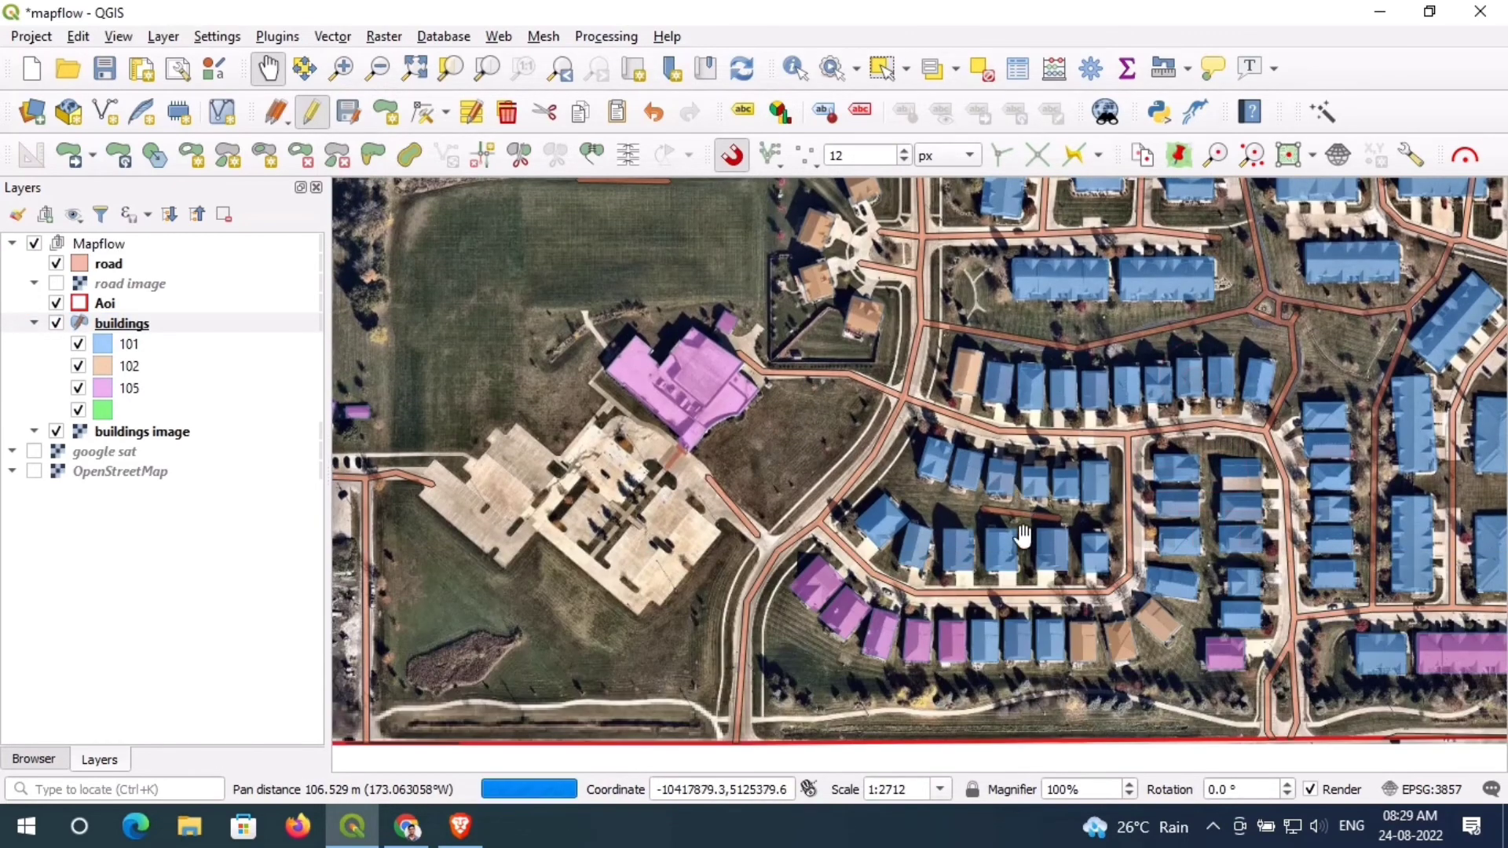
pyautogui.scroll(1, 1023, 536)
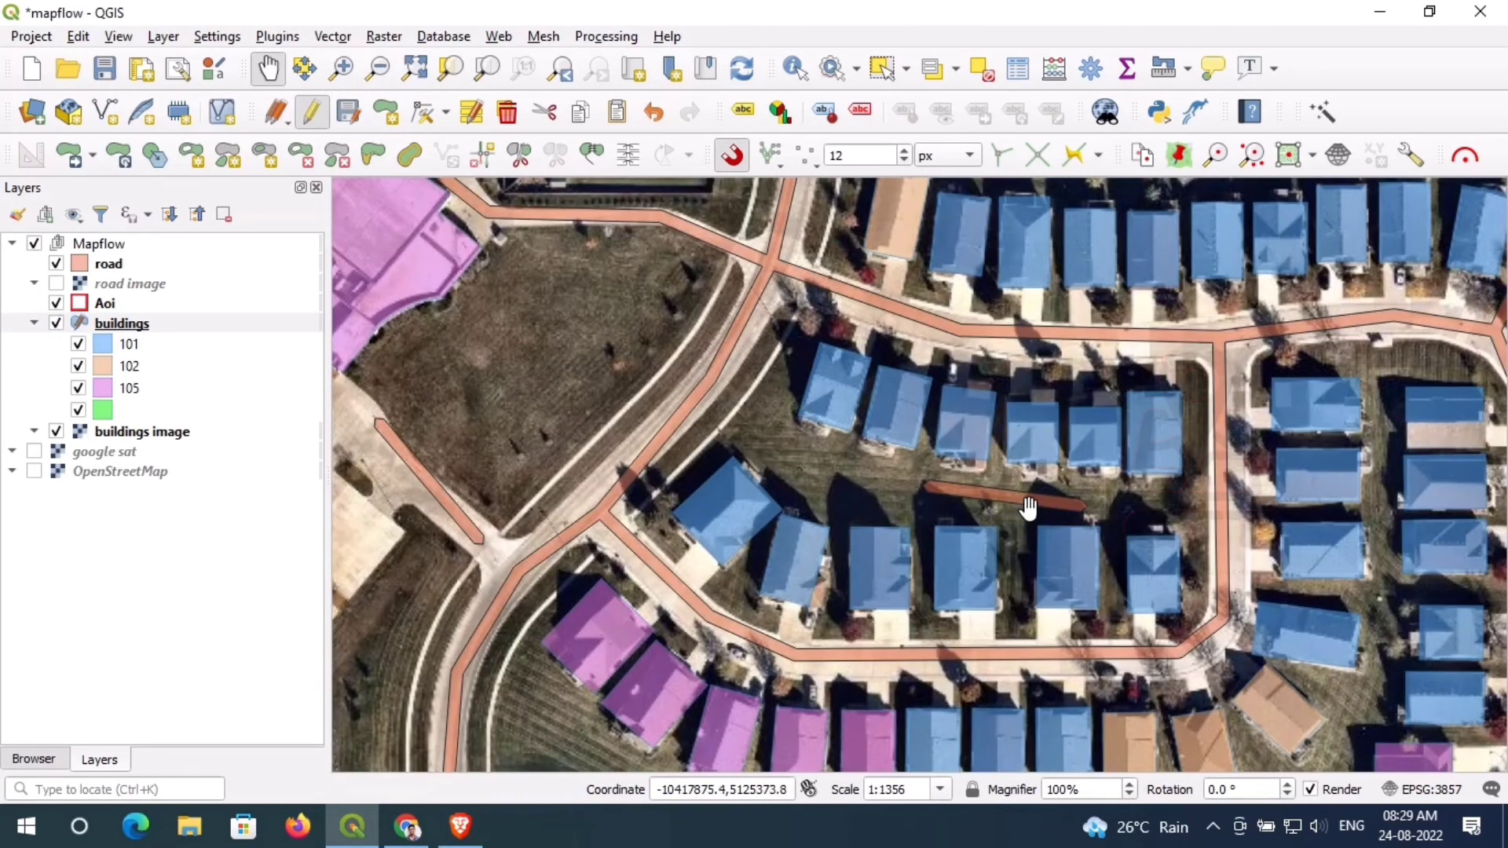
# - Make the road layer editable and delete the stray short road piece between houses
pyautogui.click(98, 244)
pyautogui.click(110, 265)
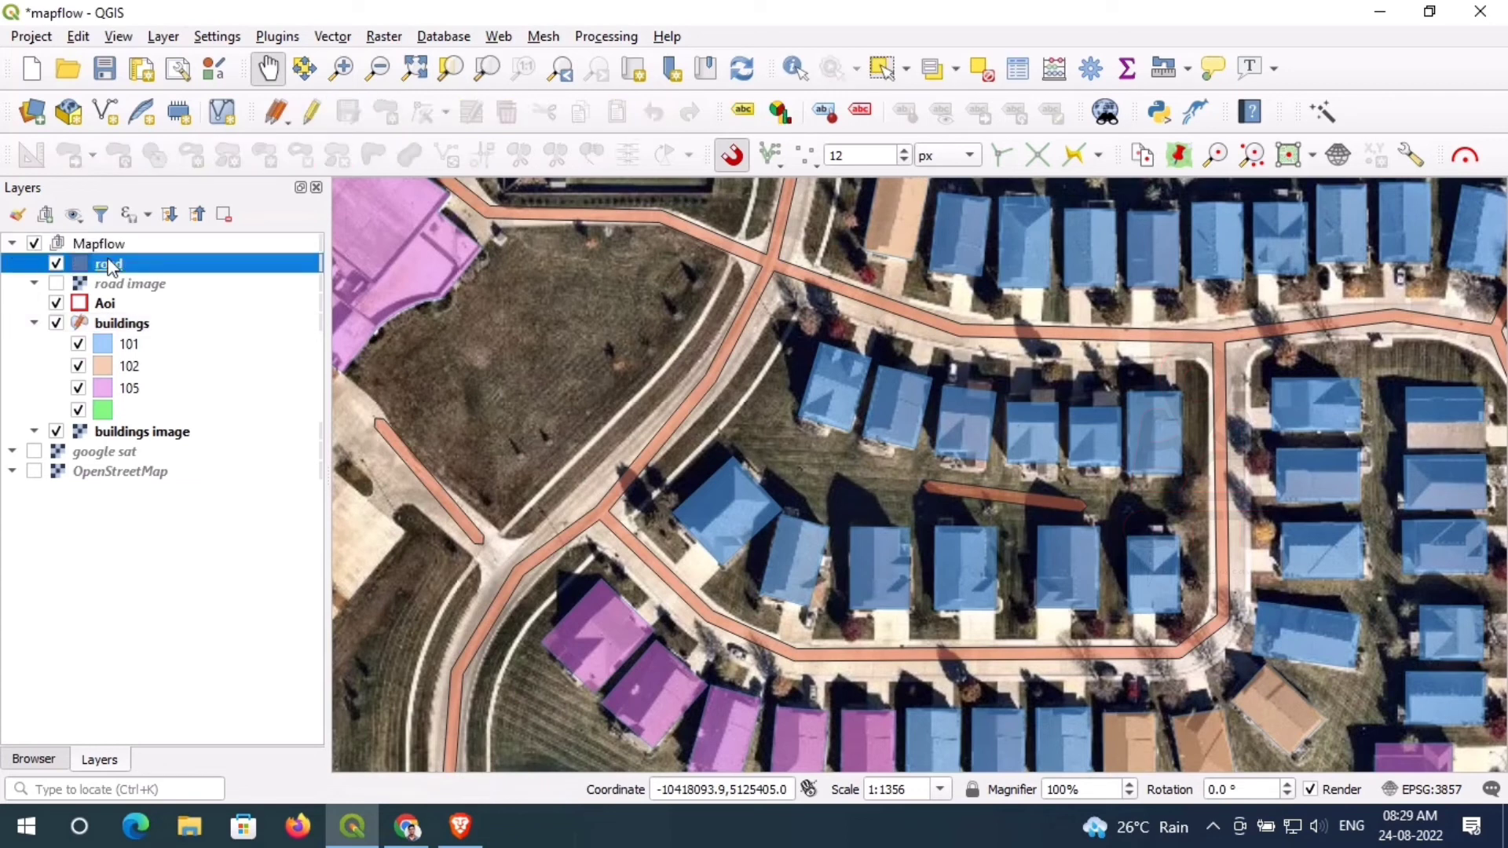
pyautogui.click(311, 111)
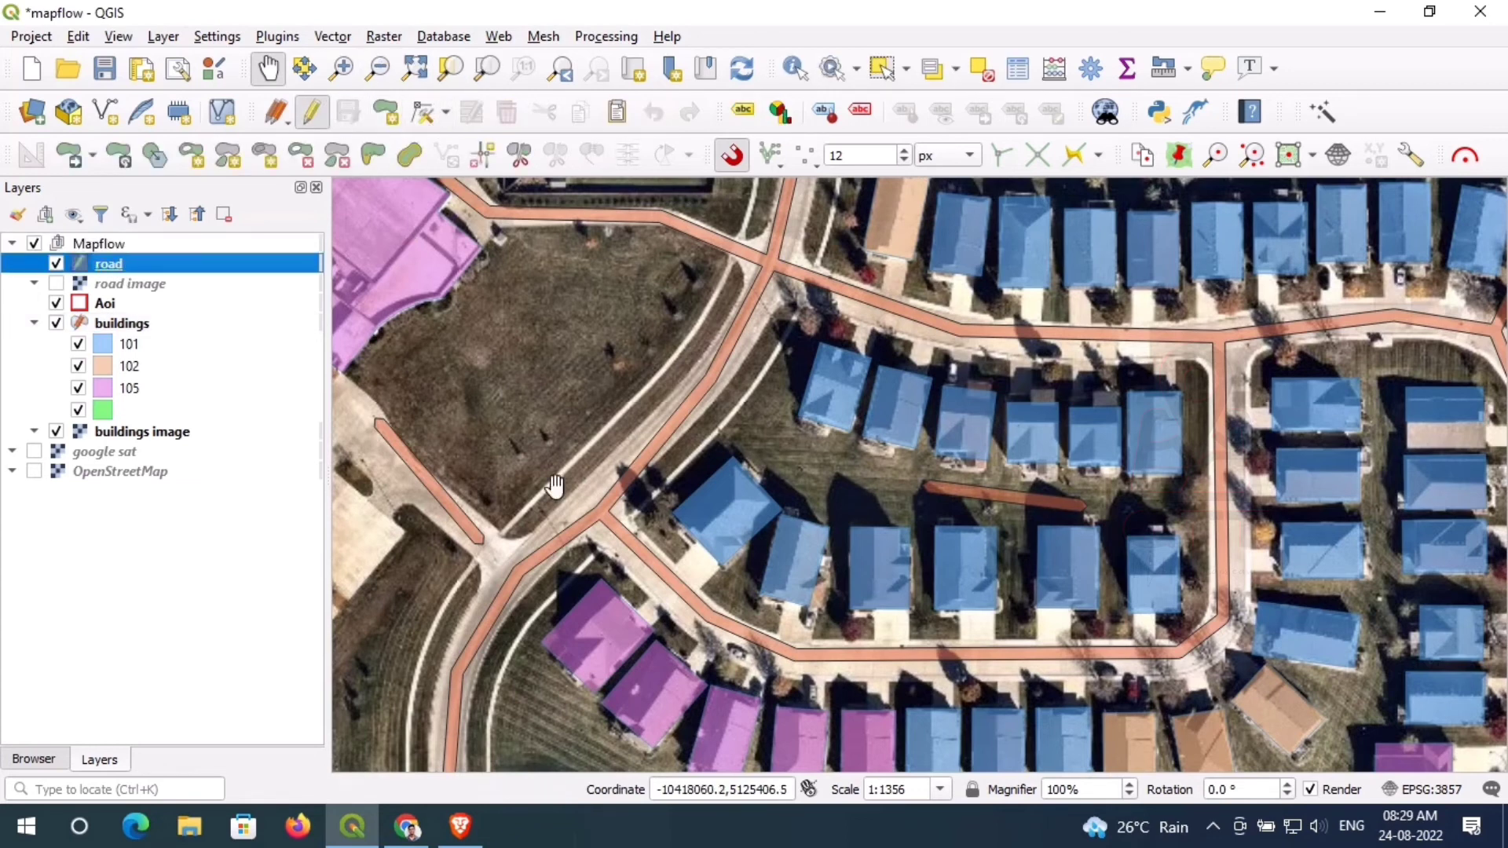
pyautogui.click(883, 69)
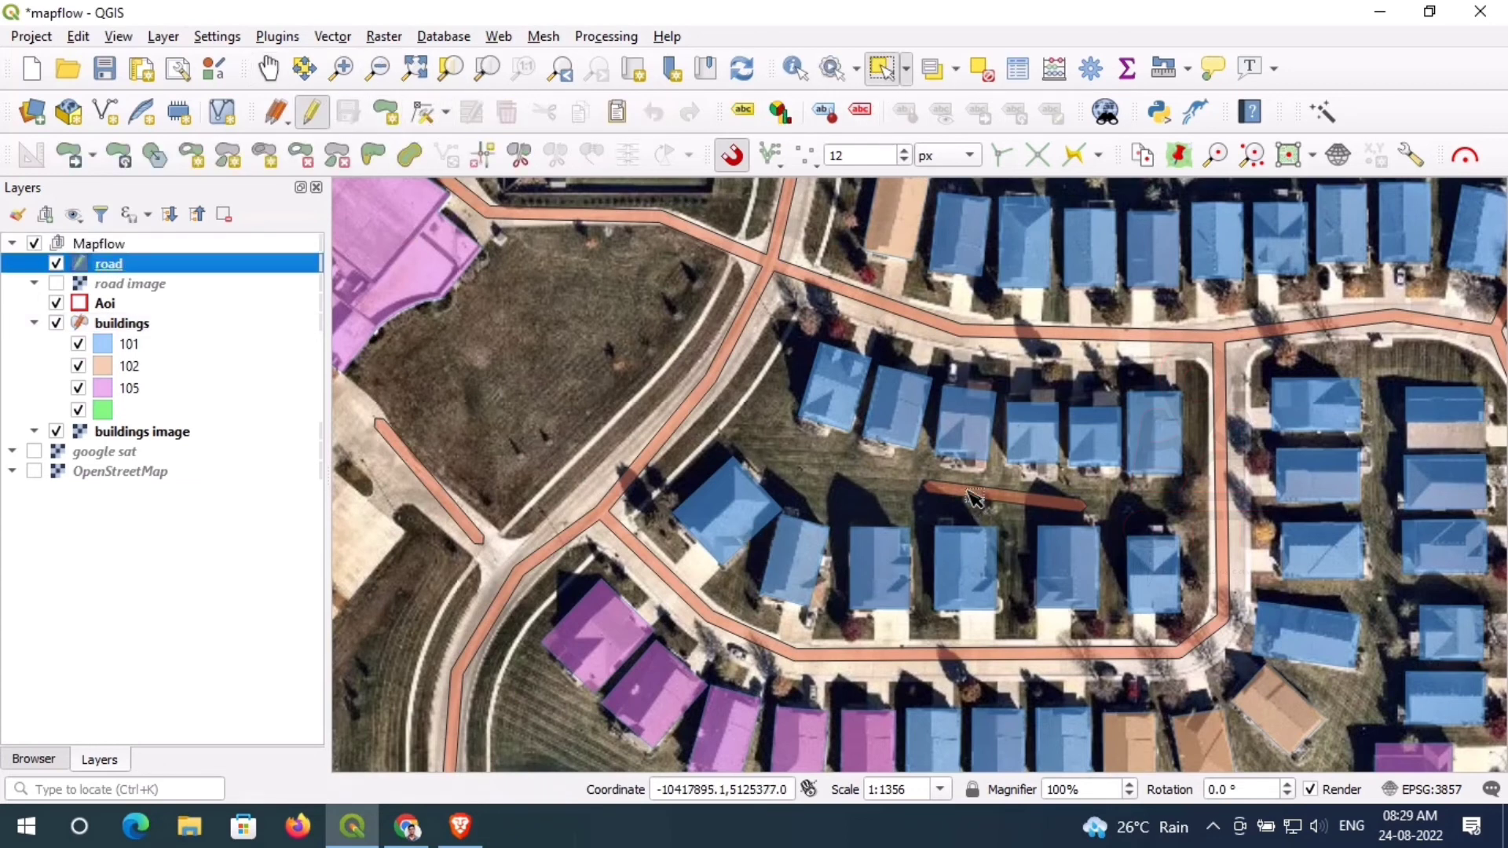
pyautogui.click(1008, 509)
pyautogui.press('Delete')
# - Zoom around the edited area and move the view north to the upper rows of houses
pyautogui.scroll(-1, 880, 550)
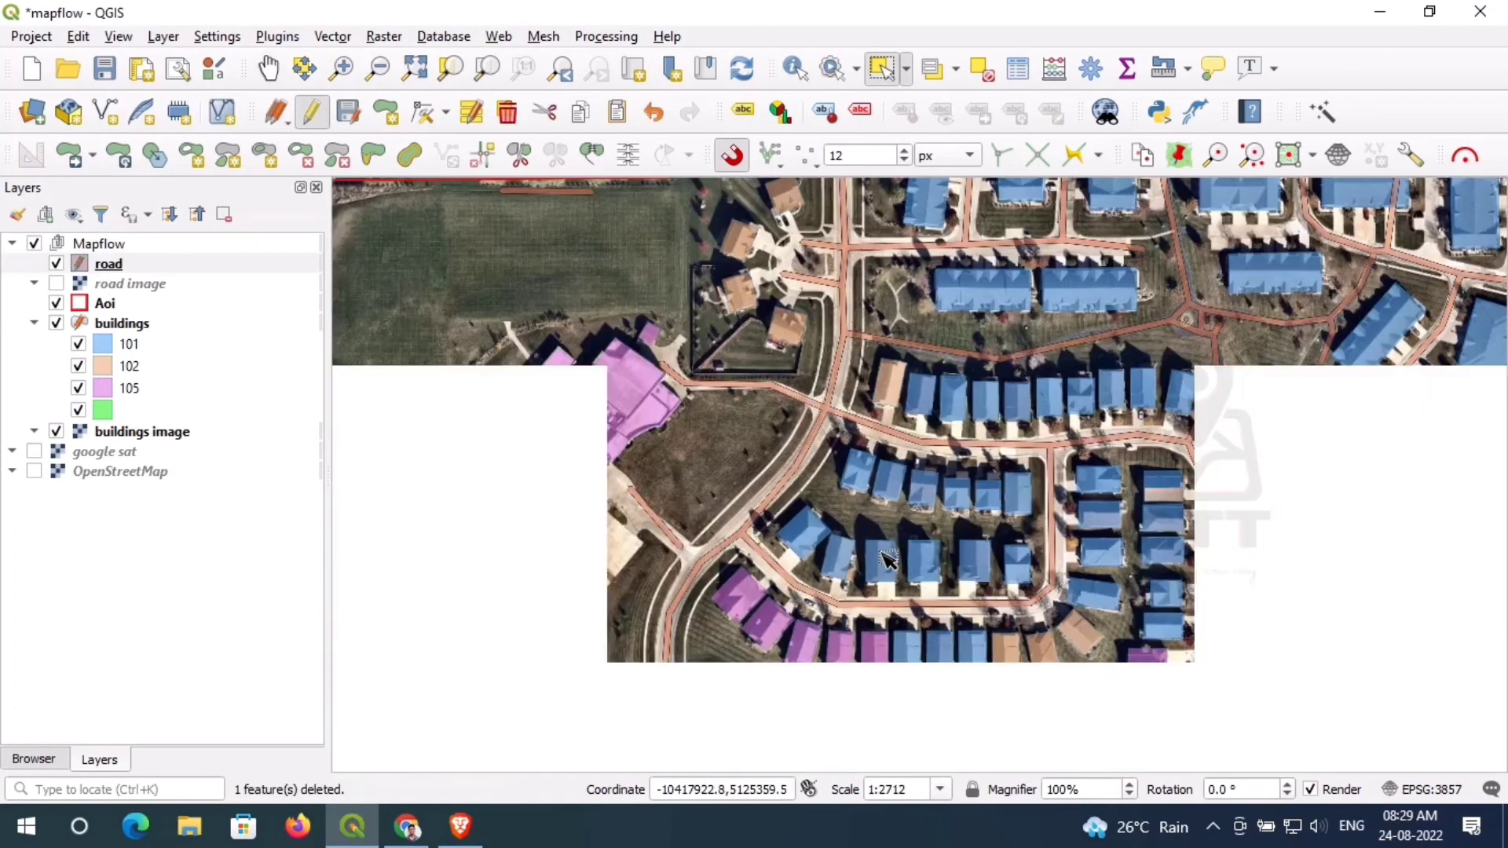
pyautogui.scroll(-1, 758, 637)
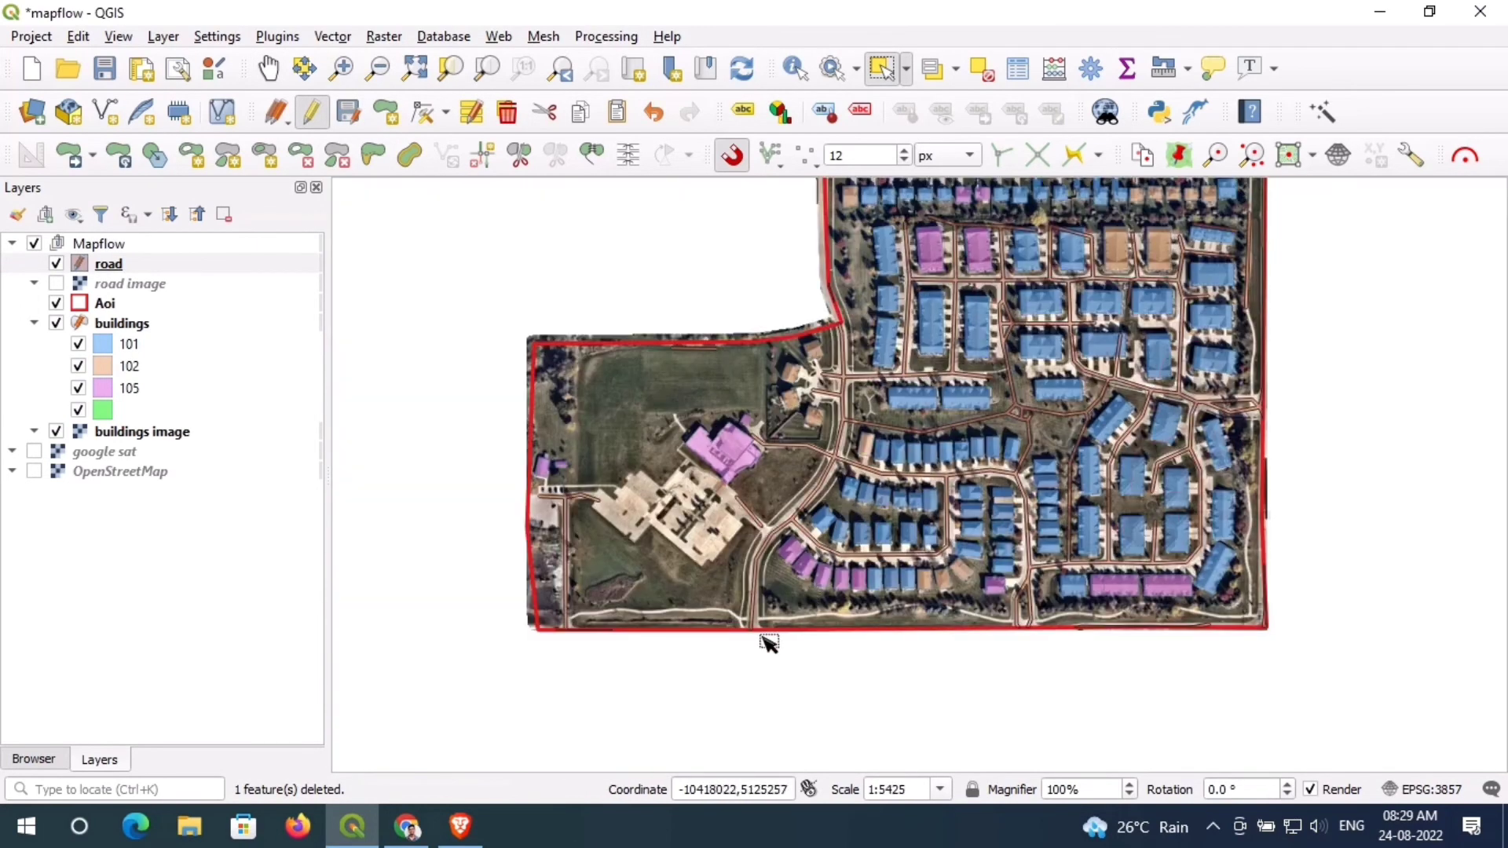
pyautogui.scroll(3, 754, 609)
pyautogui.scroll(-2, 729, 640)
pyautogui.scroll(1, 691, 624)
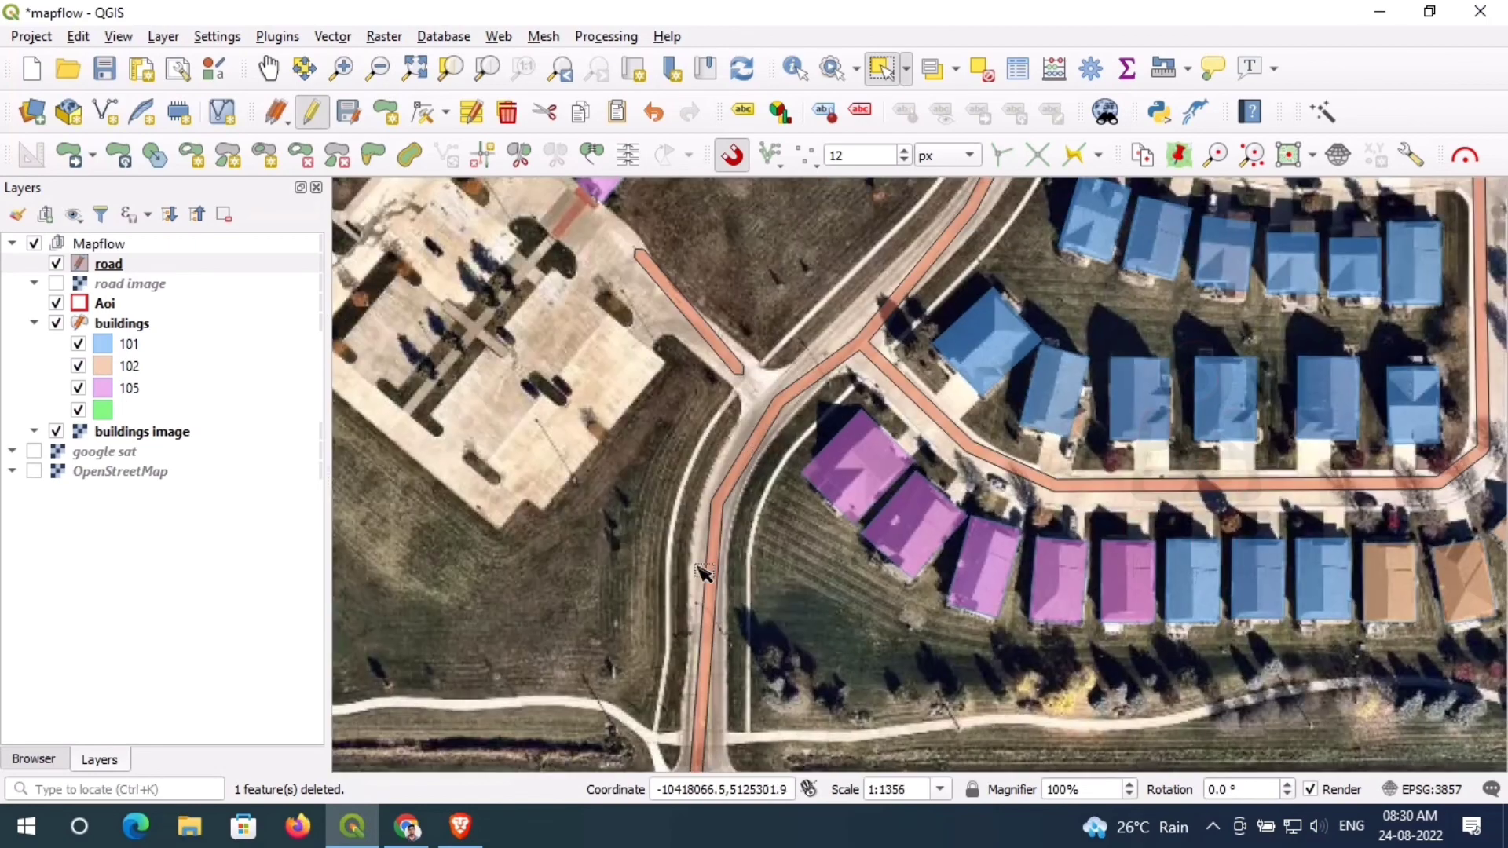
pyautogui.scroll(-2, 597, 617)
pyautogui.scroll(2, 828, 393)
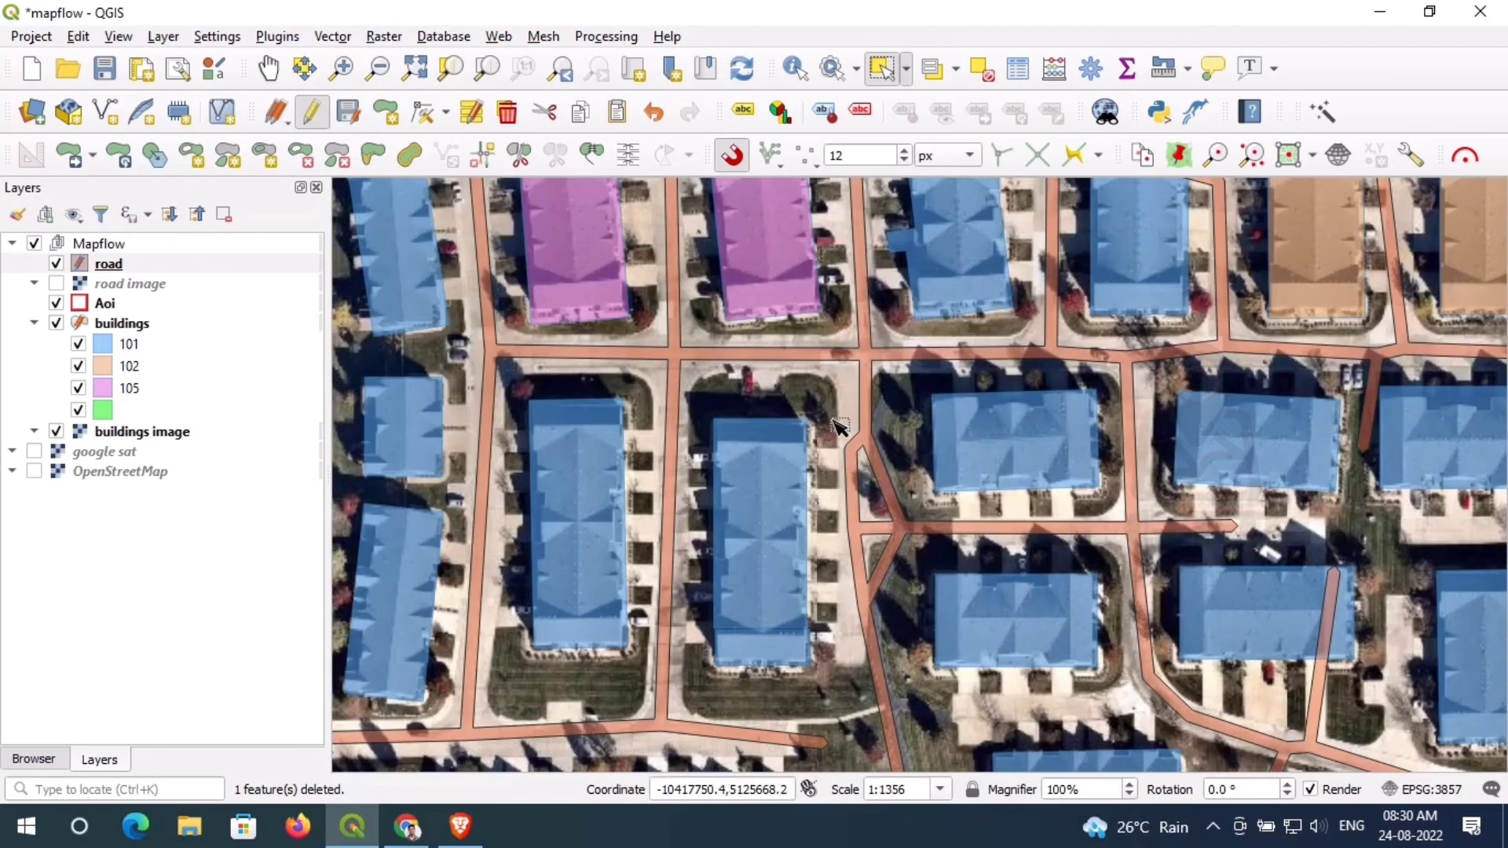
pyautogui.scroll(-1, 785, 554)
pyautogui.moveTo(885, 451); pyautogui.dragTo(885, 601)
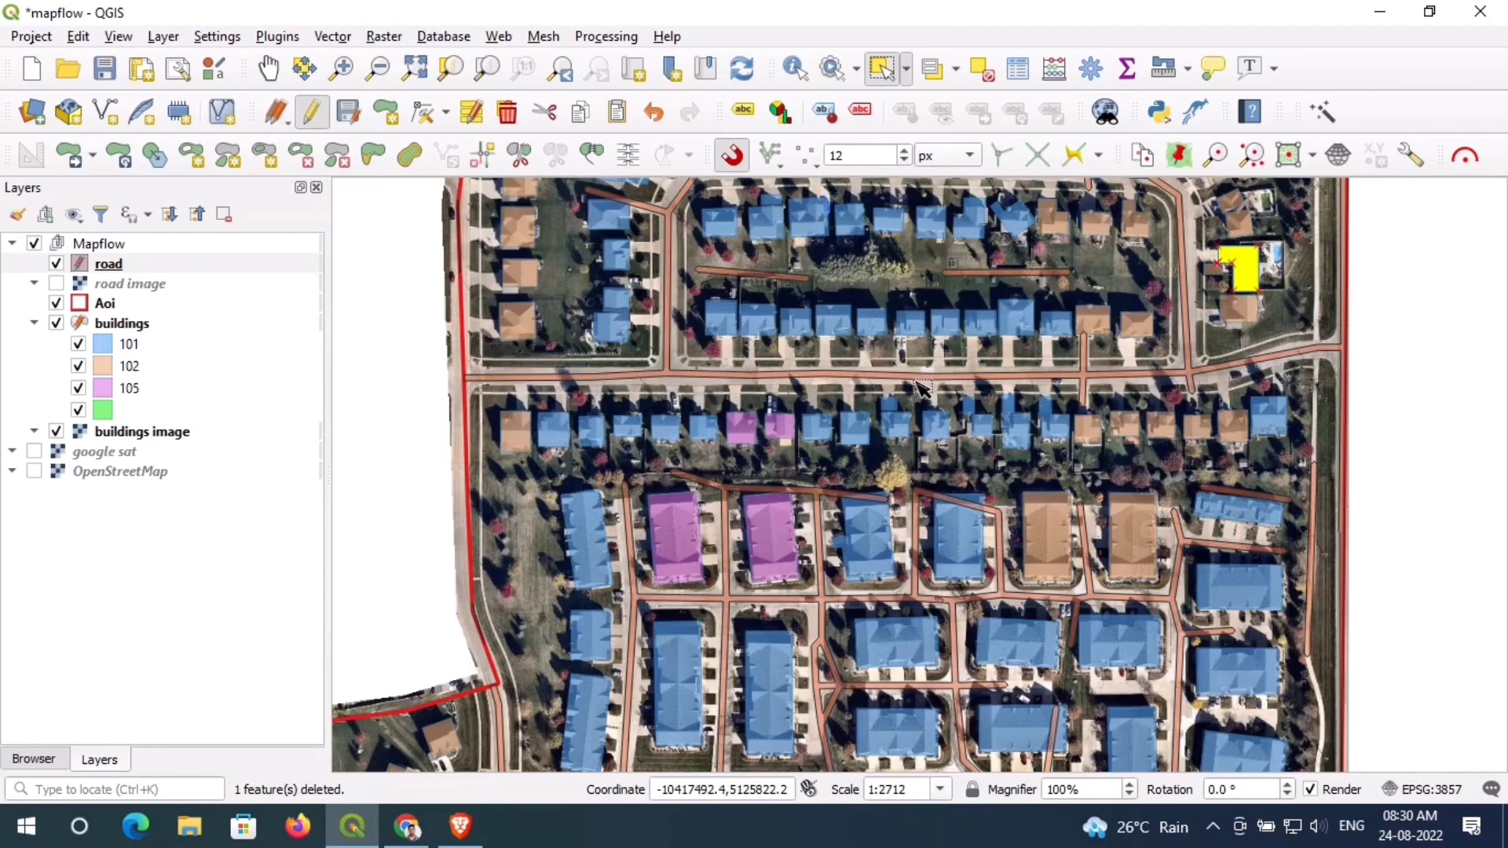
# - Clear the current feature selection on the road layer
pyautogui.click(1363, 394)
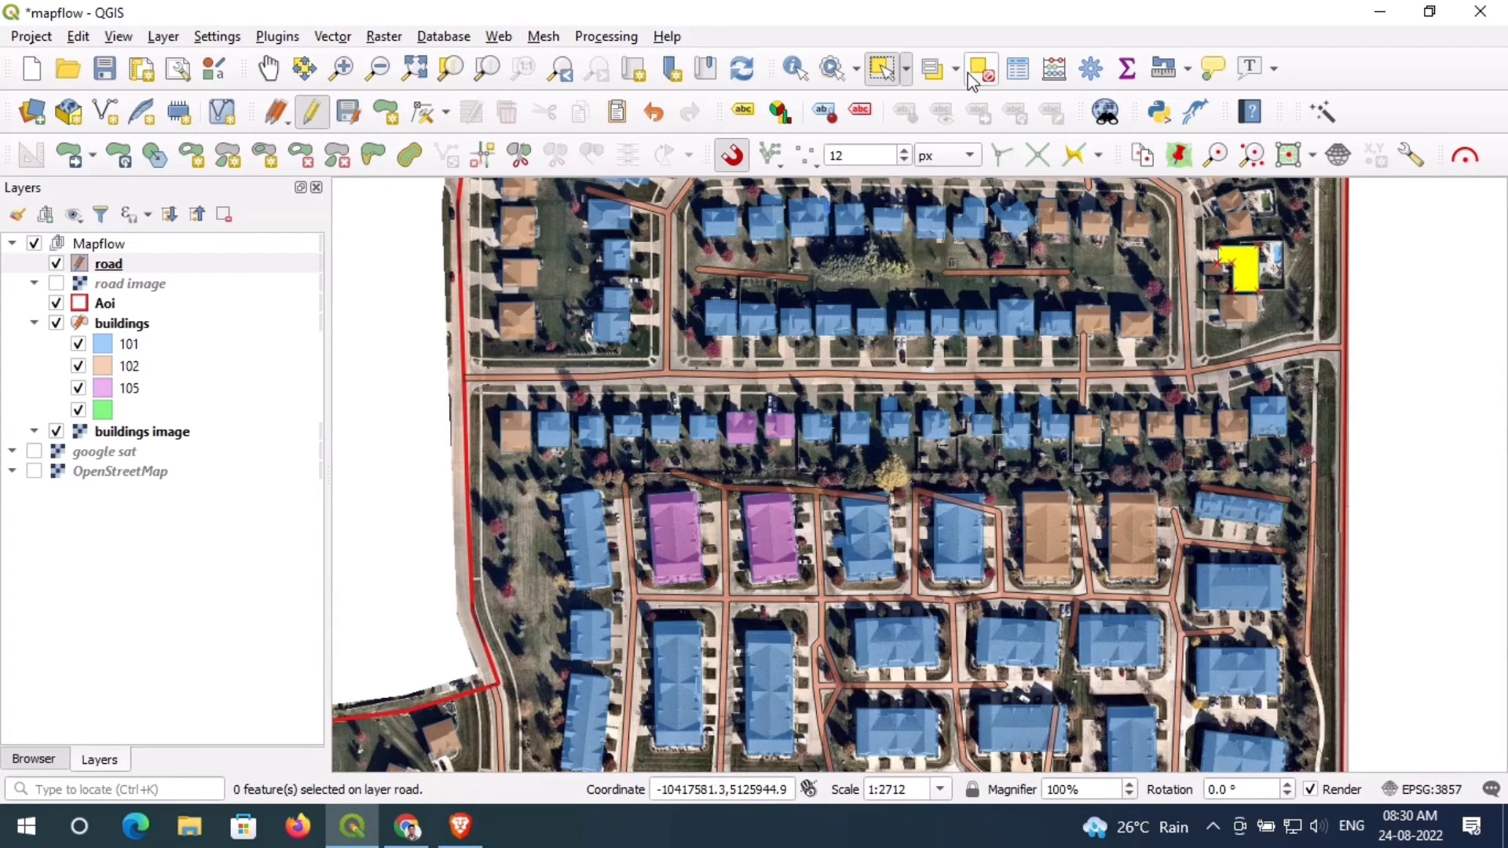
pyautogui.scroll(-1, 855, 423)
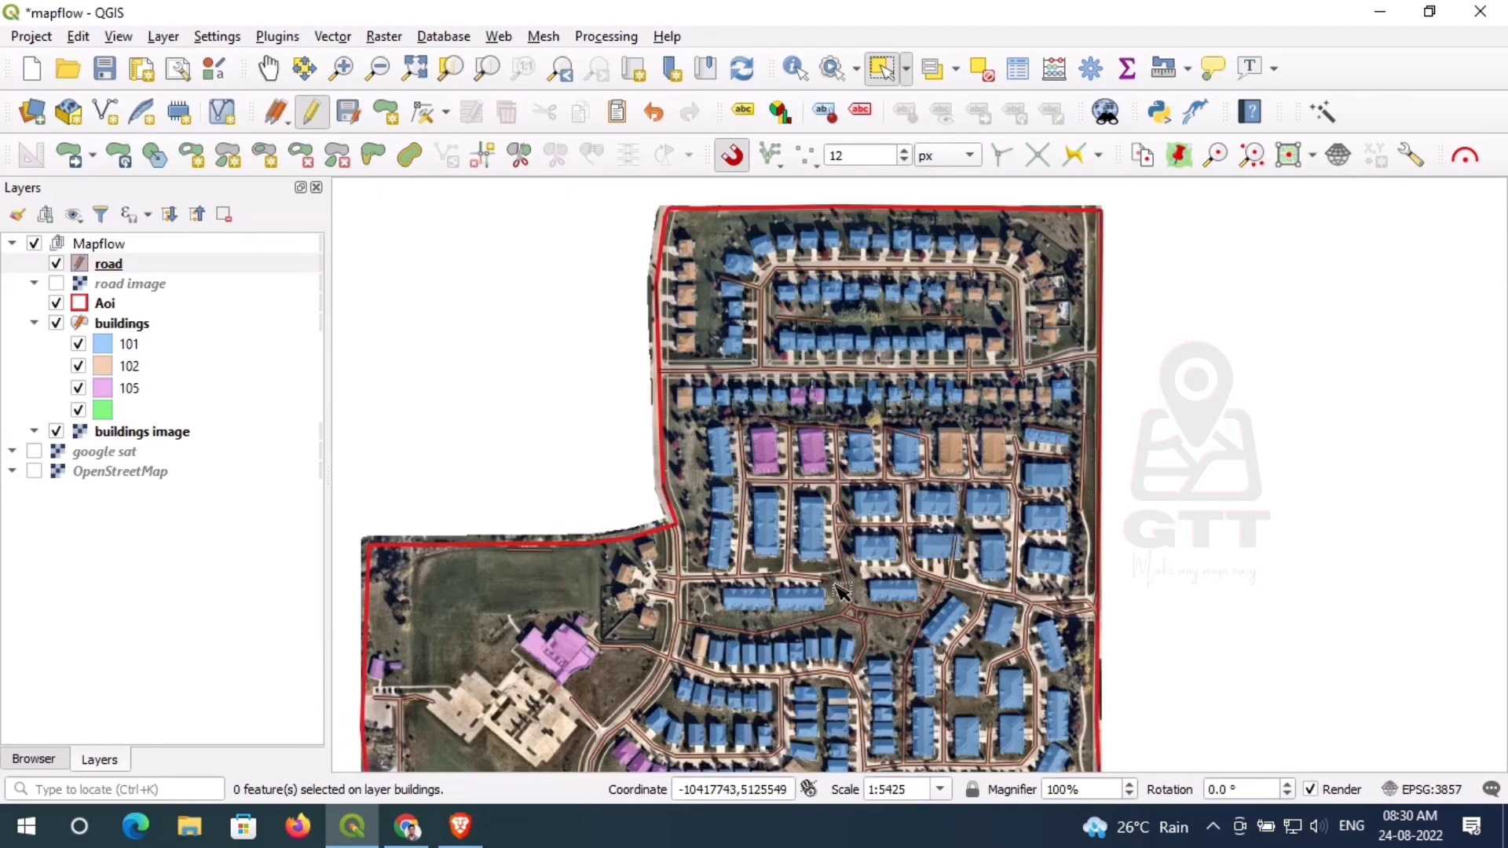
pyautogui.scroll(1, 860, 532)
pyautogui.scroll(-1, 878, 556)
pyautogui.scroll(1, 878, 556)
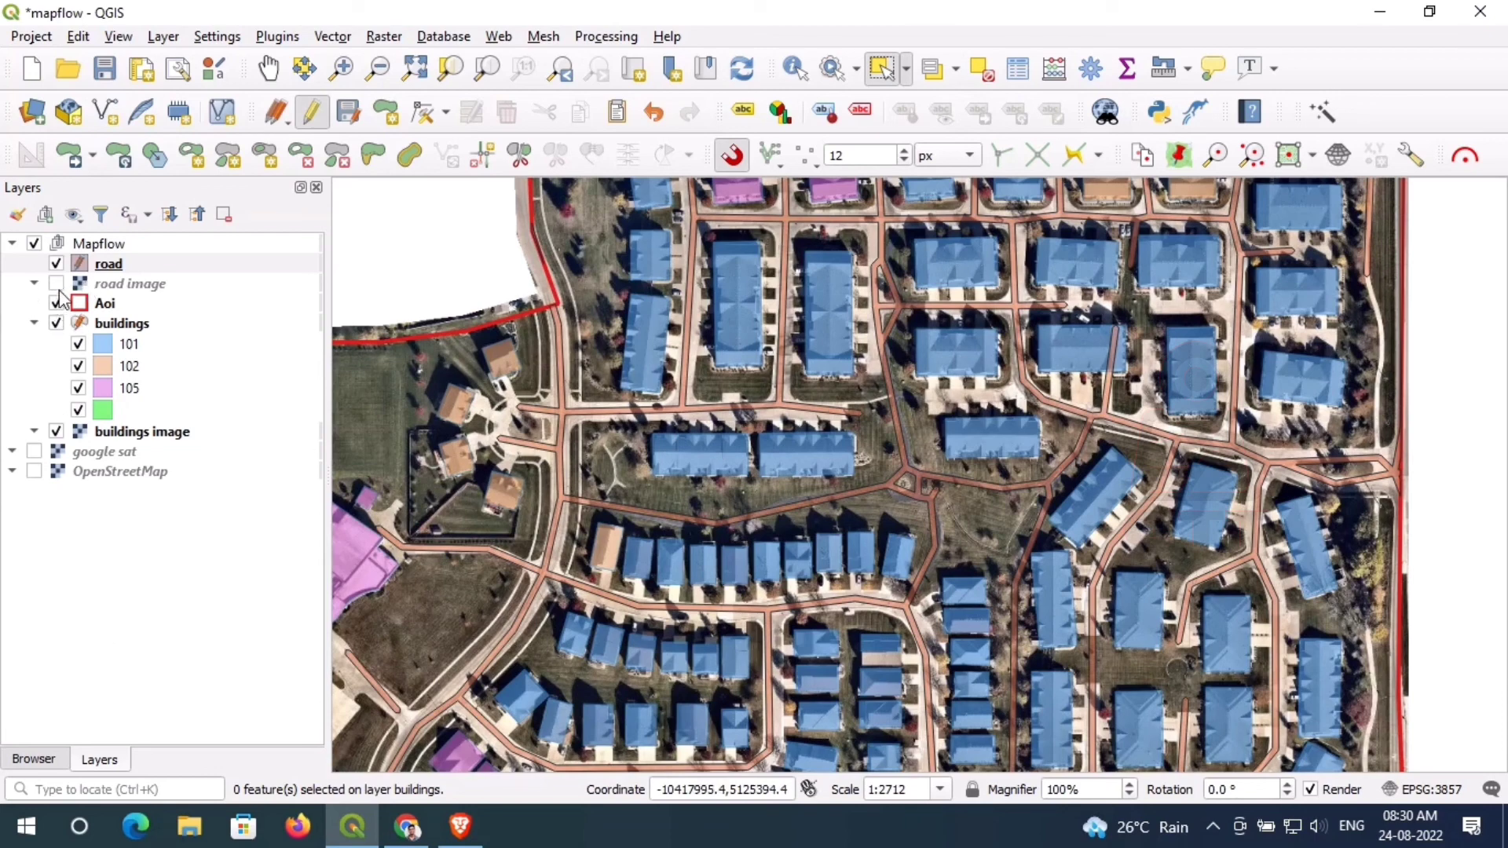
# - Hide the buildings image and turn on the OpenStreetMap and google sat basemaps
pyautogui.click(55, 431)
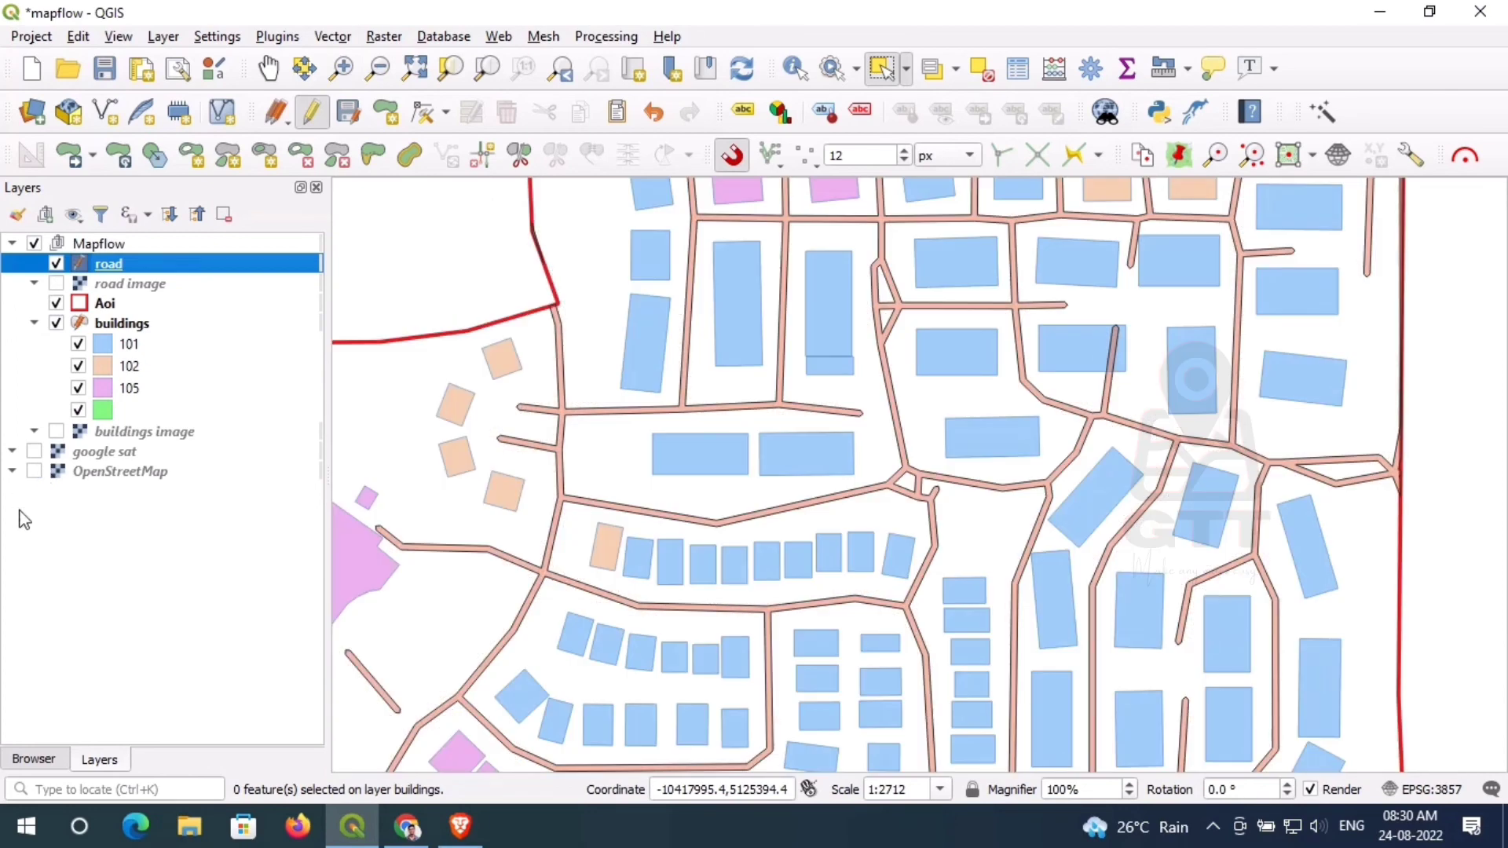
pyautogui.click(34, 472)
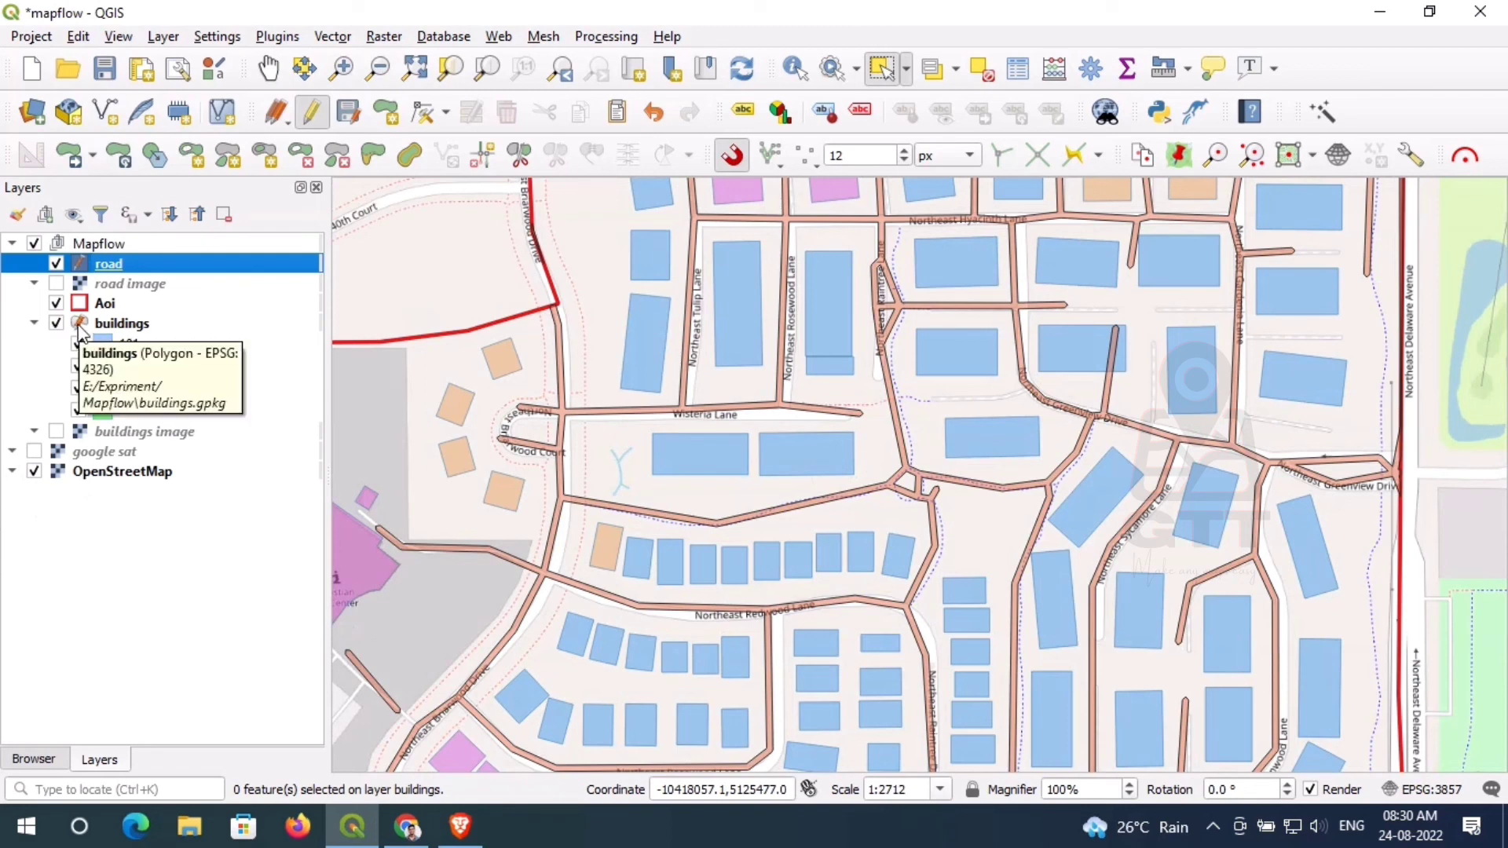
pyautogui.click(33, 452)
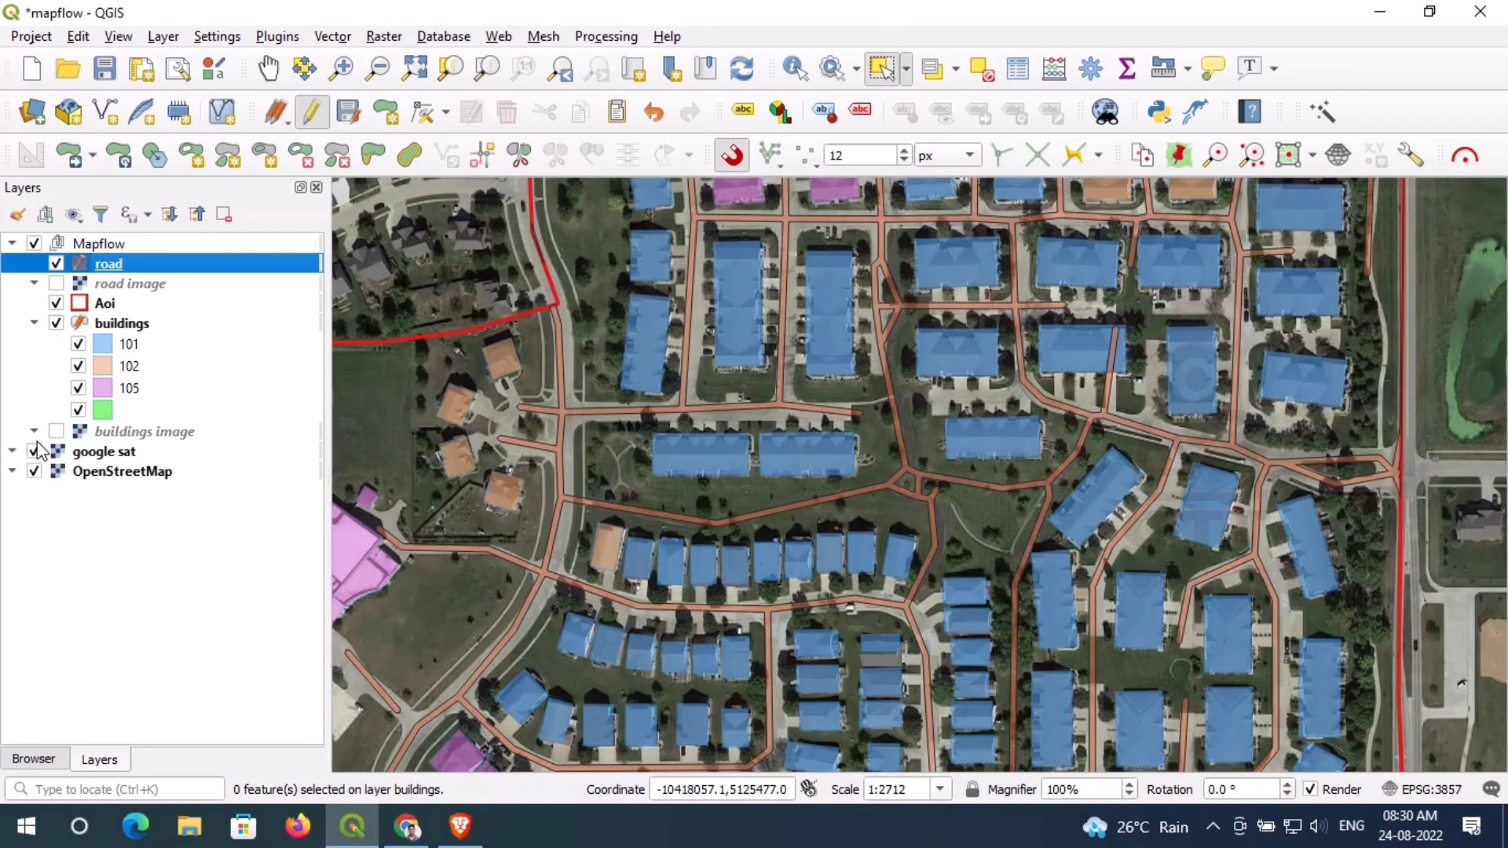
pyautogui.scroll(1, 847, 632)
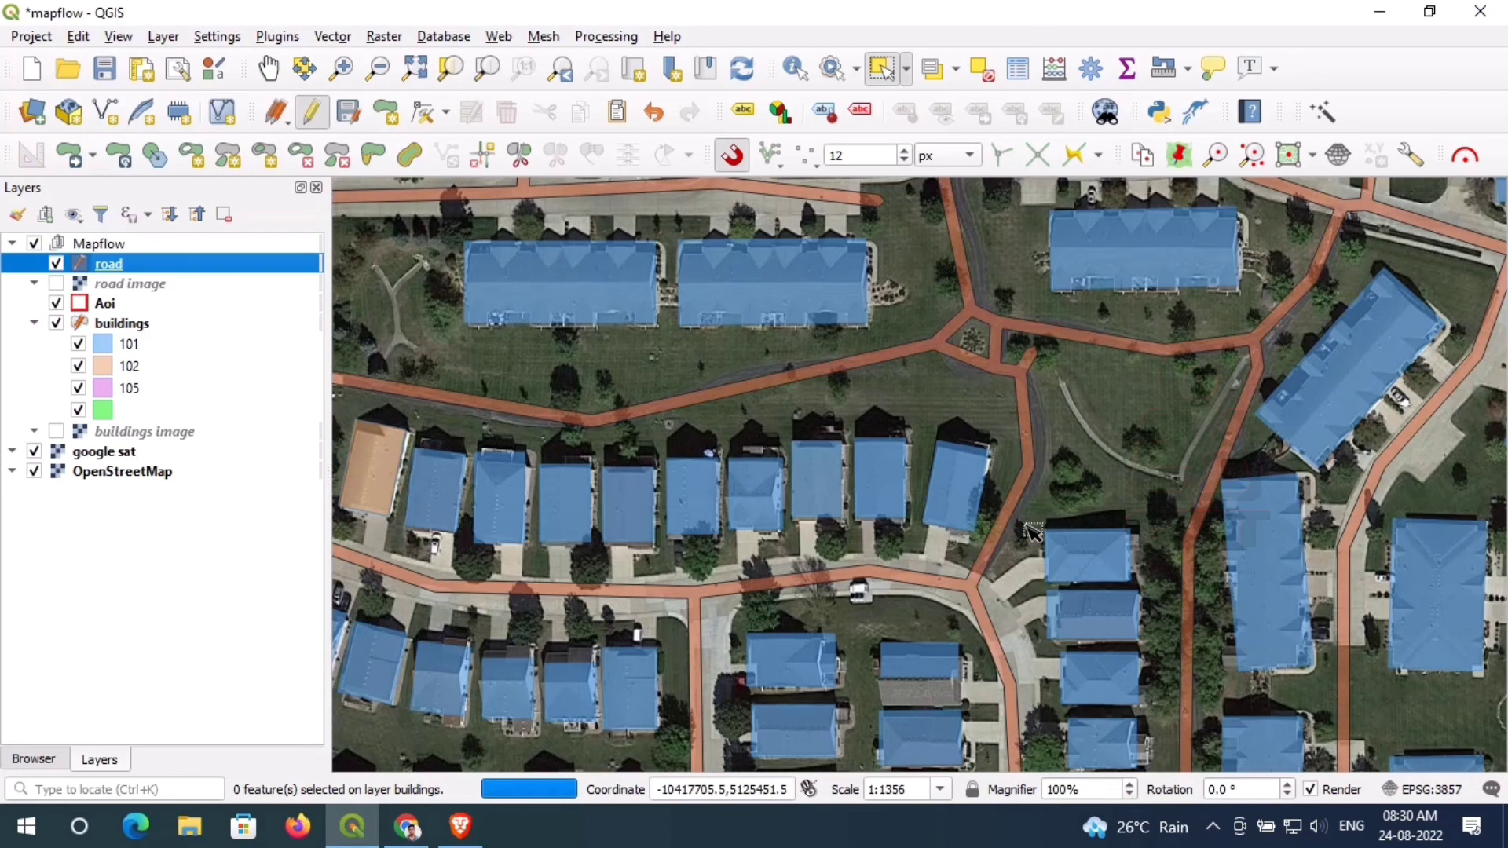
pyautogui.scroll(-1, 1032, 533)
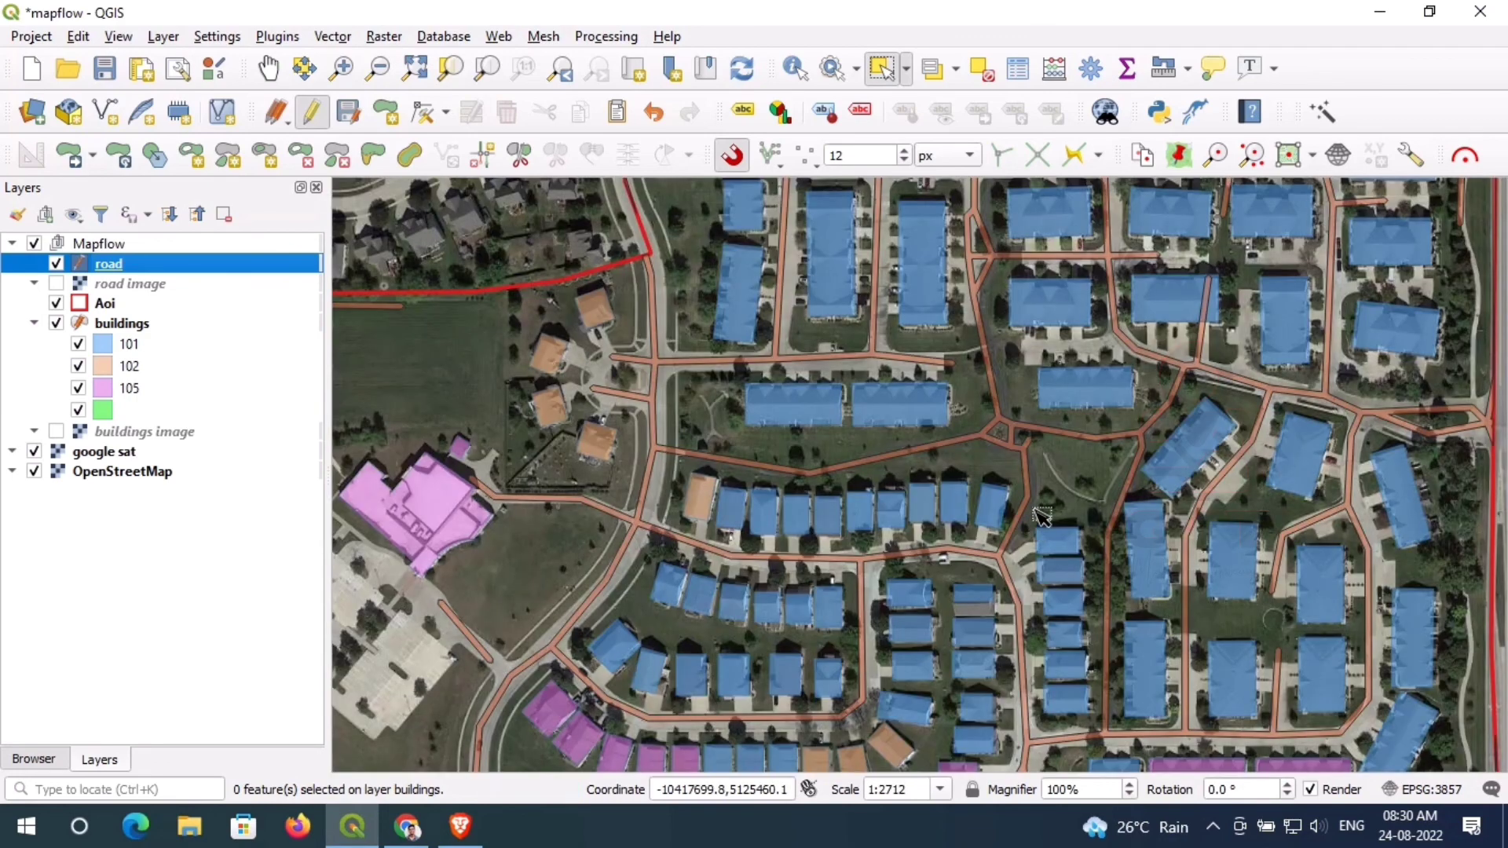
pyautogui.scroll(-1, 1044, 526)
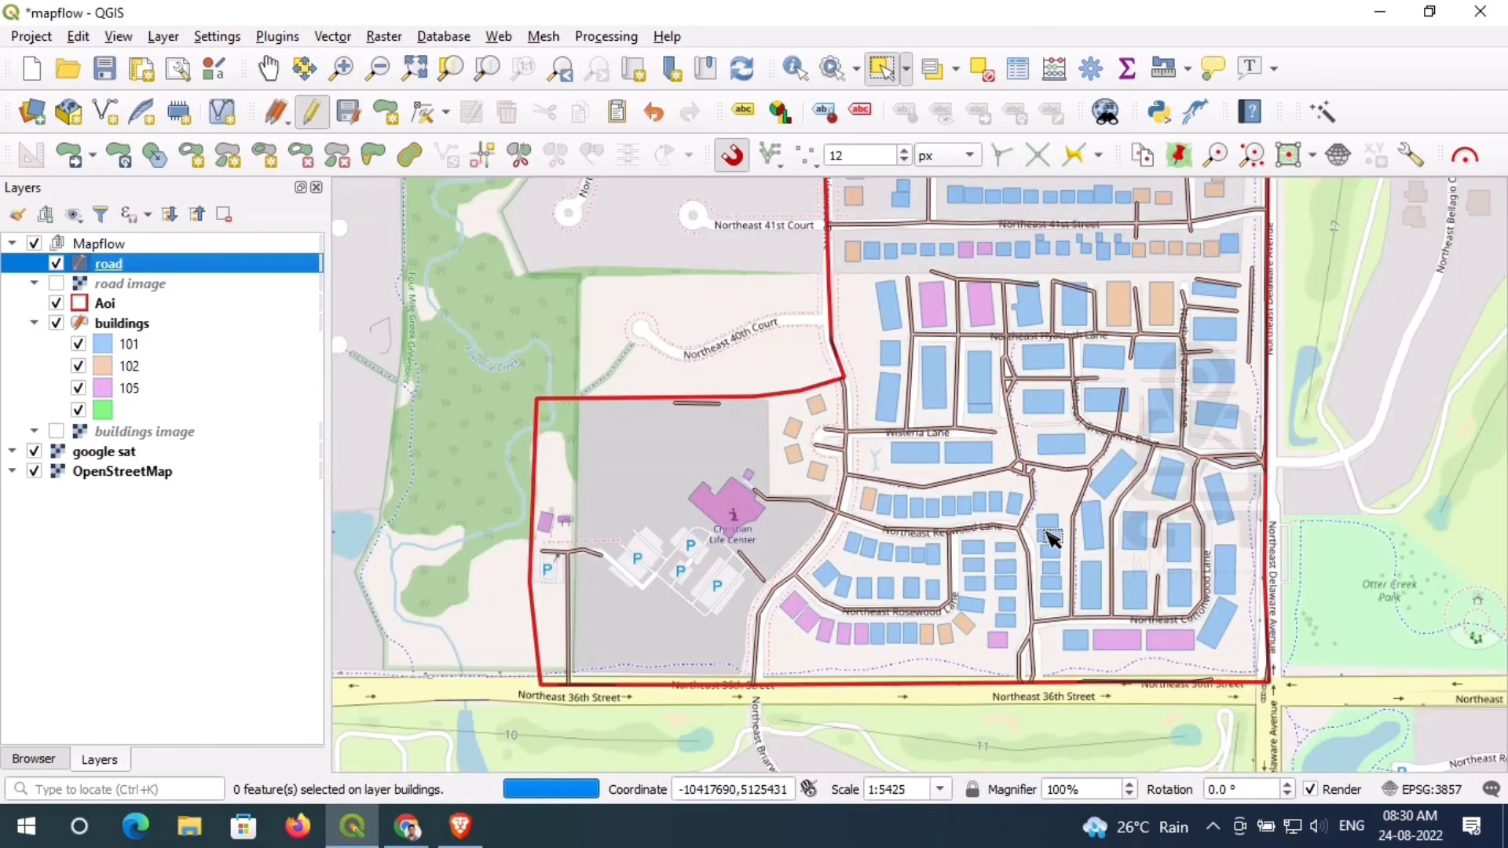